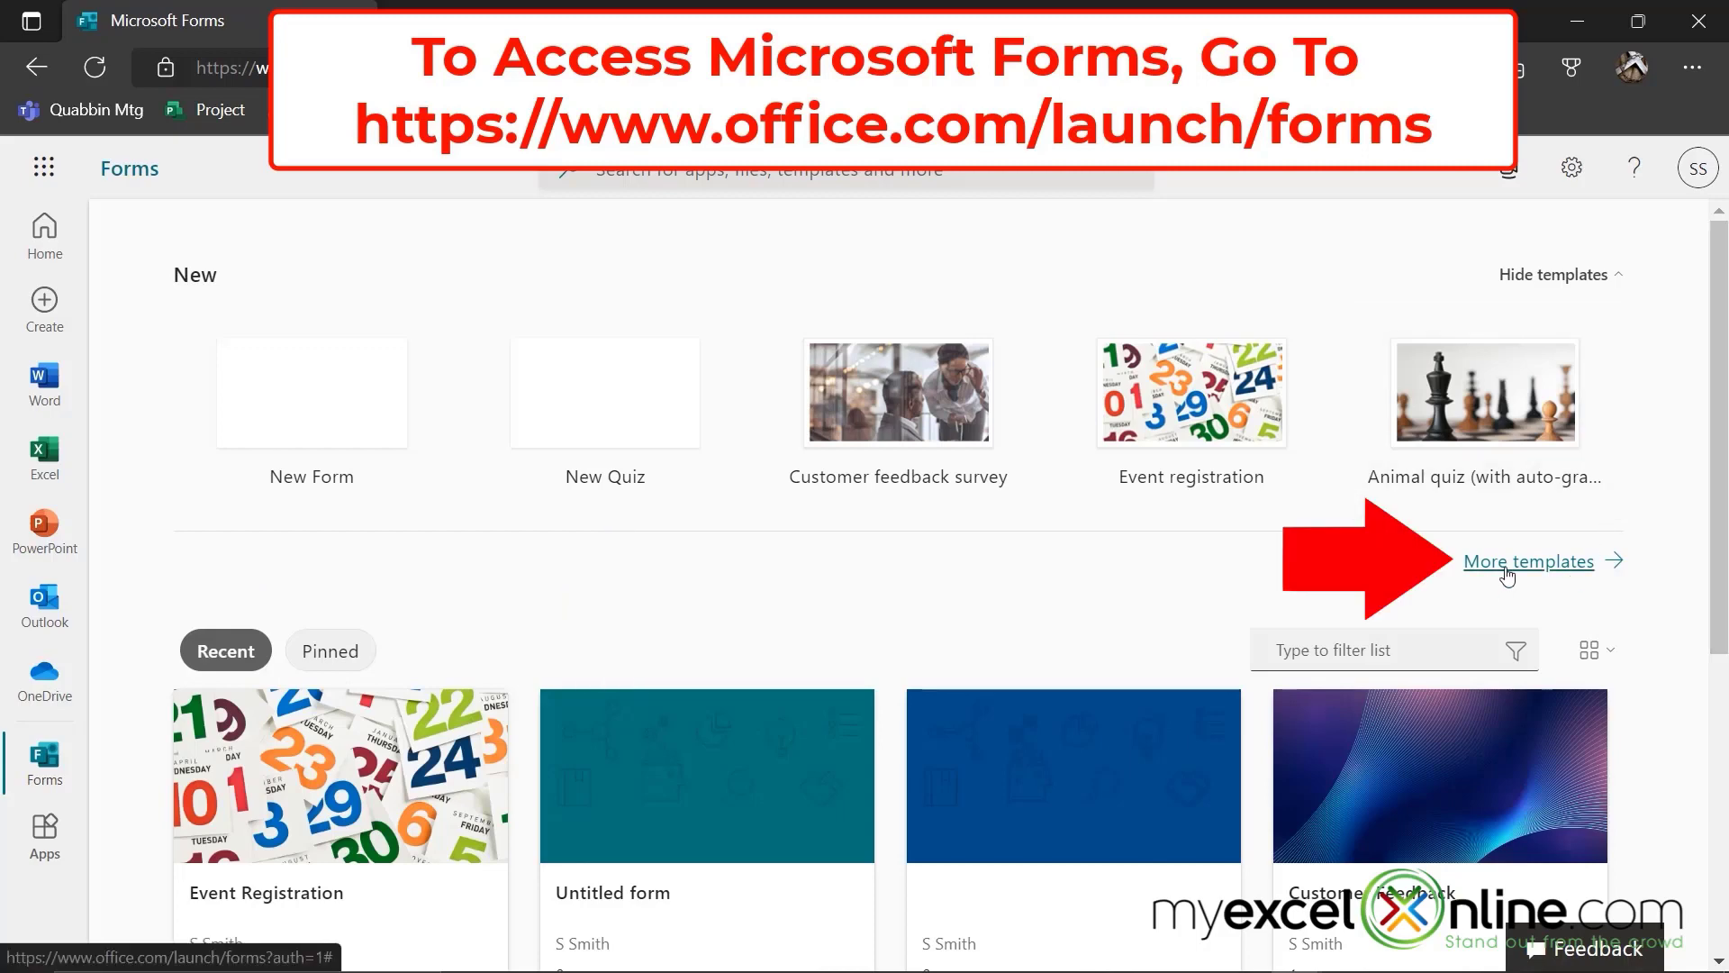
- Open More templates and browse the gallery from New Form and New Quiz to T-shirt sign up
left_click(1506, 569)
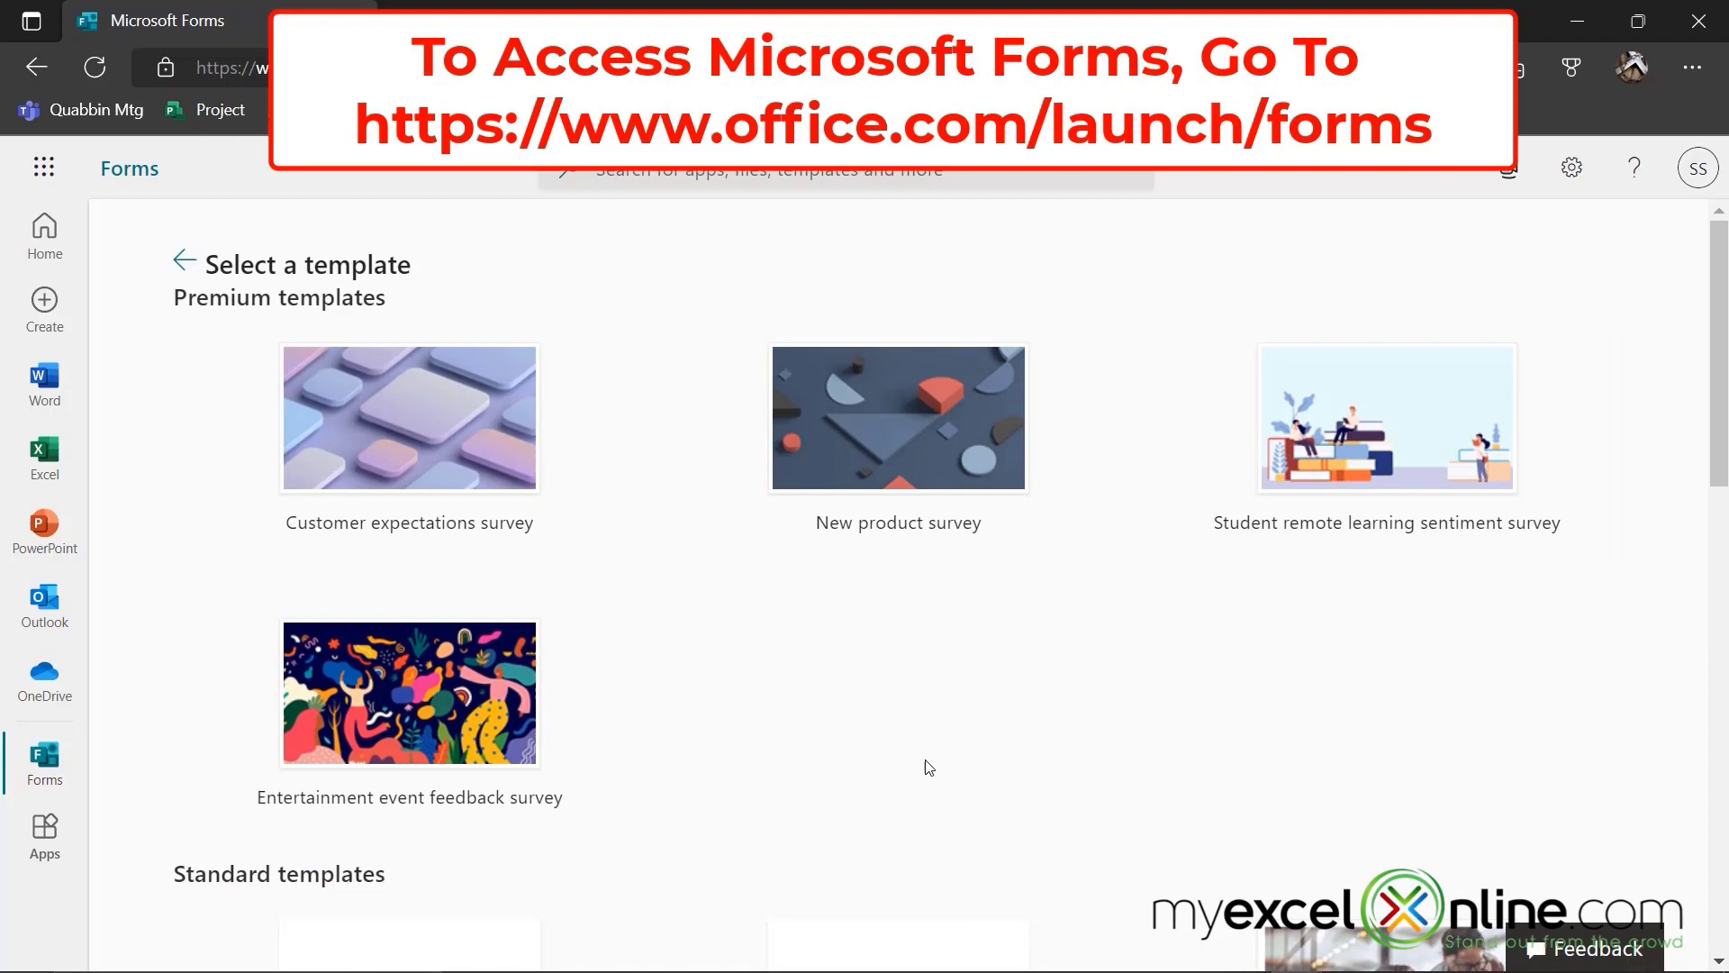
scroll(928, 767, "down", 14)
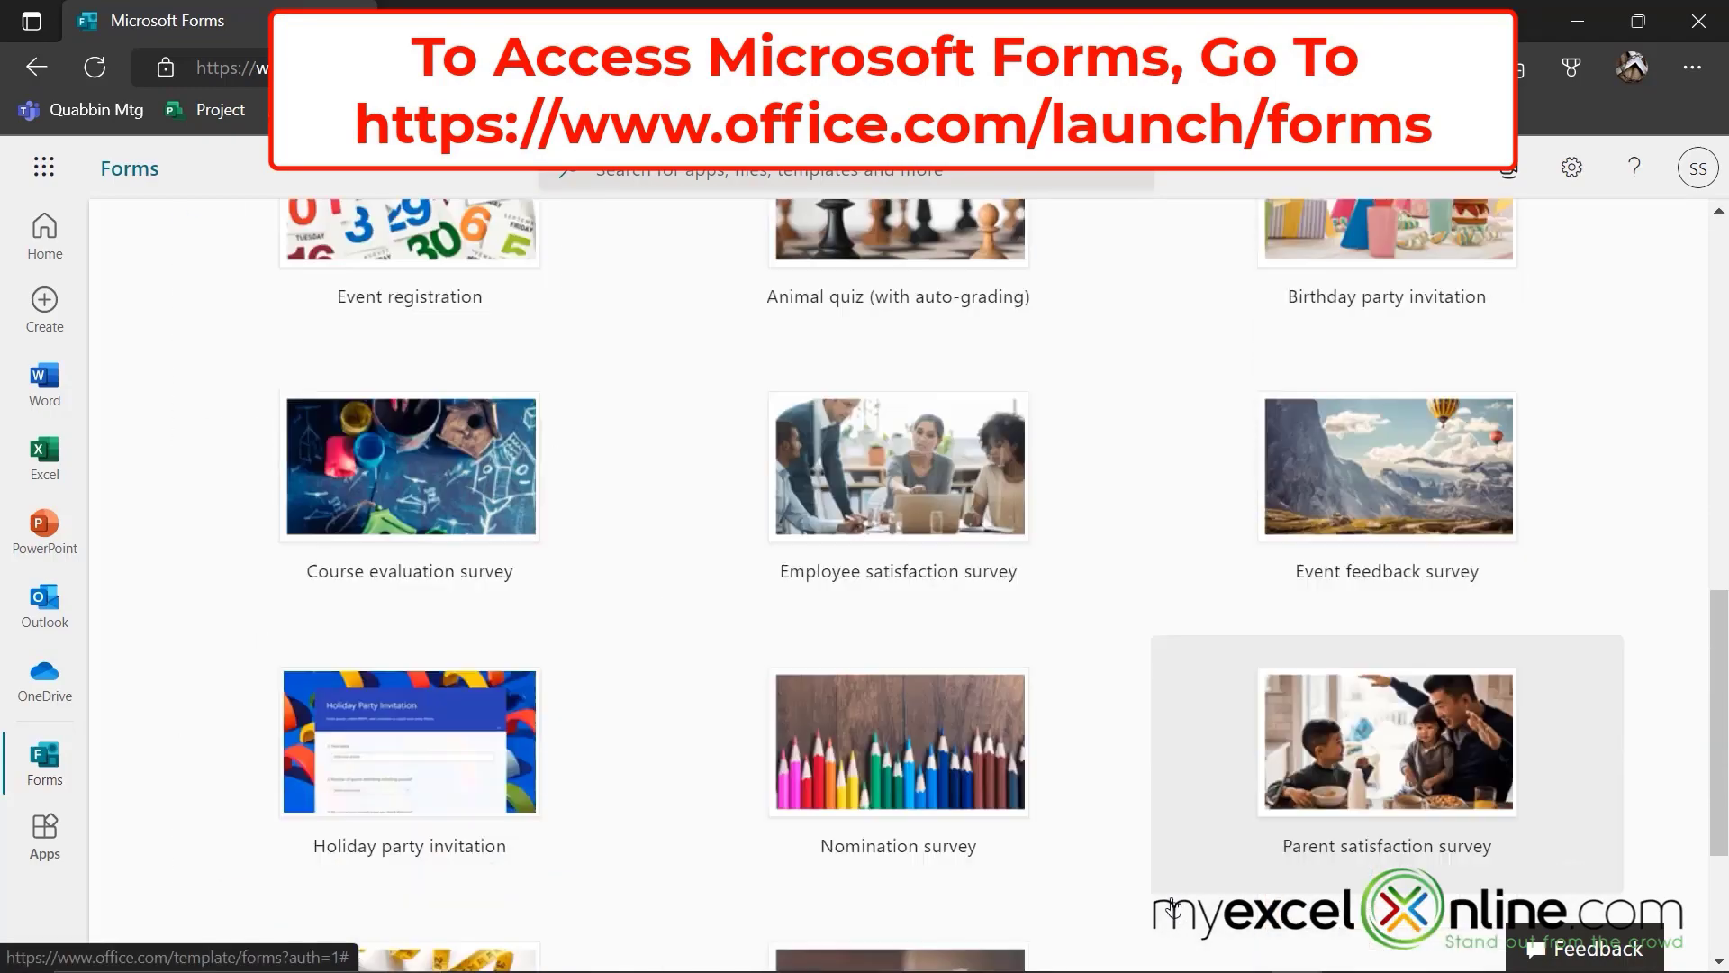
scroll(1172, 907, "down", 3)
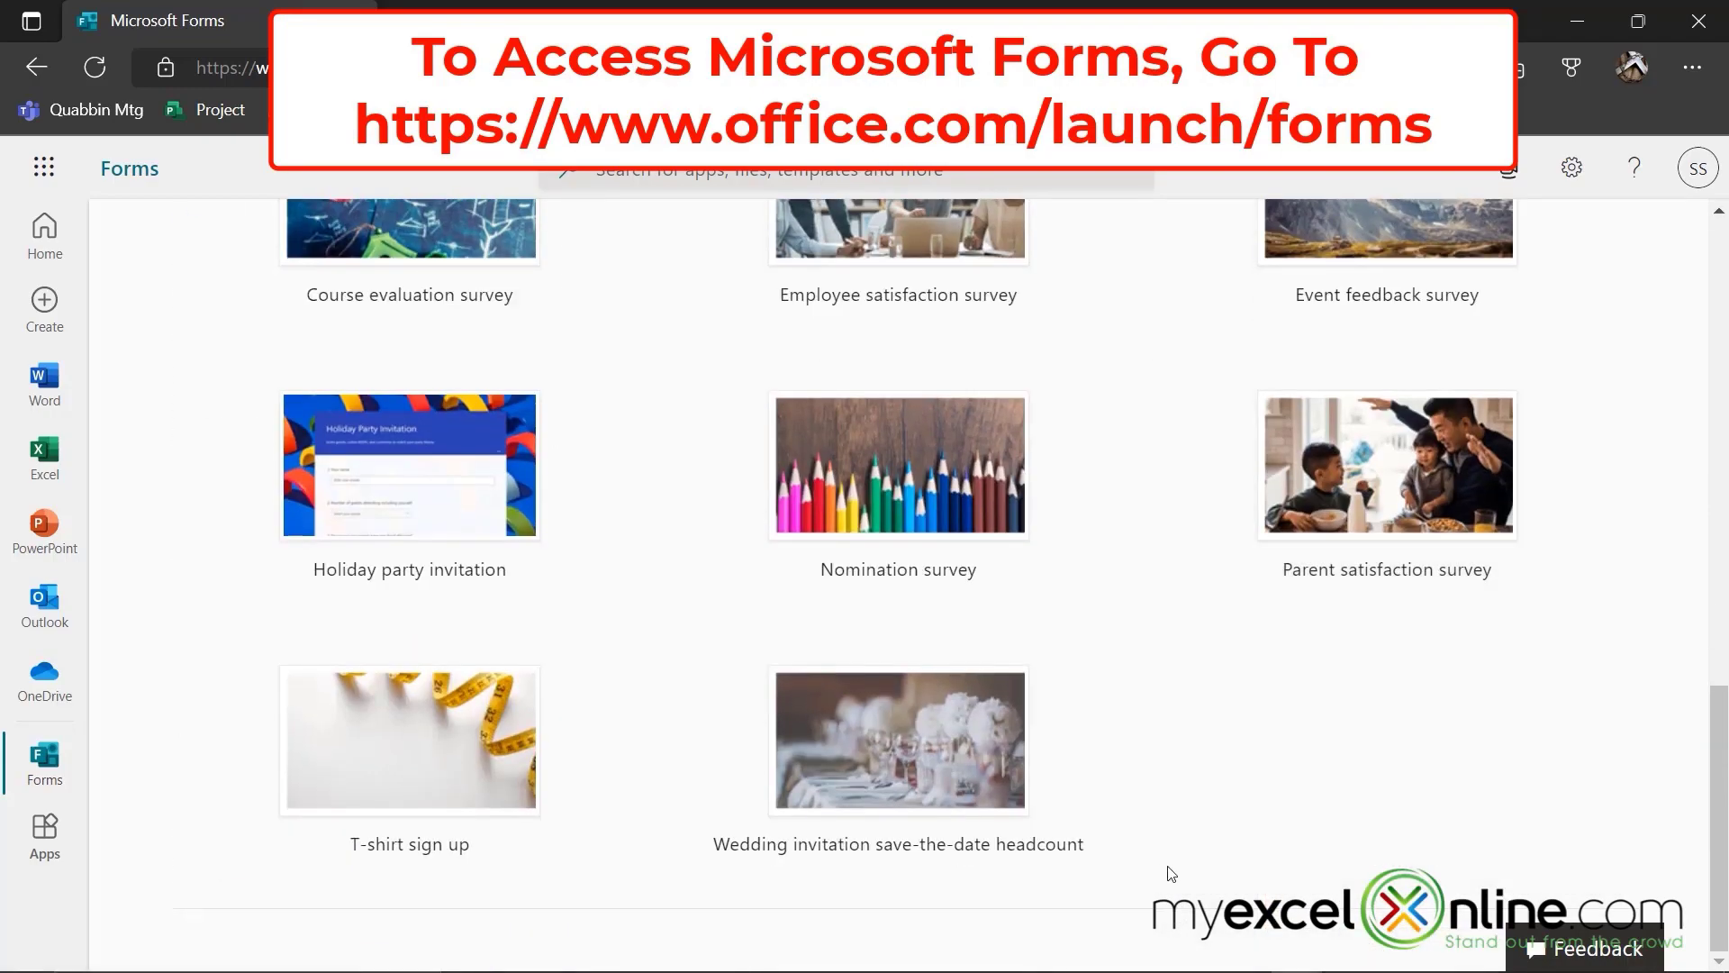
scroll(1171, 873, "up", 15)
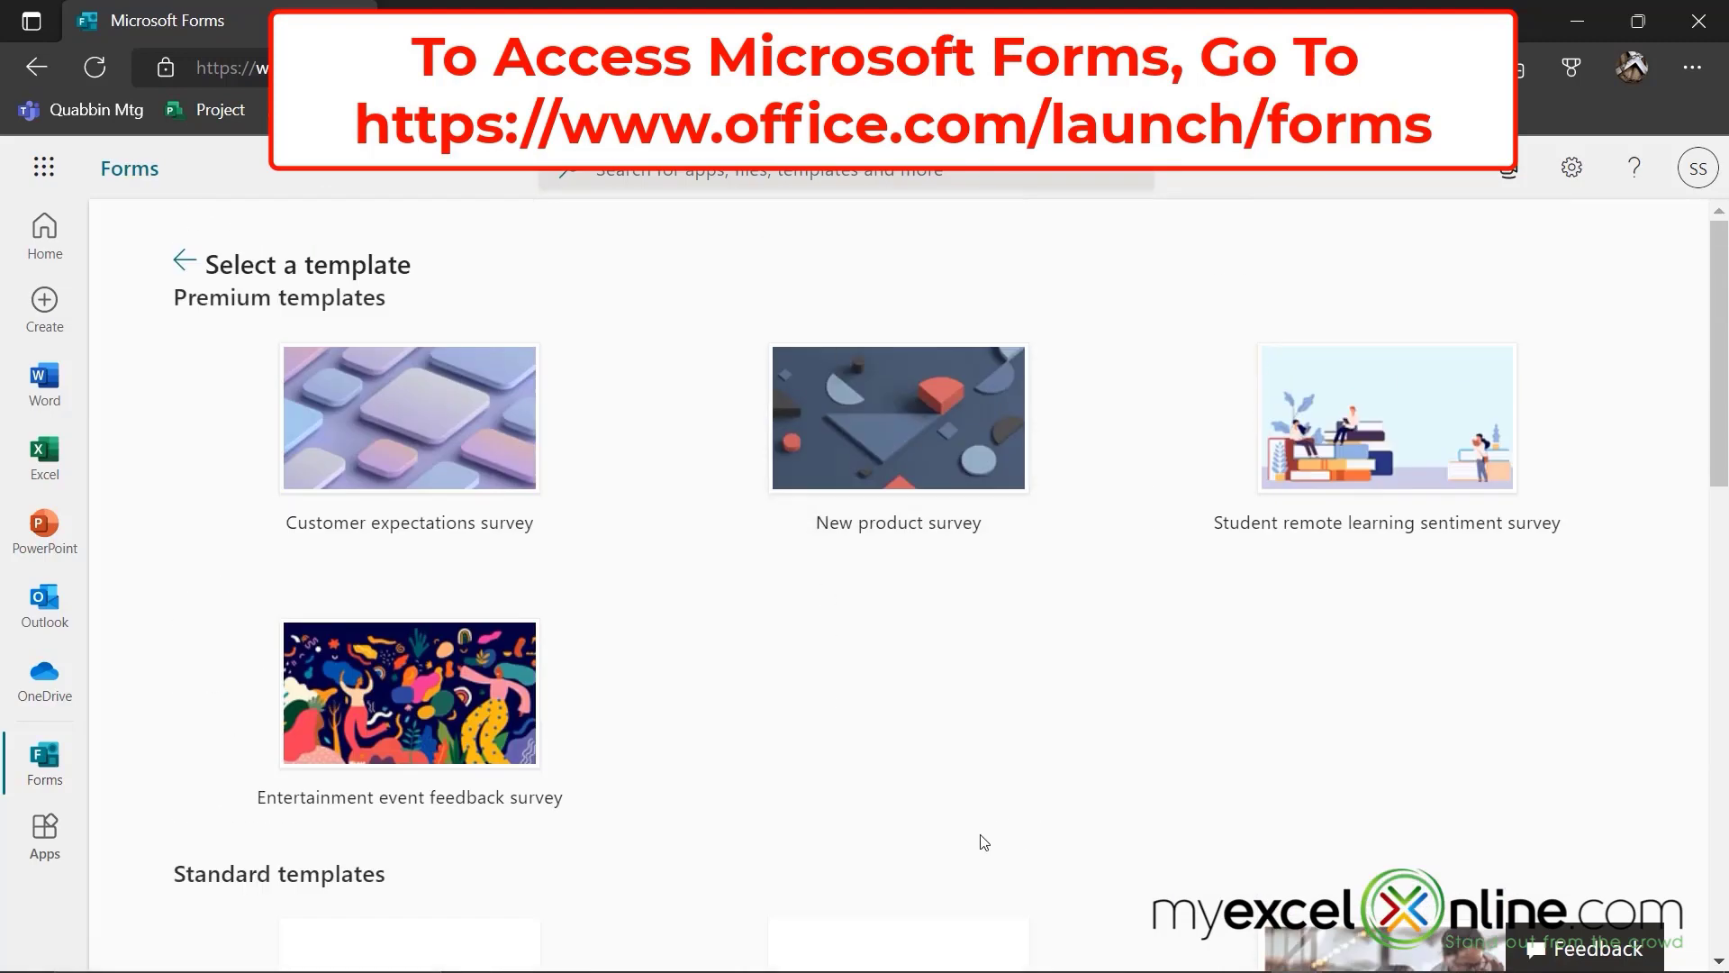
- Return to the Forms home page and check the Pinned and Recent form lists
left_click(183, 261)
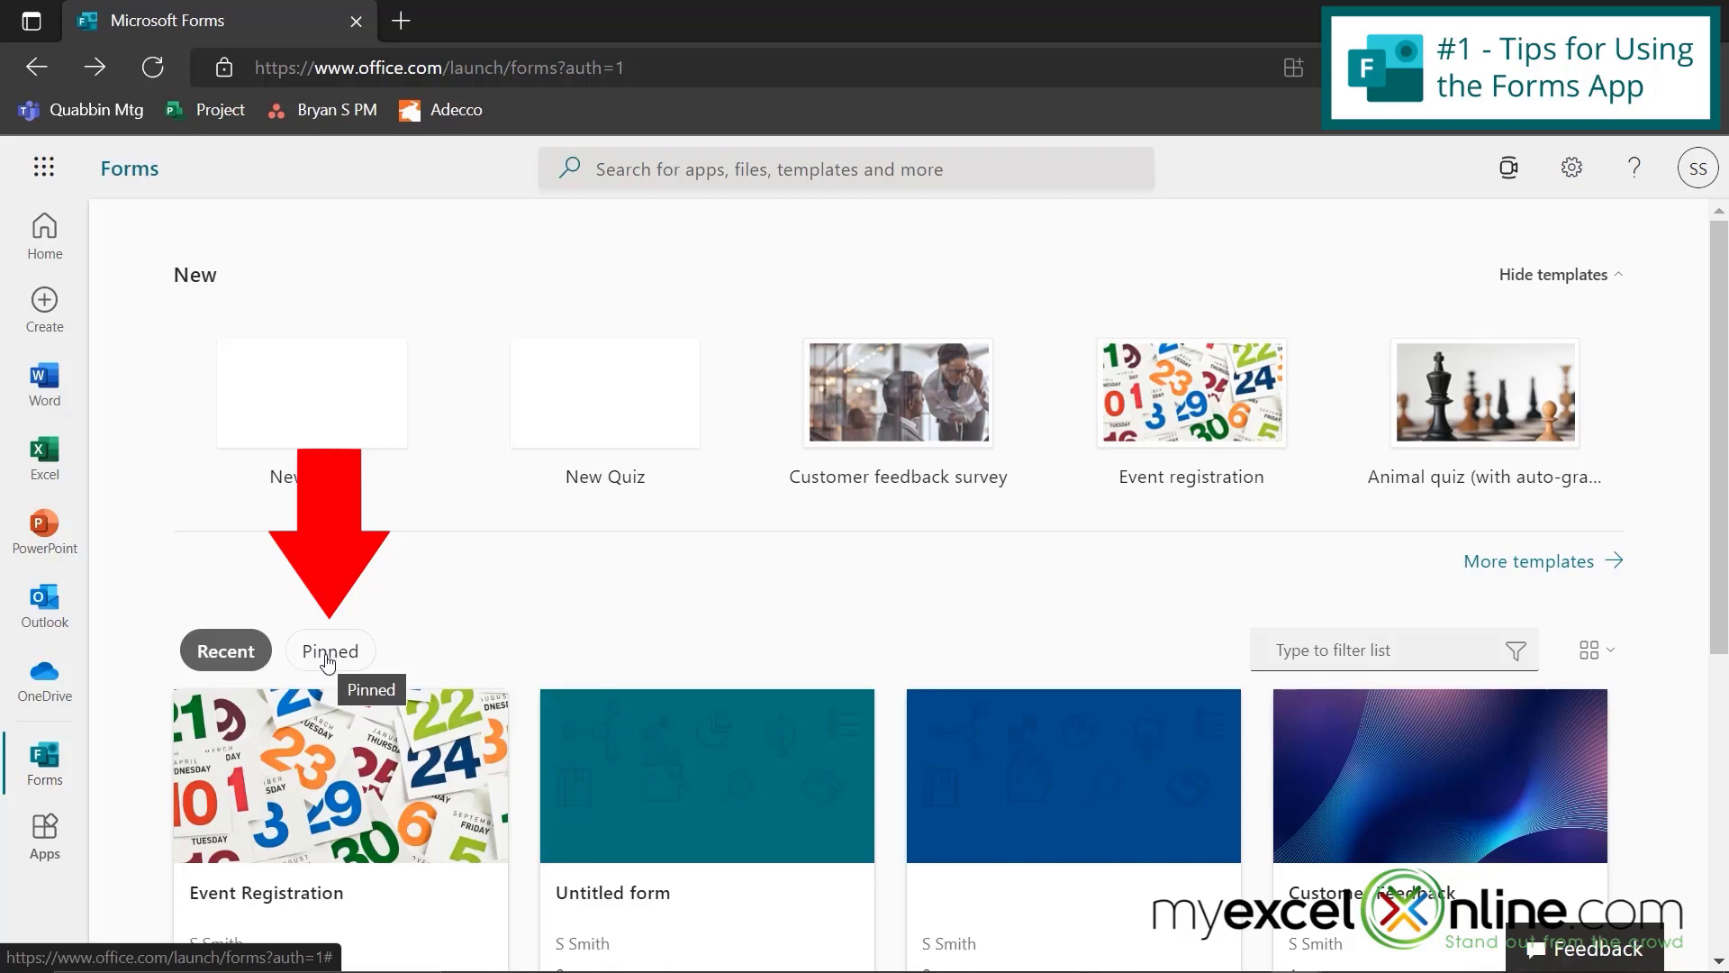
left_click(330, 654)
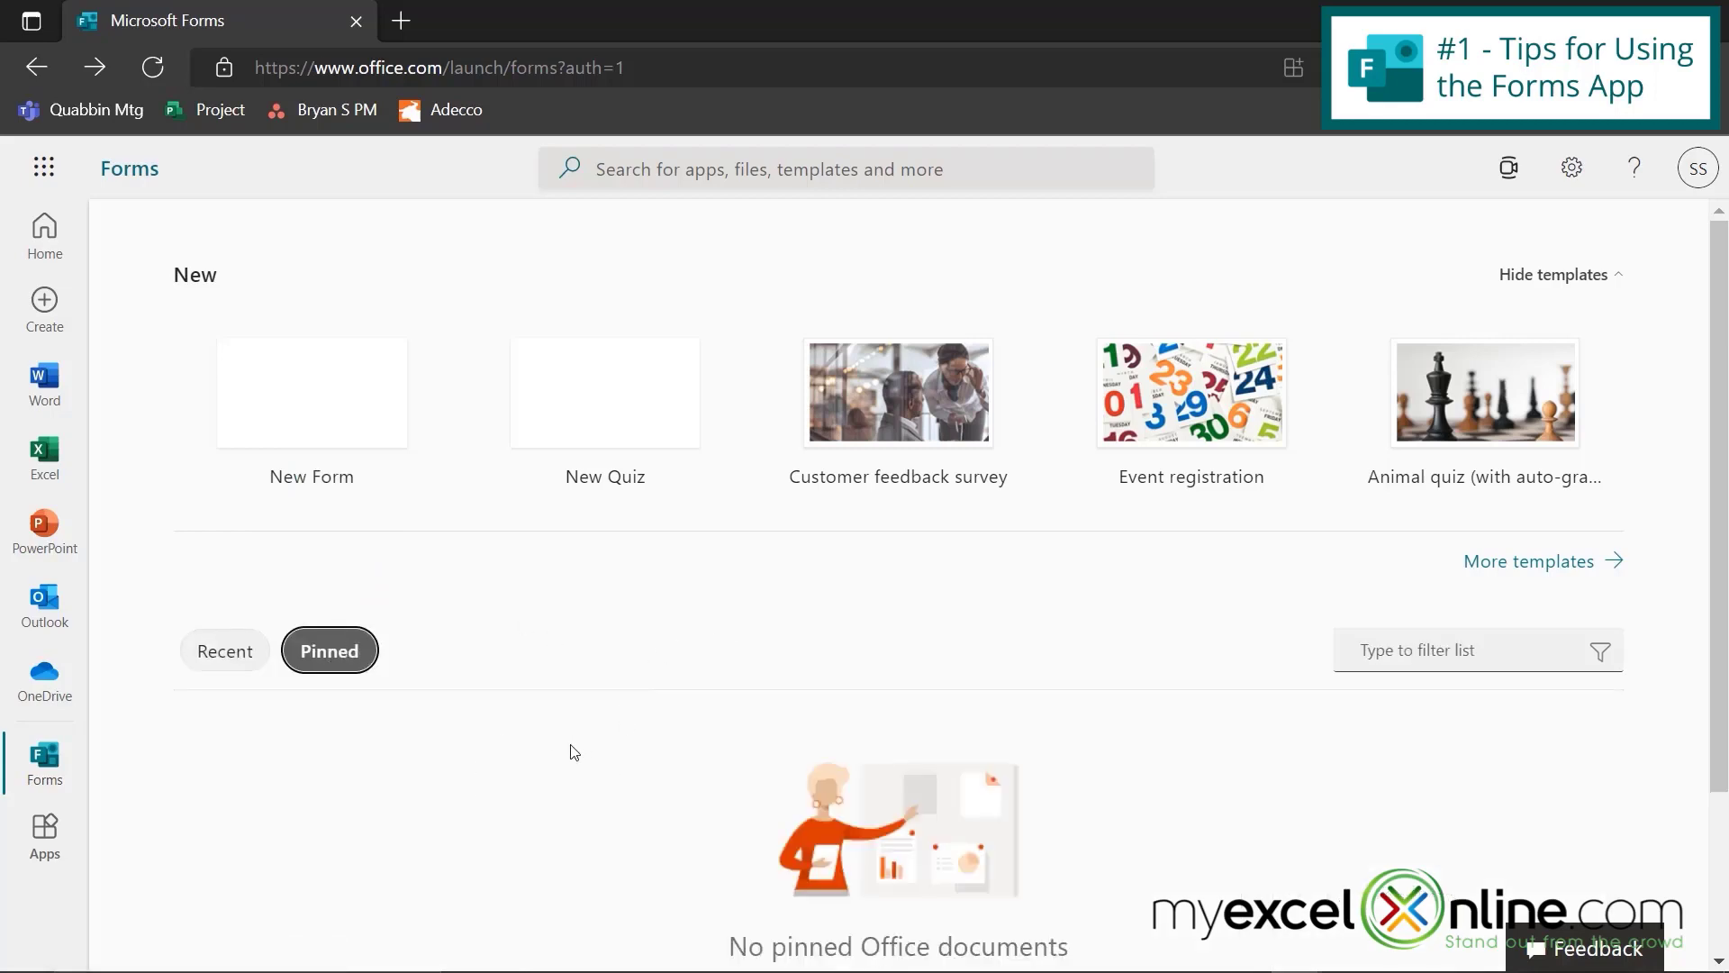
left_click(225, 651)
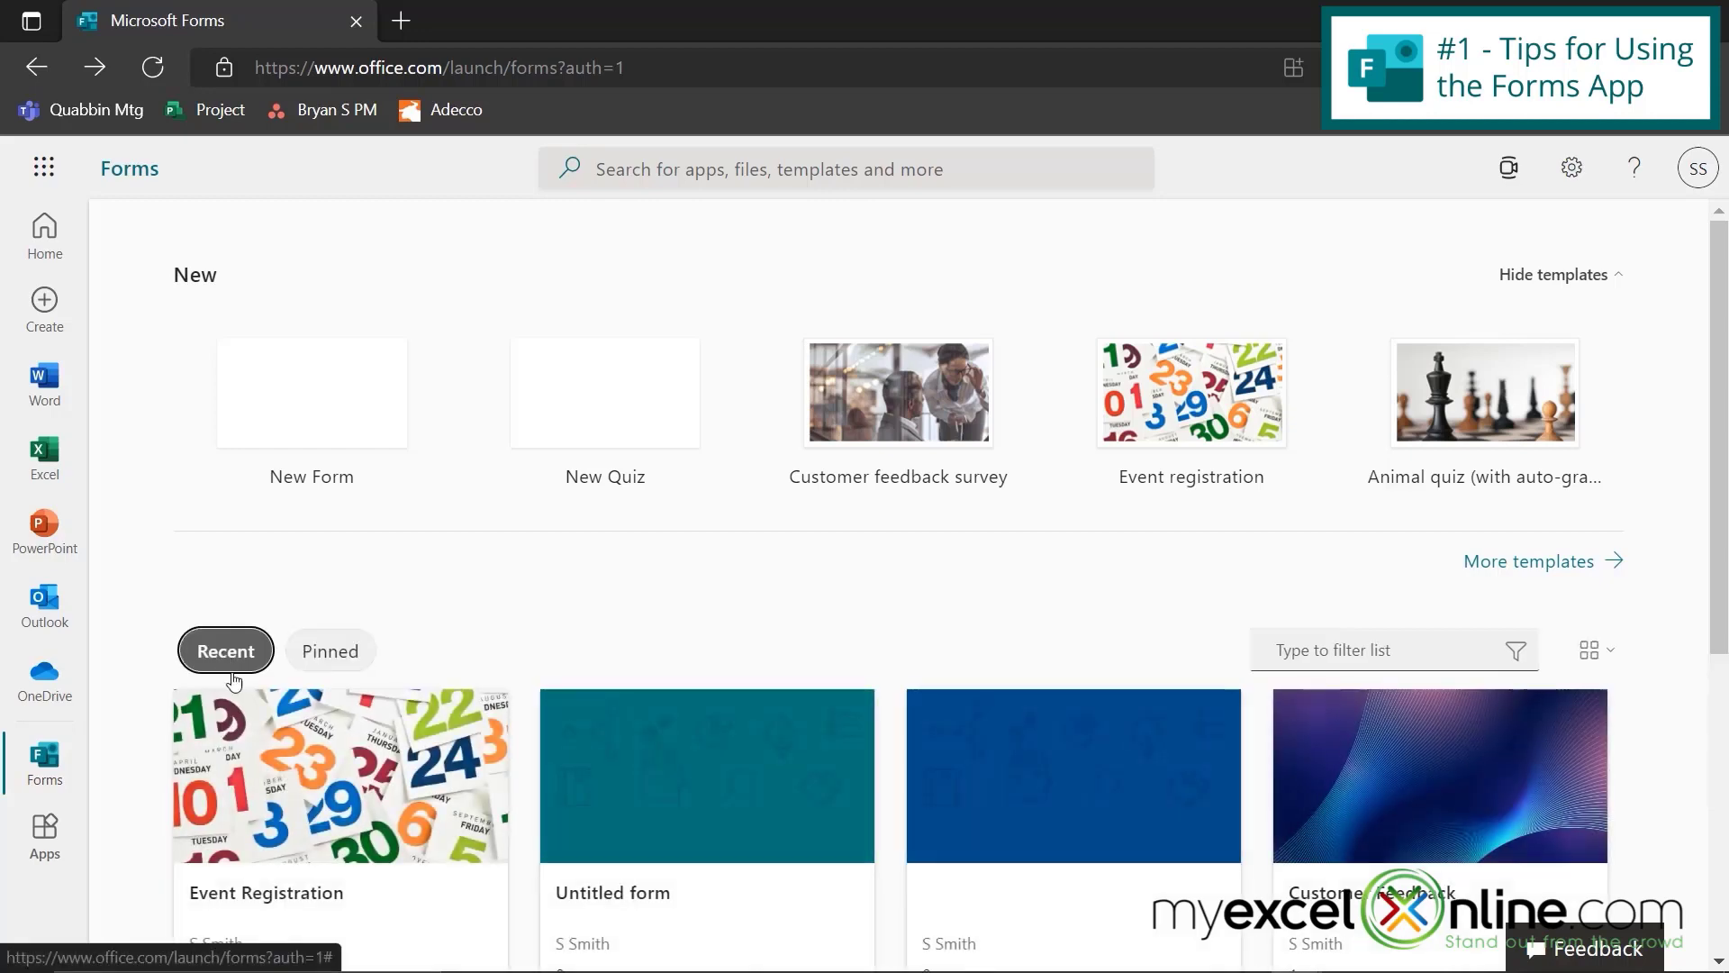
scroll(484, 734, "down", 2)
- Pin the Event Registration form, confirm it under Pinned, then remove it from pinned
left_click(483, 705)
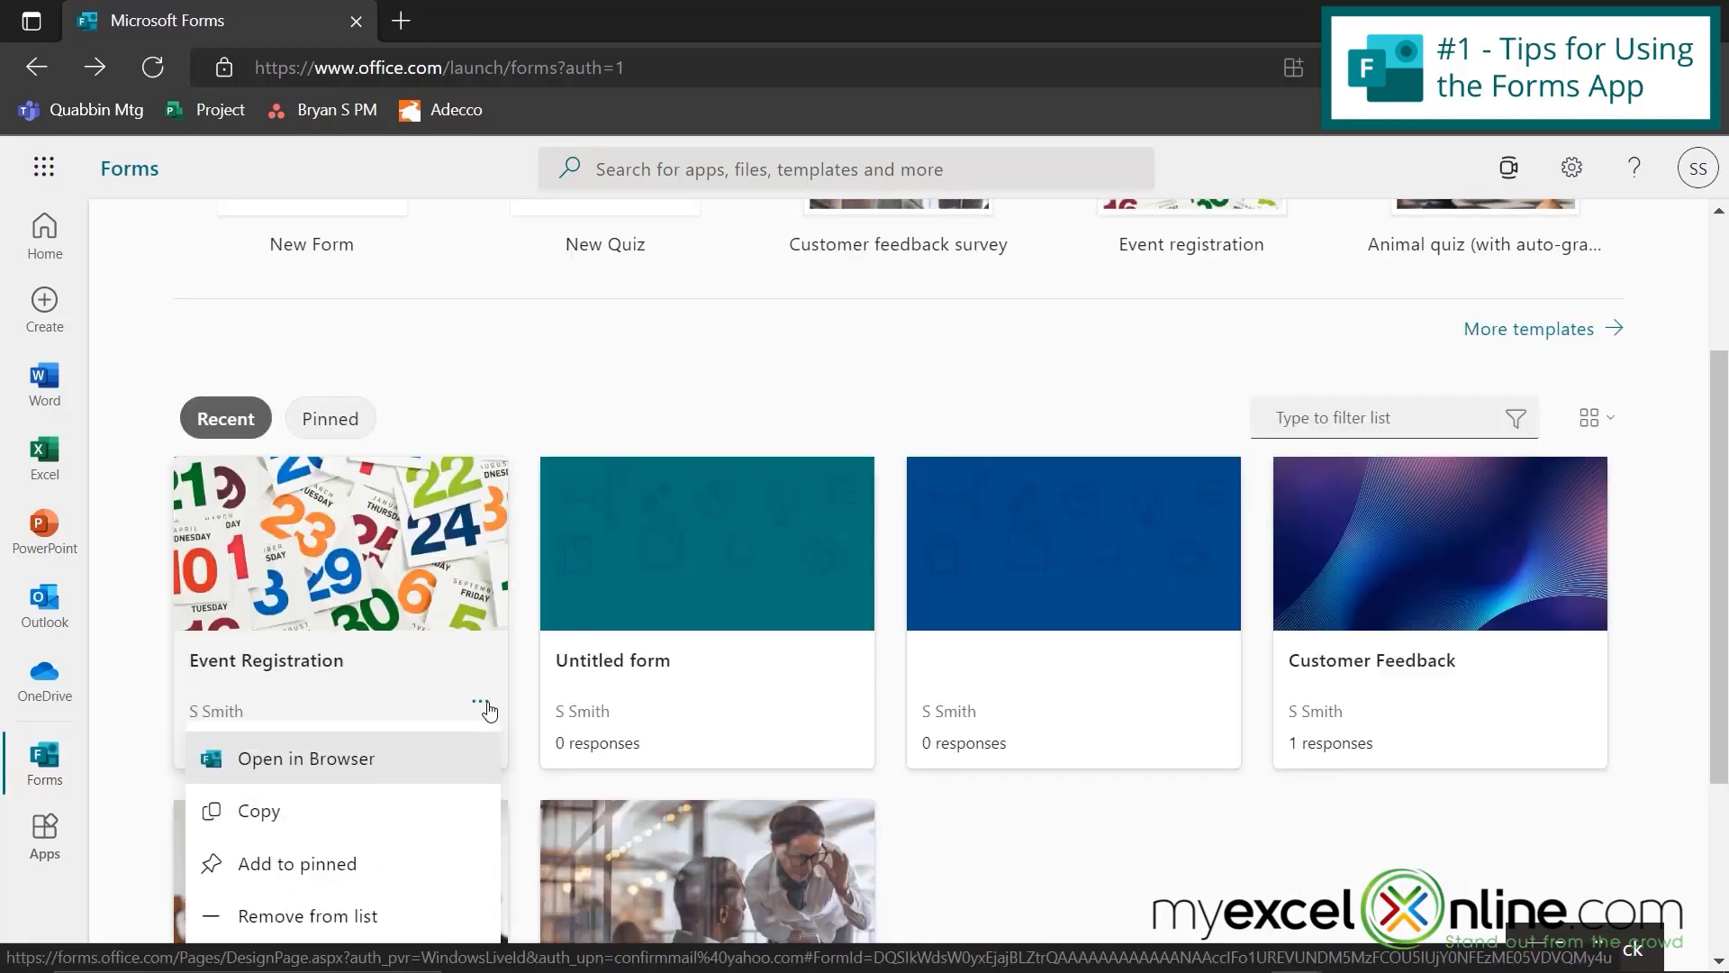
left_click(314, 871)
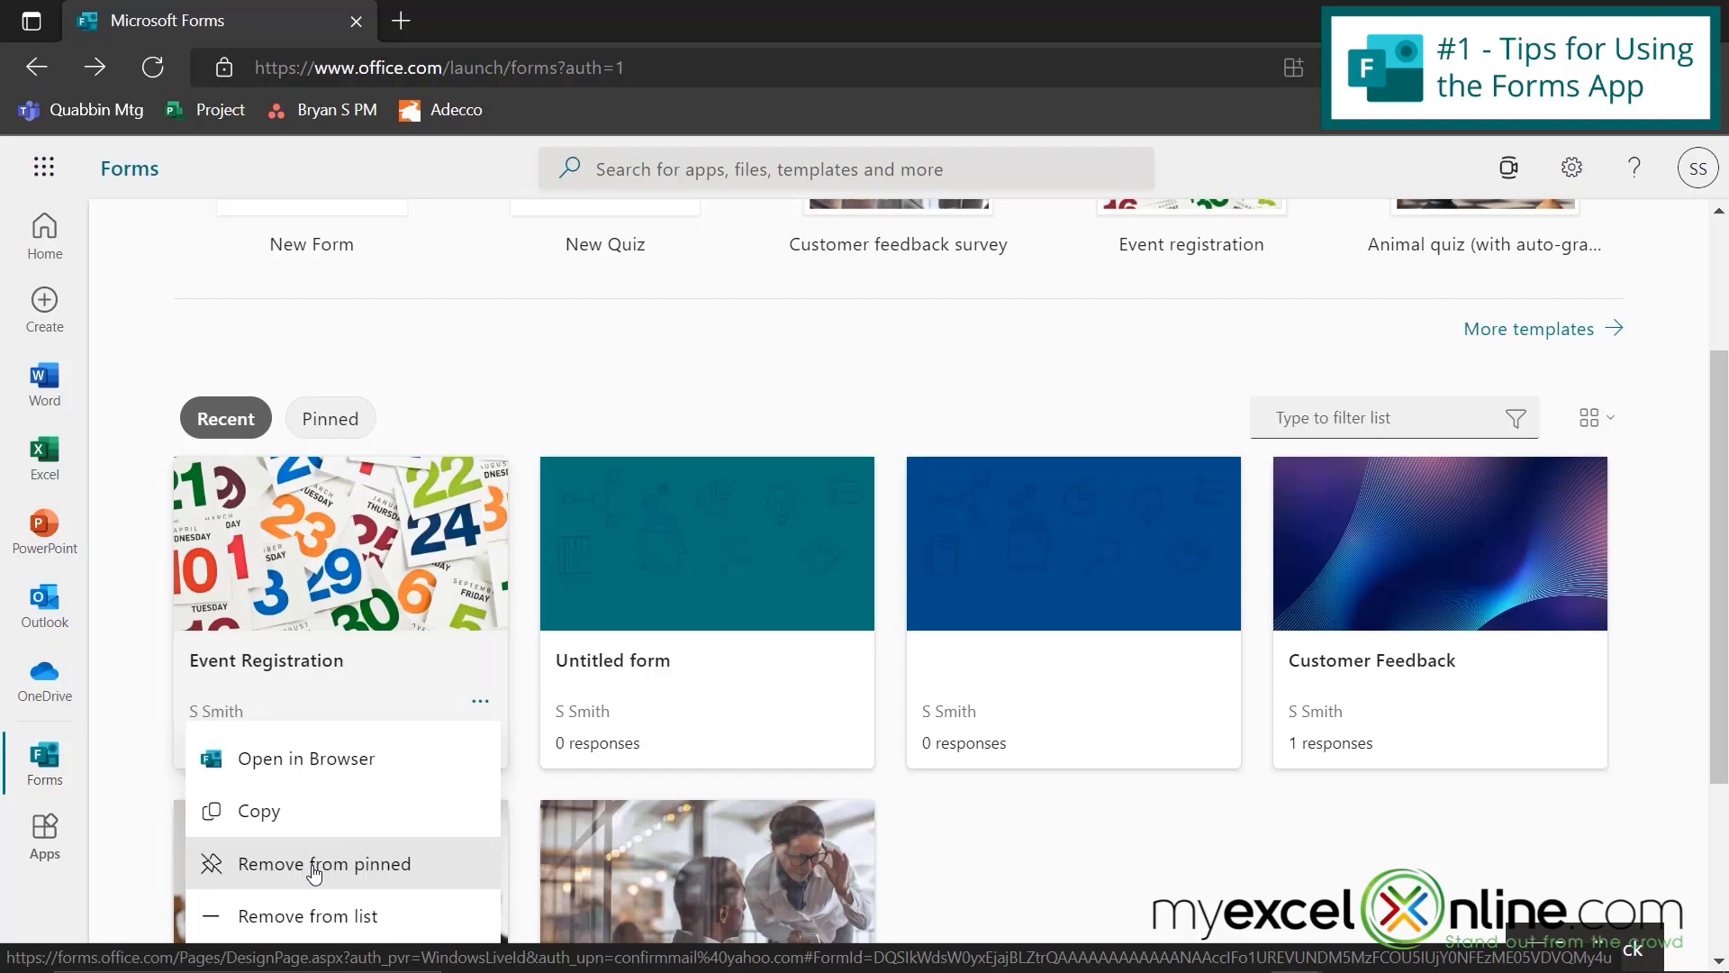
left_click(326, 433)
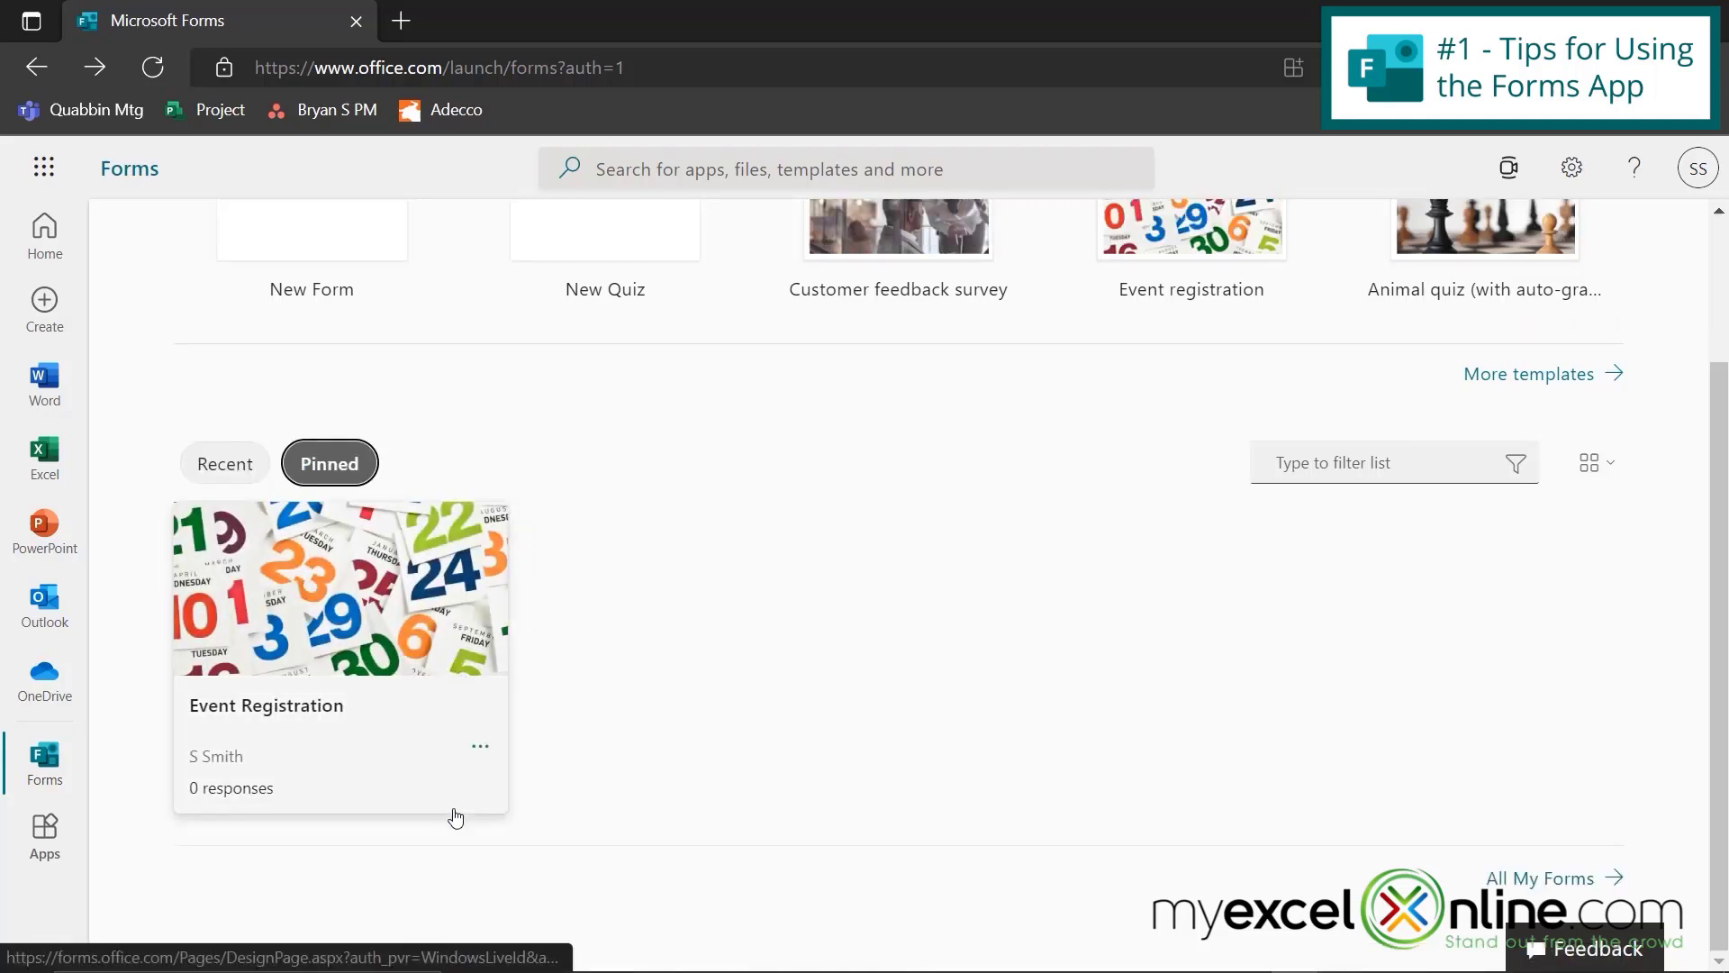
left_click(483, 755)
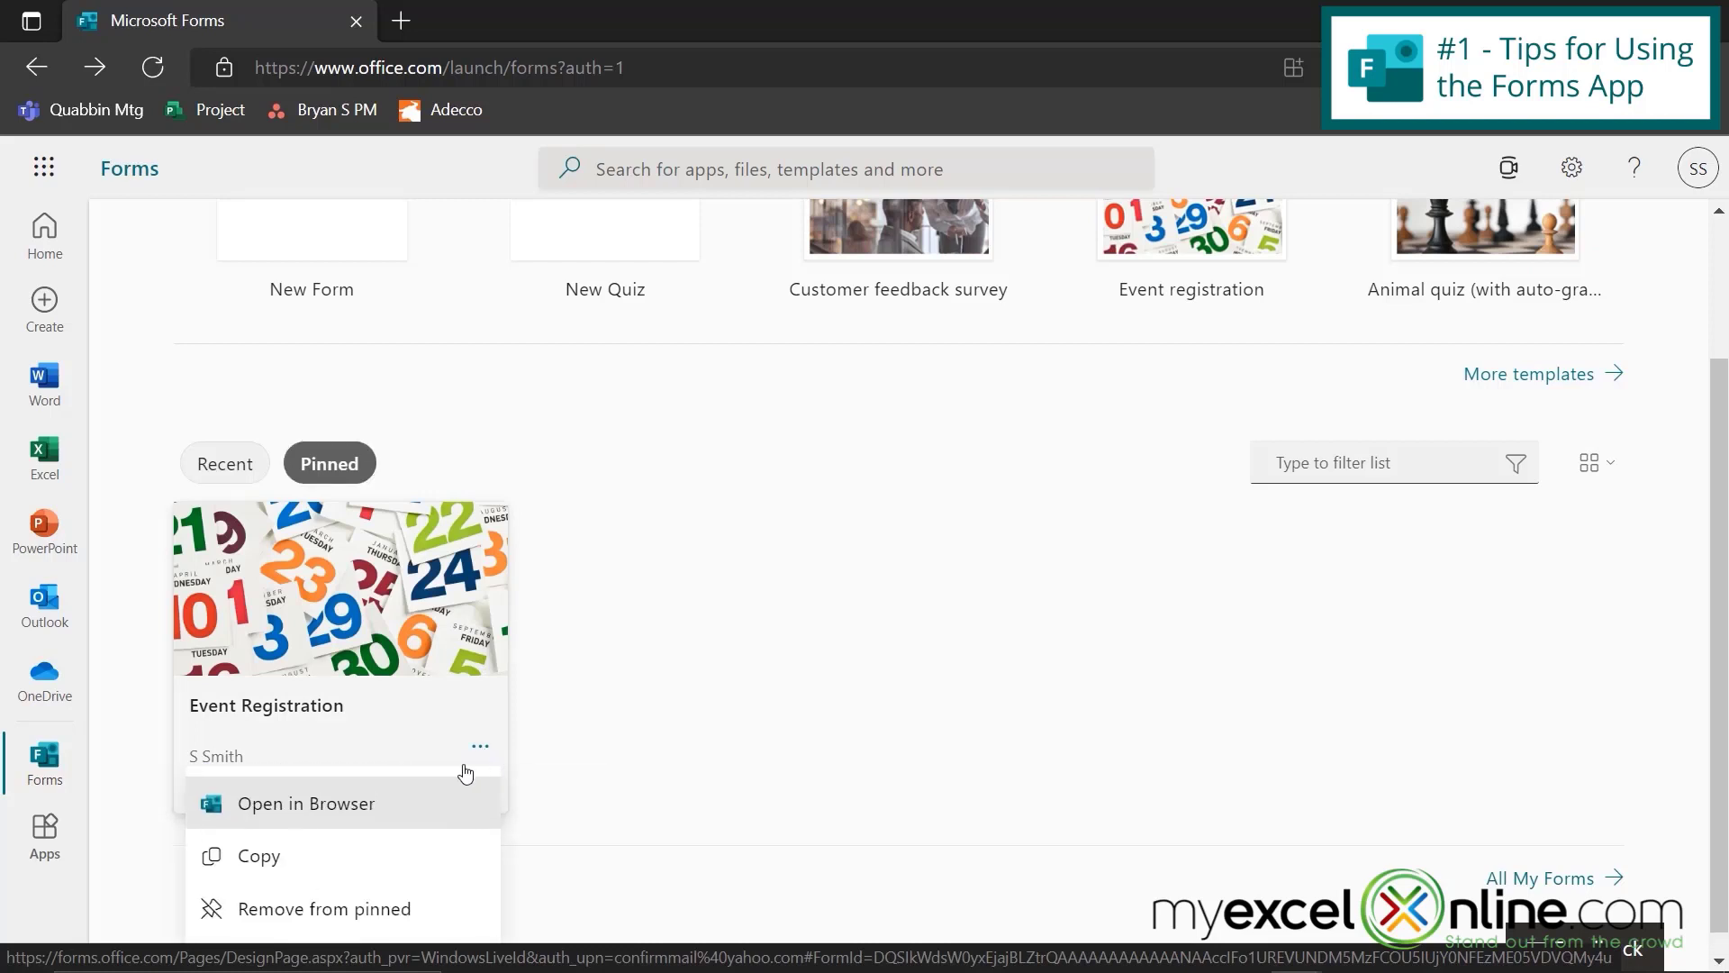
left_click(383, 910)
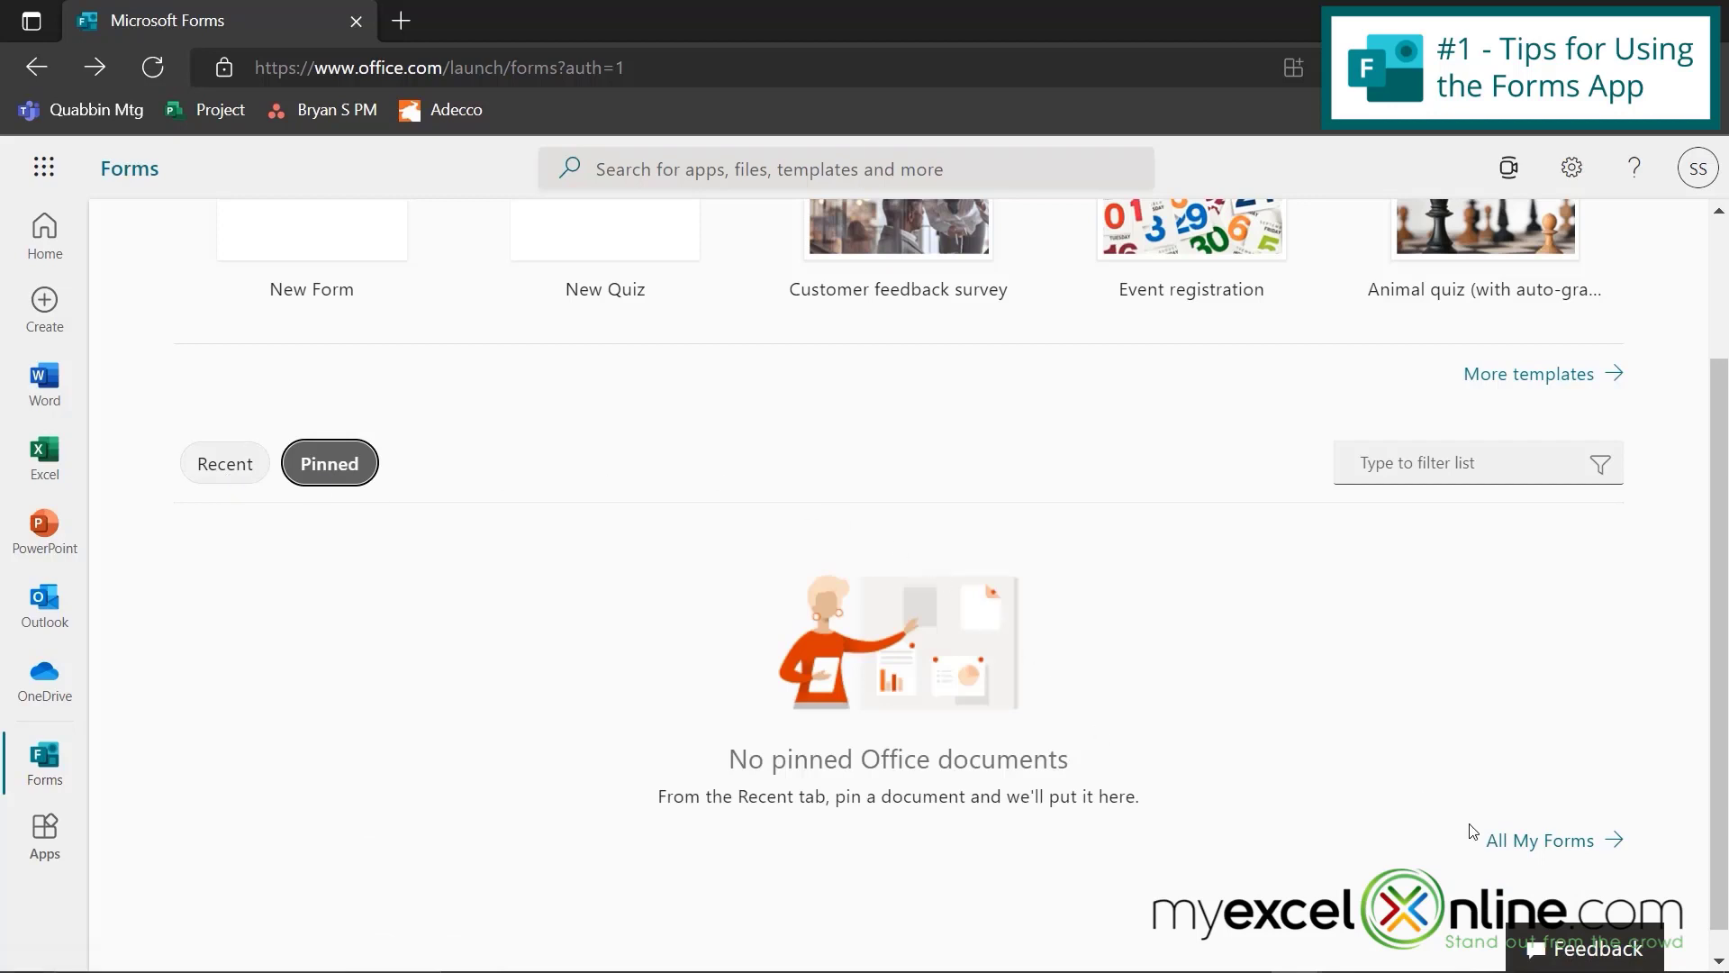
left_click(1529, 846)
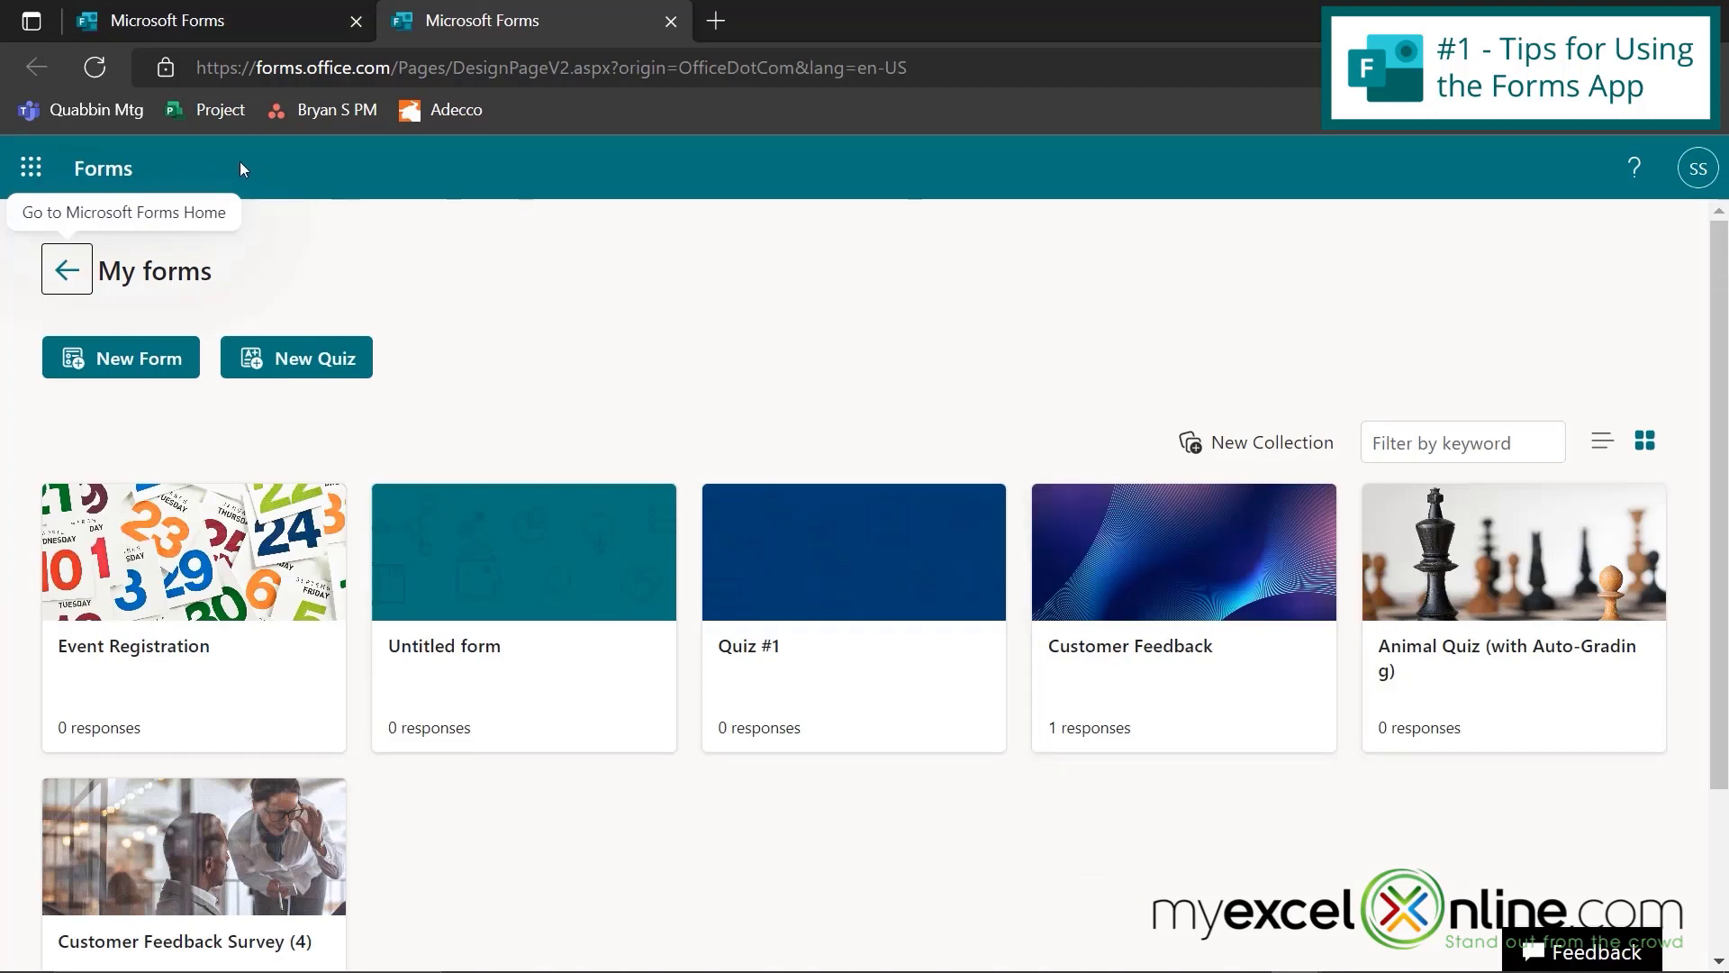
left_click(92, 175)
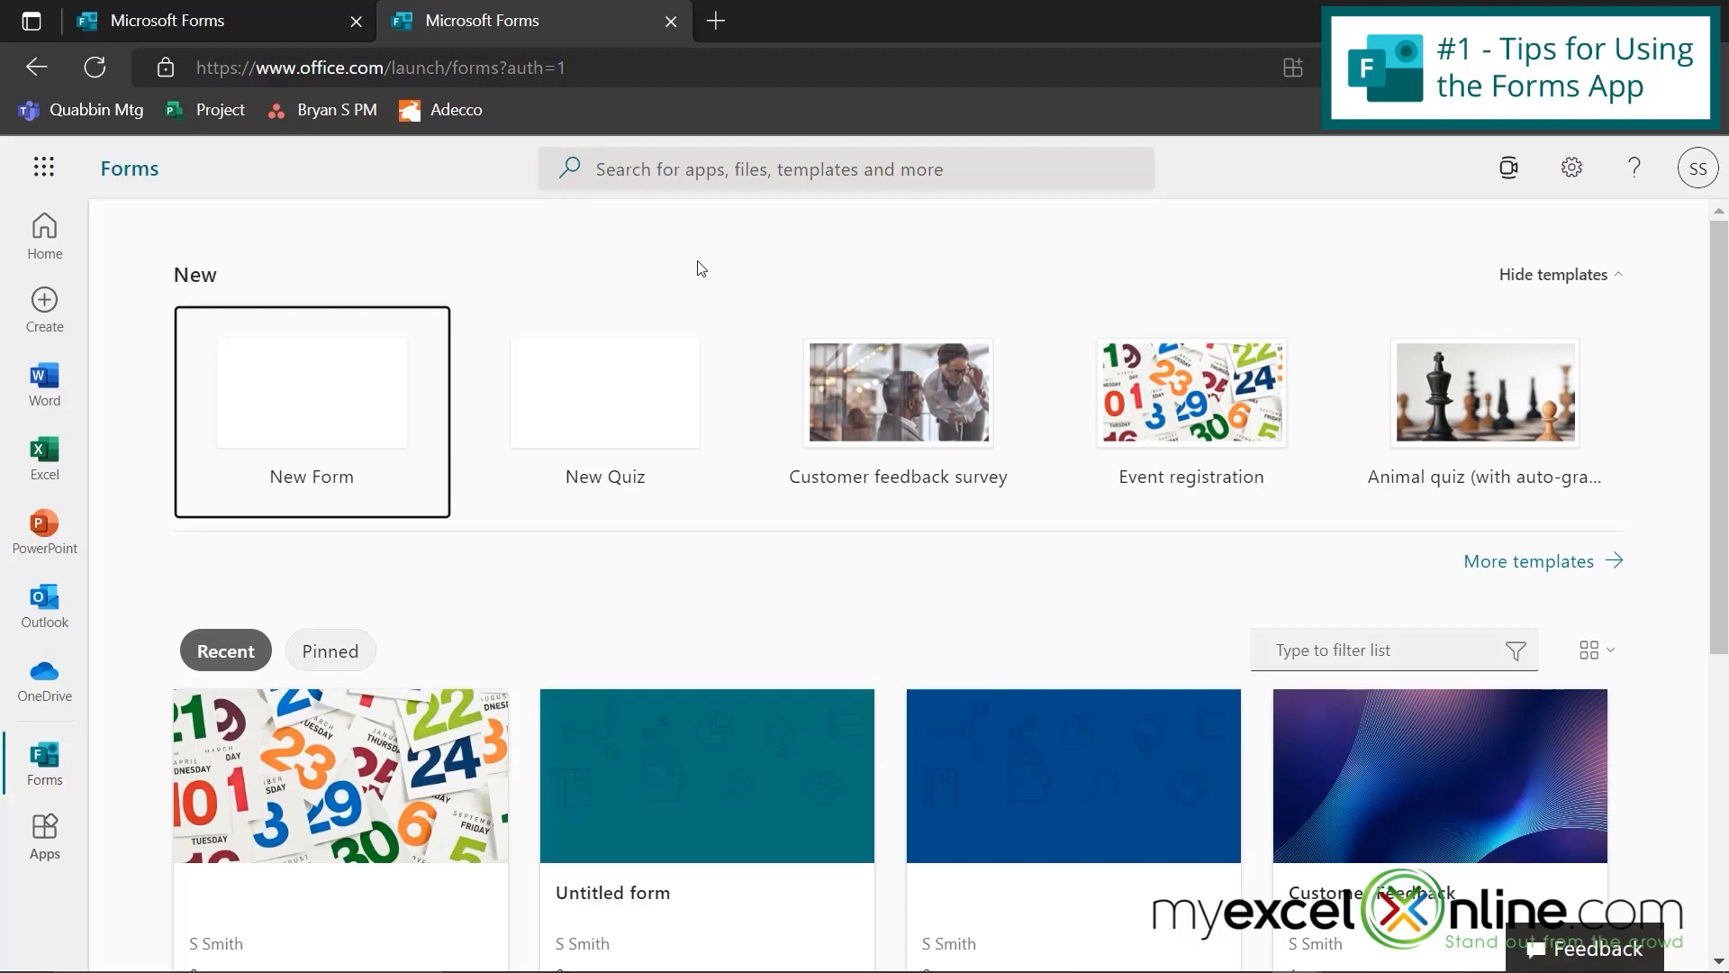
- Create a blank form titled 'New Survey' and start adding its first question
left_click(670, 20)
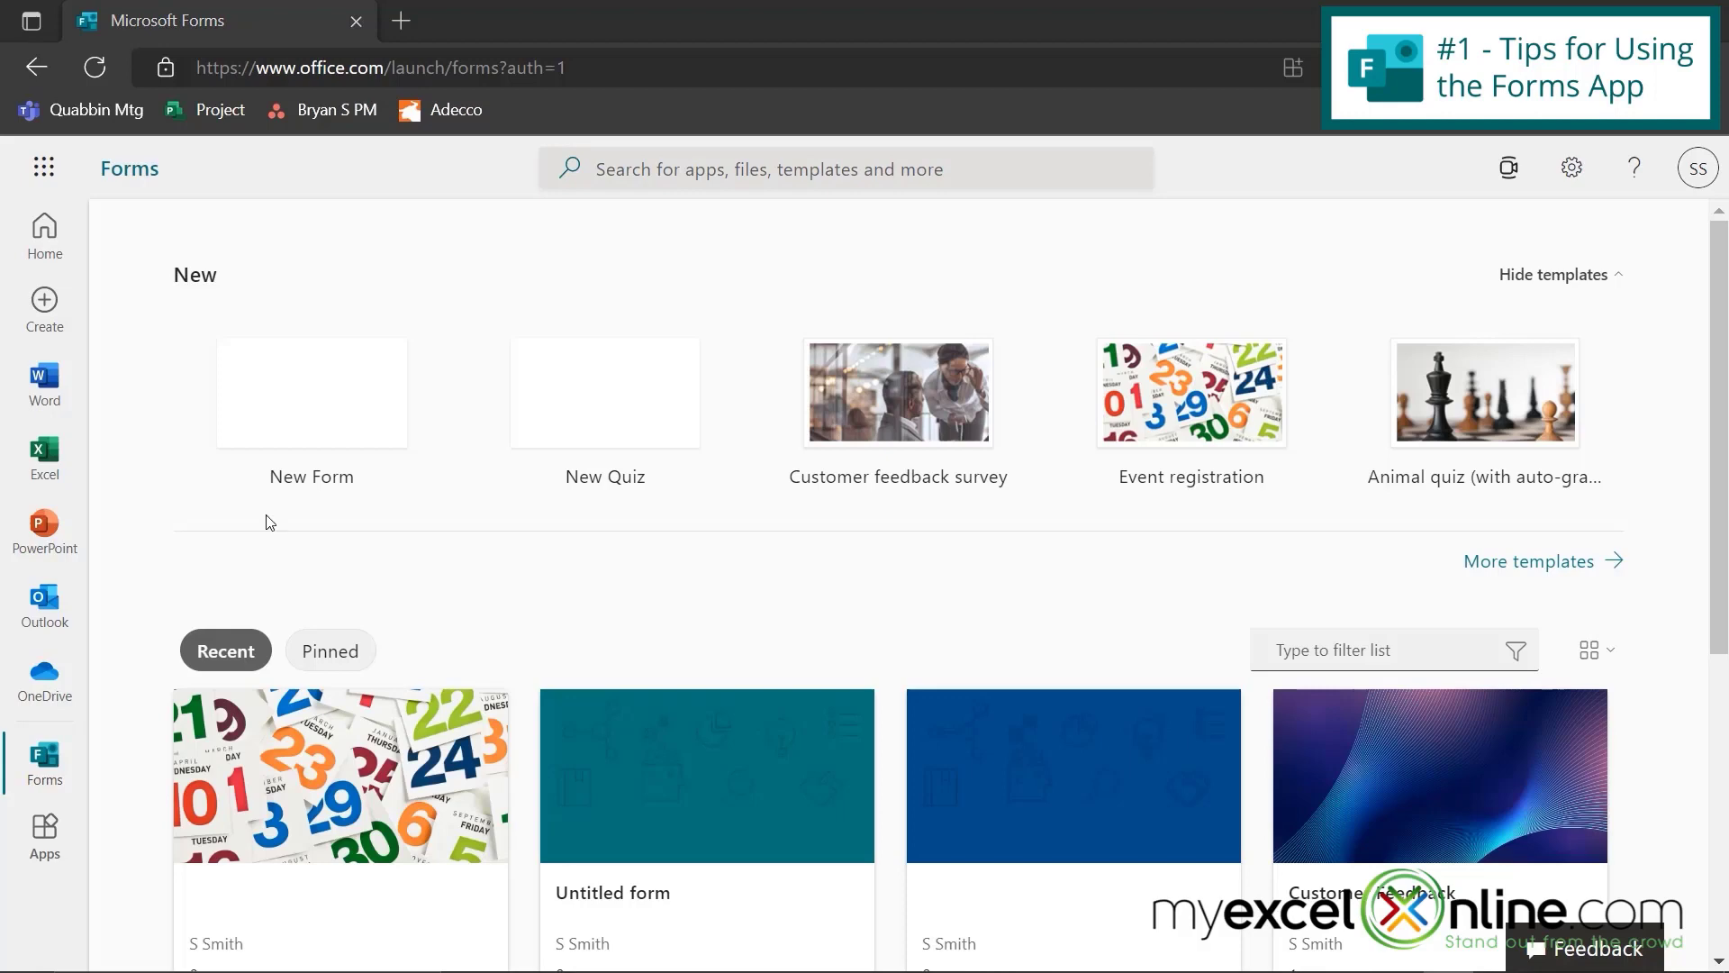
left_click(291, 413)
type("N")
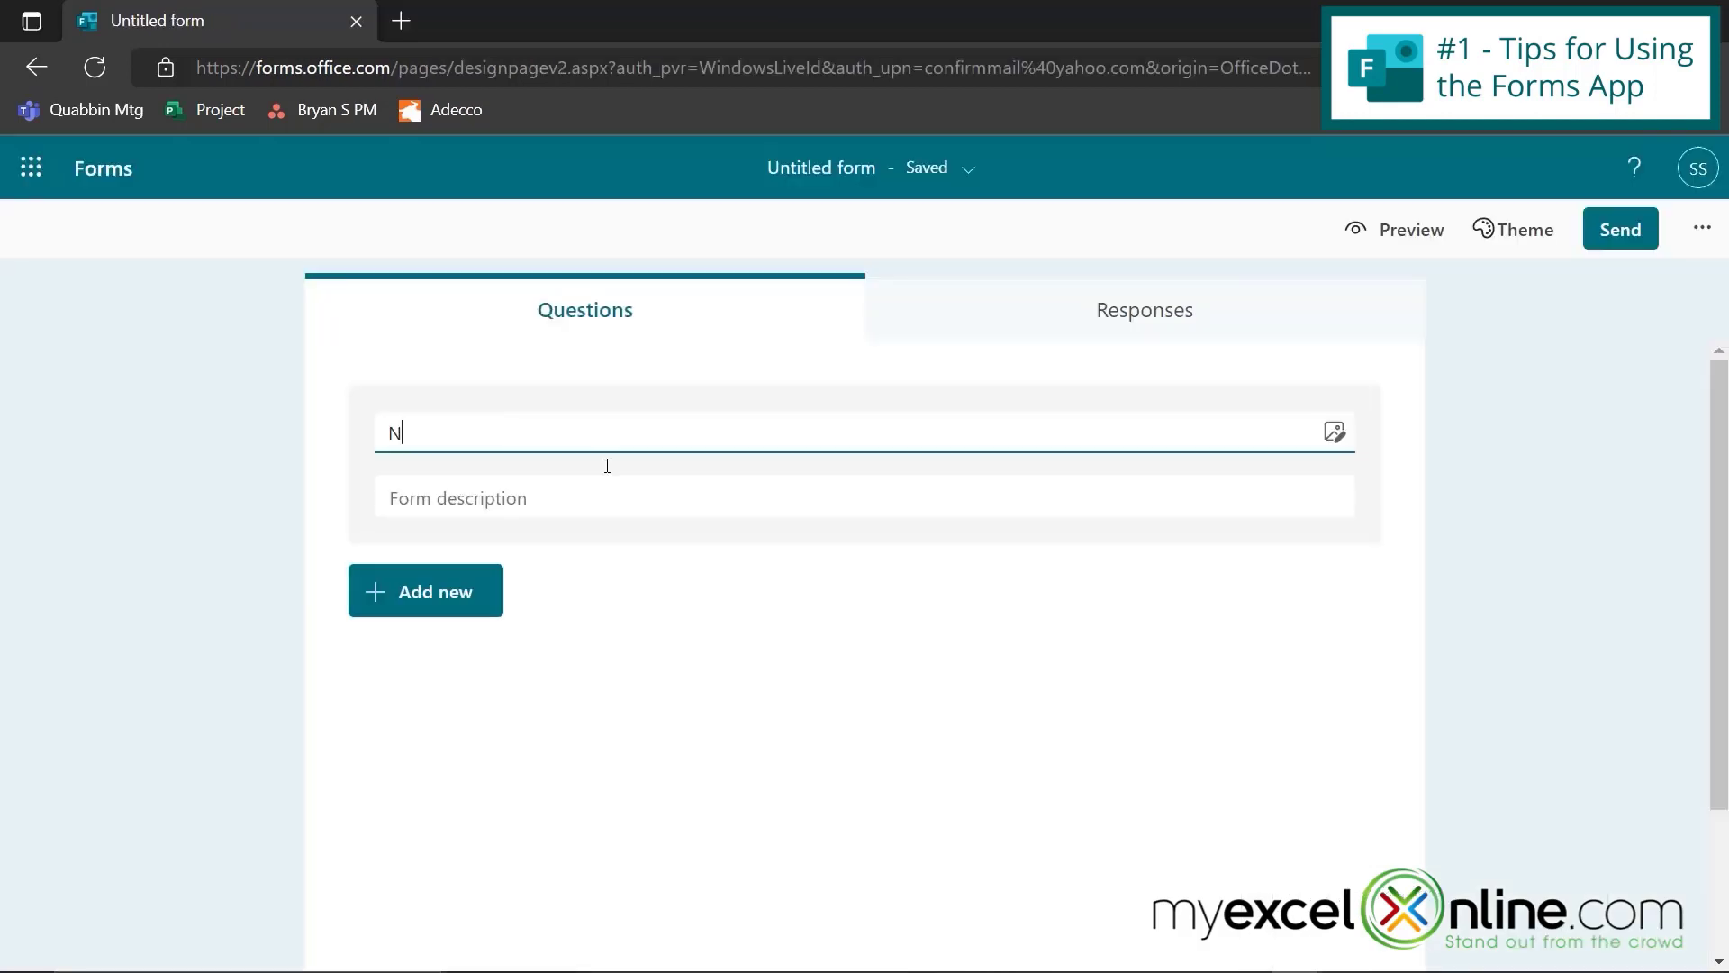
type("ew Survey")
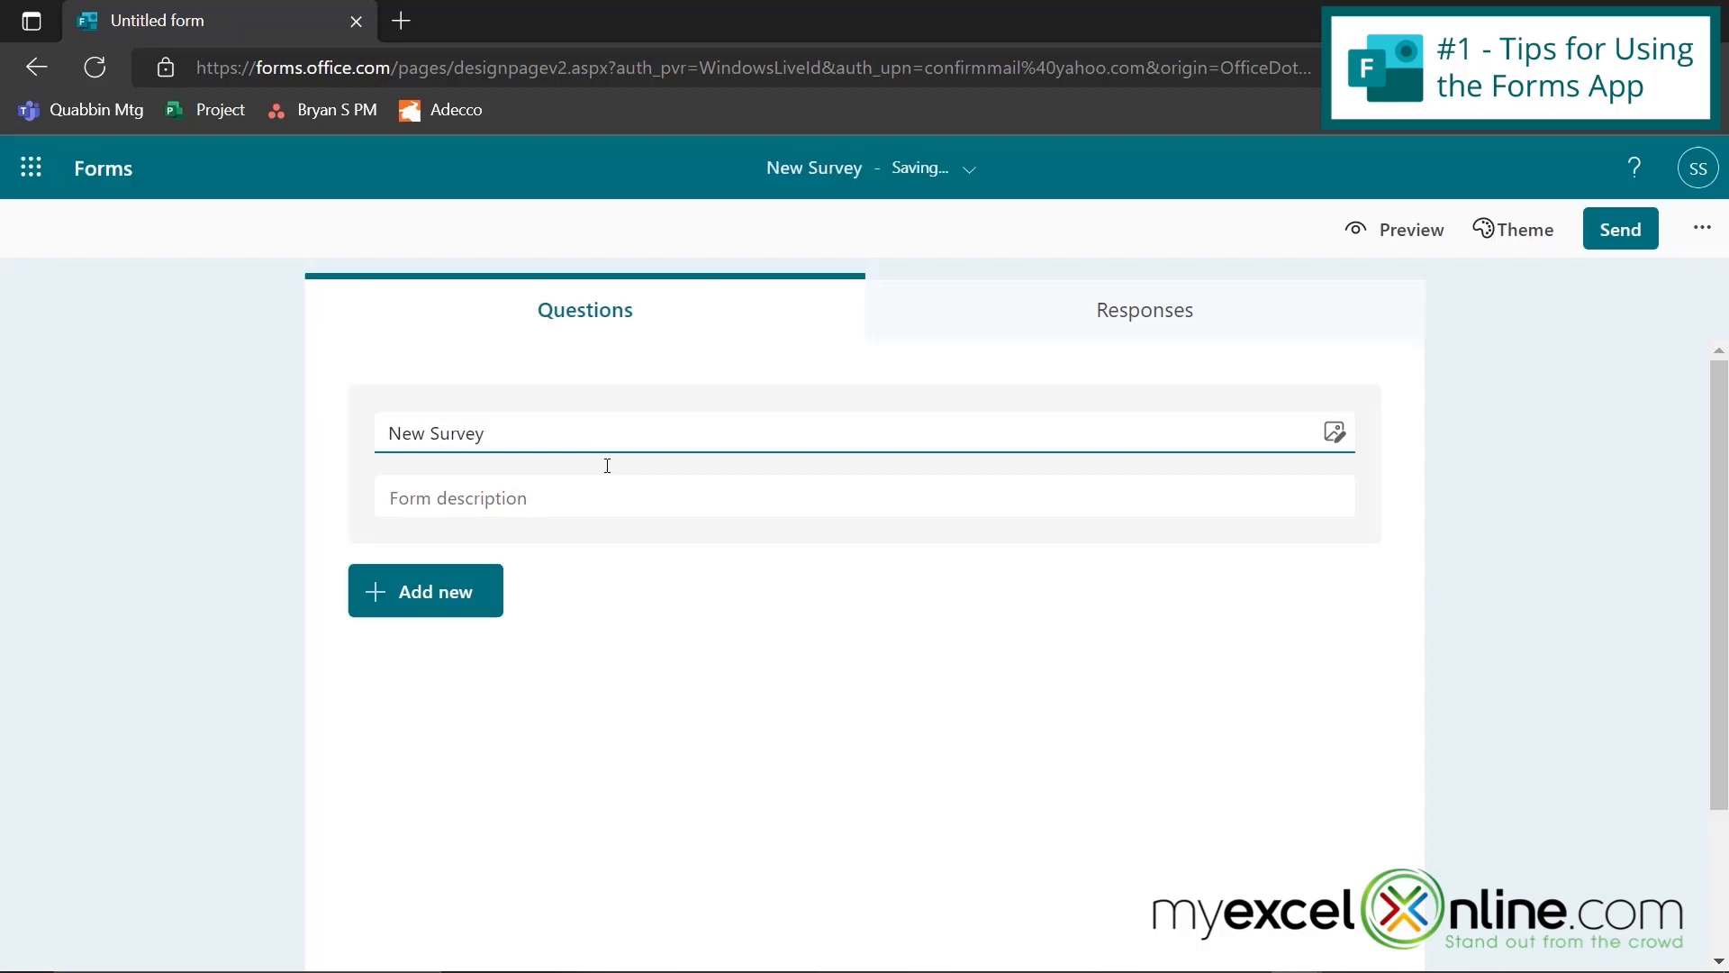
left_click(726, 589)
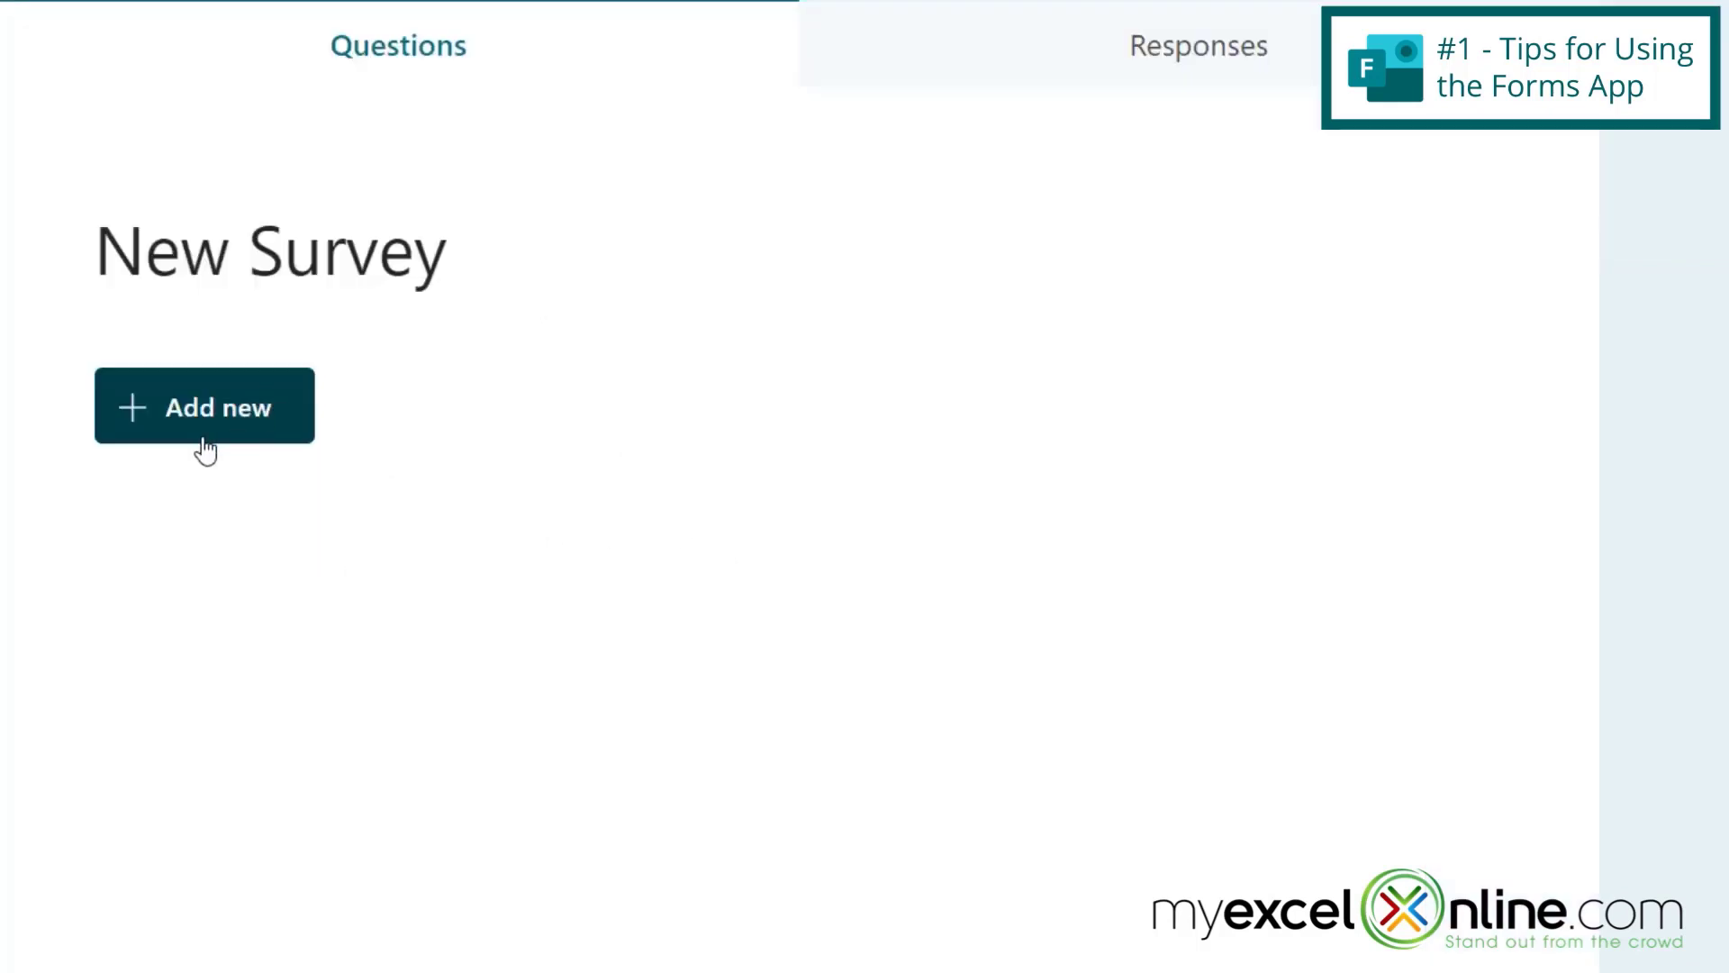
left_click(446, 576)
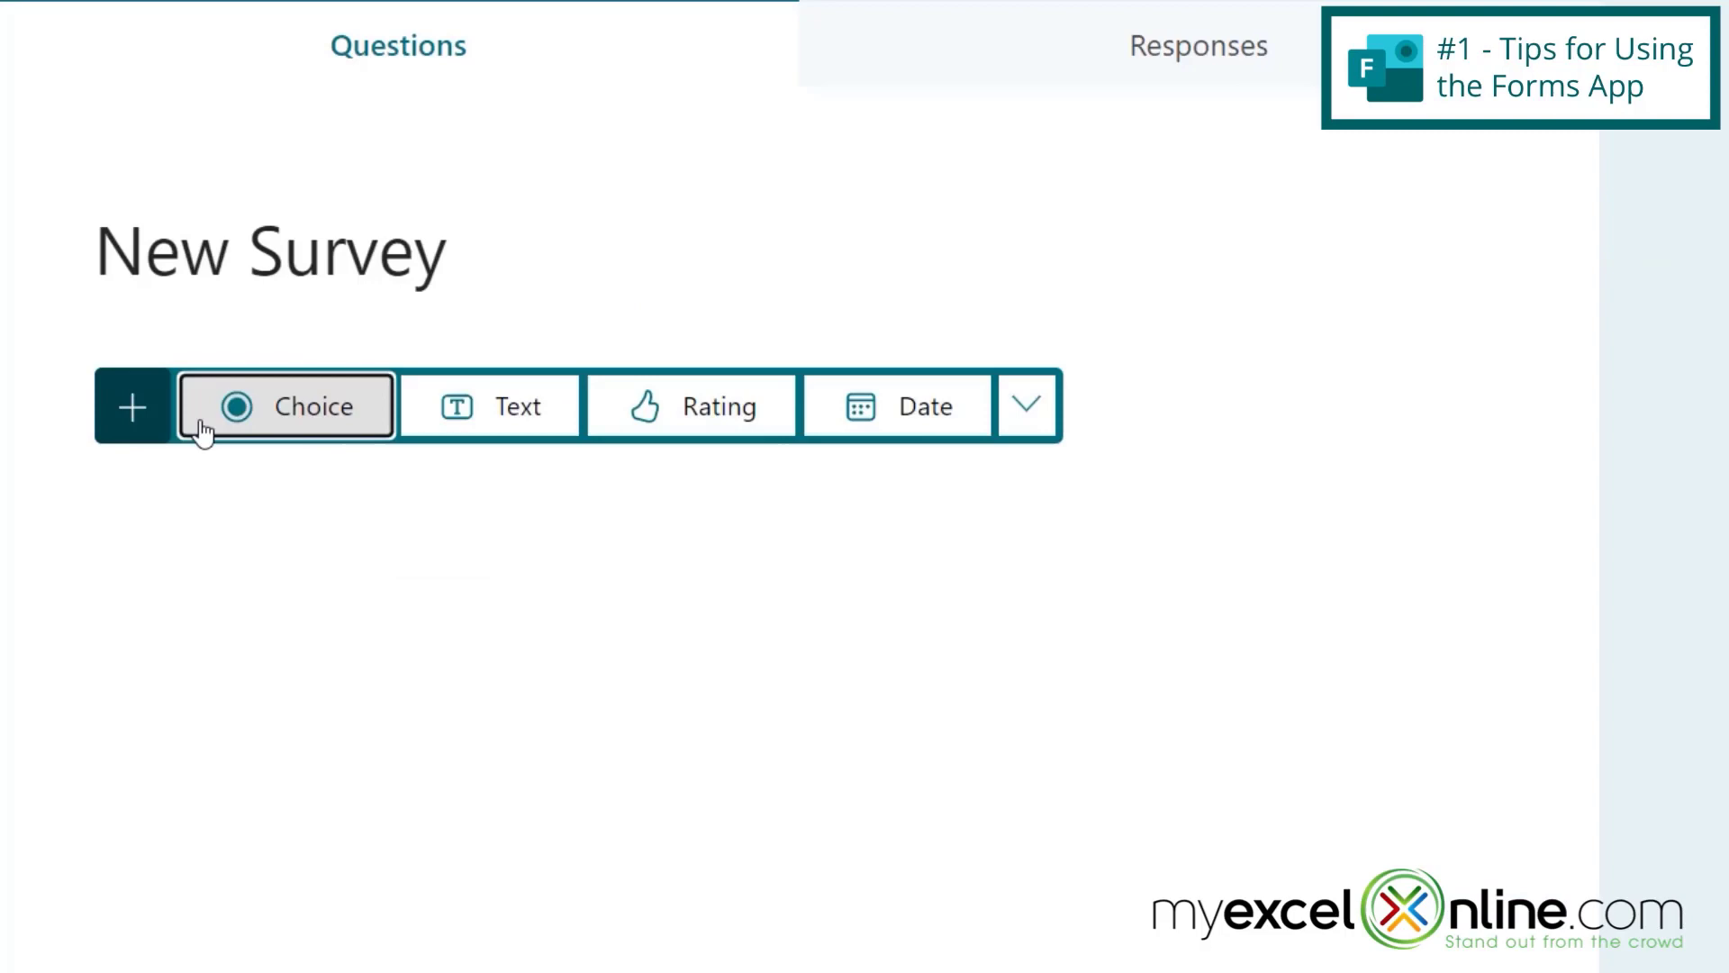
left_click(1041, 417)
- Add a Likert question and rename its first options to Strongly Disagree and Disagee
mouse_move(1091, 554)
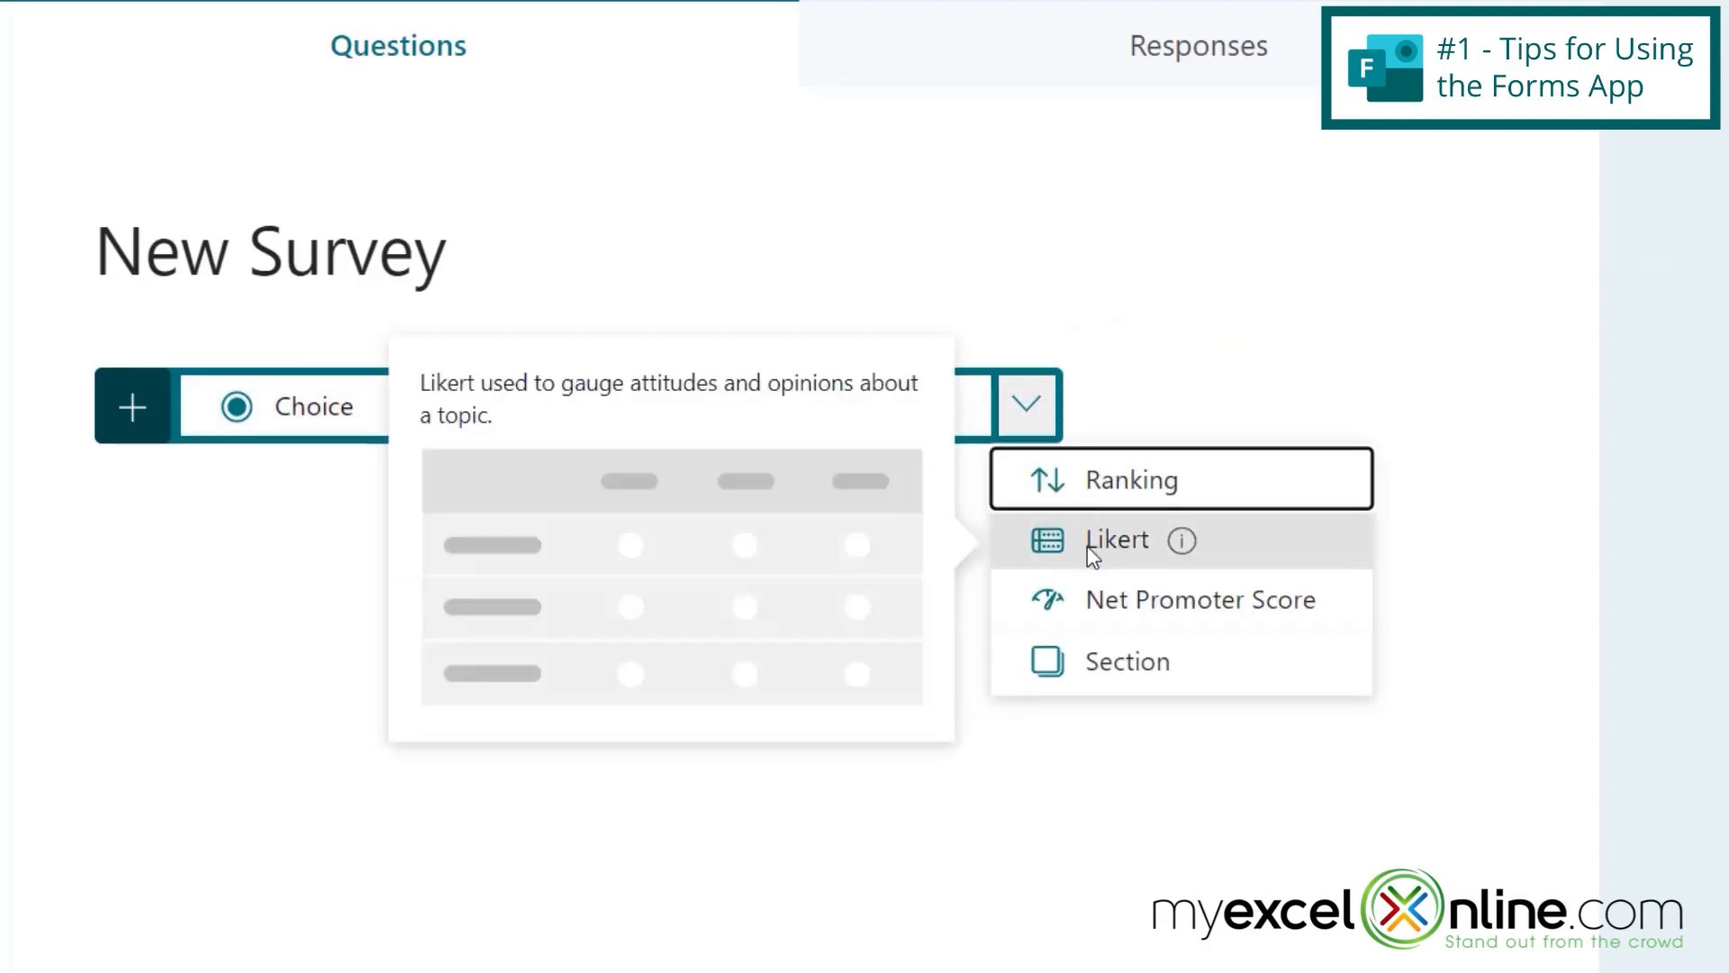
left_click(1091, 545)
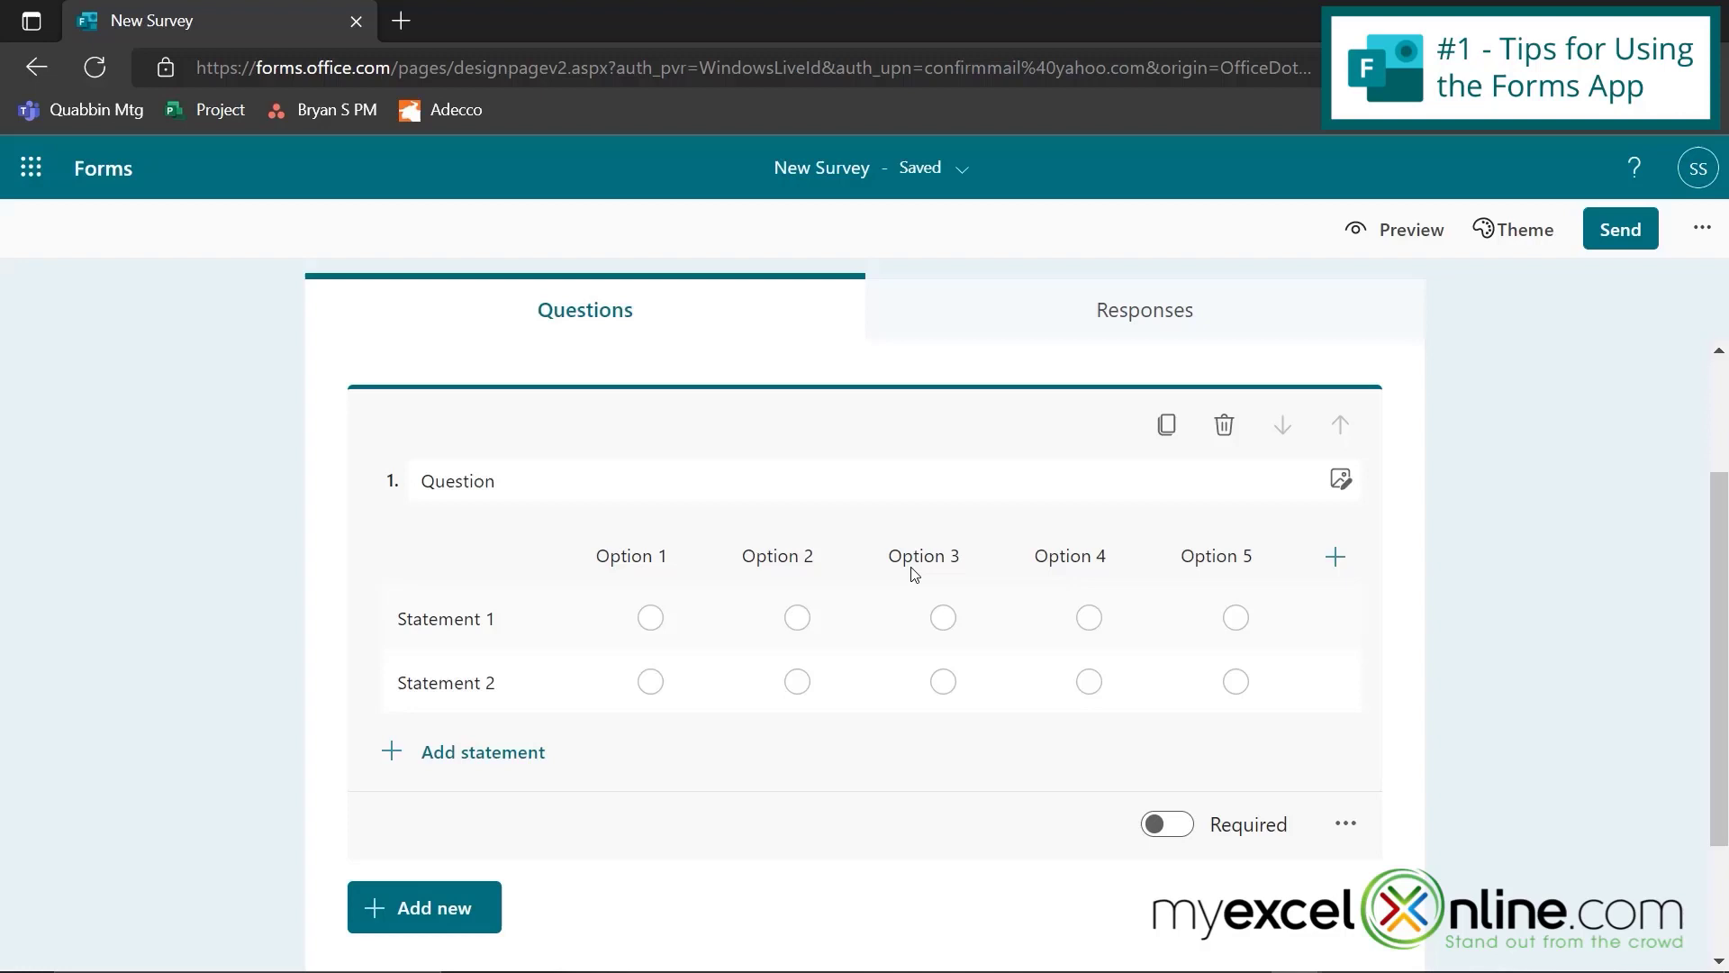
left_click(625, 554)
left_click(625, 554)
type("S")
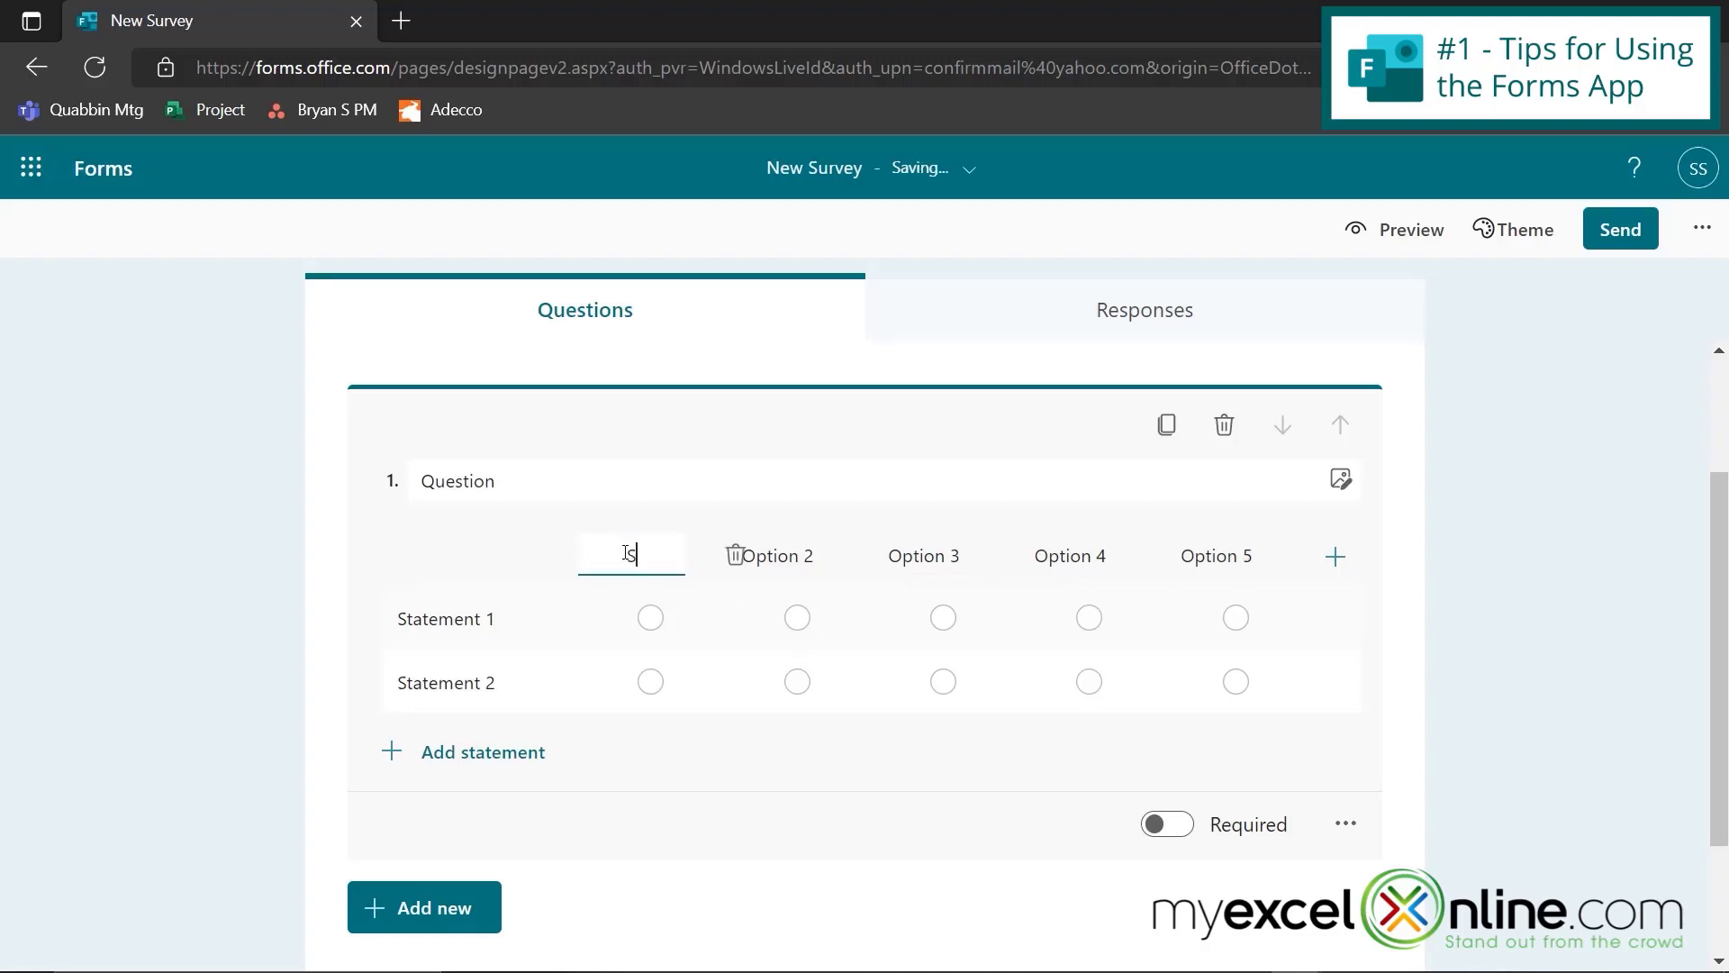
type("trongly Disagree")
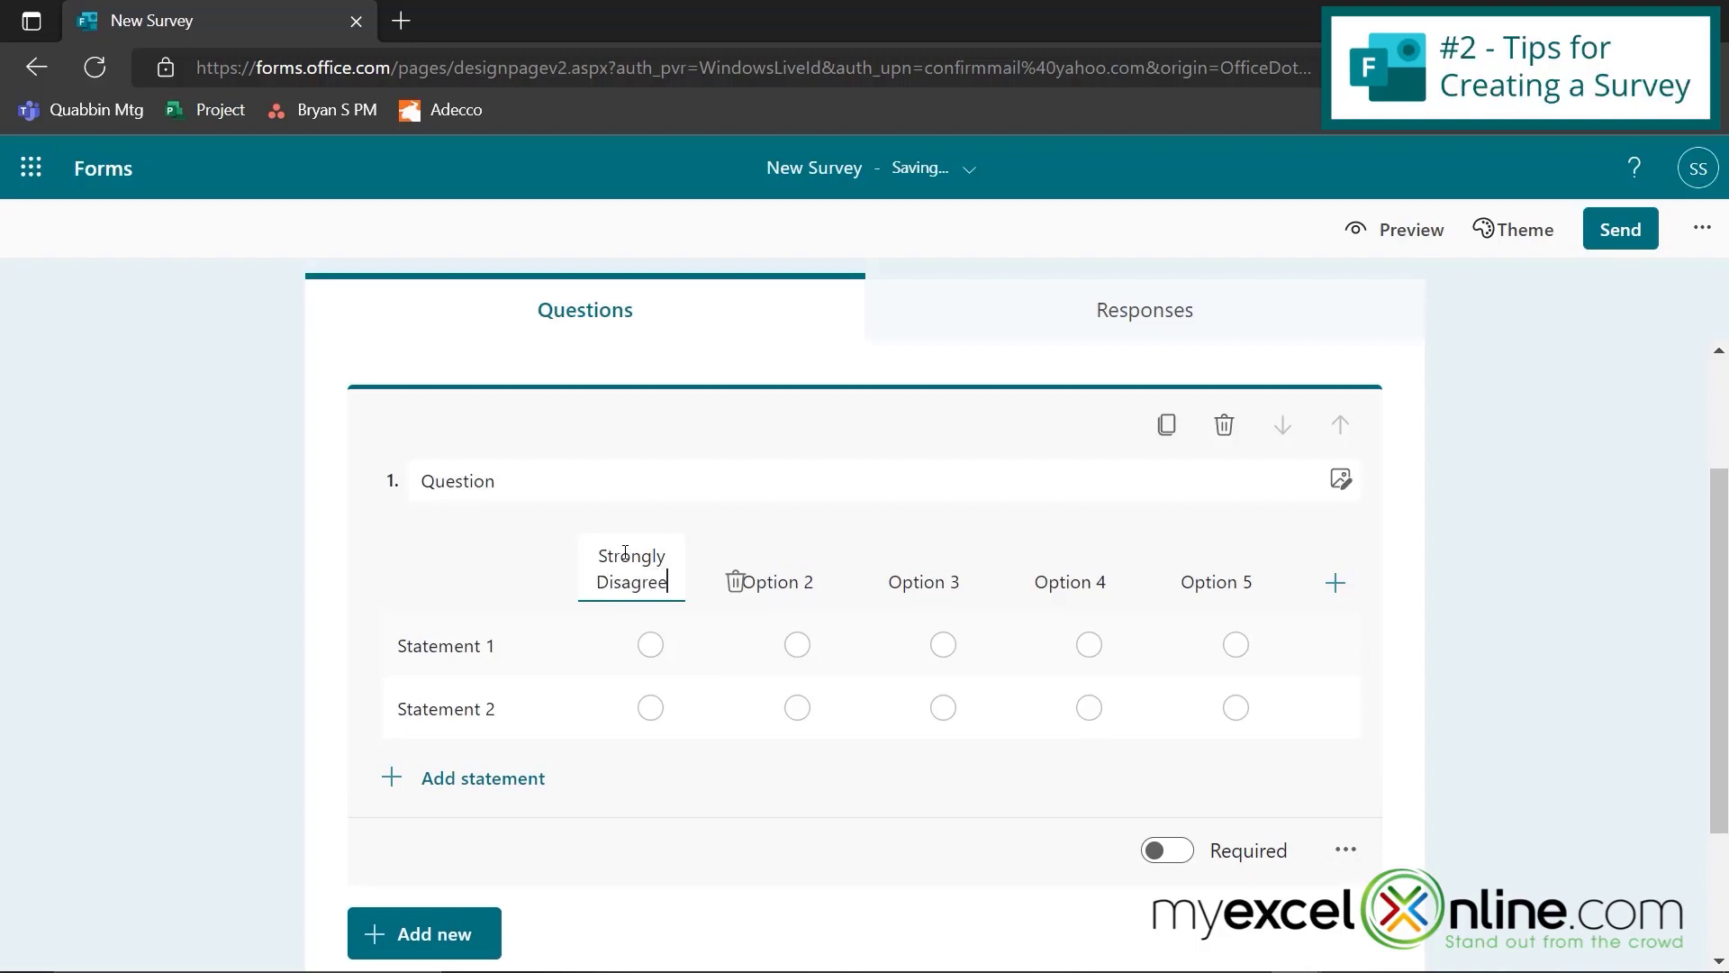
key("Tab")
type("Disagee")
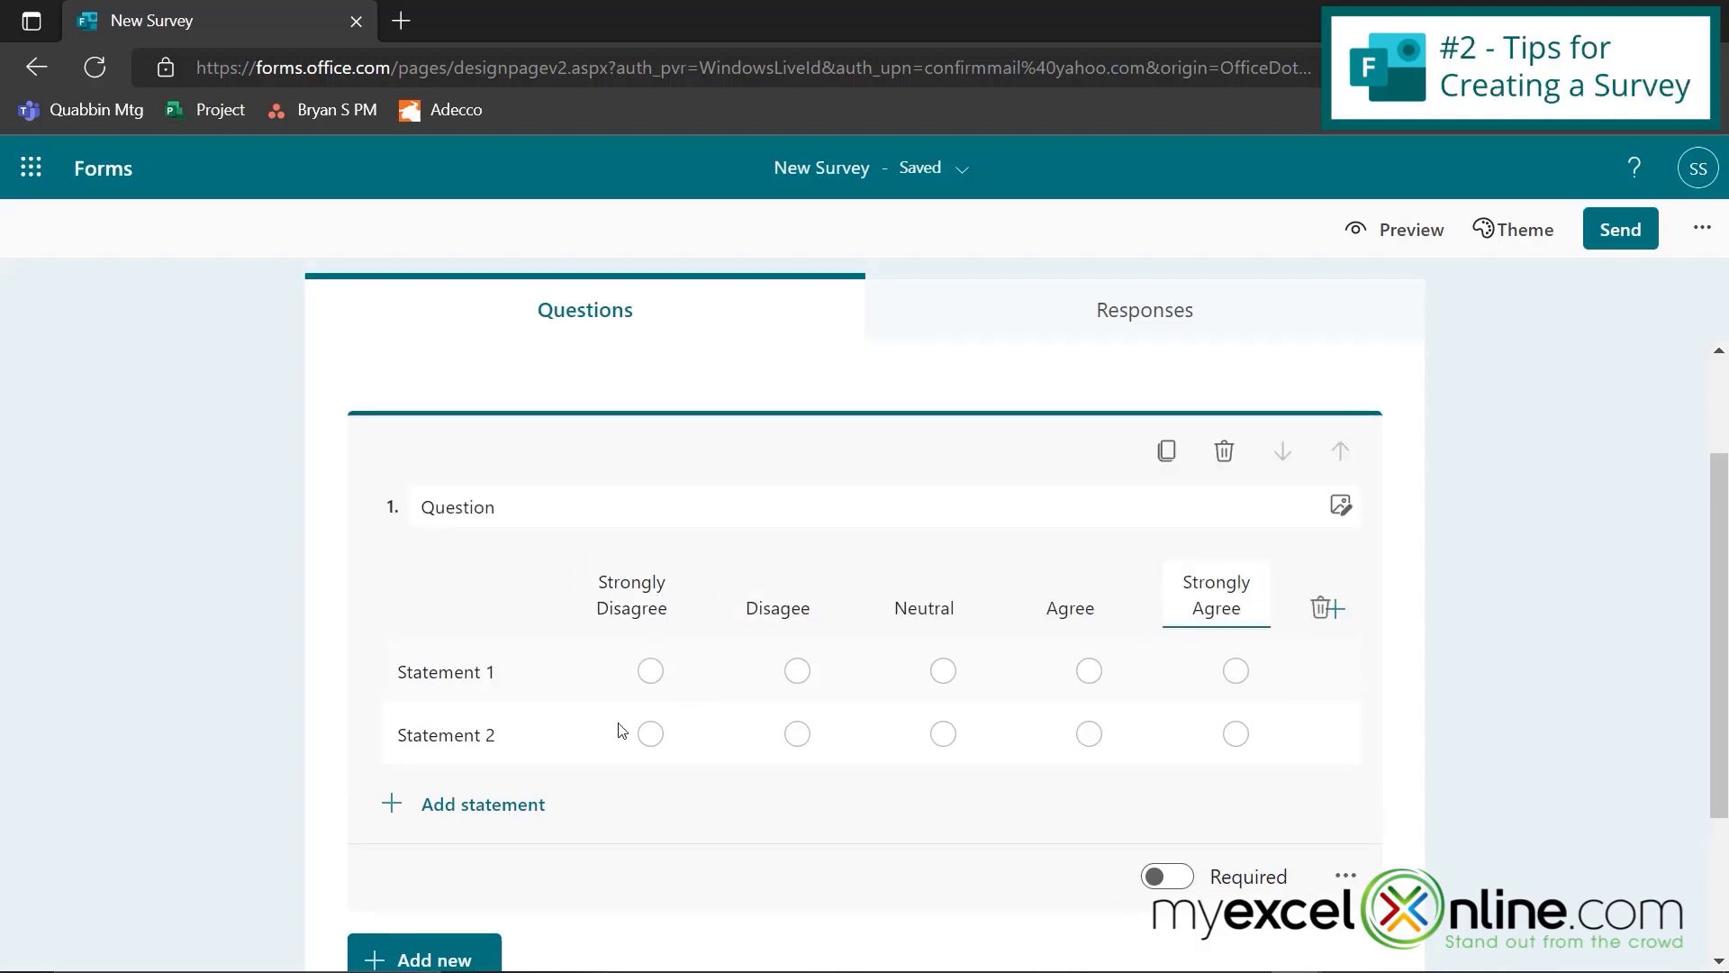
- Finish the Strongly Agree label and add a sixth option column named NA
left_click(1329, 670)
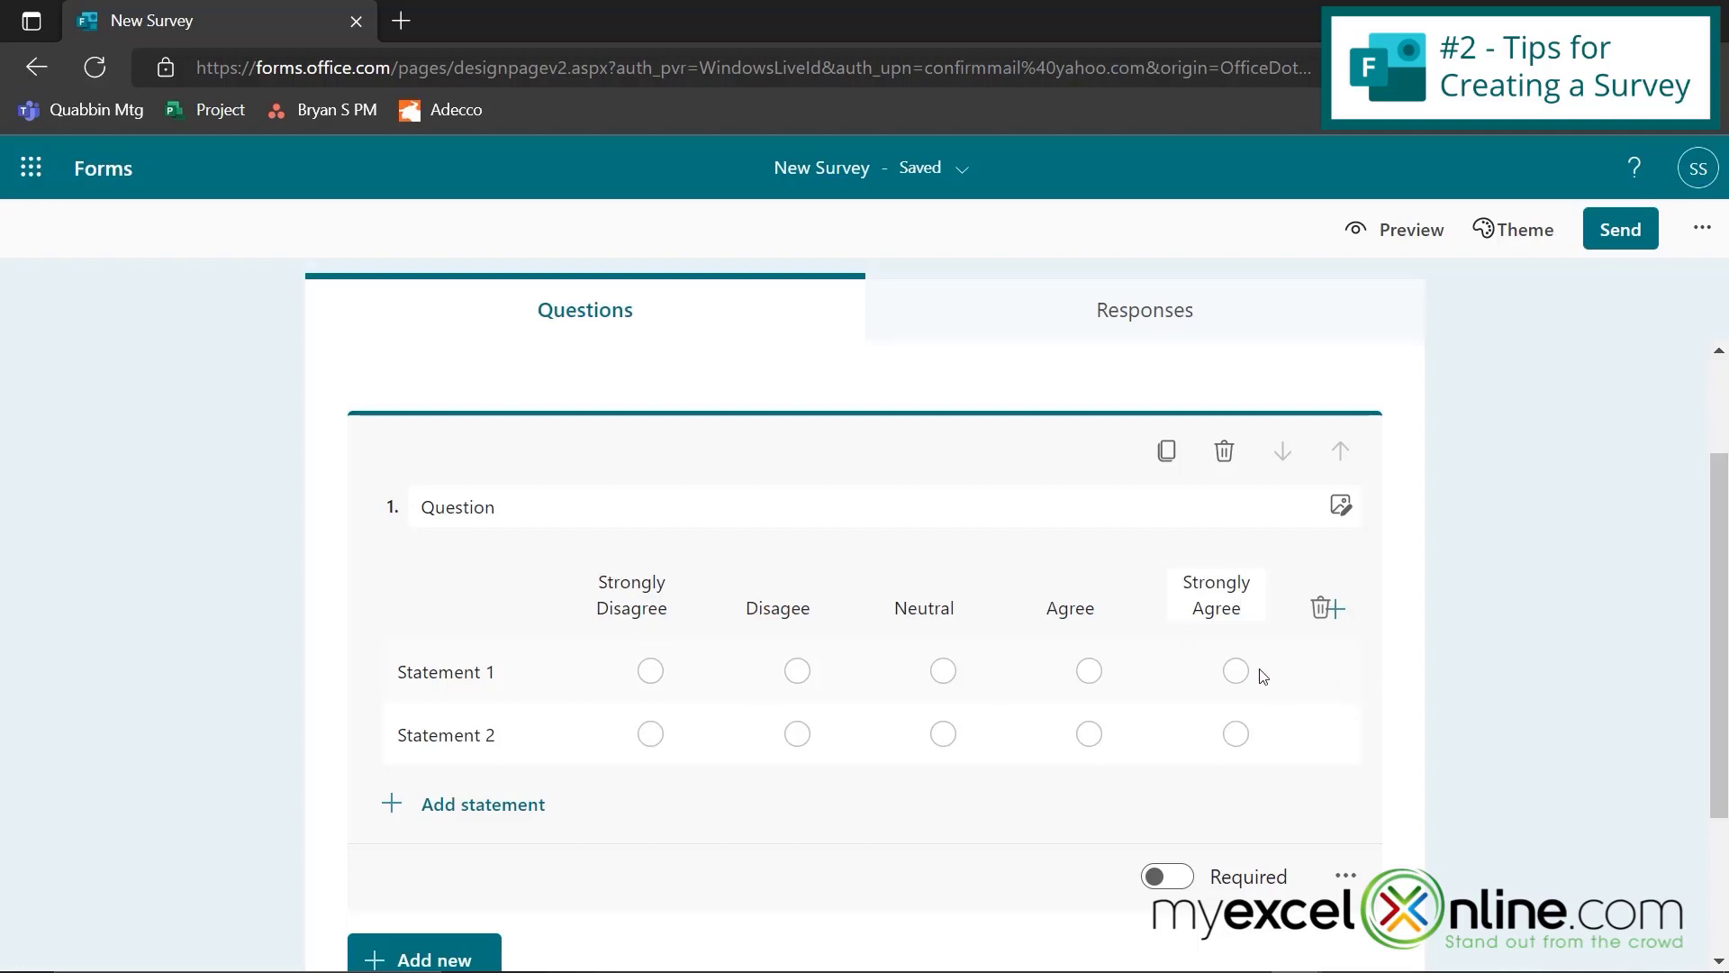
left_click(1335, 610)
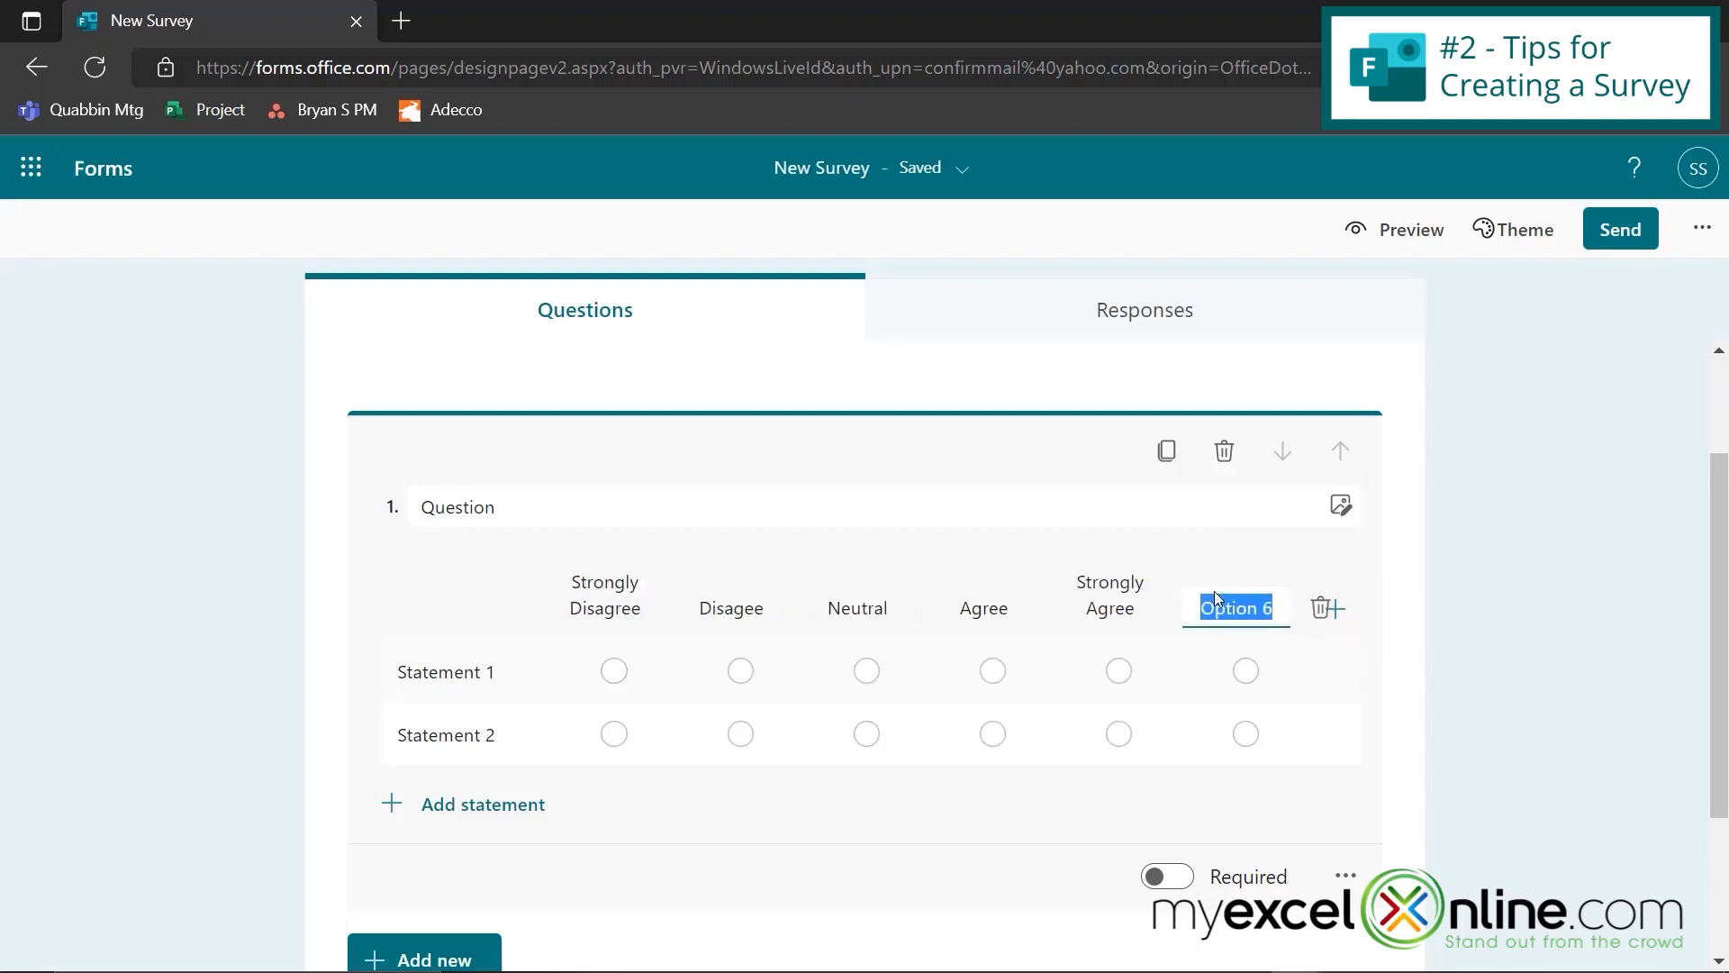
type("NA")
- Insert a 0–10 Net Promoter Score question as question 2, then begin another addition
scroll(797, 880, "down", 2)
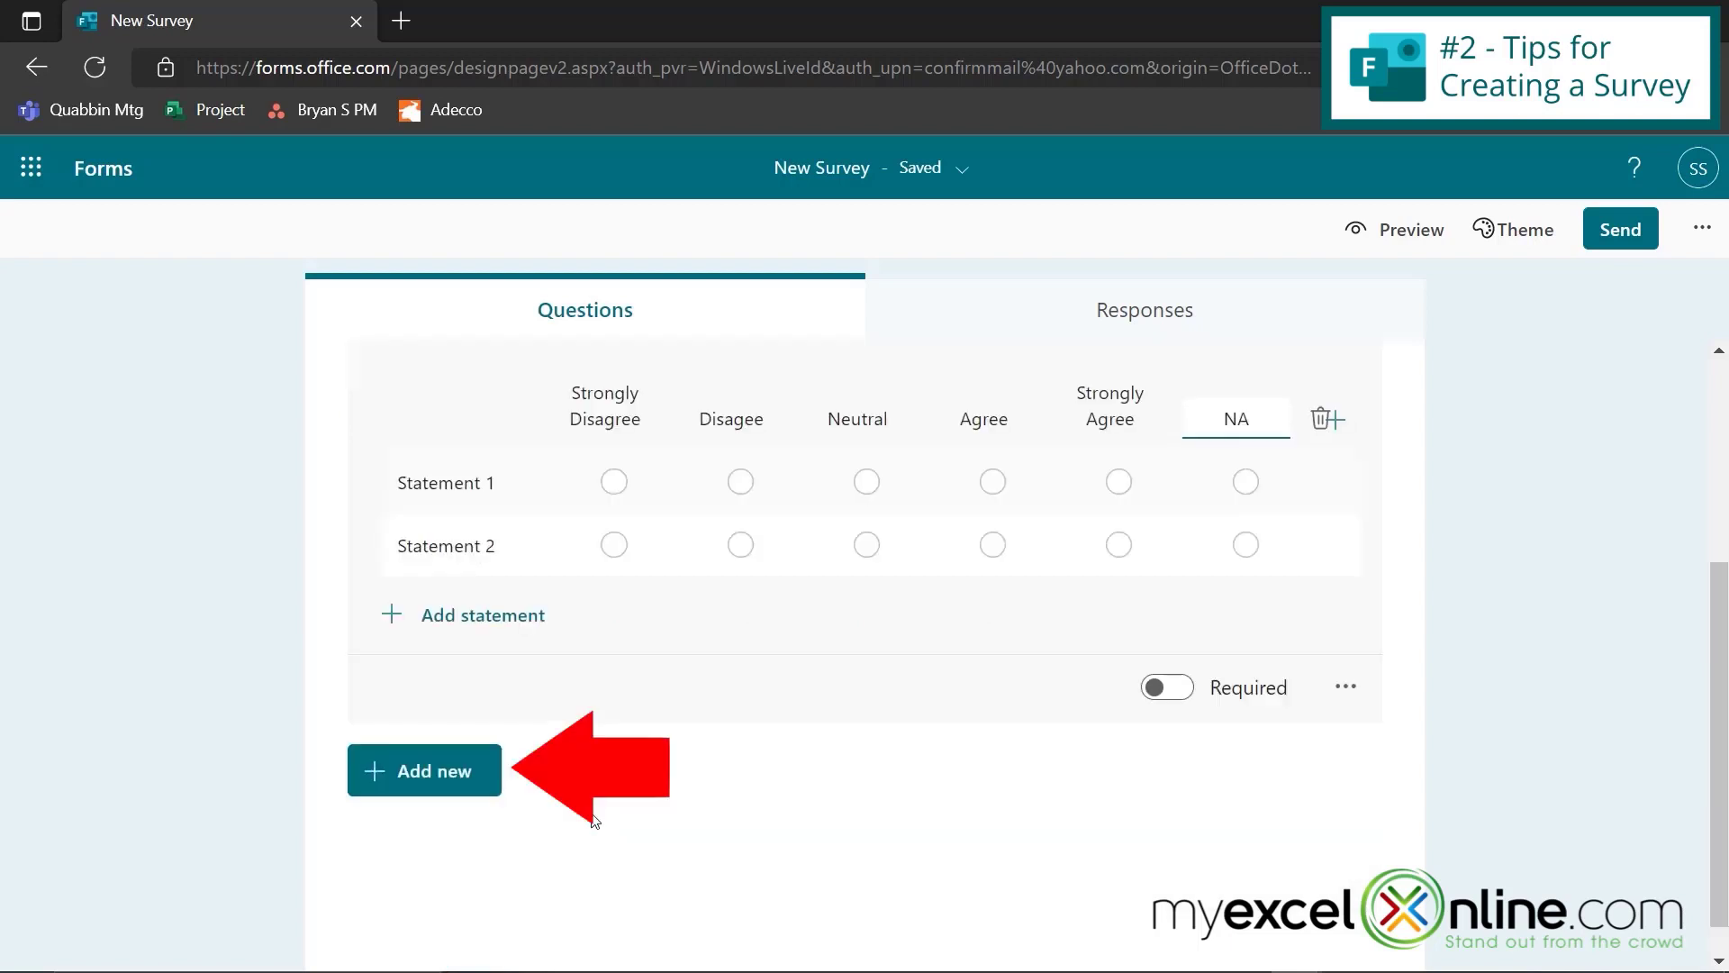
left_click(431, 773)
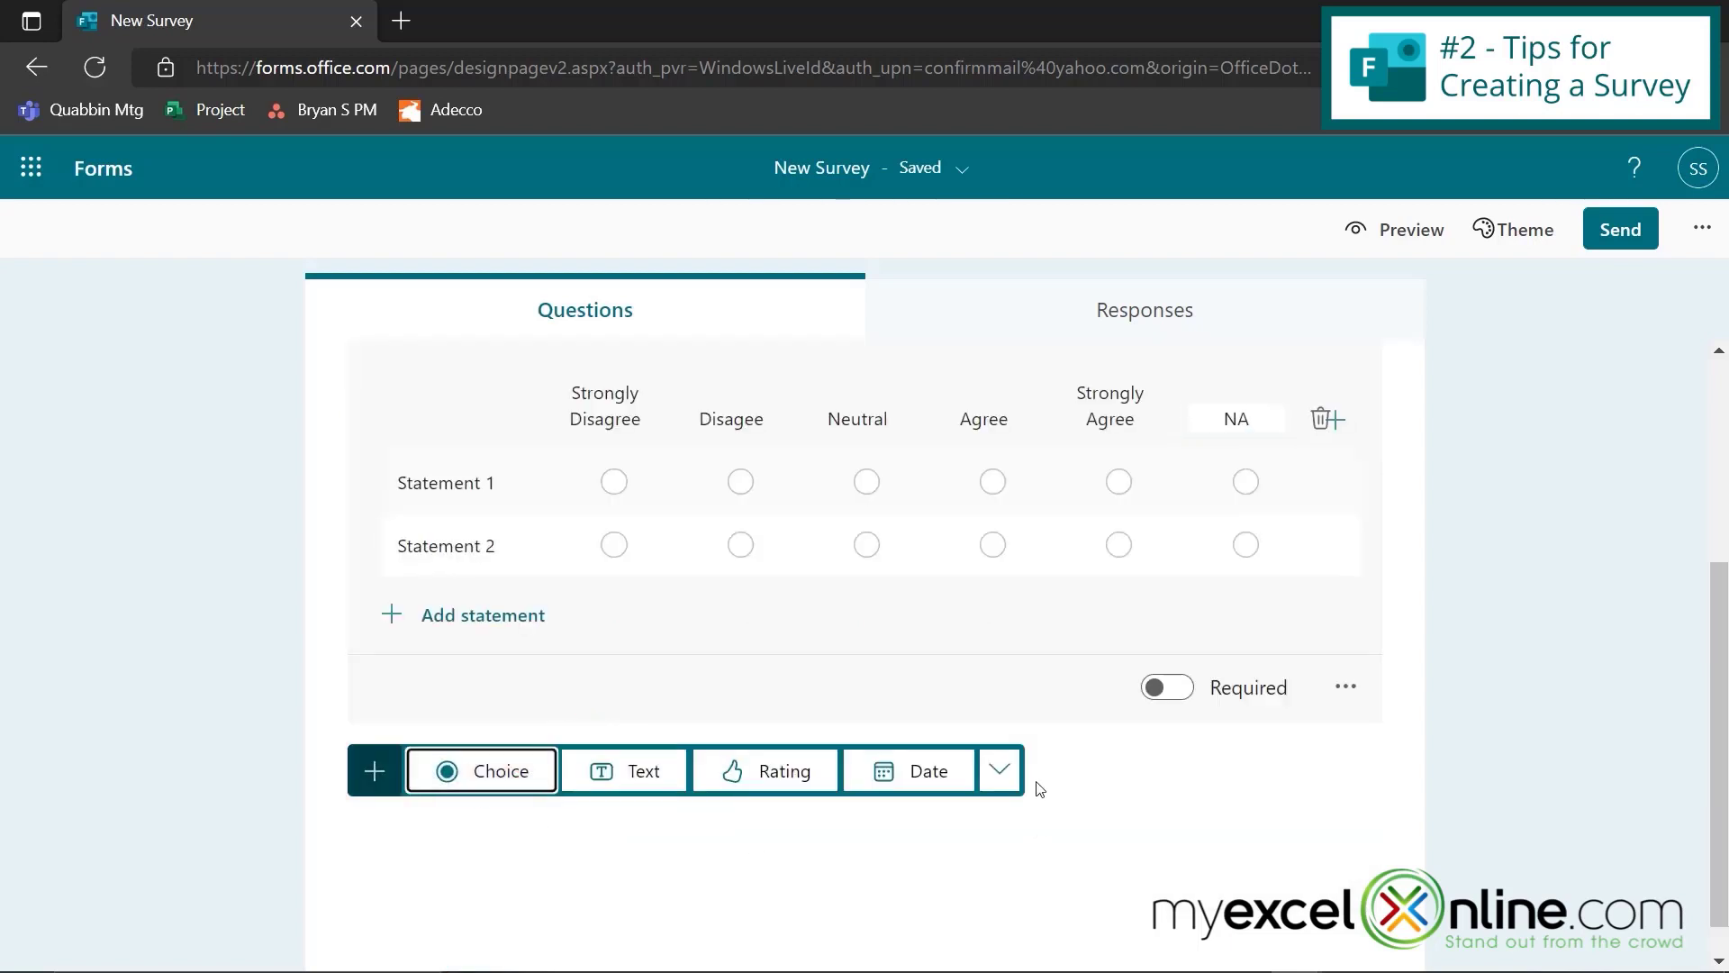
left_click(1009, 776)
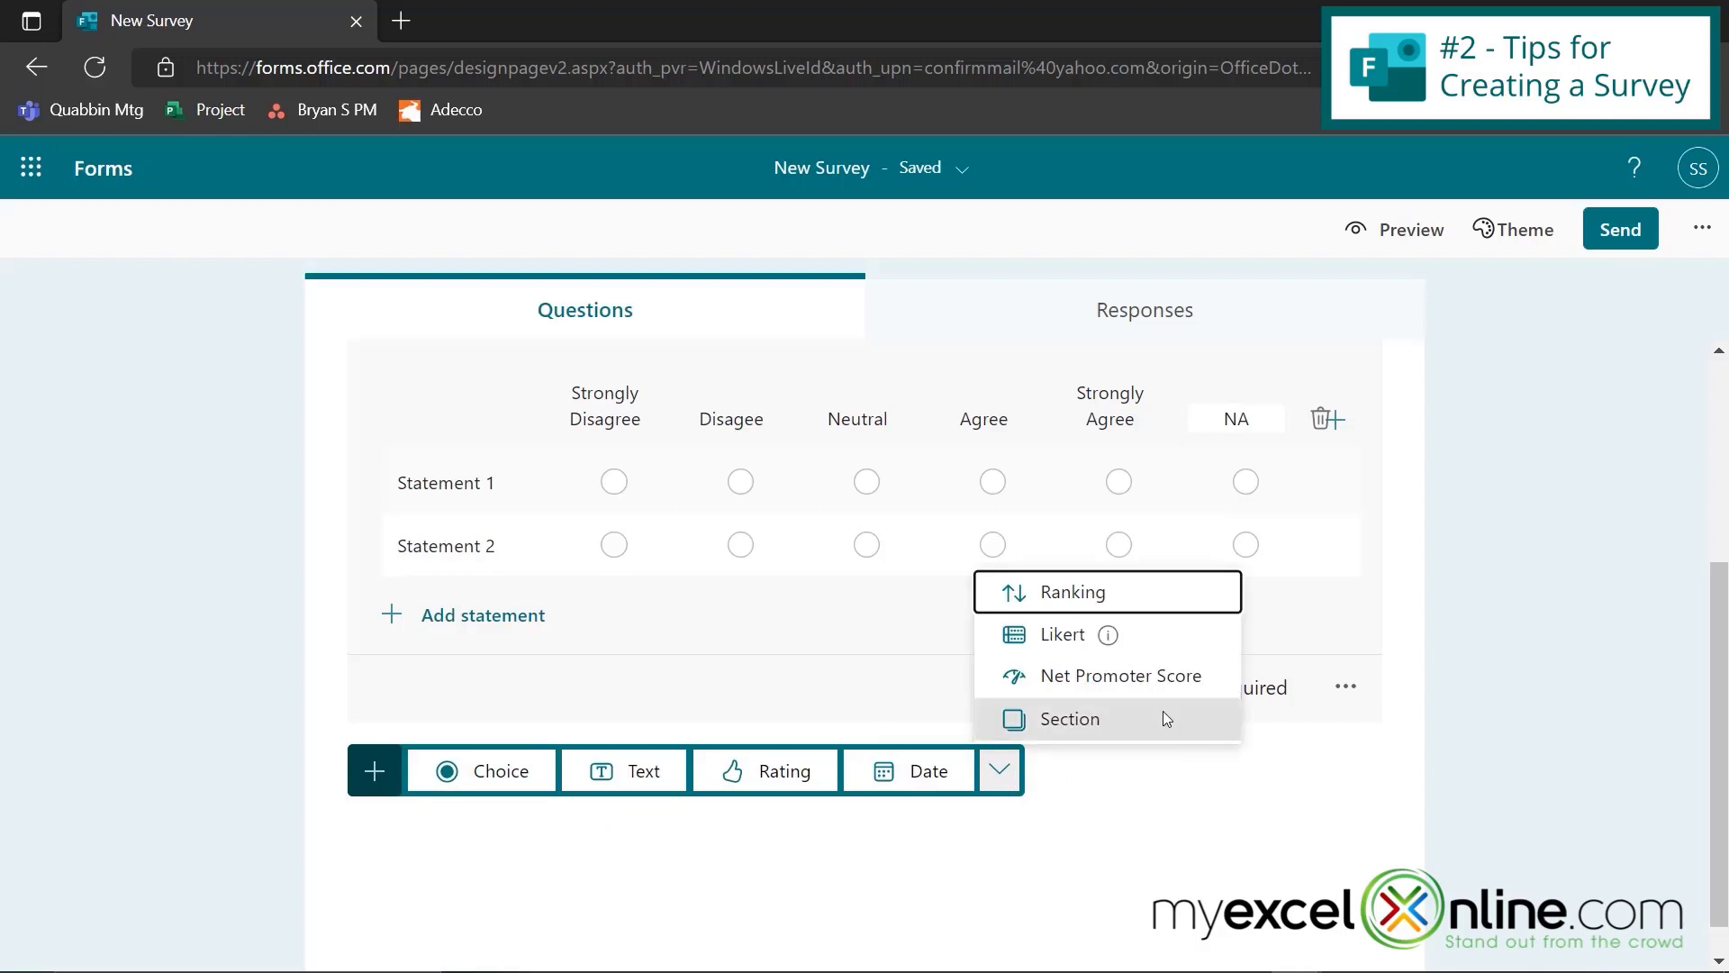
left_click(1141, 677)
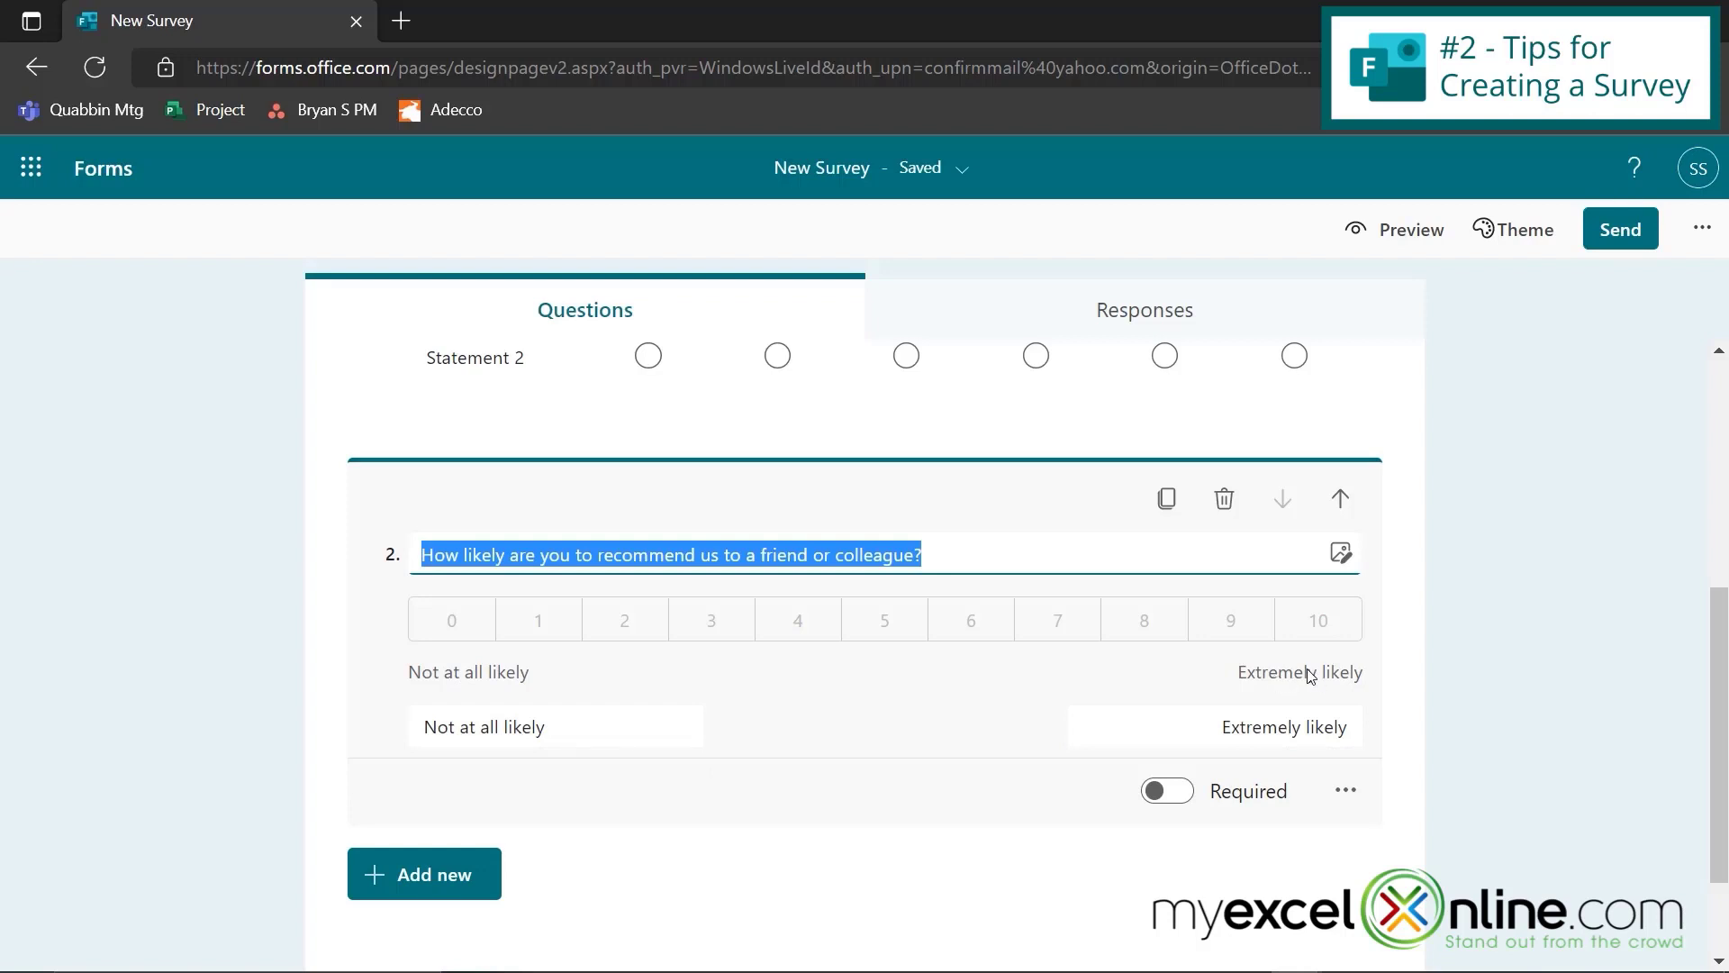
left_click(571, 846)
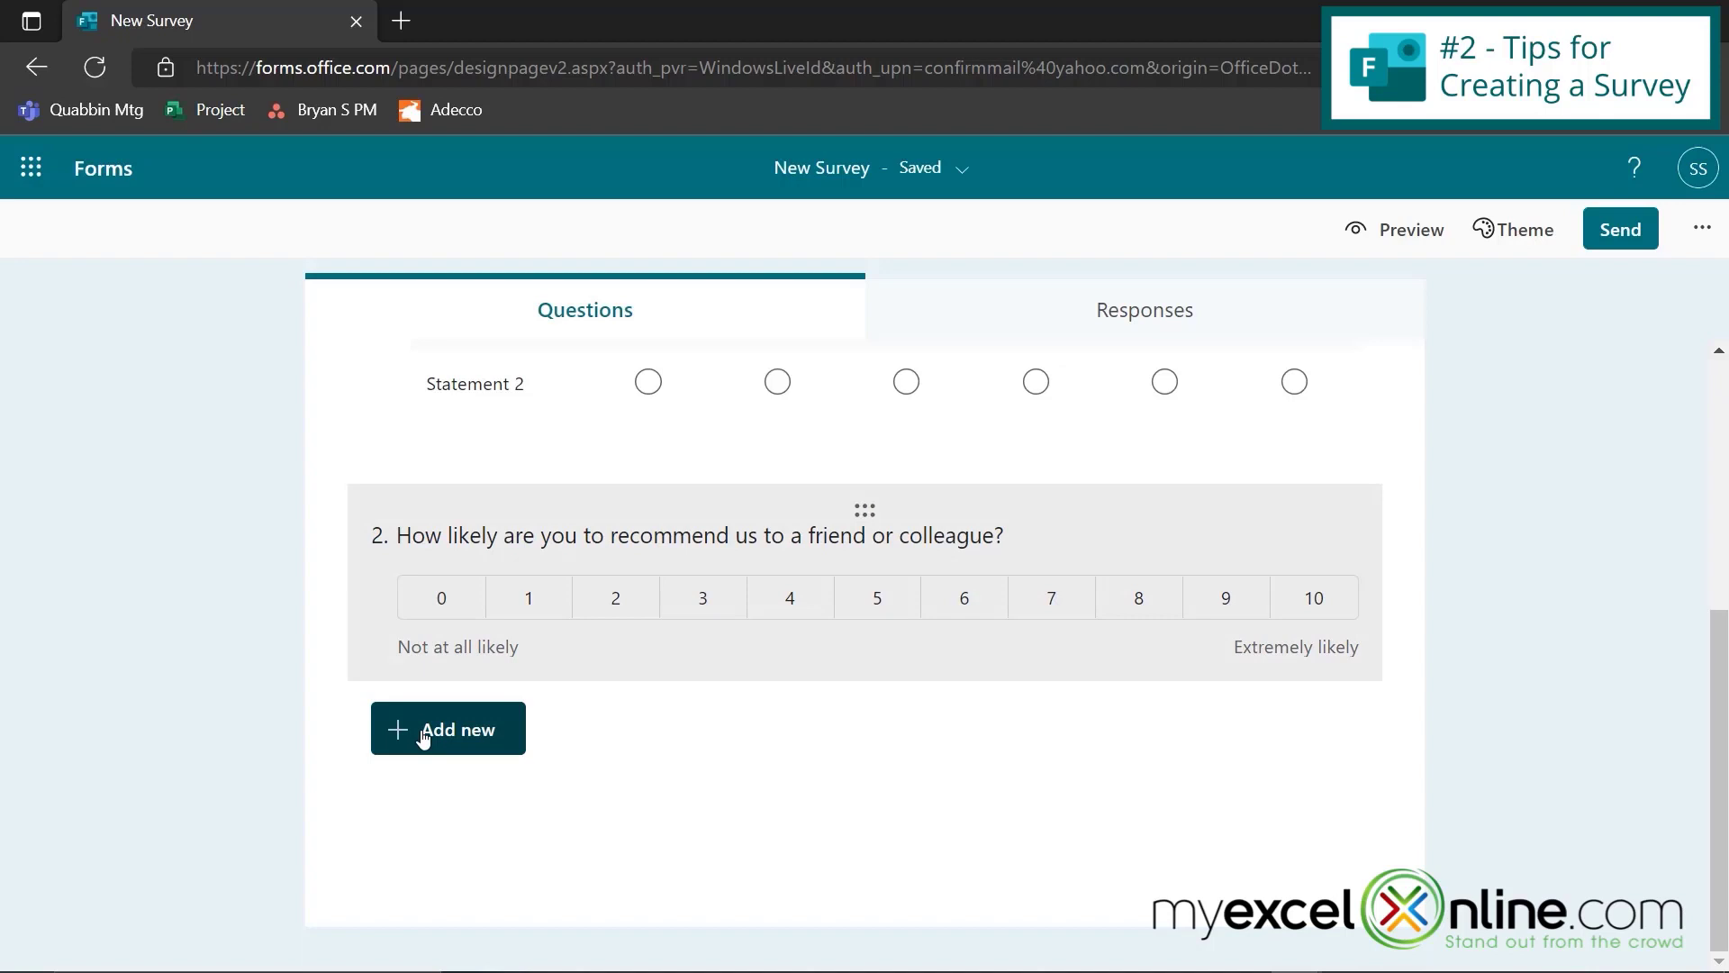
left_click(424, 736)
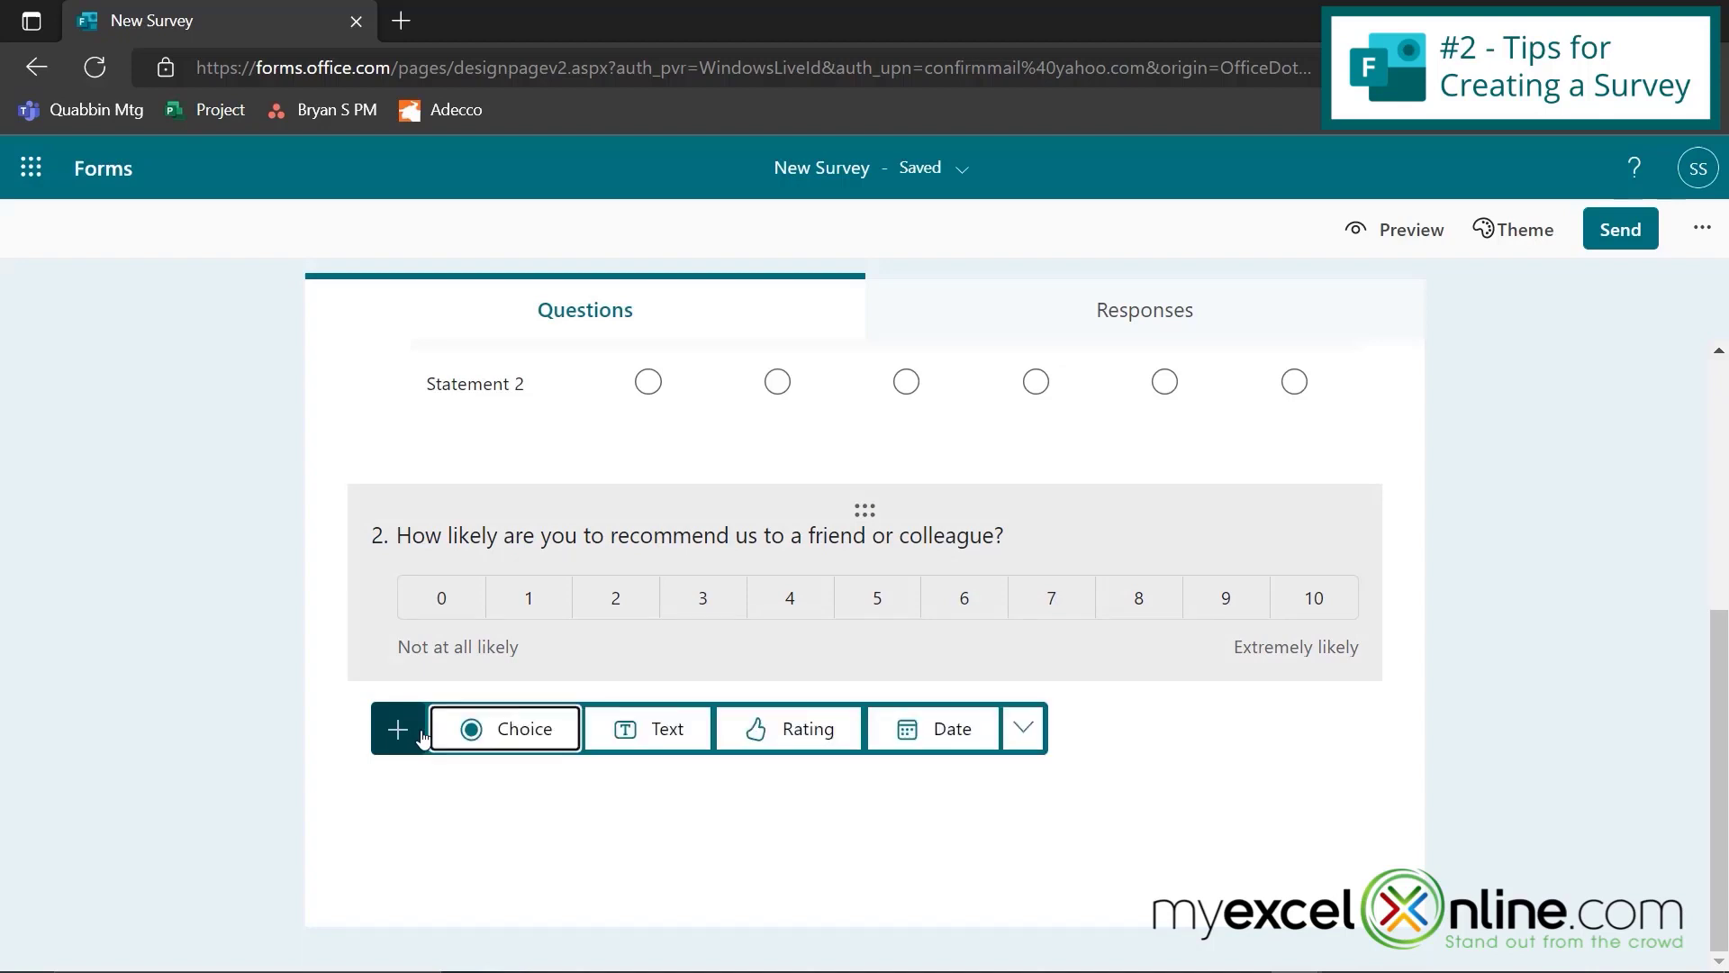
left_click(1020, 734)
- Add a new section and title it 'Recommend?'
left_click(1072, 909)
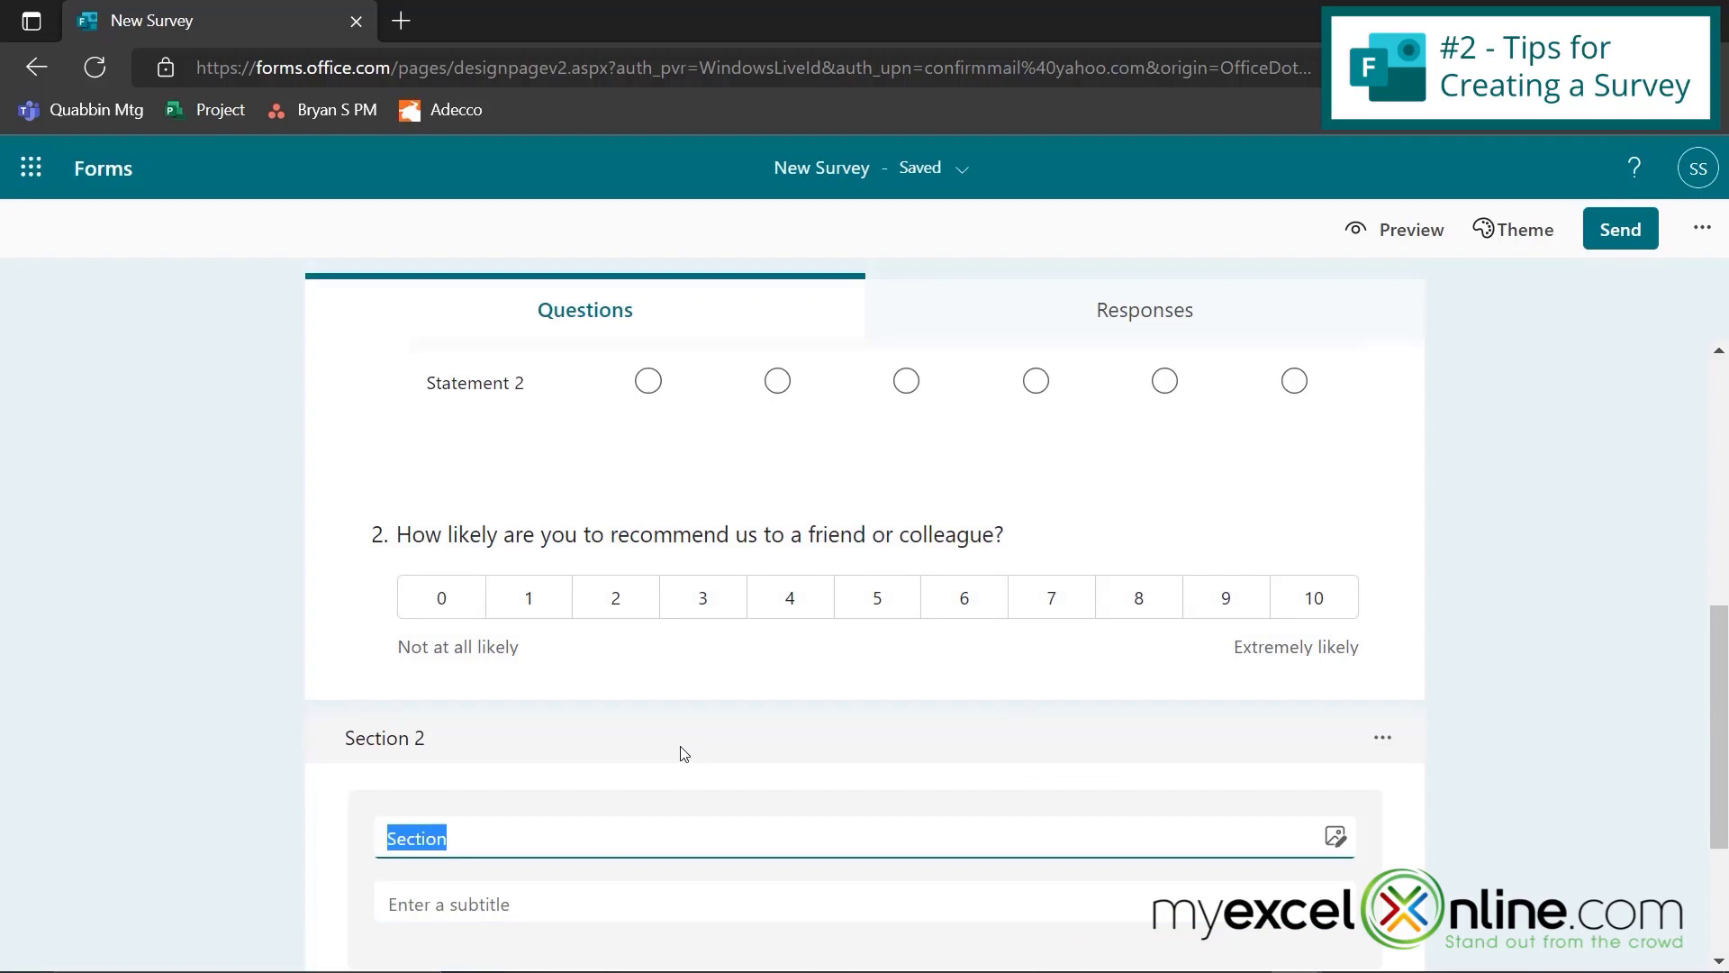
type("Recommend?")
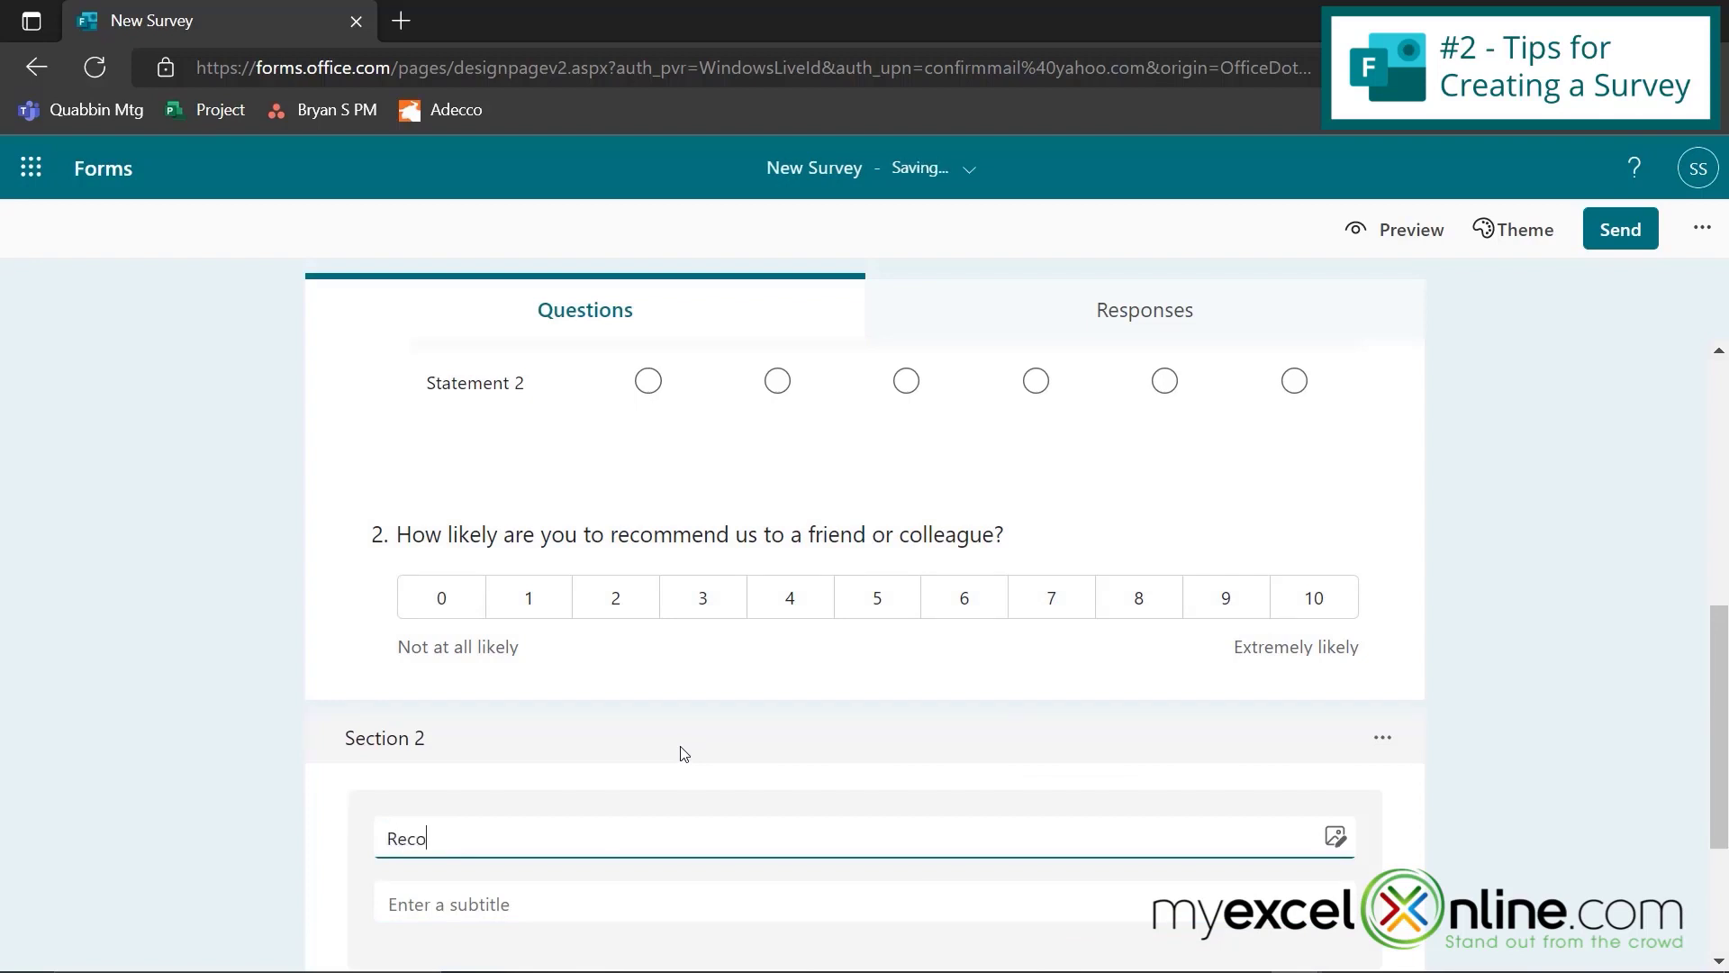
left_click(1349, 846)
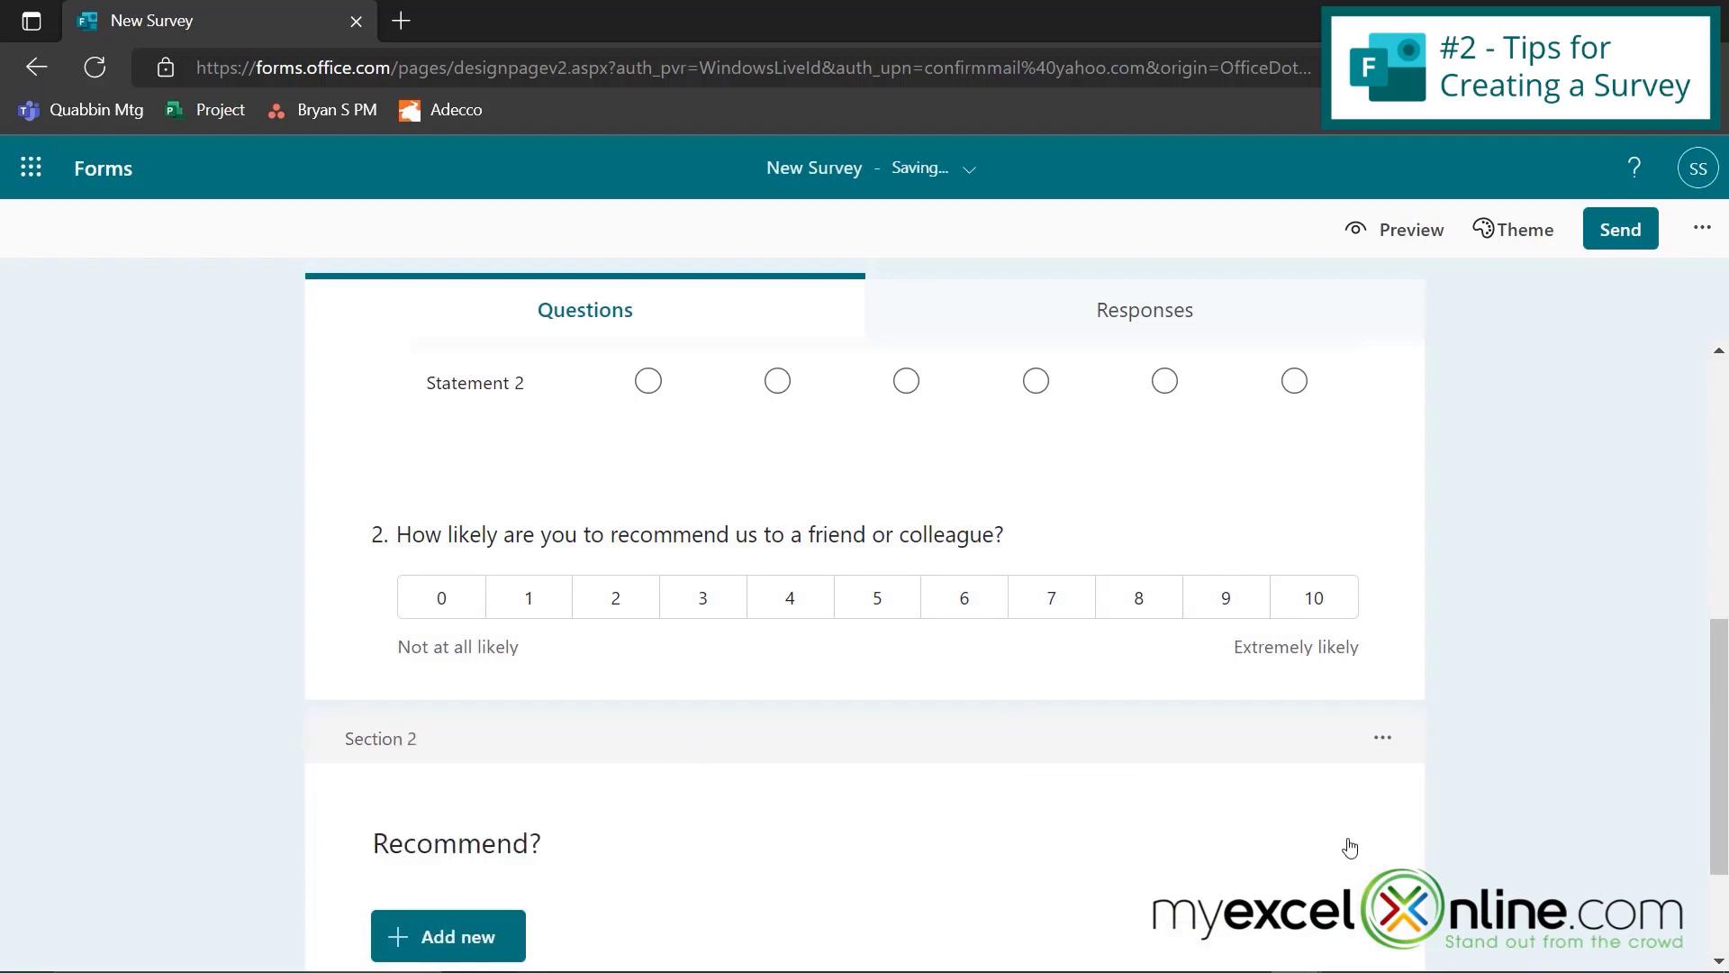
left_click(581, 851)
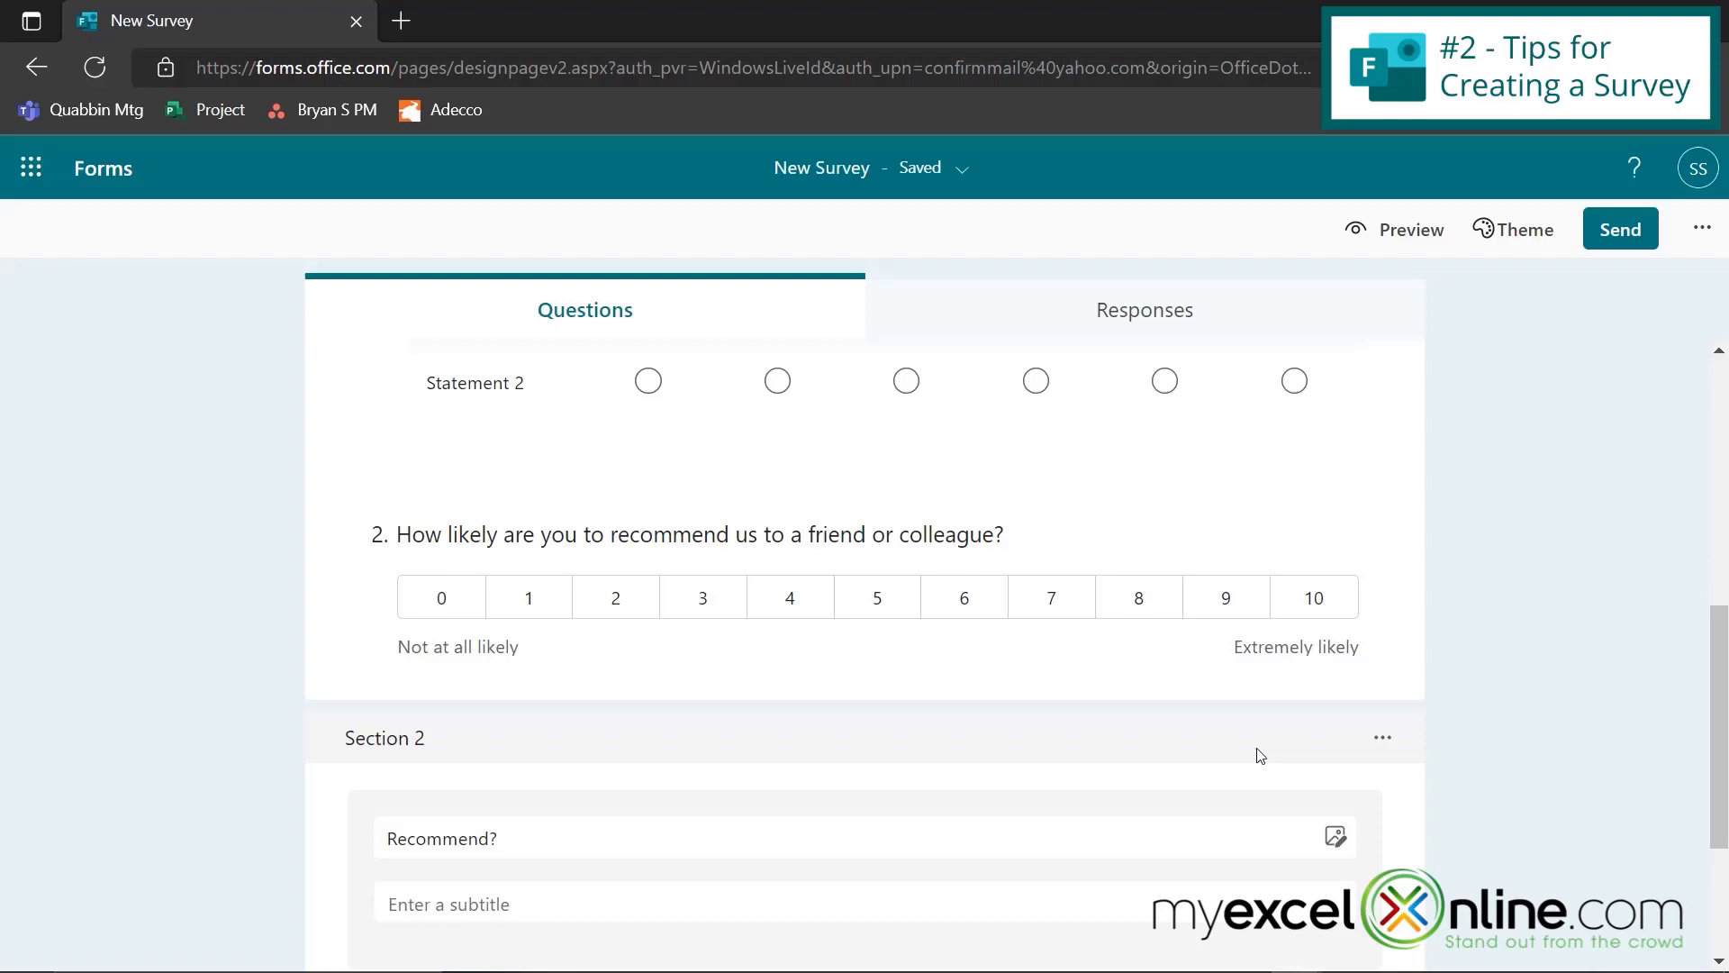
- Move the Recommend? section up using the Move section dialog
left_click(1382, 738)
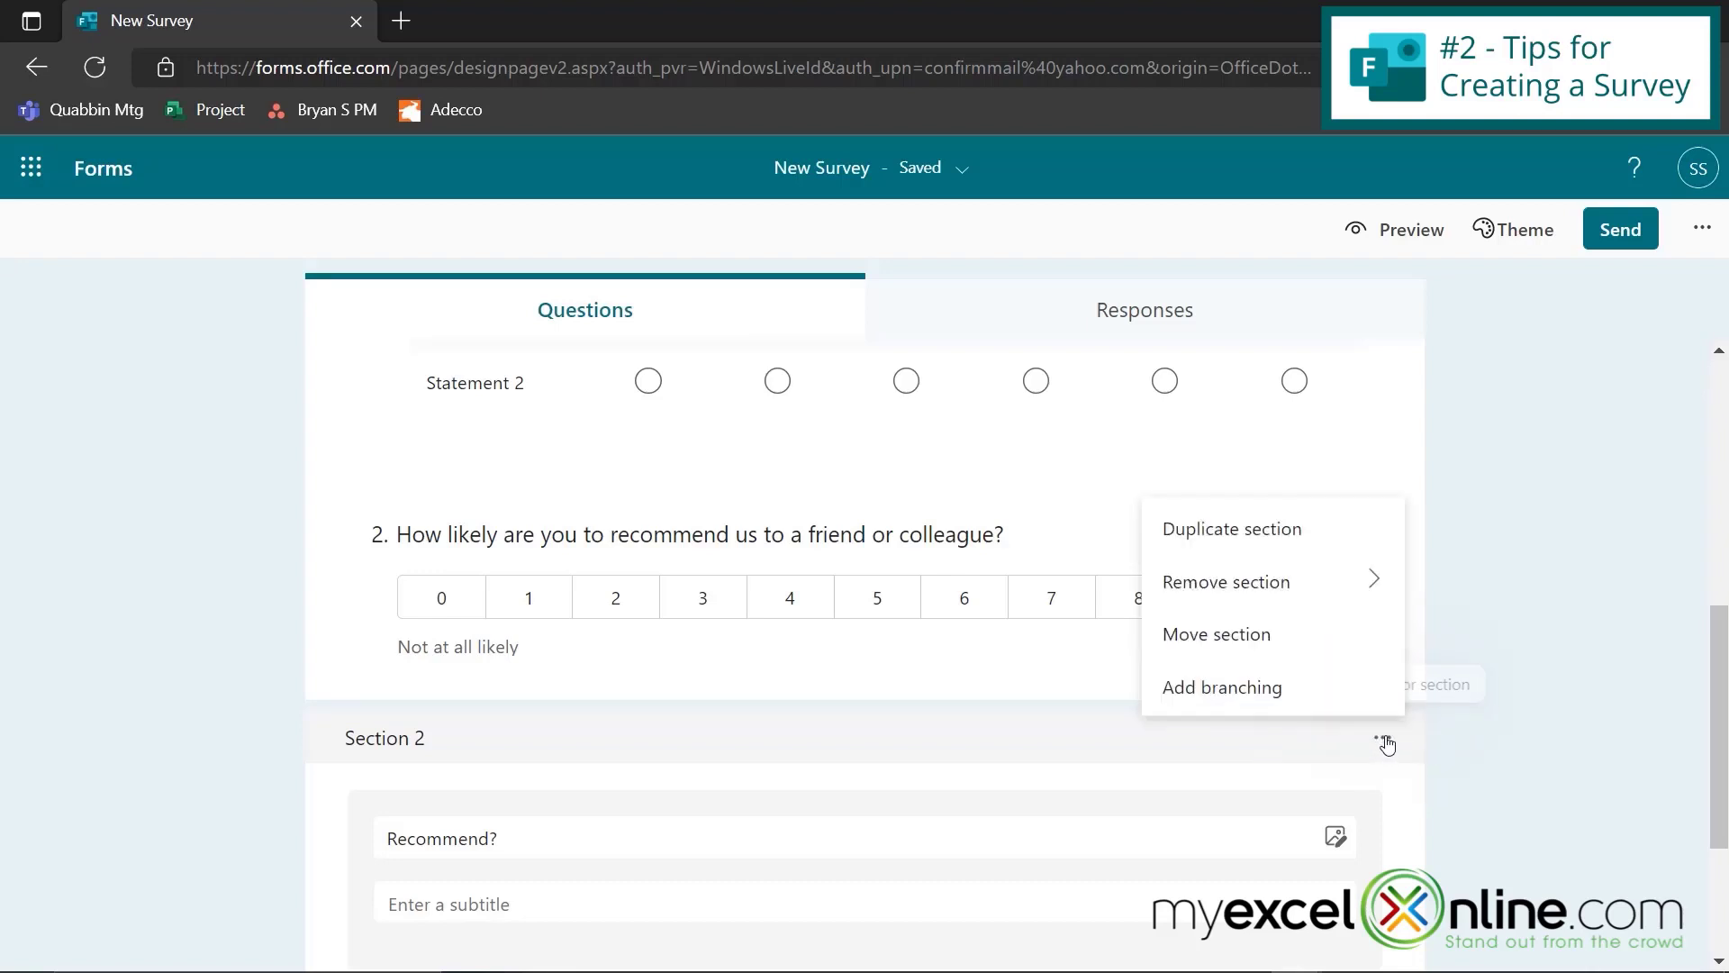
left_click(1197, 653)
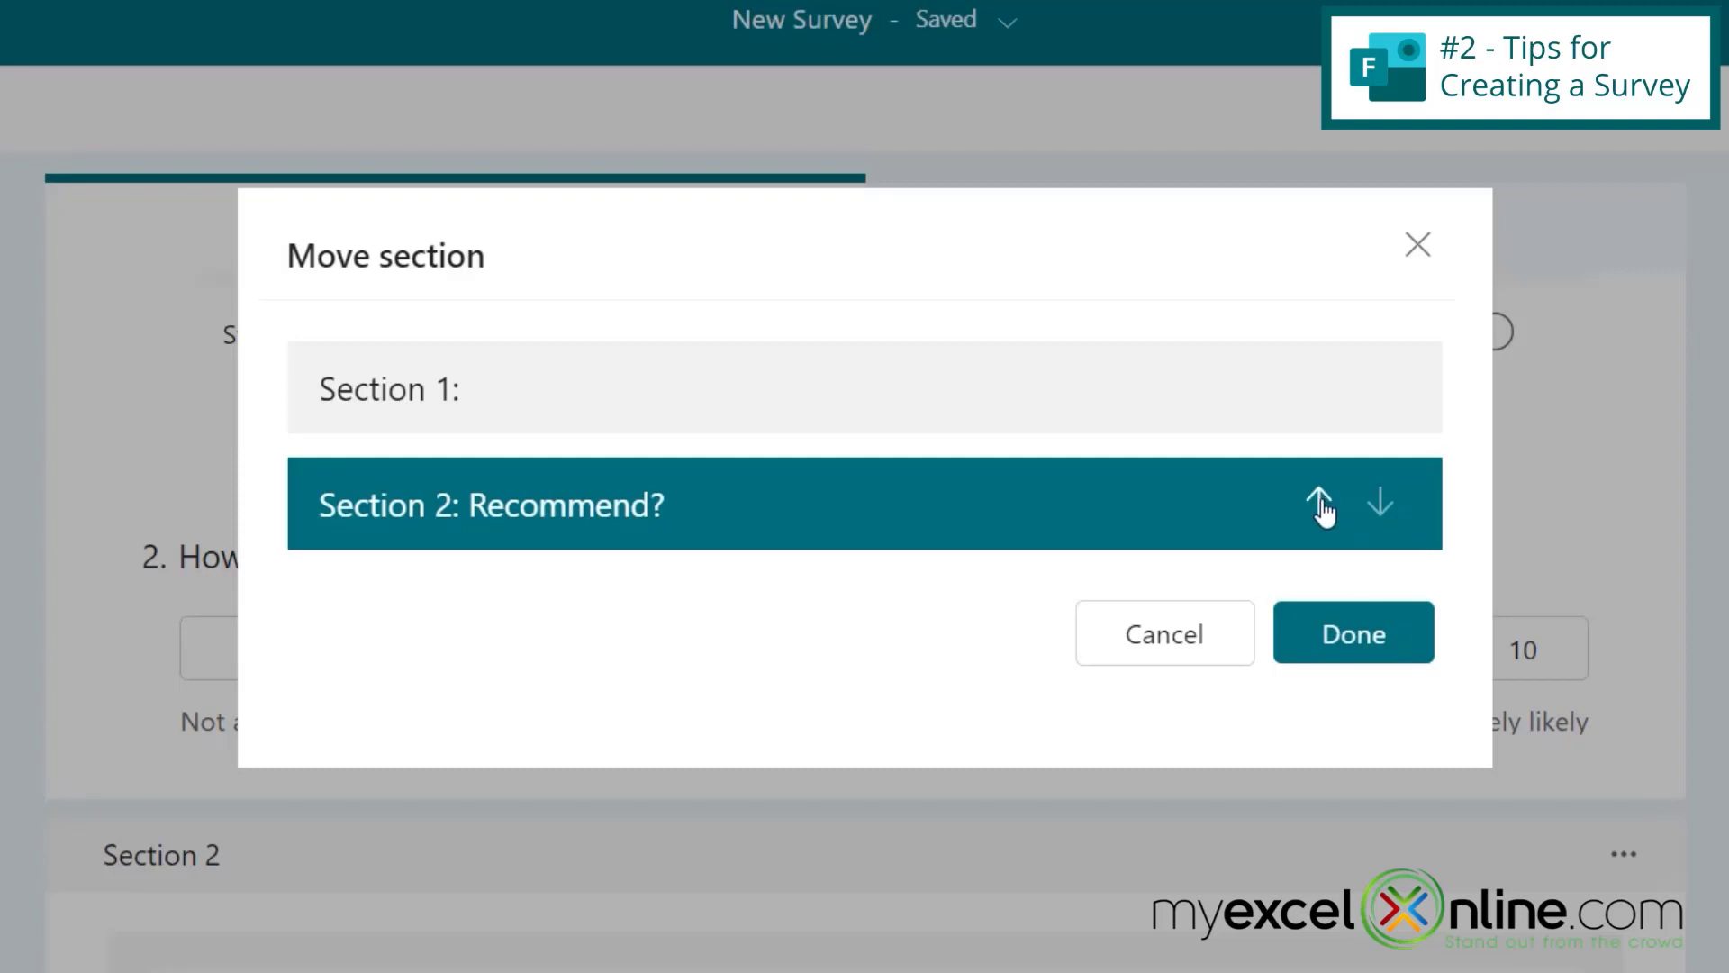
left_click(1319, 502)
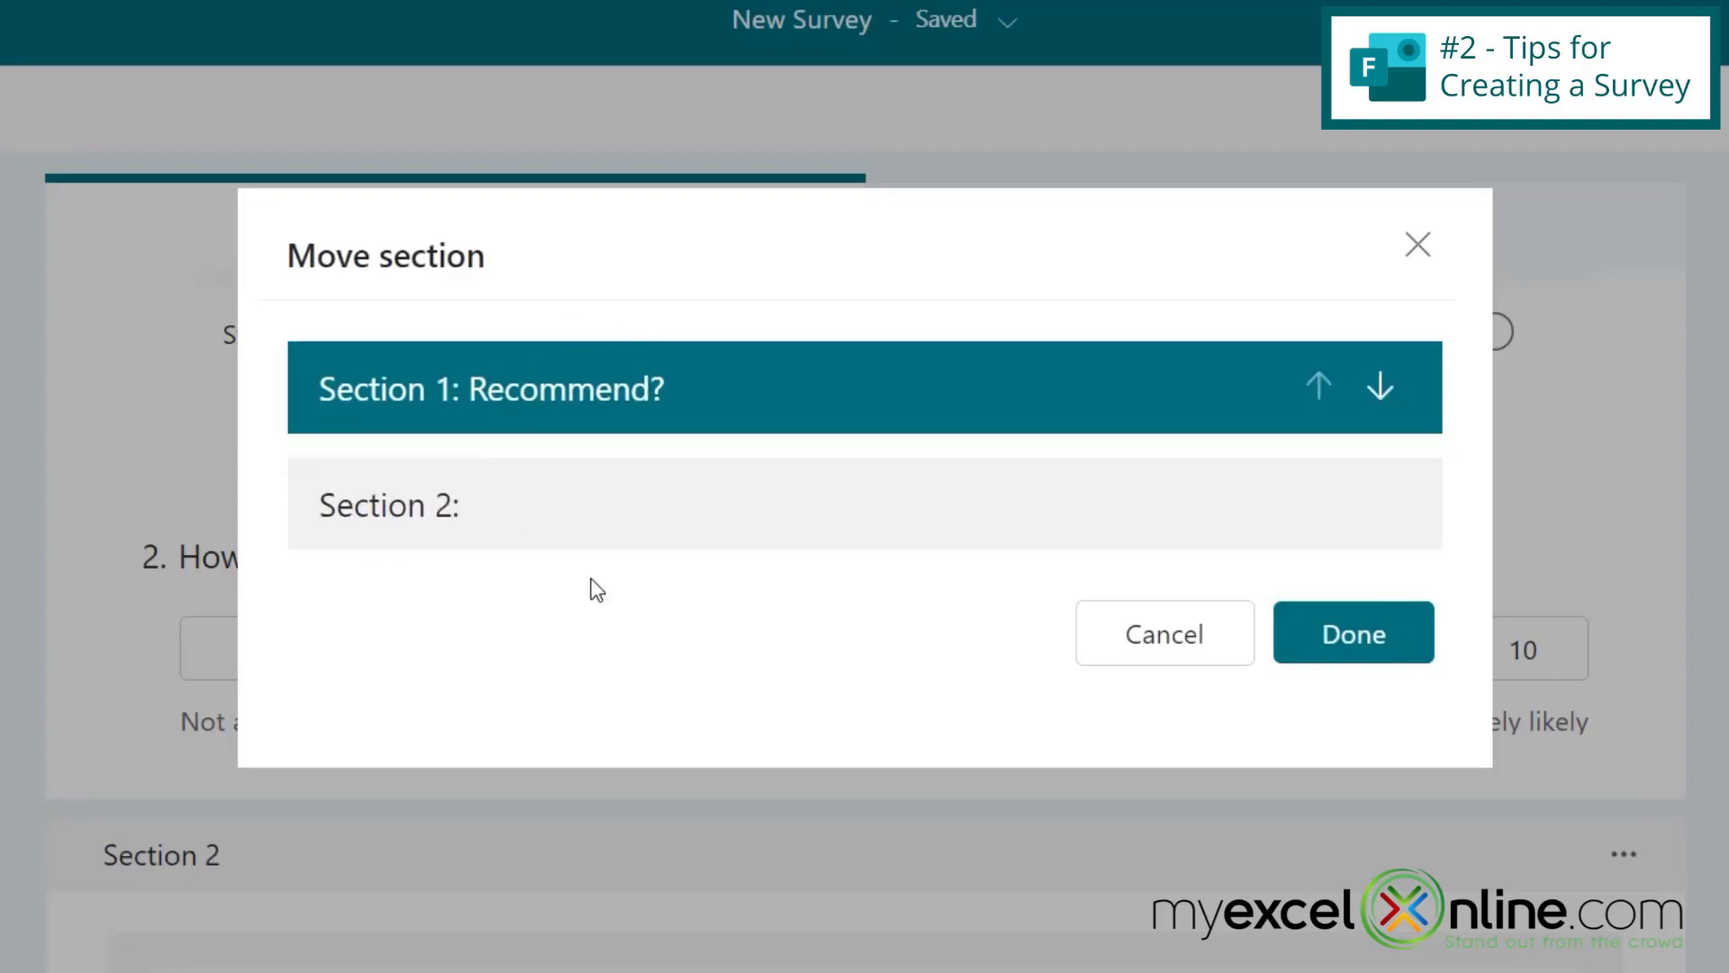
left_click(1324, 657)
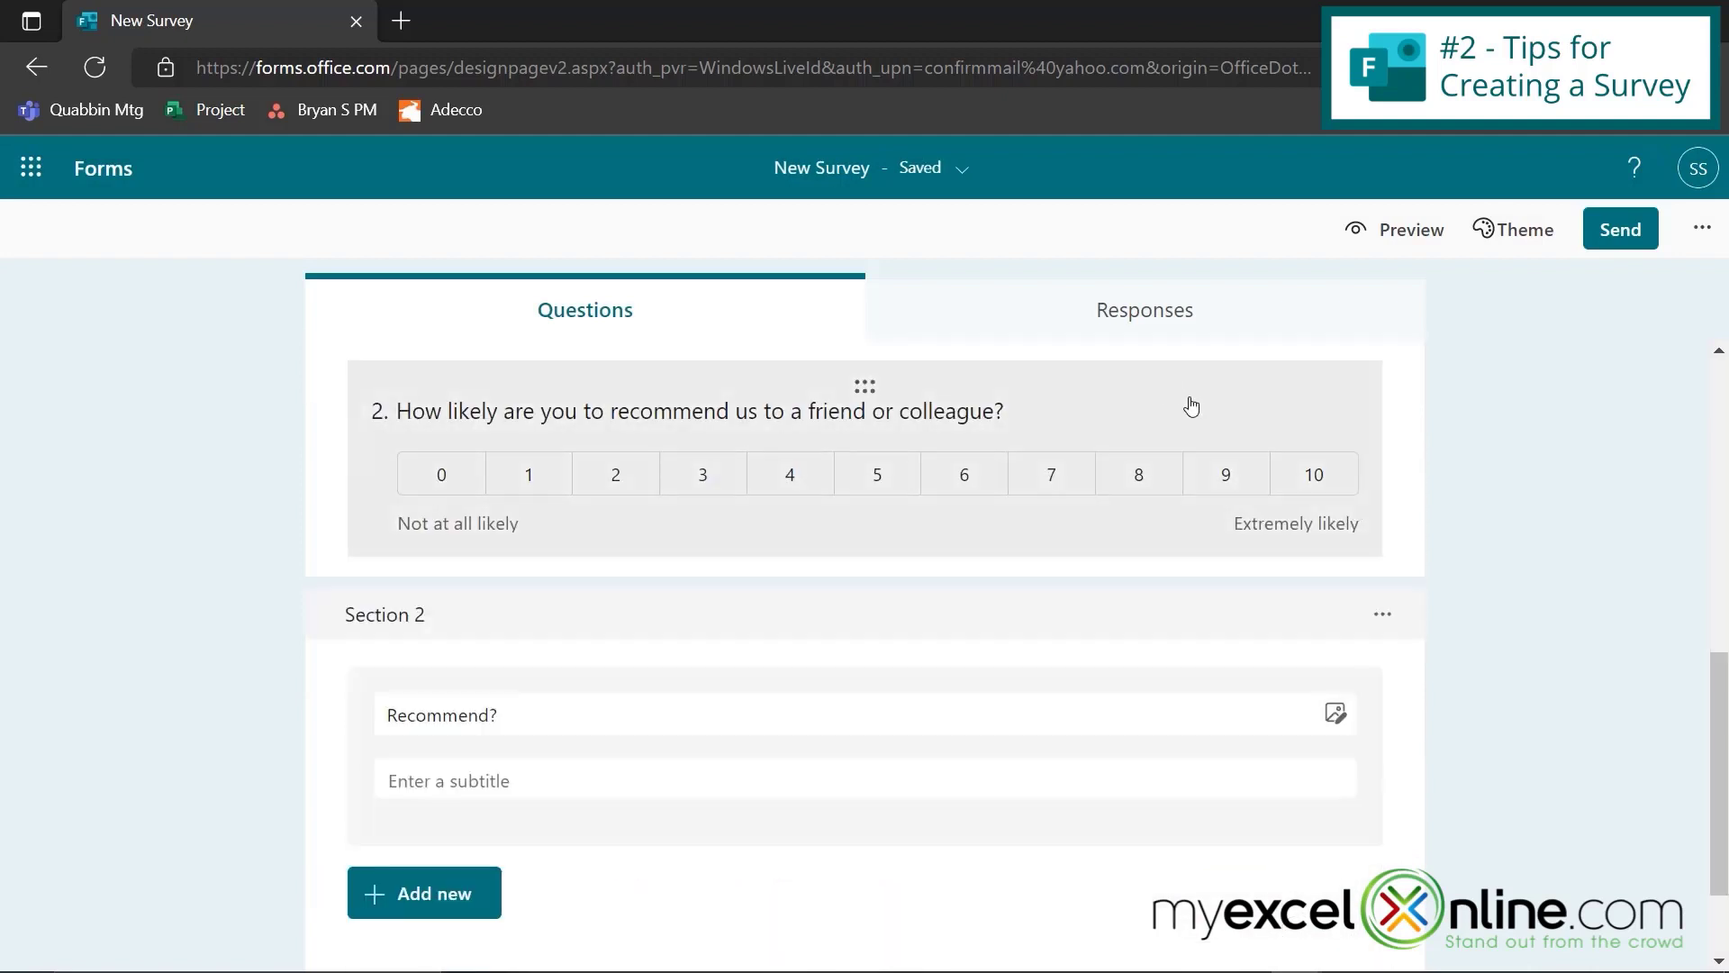
- Move the recommend rating question down into the Recommend? section
left_click(1192, 410)
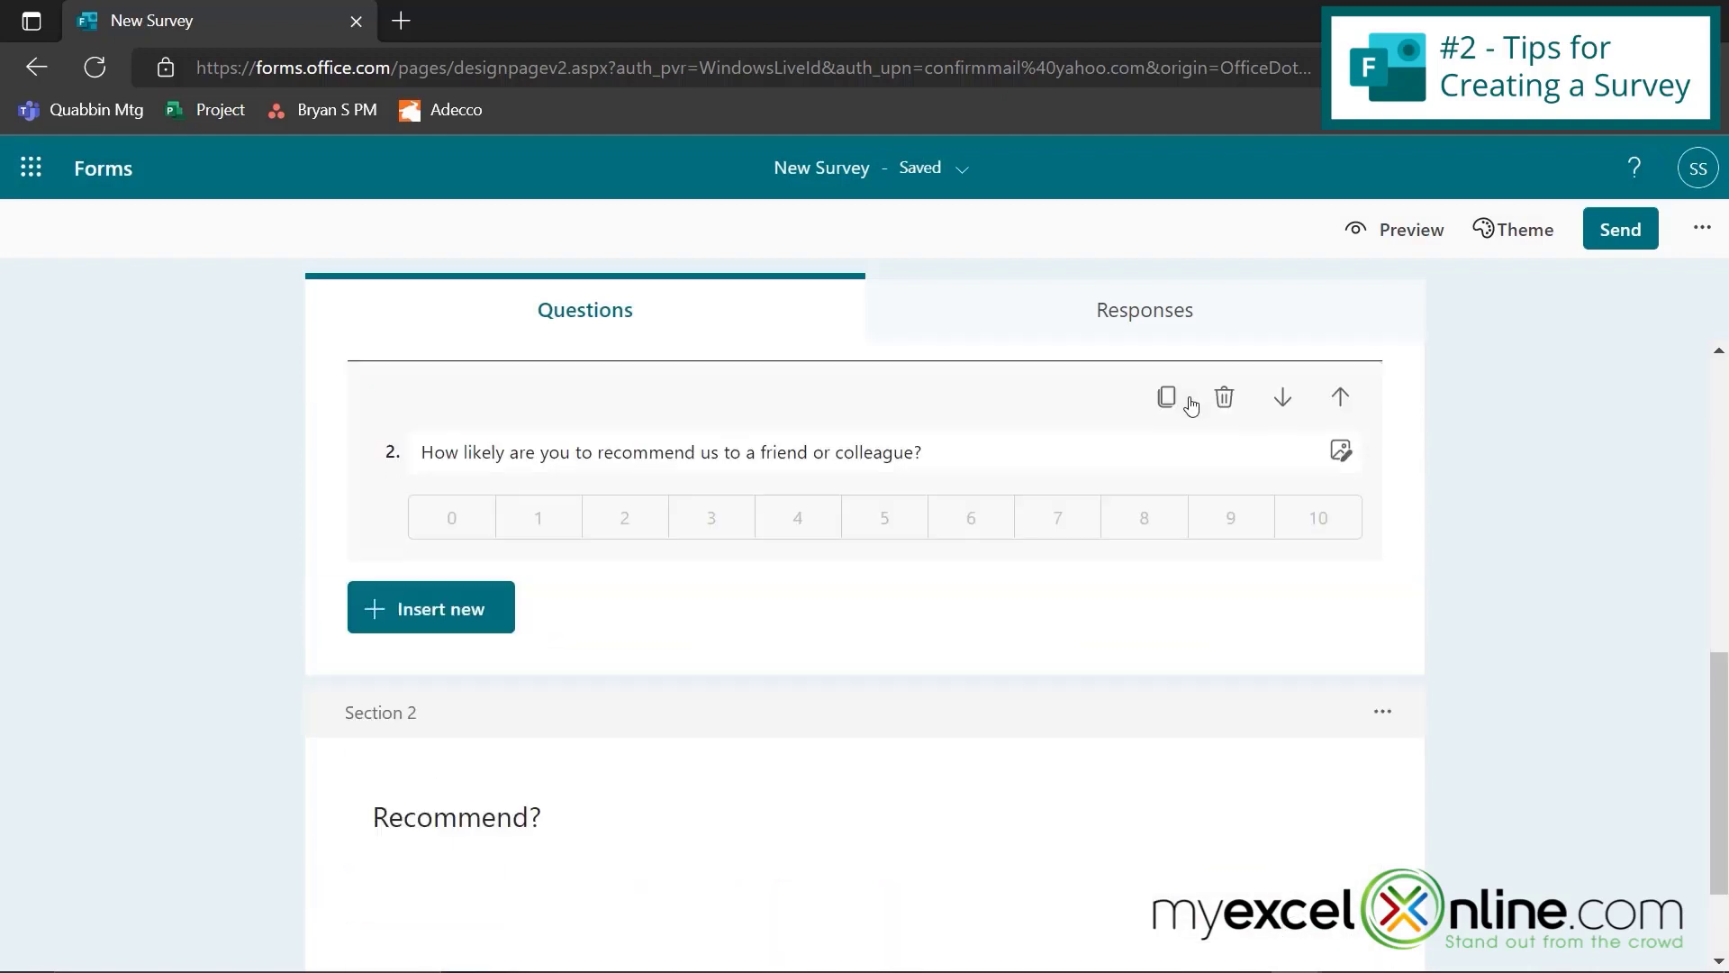
left_click(1283, 404)
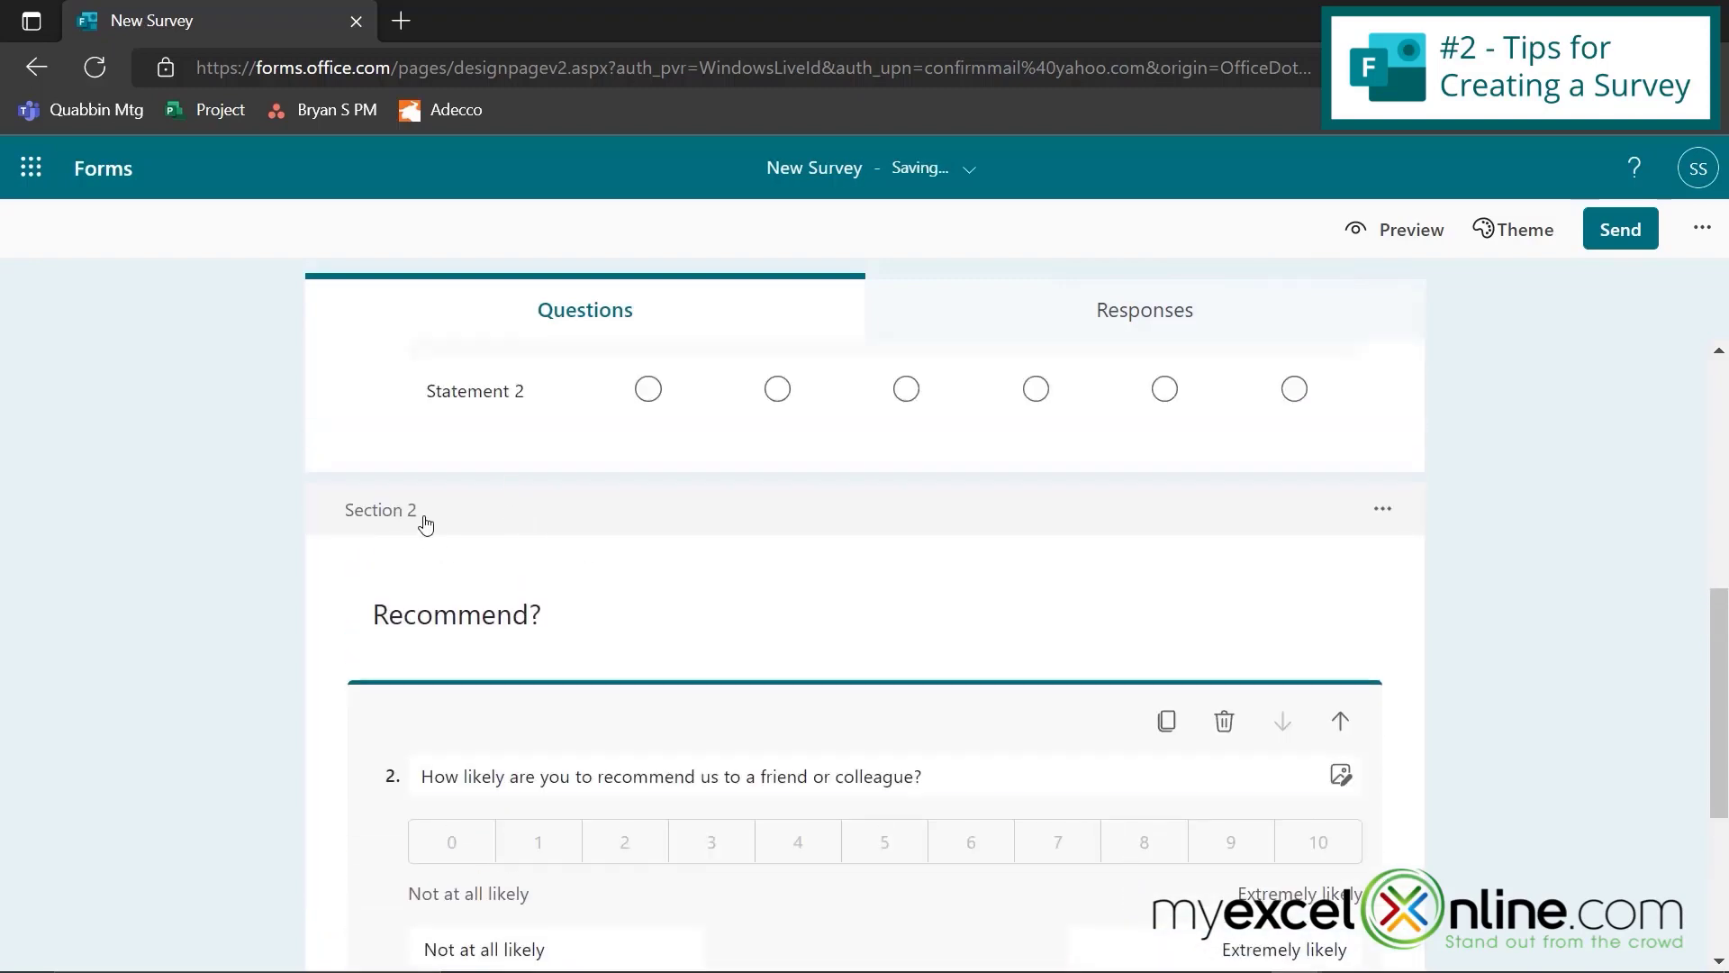
scroll(635, 689, "up", 3)
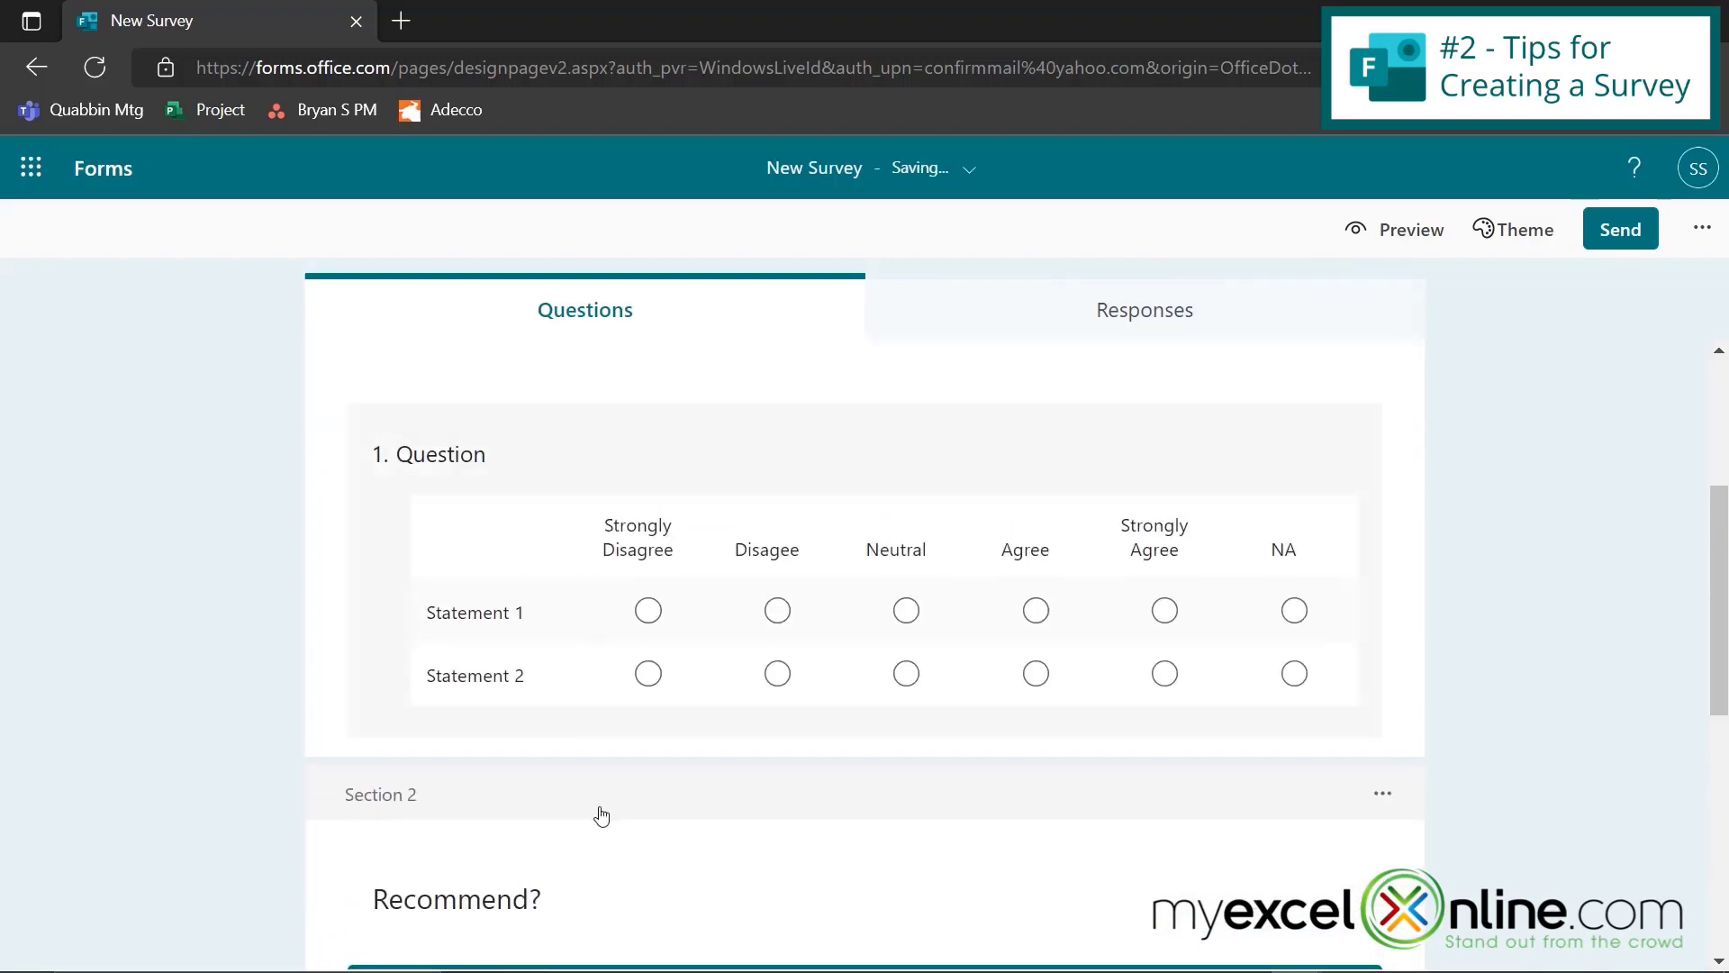
scroll(1530, 856, "down", 3)
scroll(1558, 838, "down", 2)
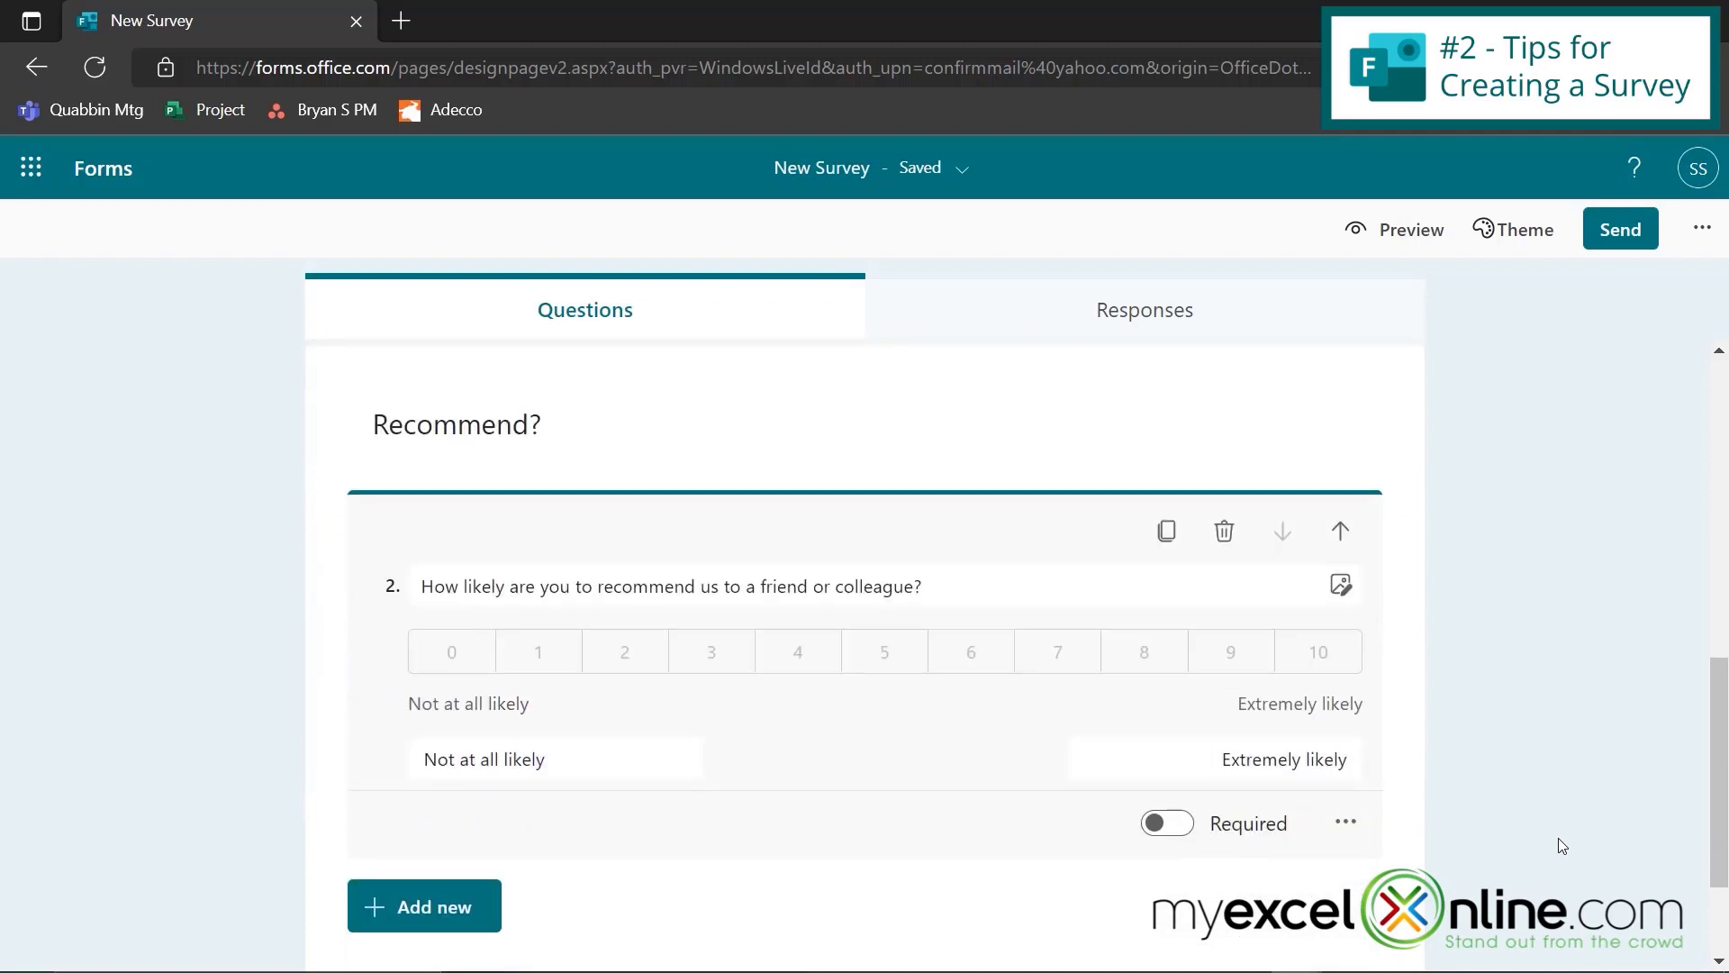
left_click(1561, 844)
left_click(1405, 230)
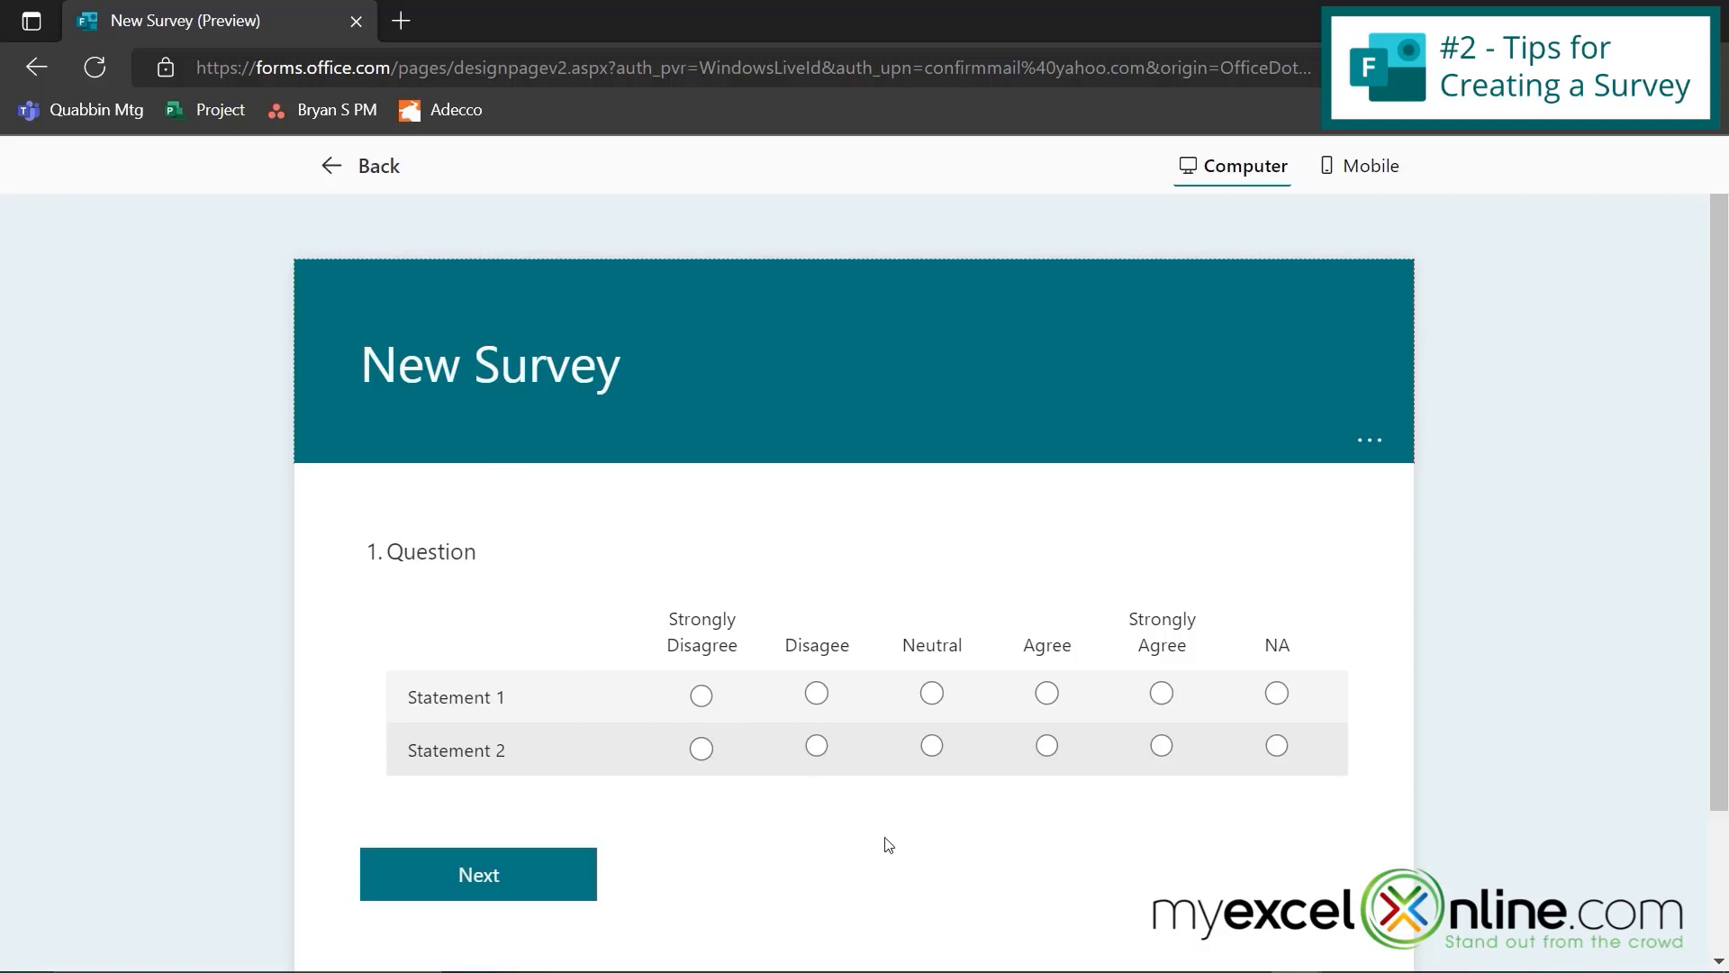
scroll(846, 854, "down", 1)
scroll(847, 854, "down", 2)
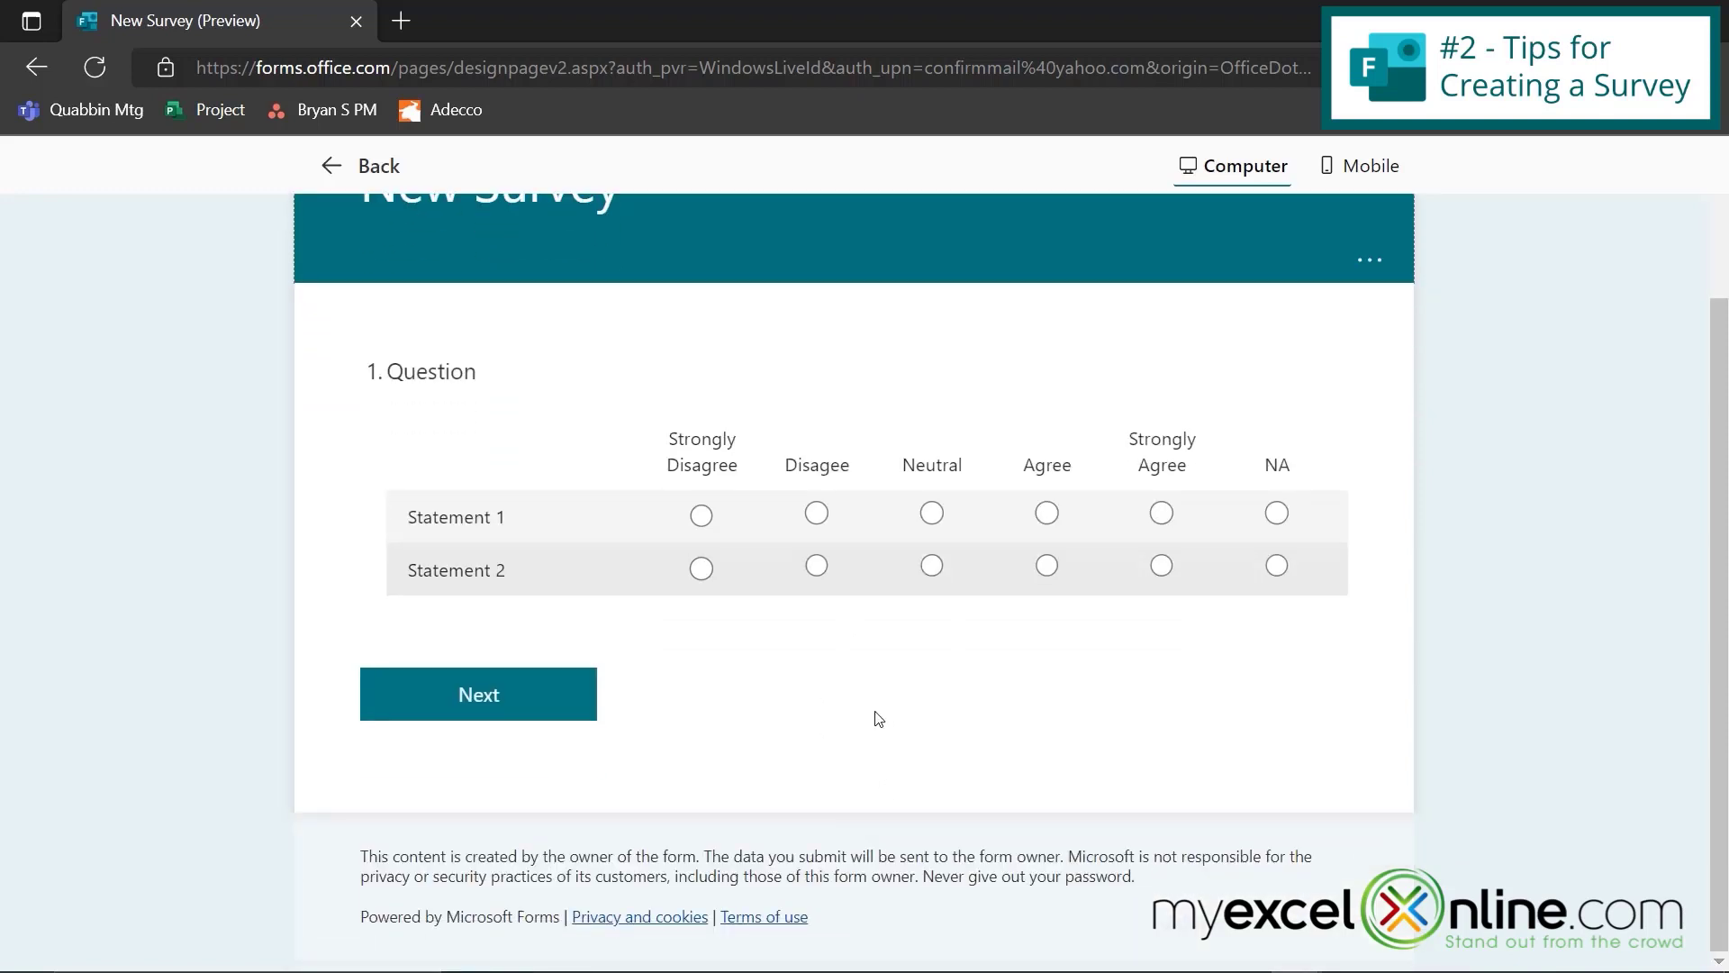
left_click(467, 709)
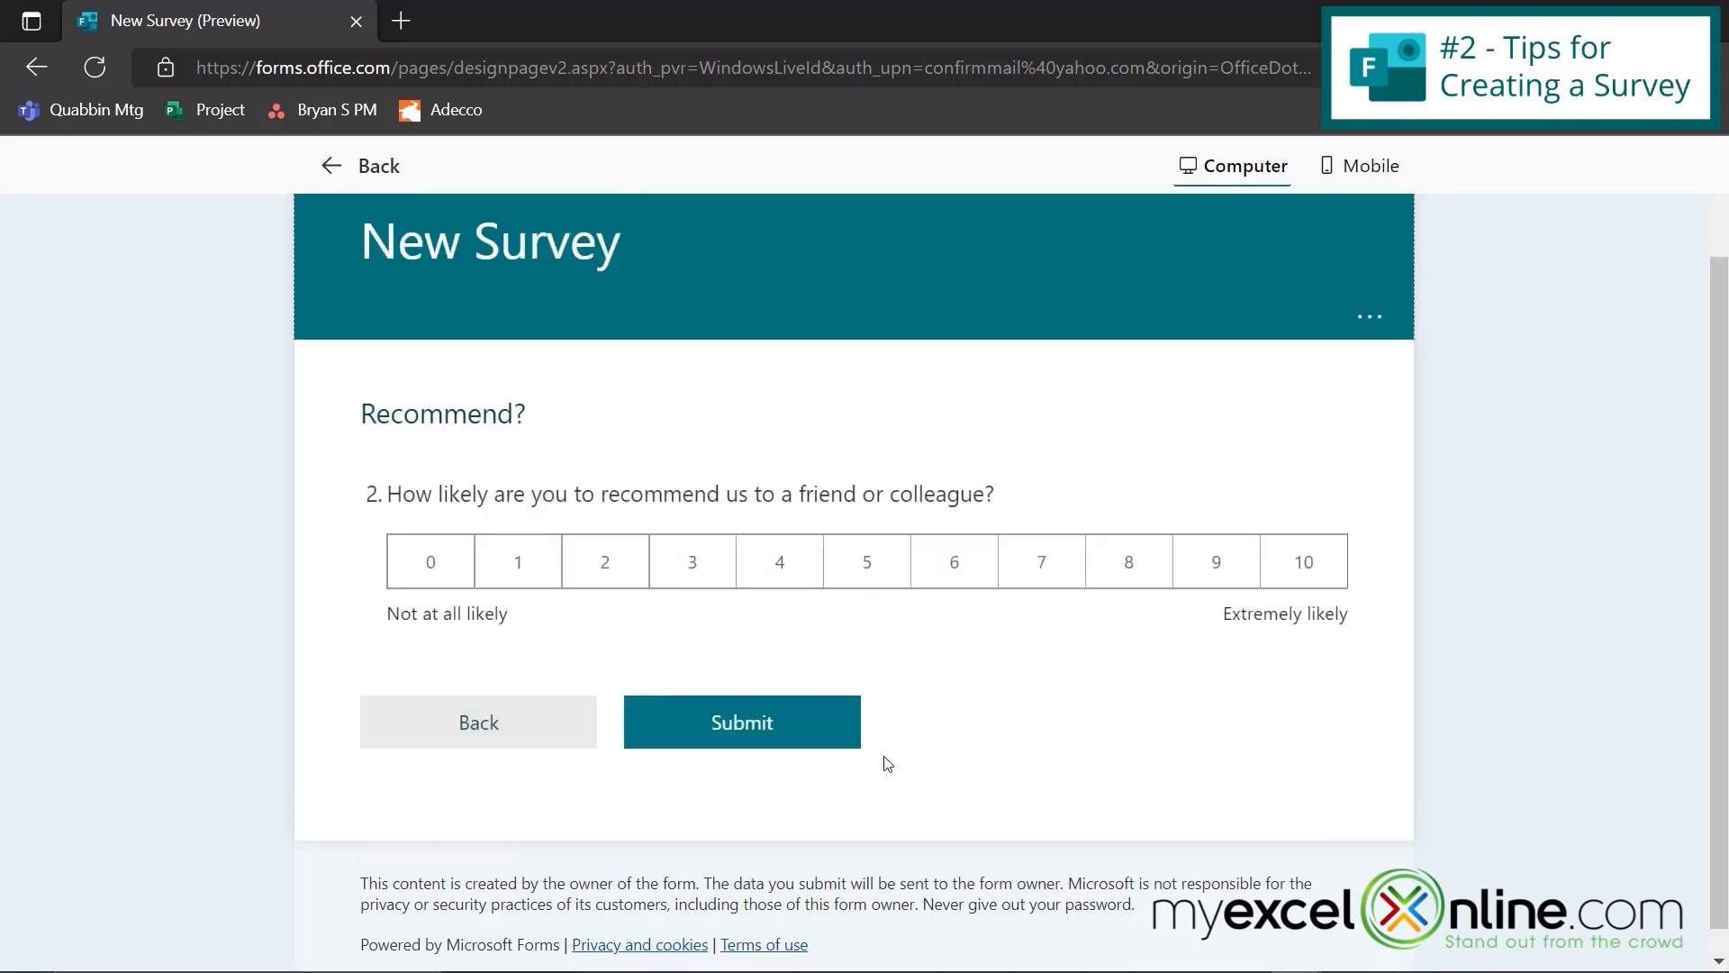
left_click(449, 729)
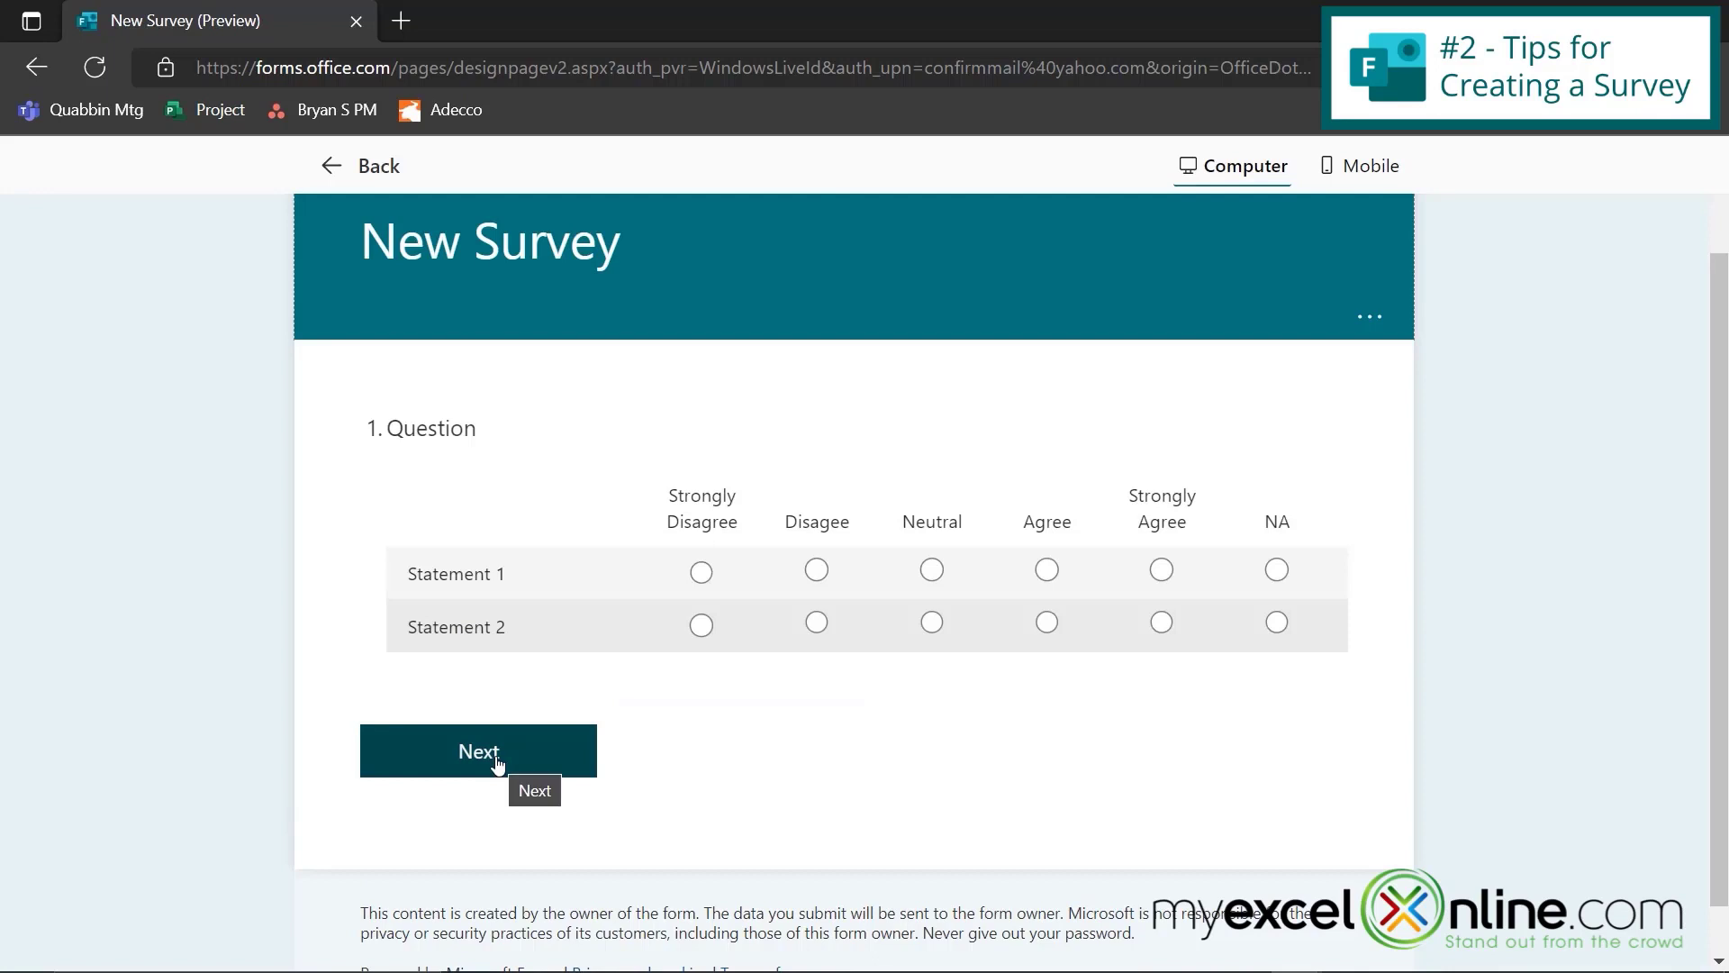
- Add choice question 3 'Which Drink do you prefer?' with options Coffee and Tea
left_click(352, 165)
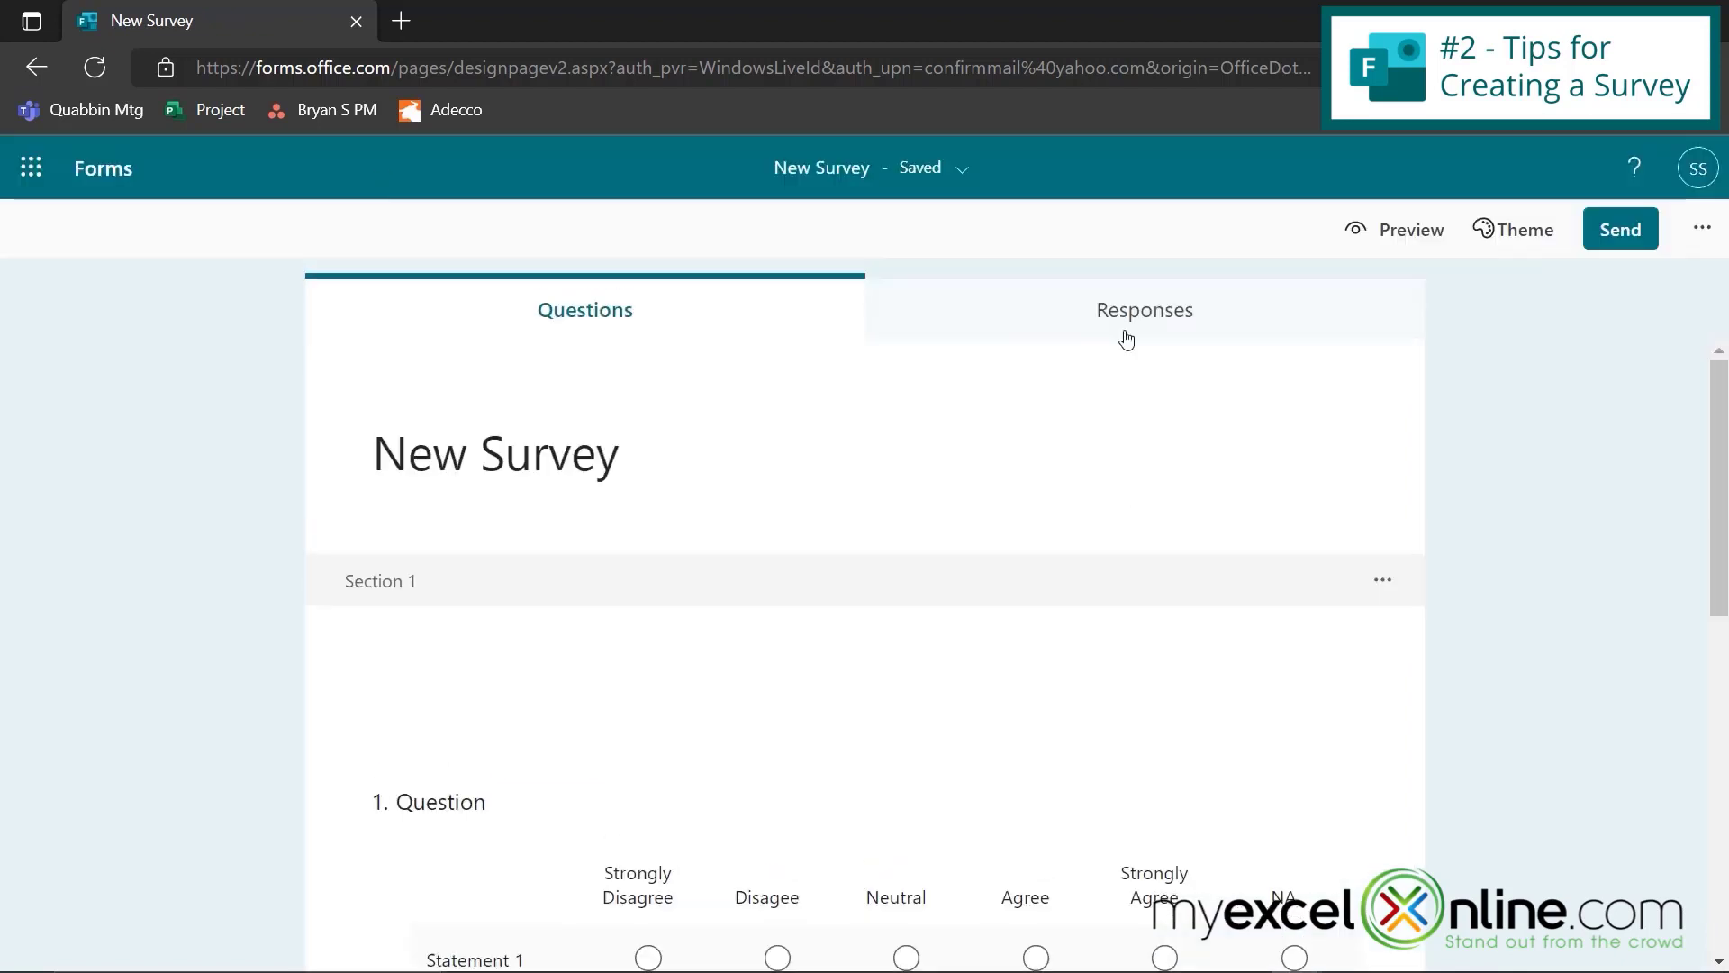
scroll(912, 795, "down", 10)
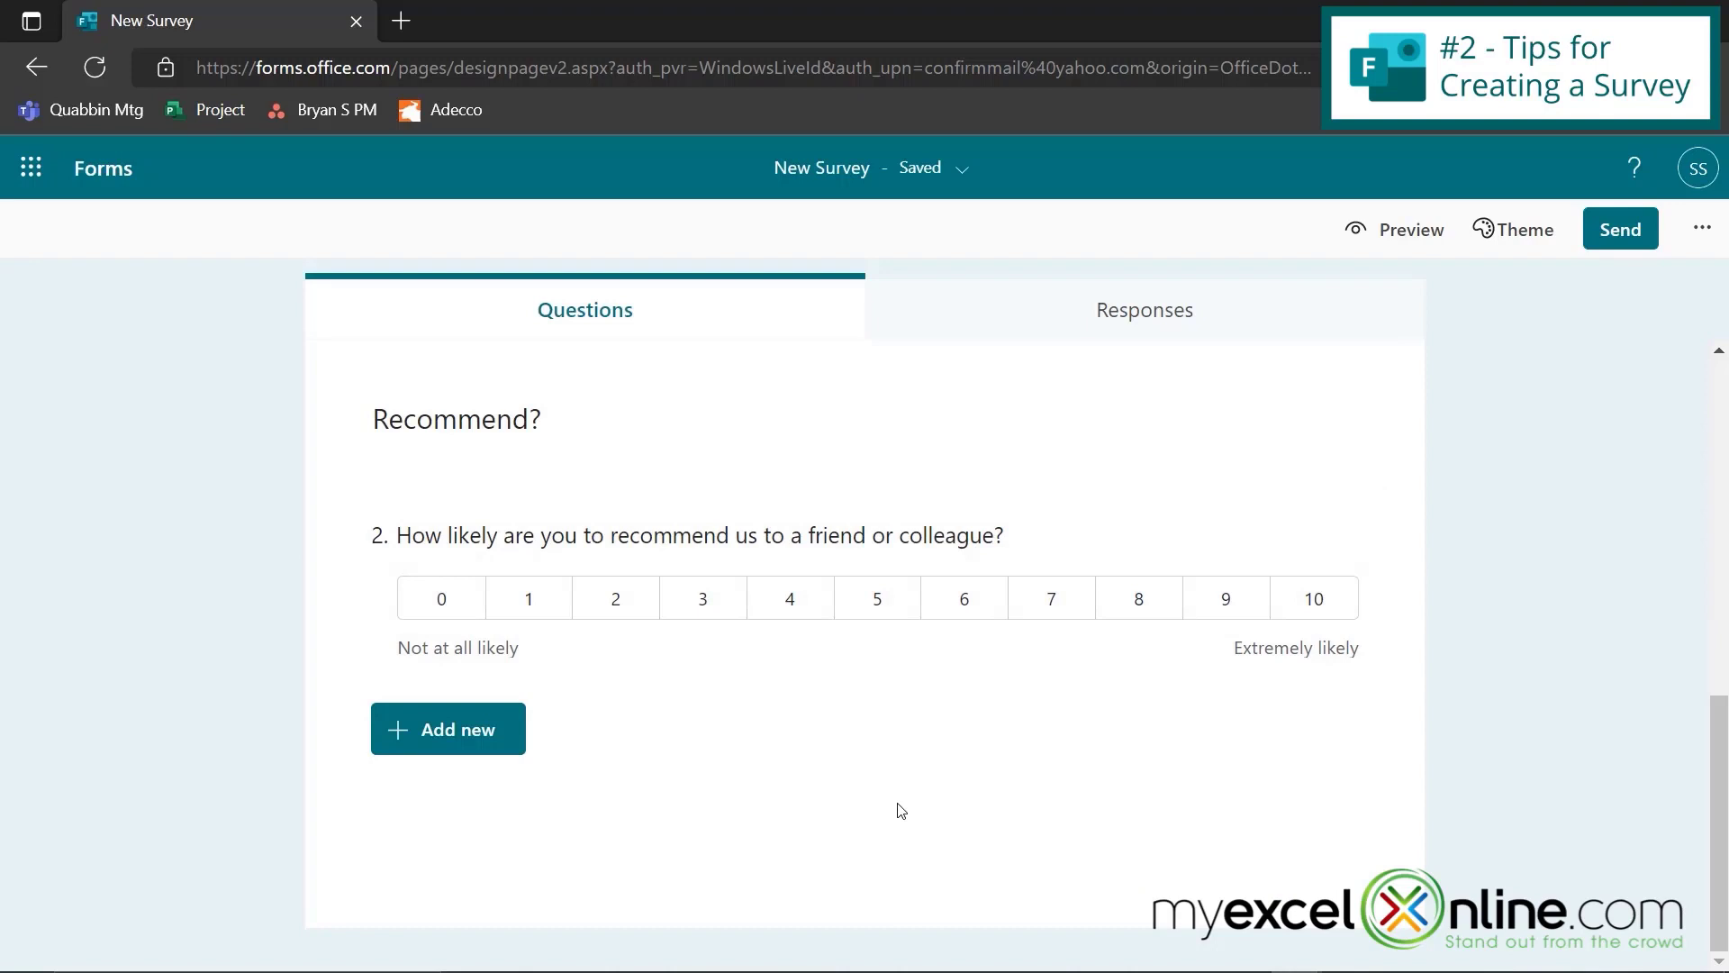
left_click(443, 729)
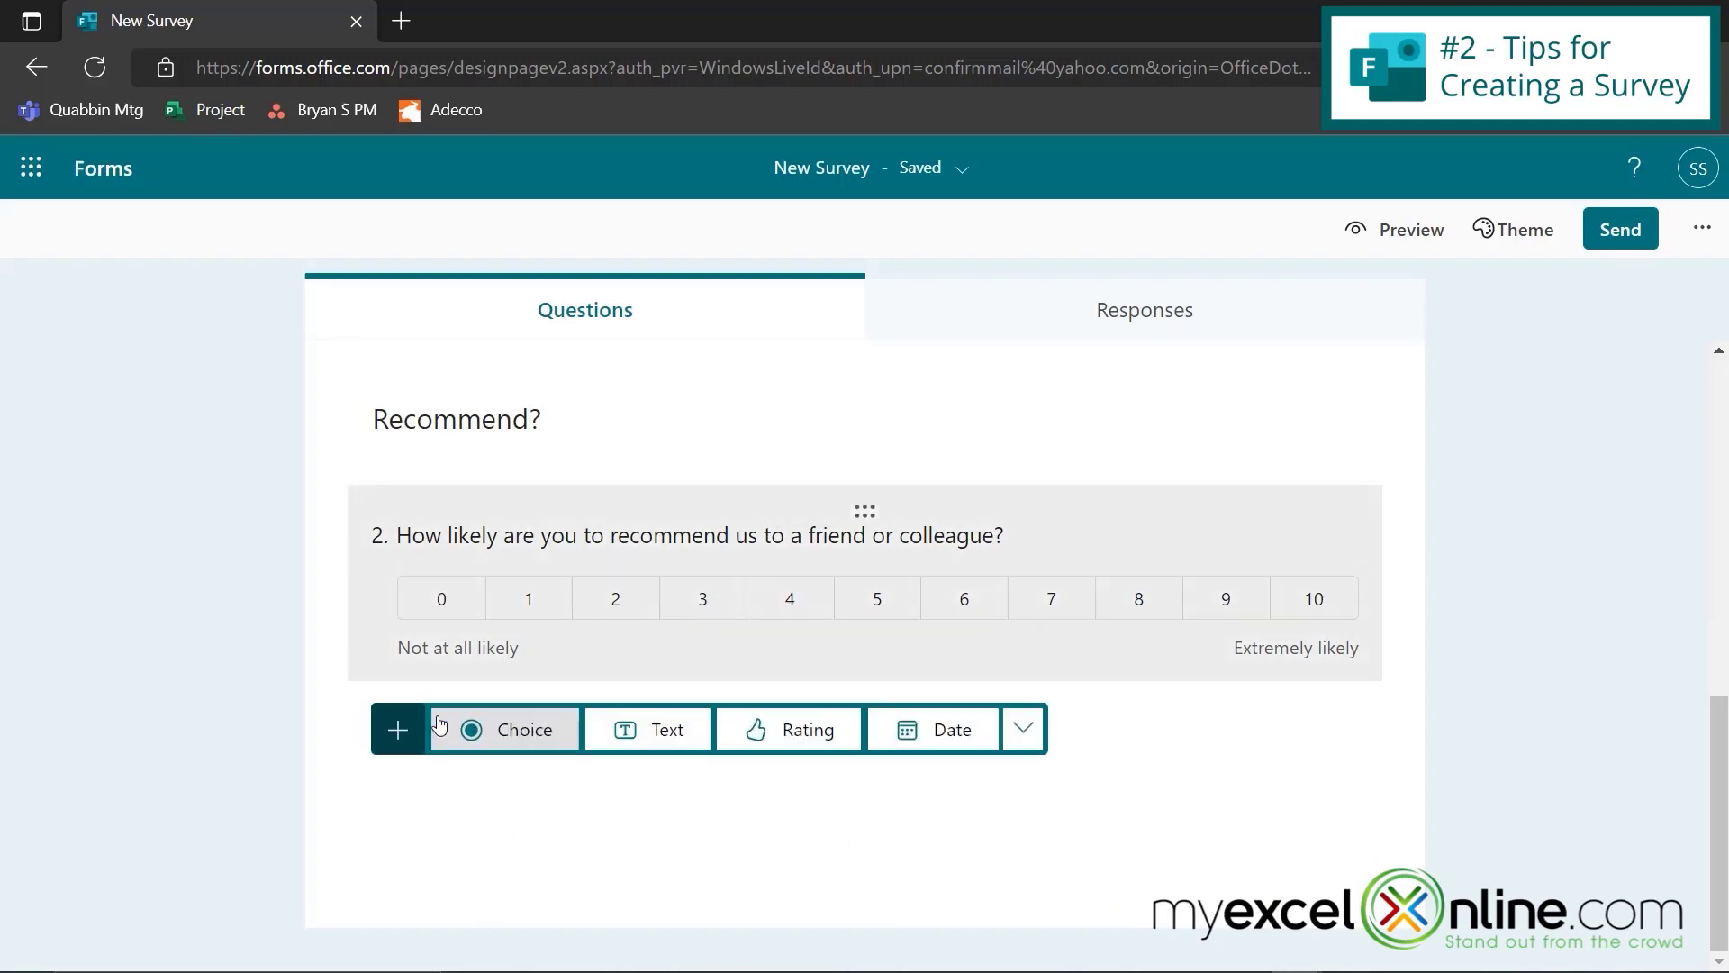
left_click(518, 731)
type("Wh")
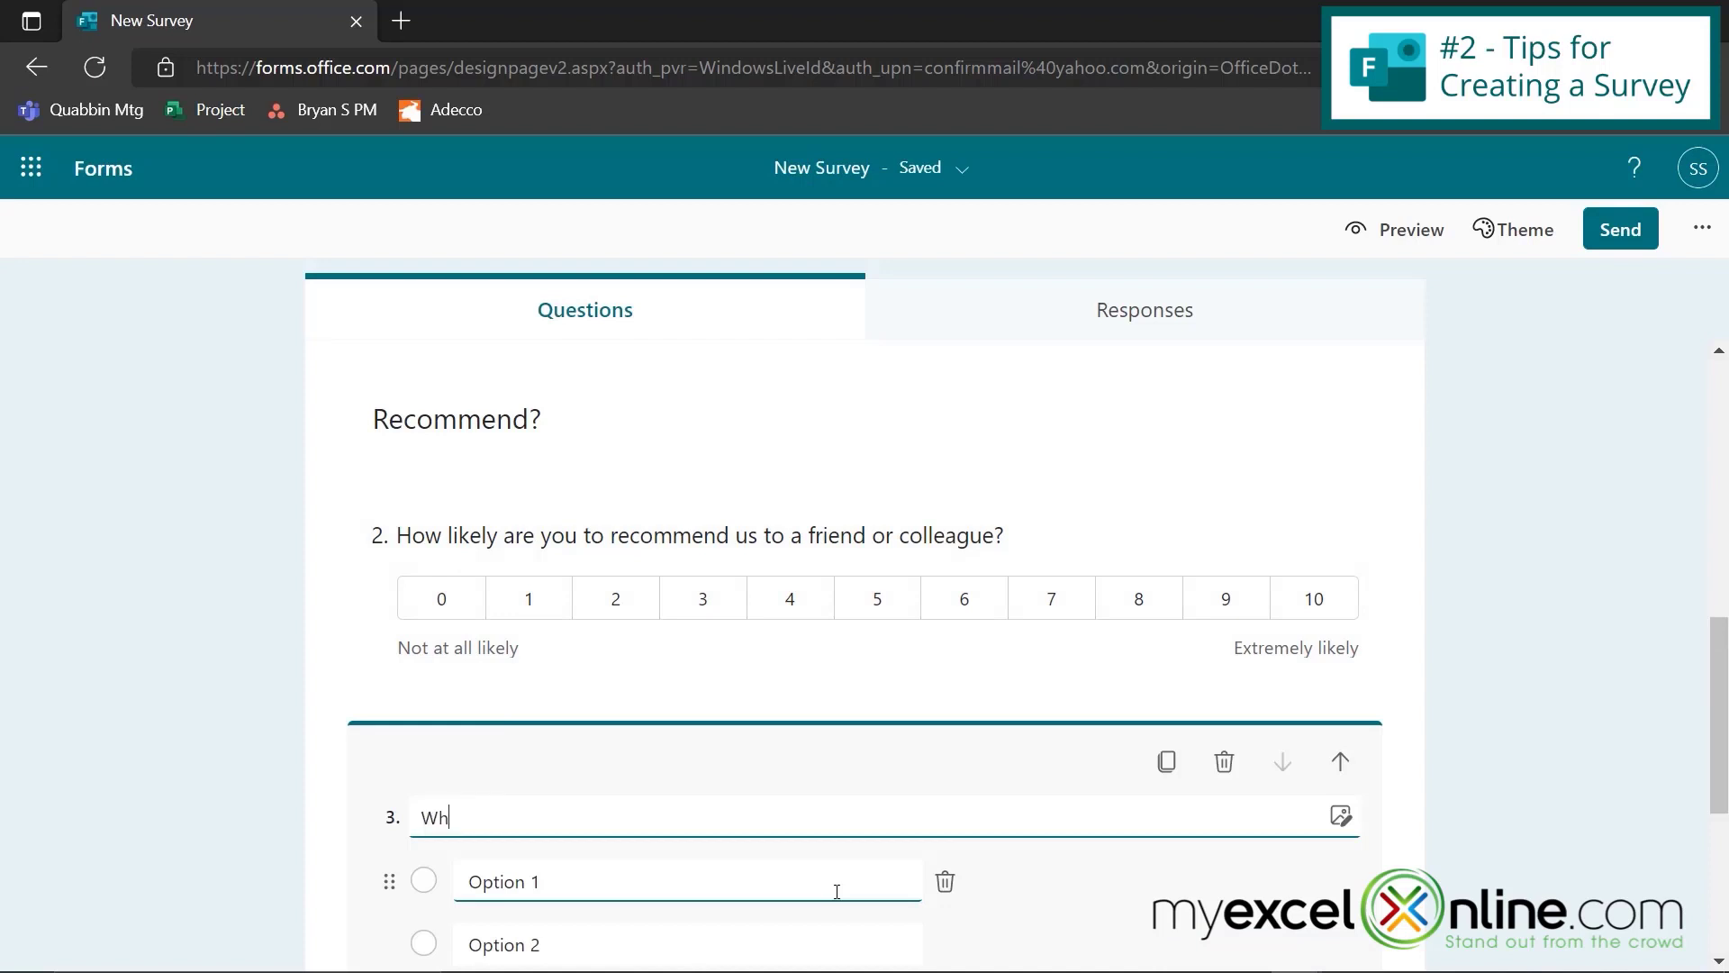
type("ich Drink d")
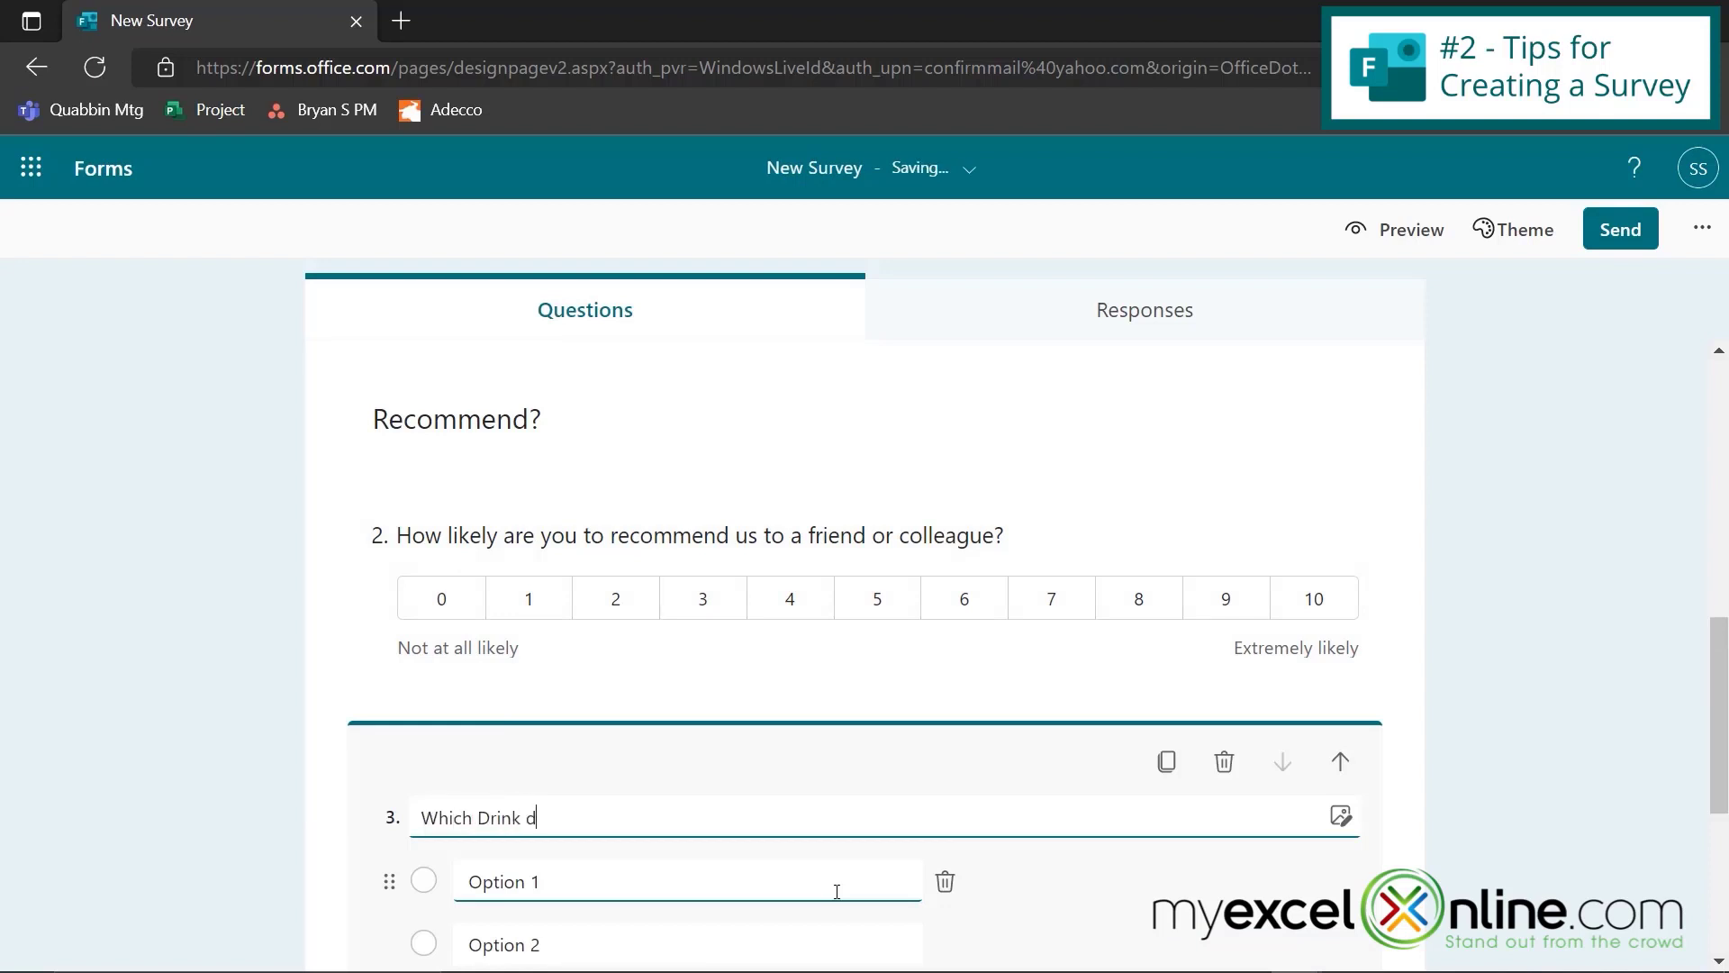
type("o you prefer?")
left_click(598, 887)
type("Coffee")
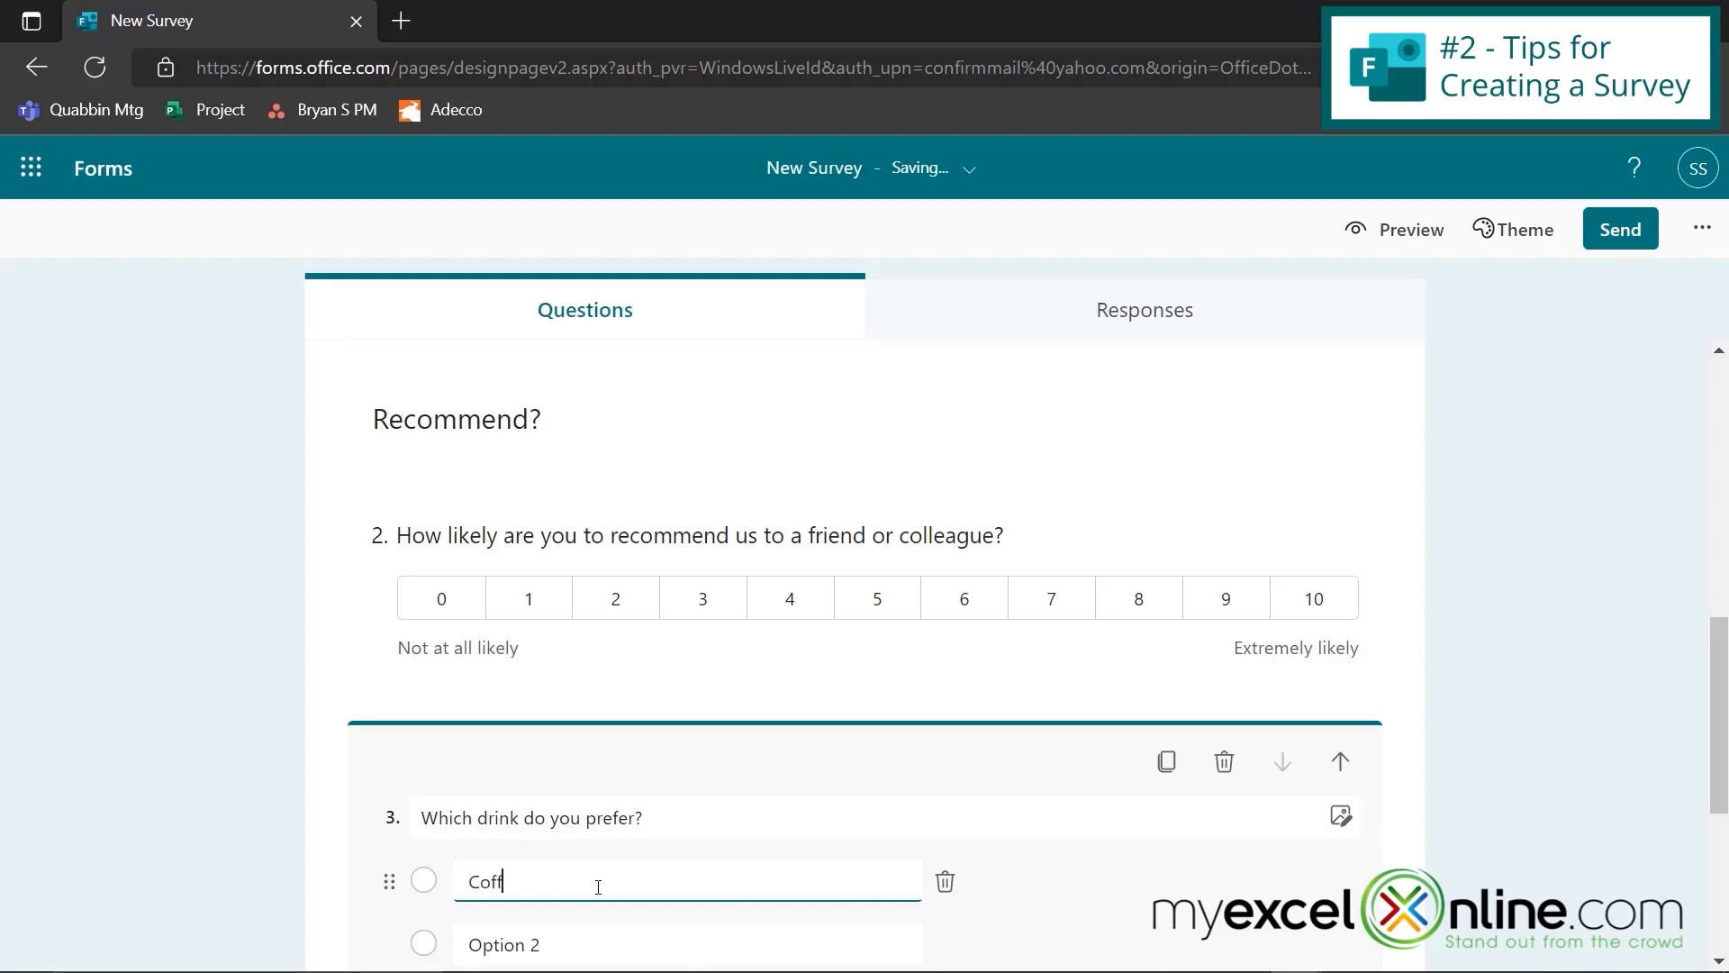
left_click(551, 945)
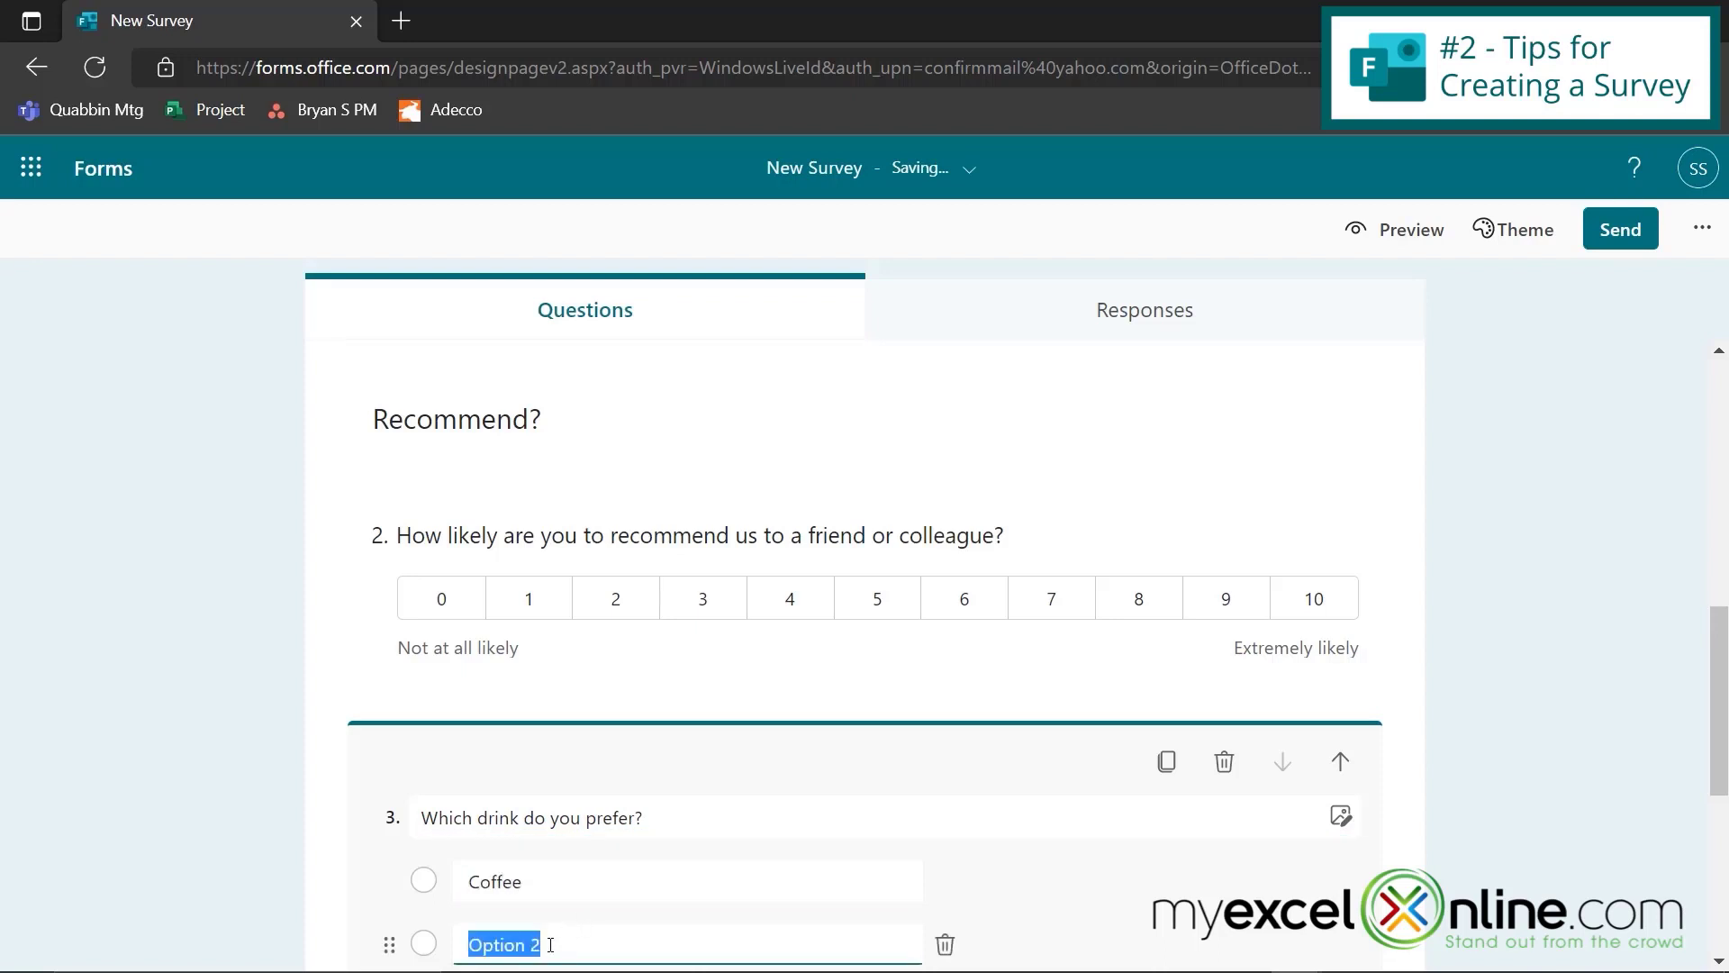
type("Tea")
scroll(1382, 903, "down", 3)
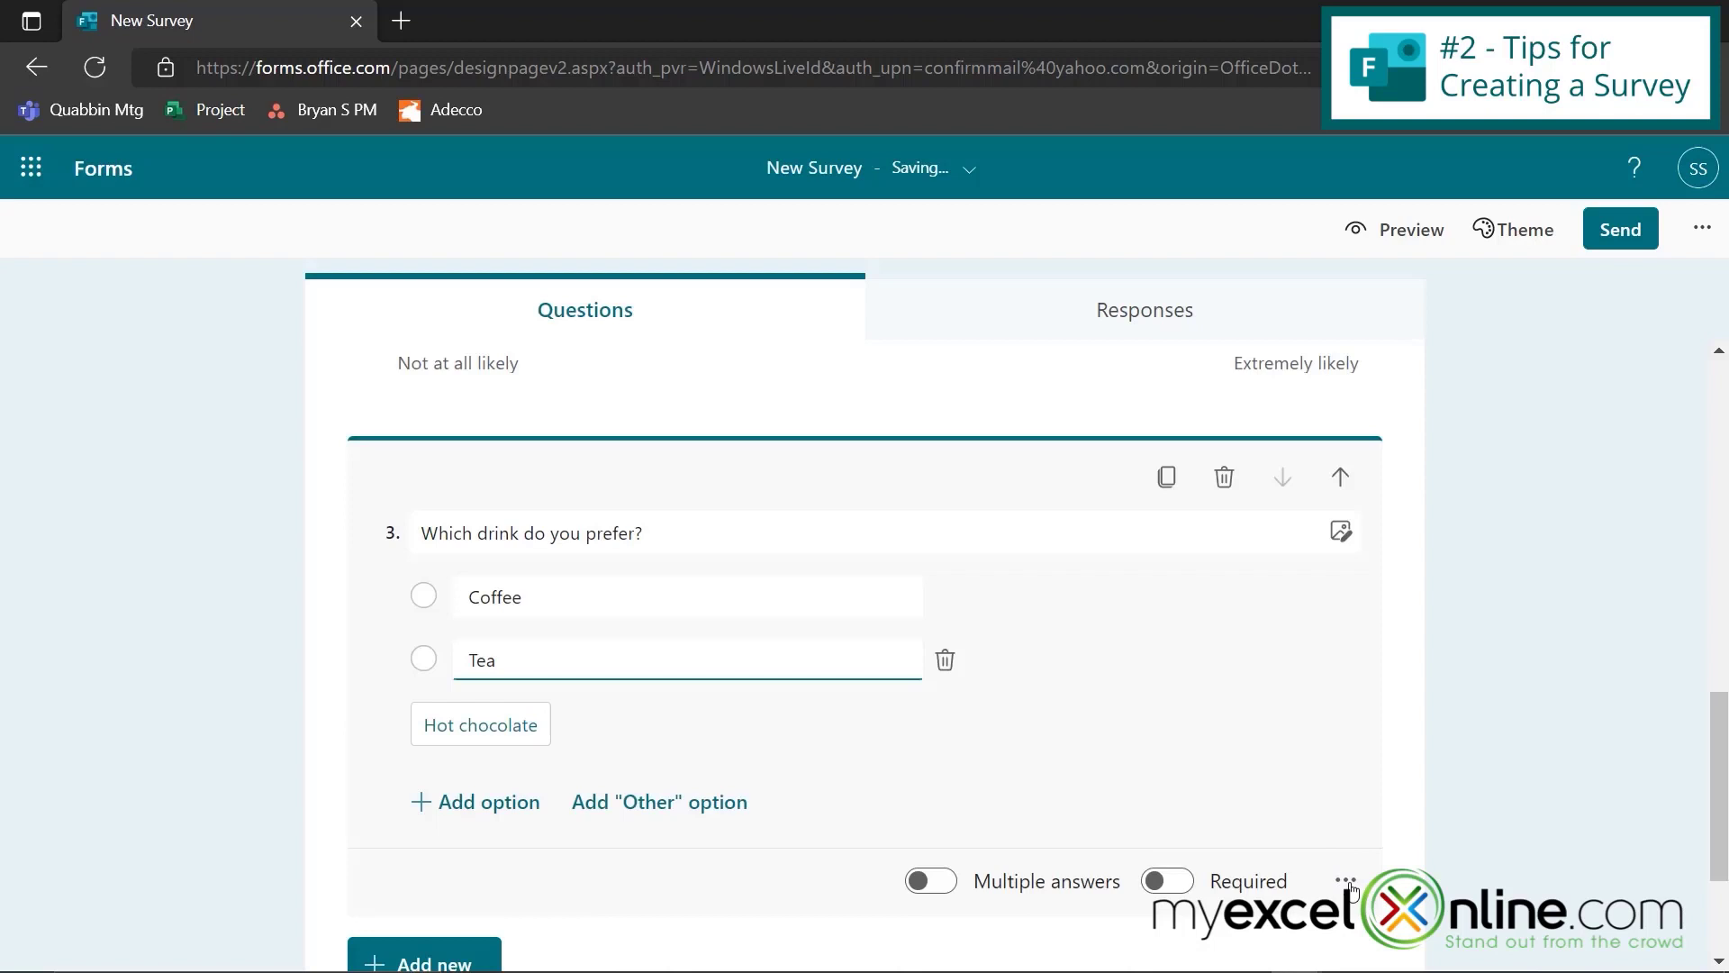
left_click(1351, 887)
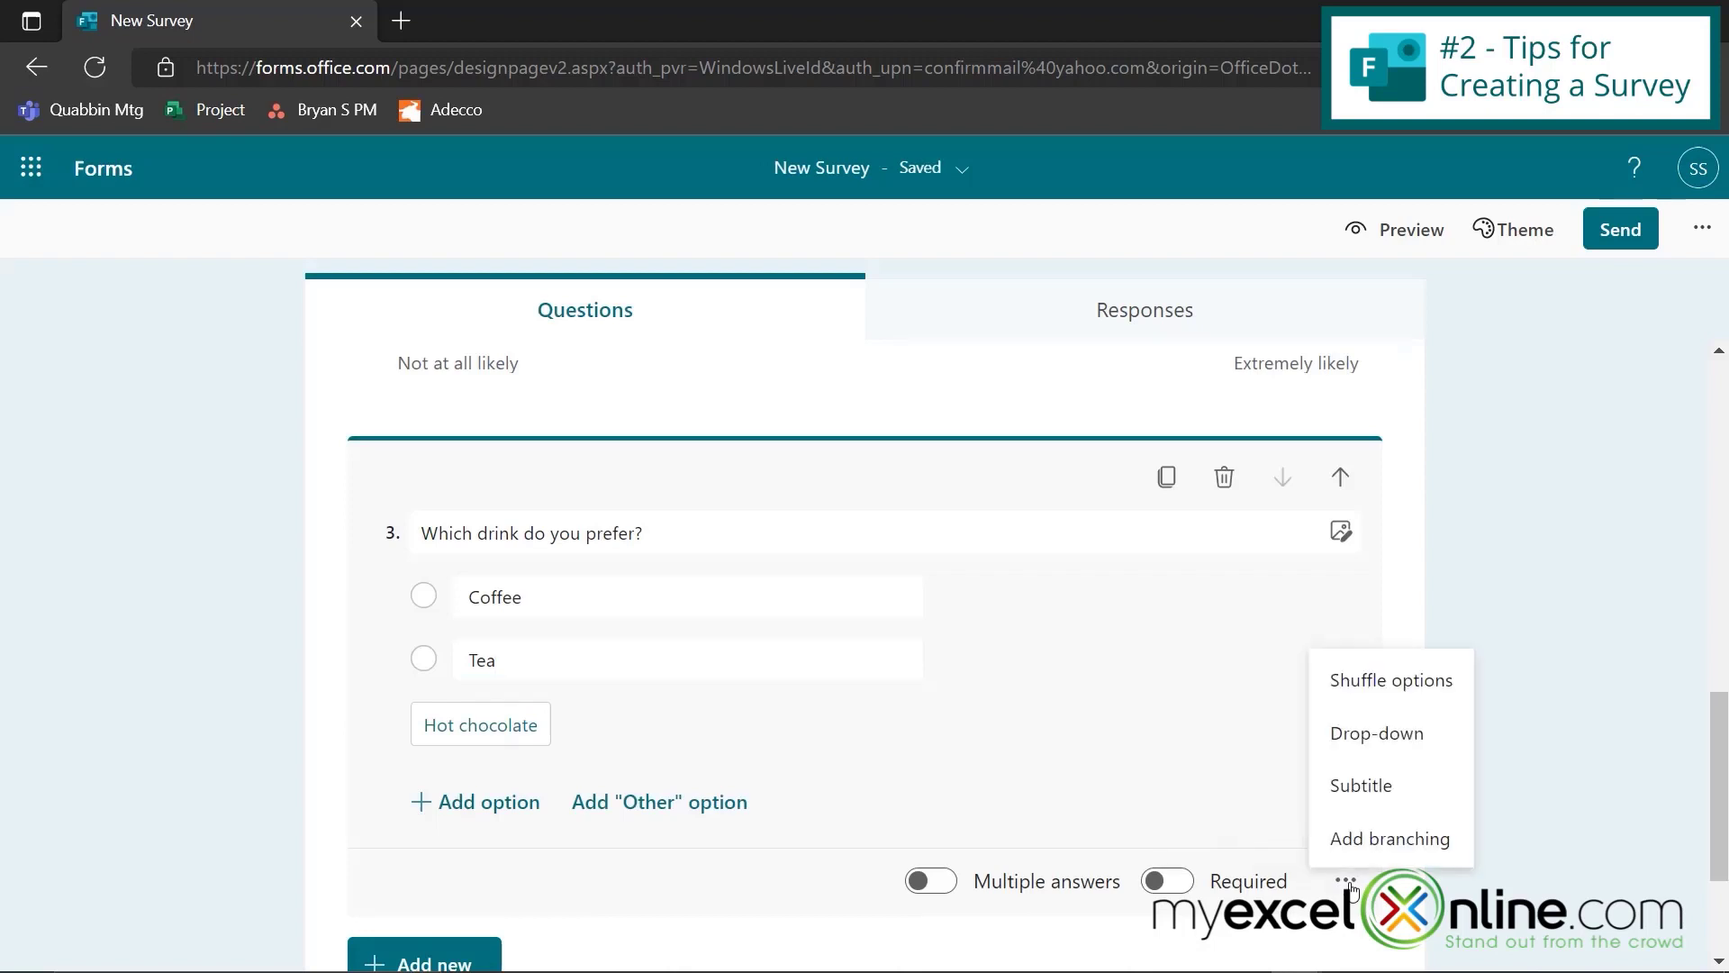
left_click(1350, 836)
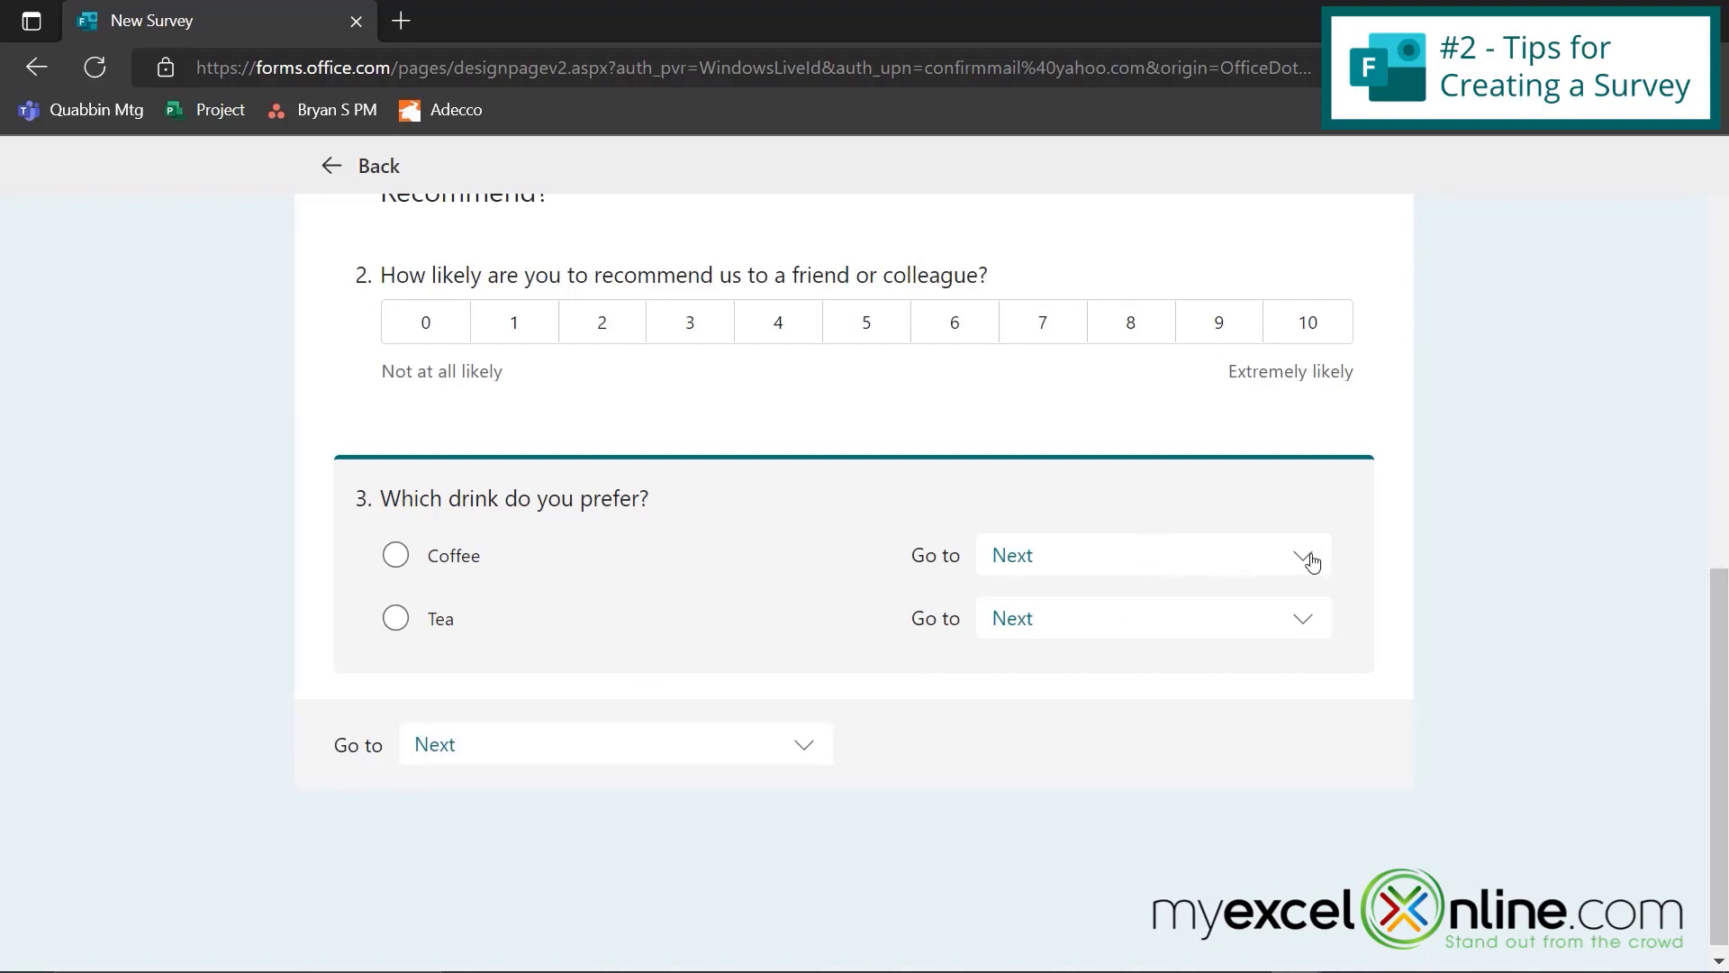
left_click(1312, 563)
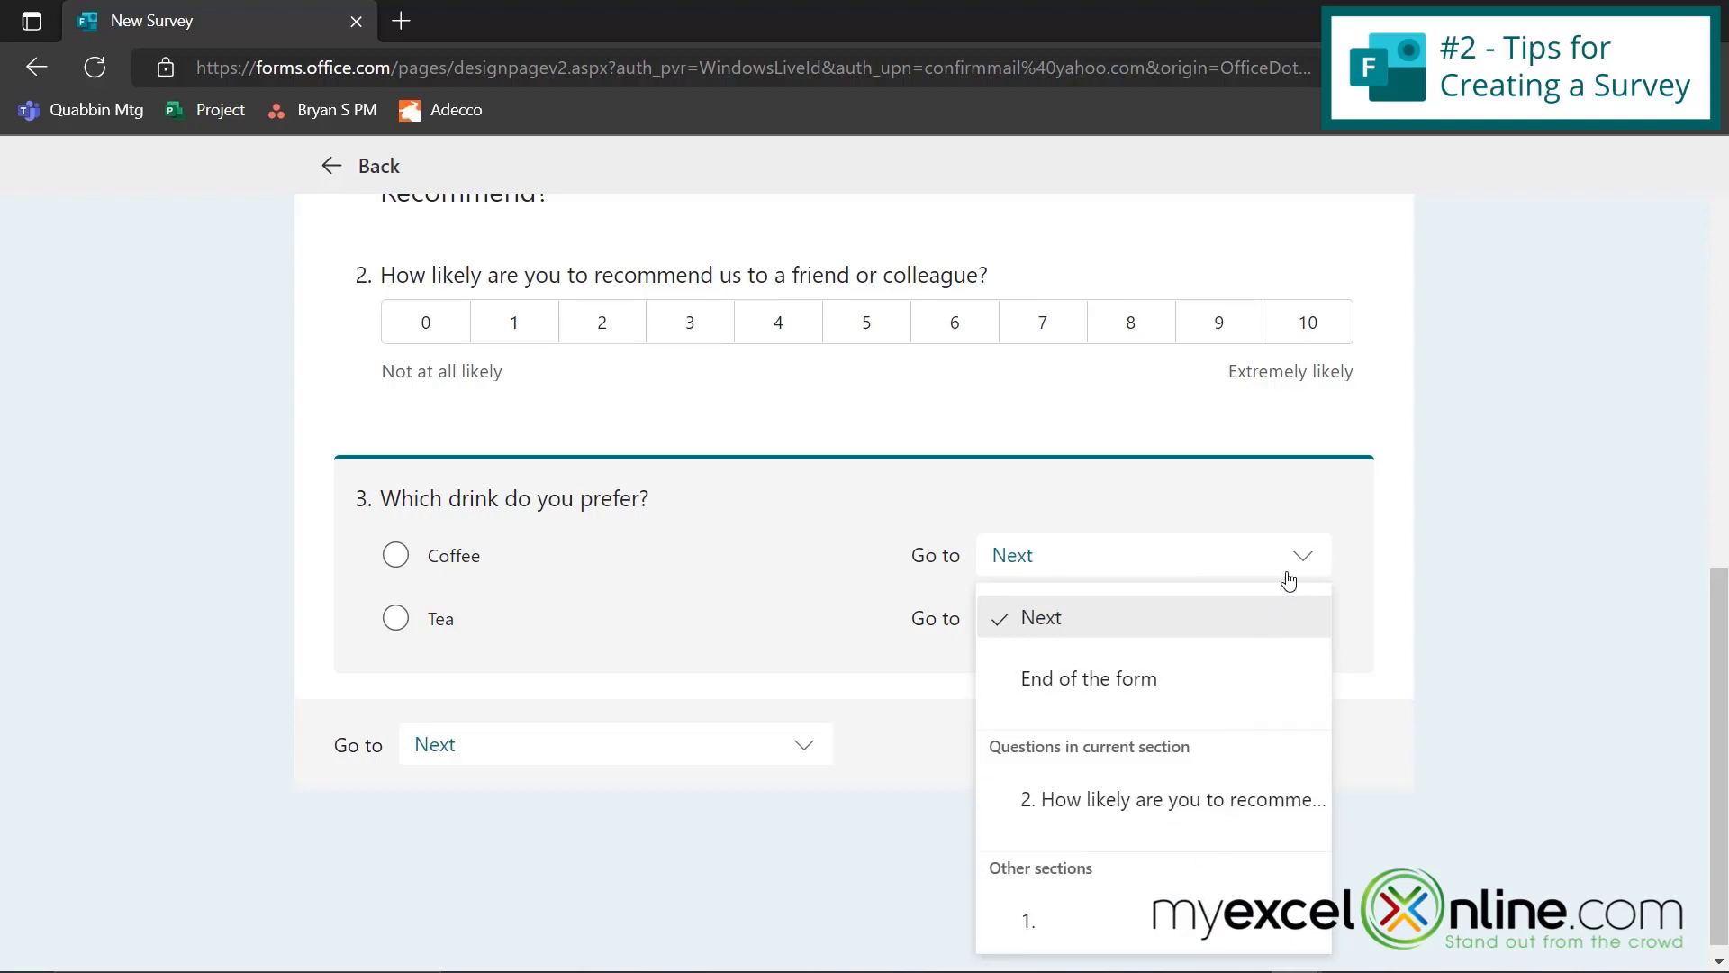
left_click(1314, 567)
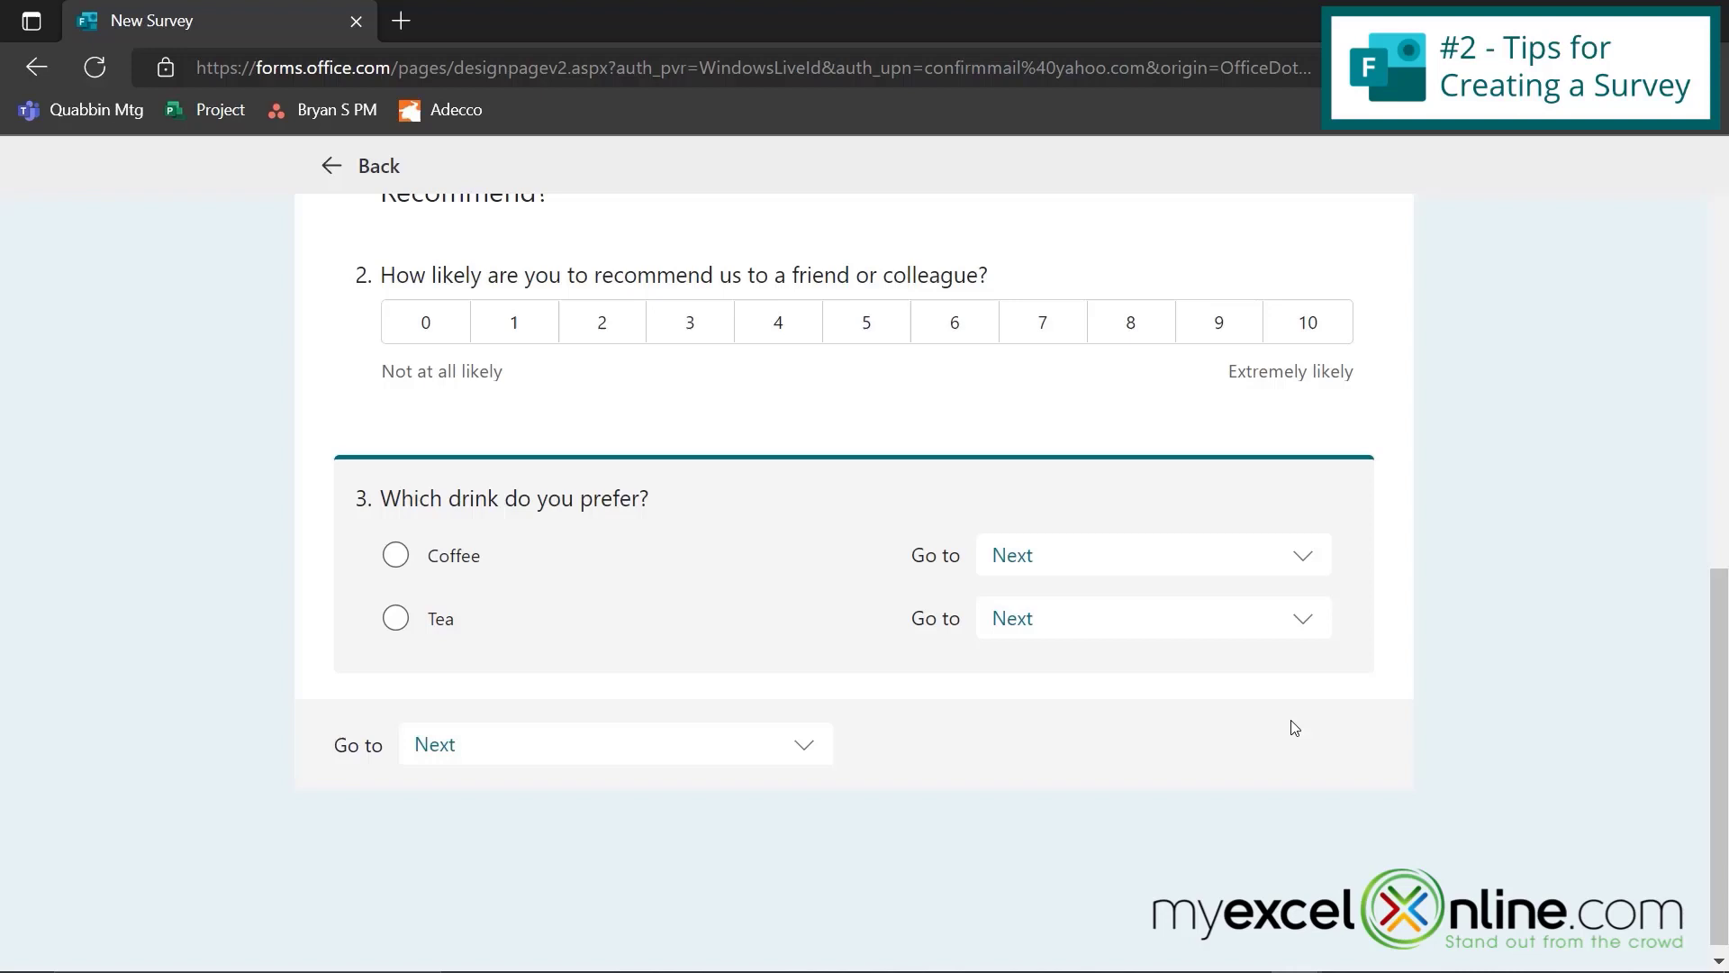
left_click(1303, 622)
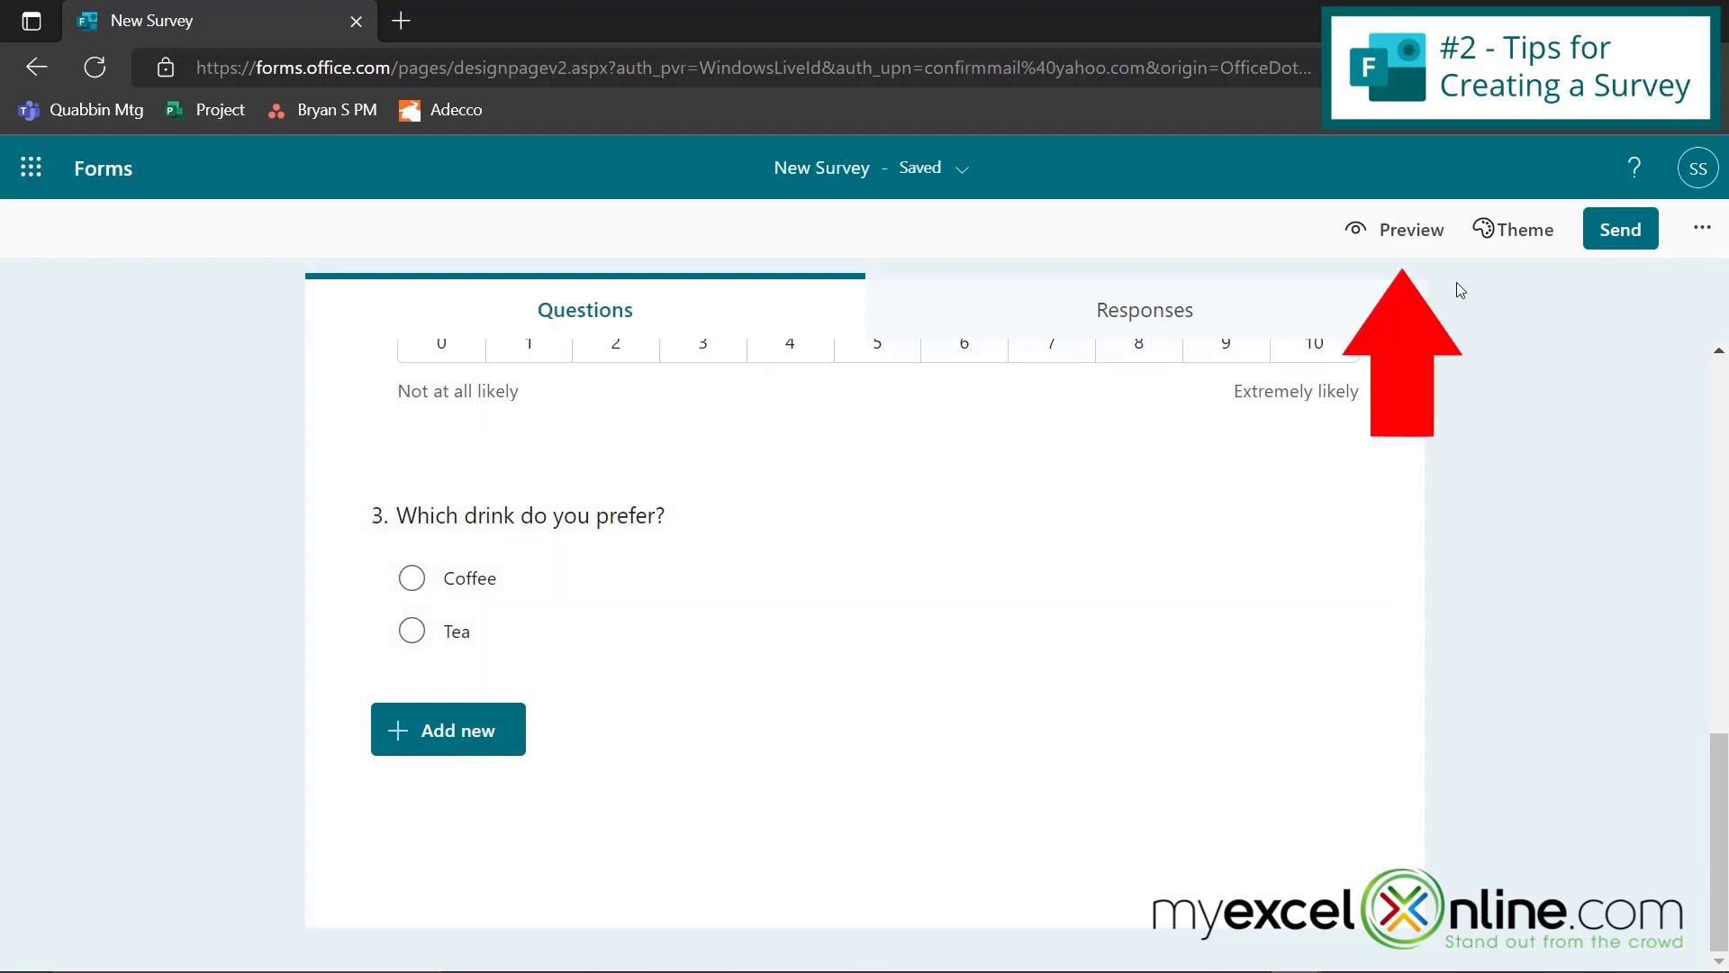
- Preview the survey in Immersive Reader and play question 1 aloud, pausing at NA
left_click(1402, 229)
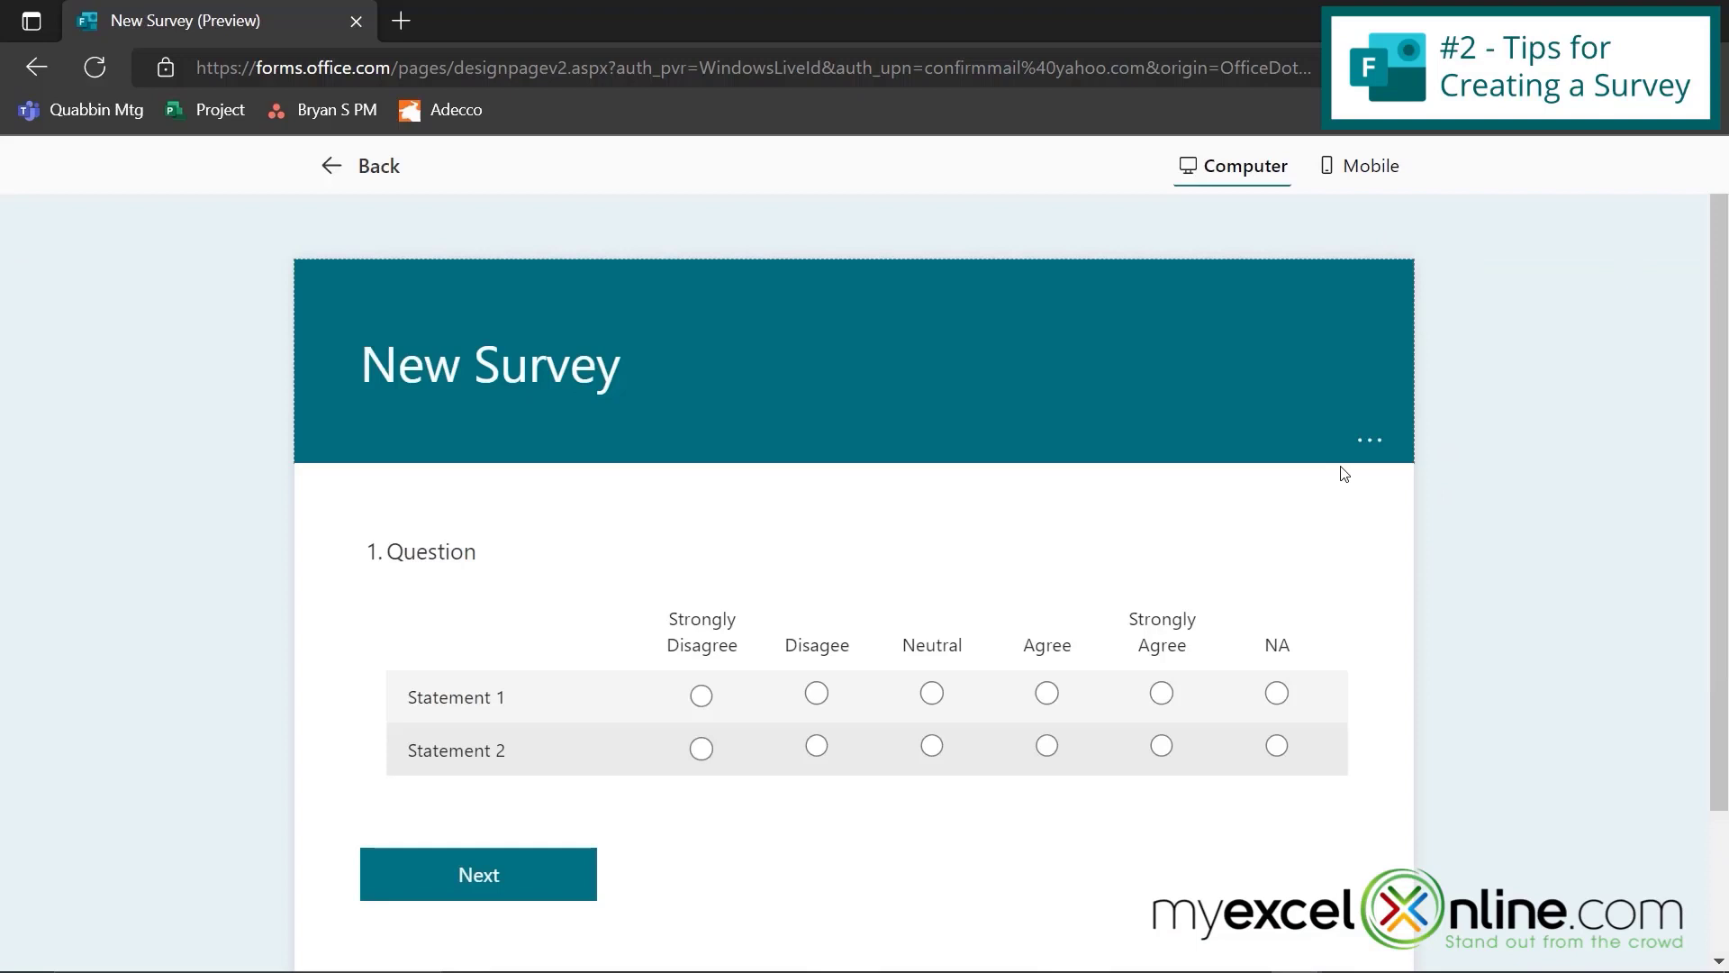
left_click(1373, 450)
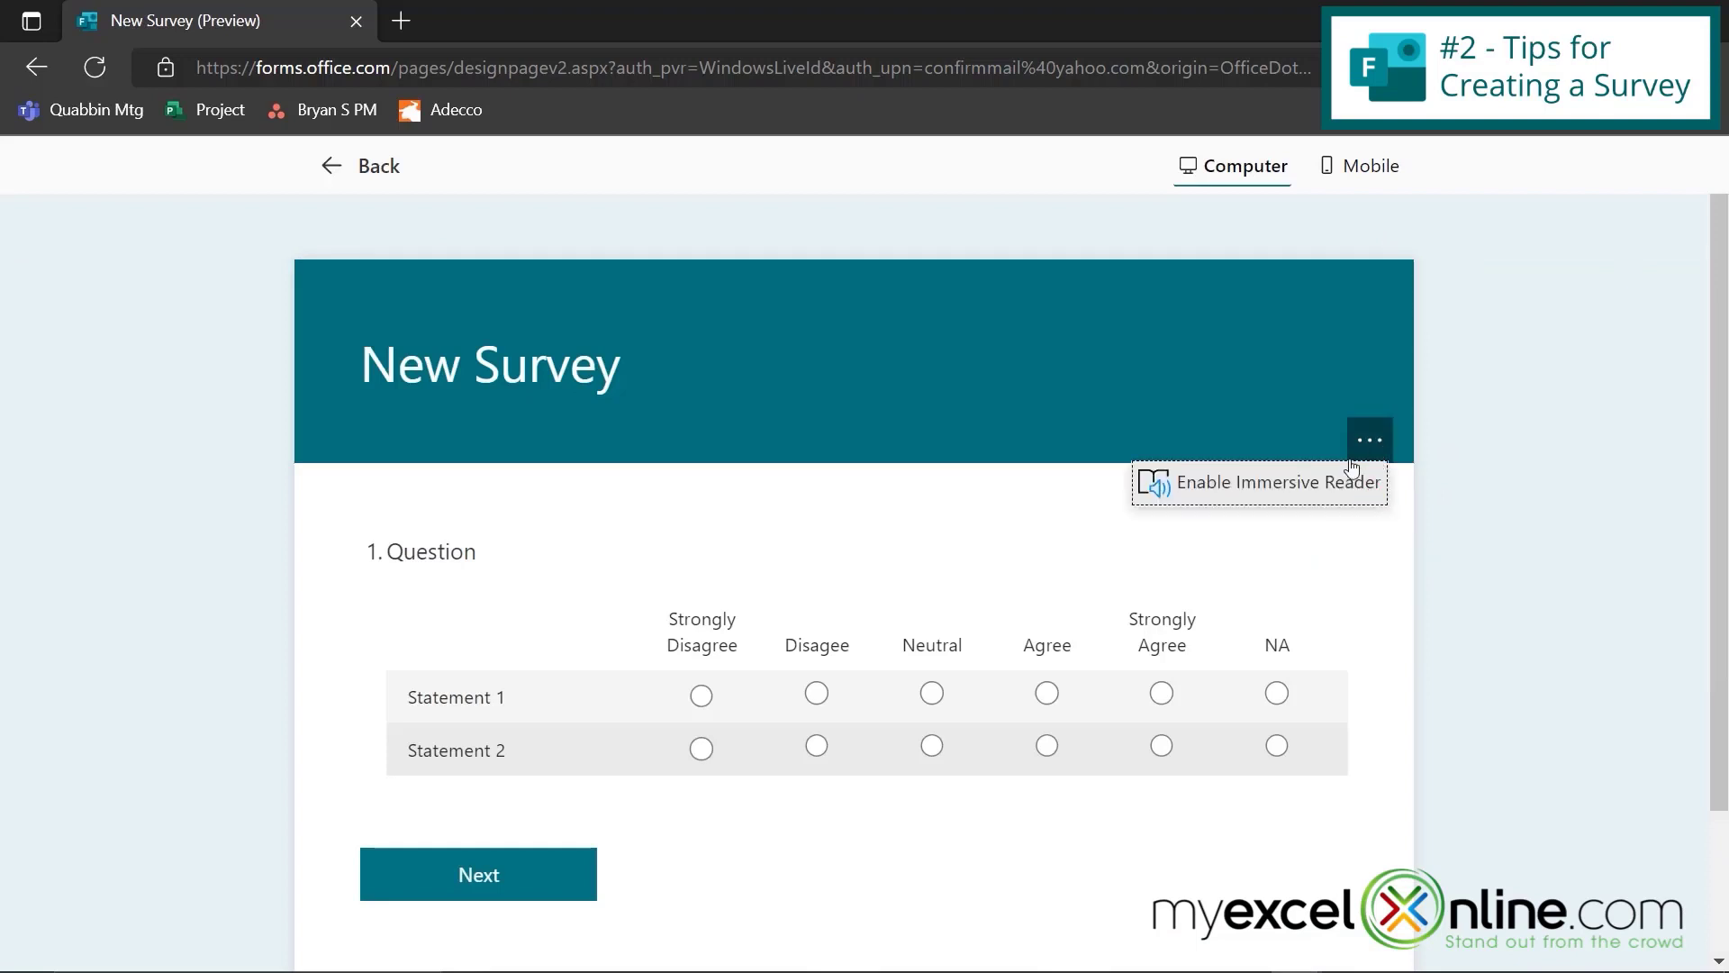
left_click(1215, 485)
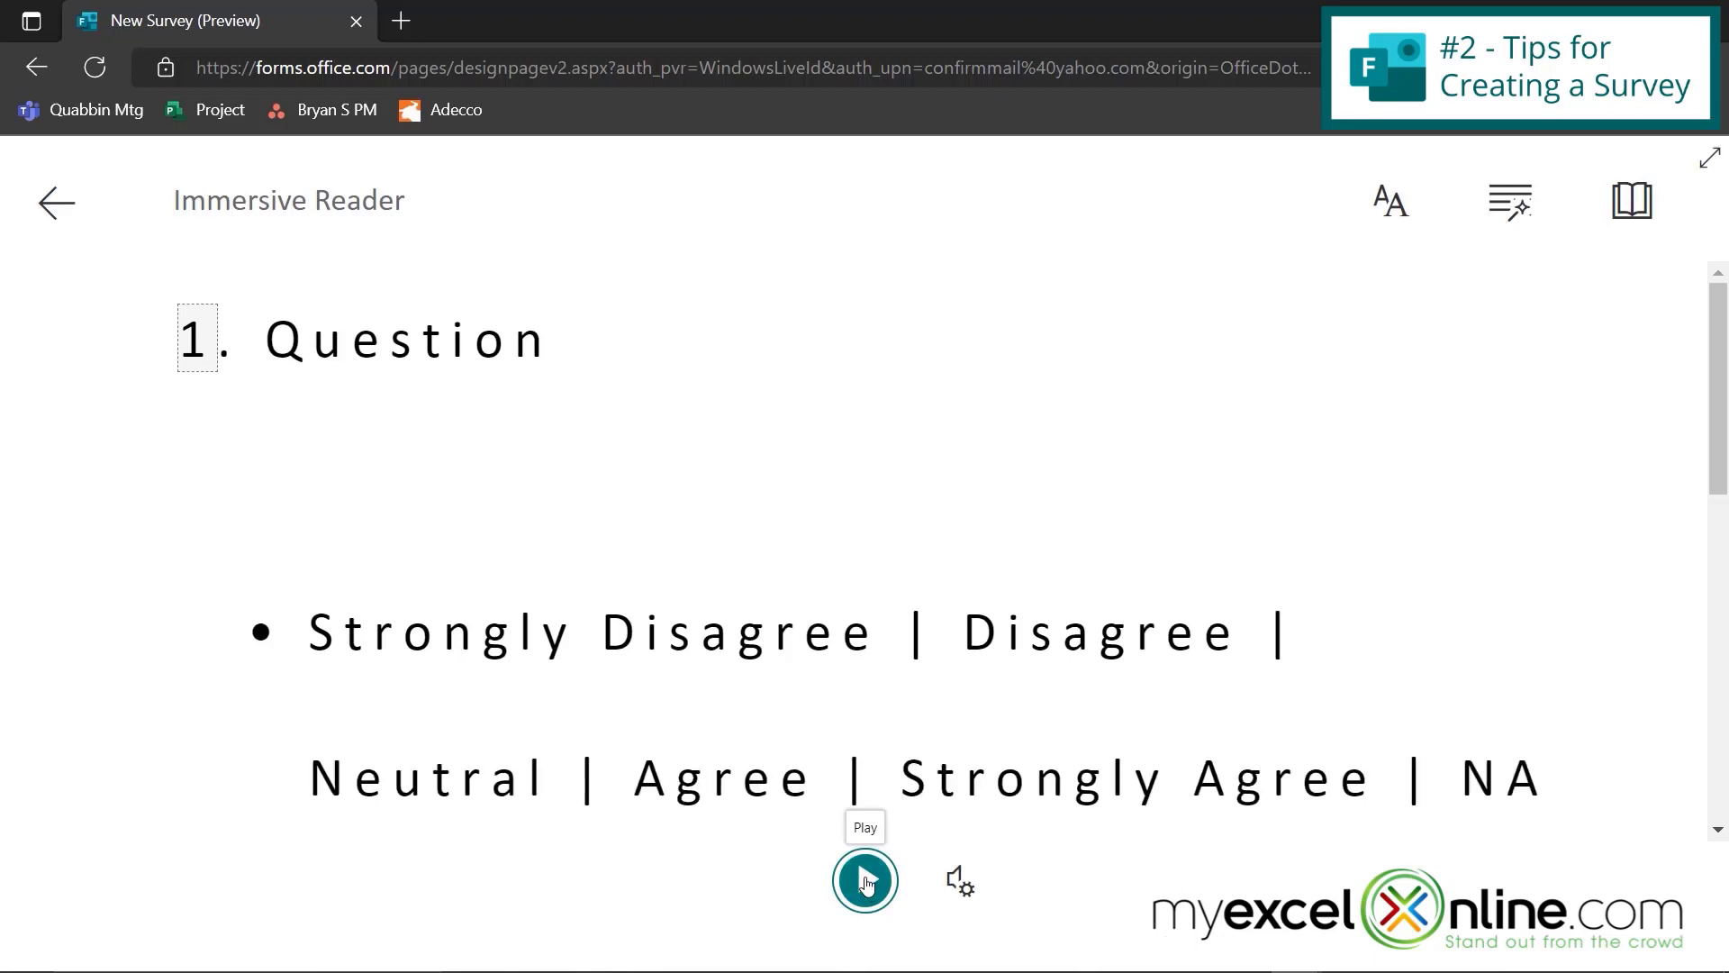
left_click(865, 880)
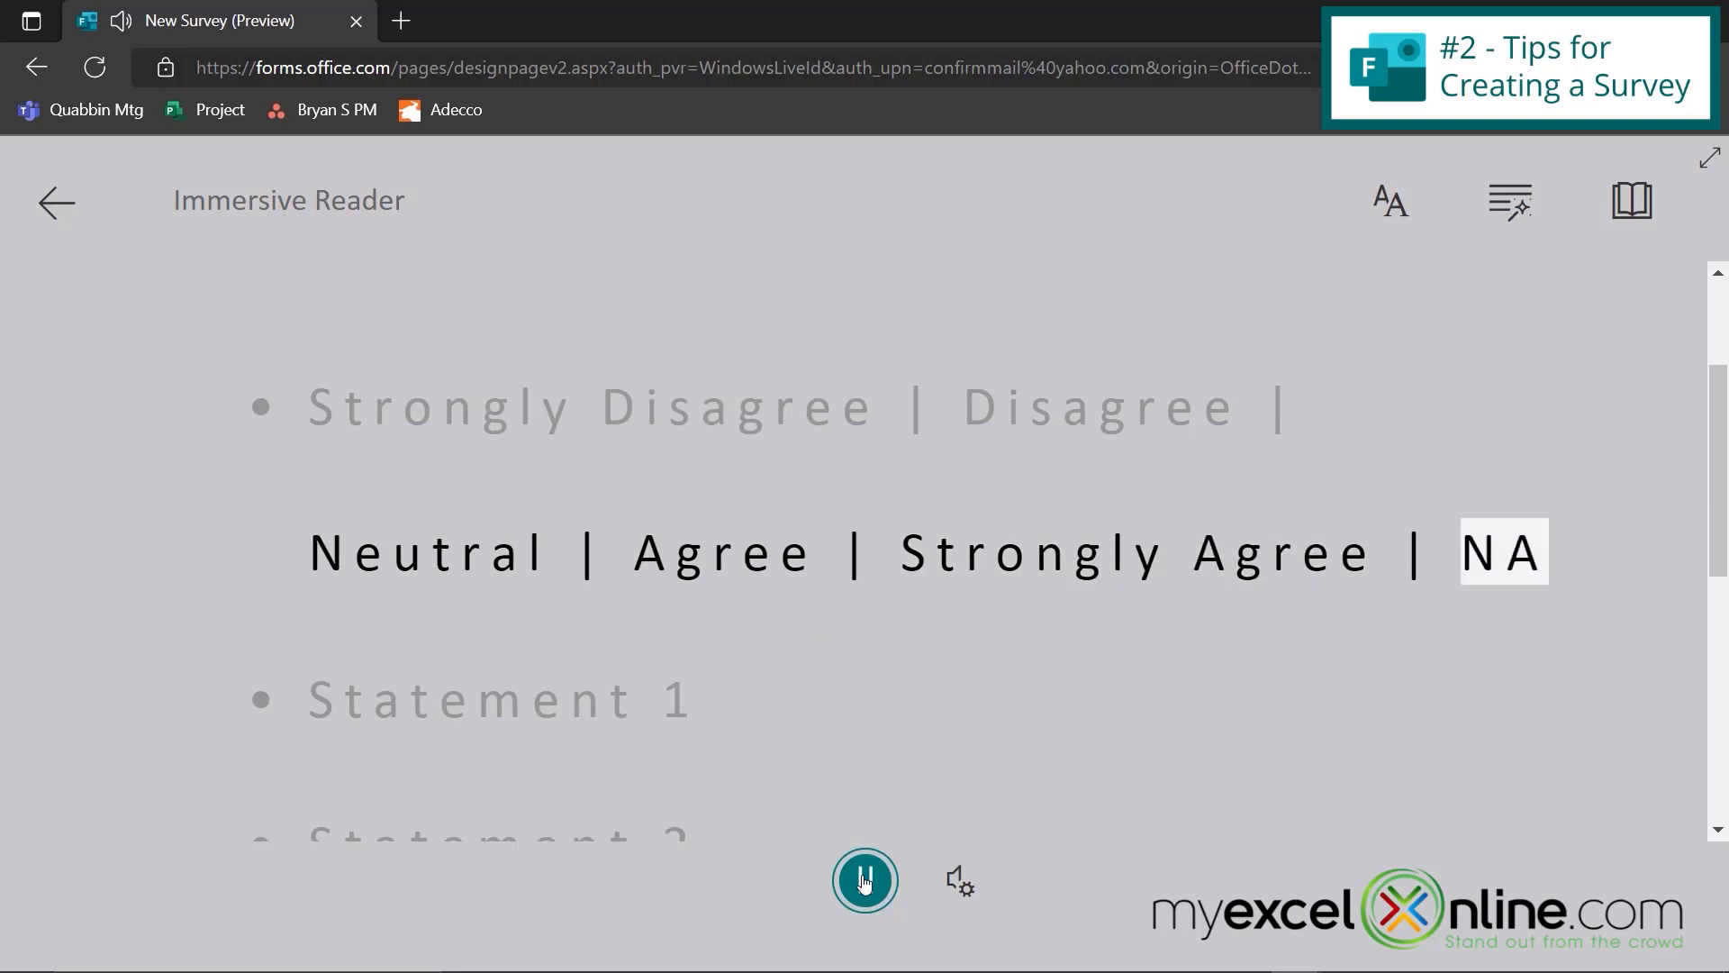
left_click(864, 880)
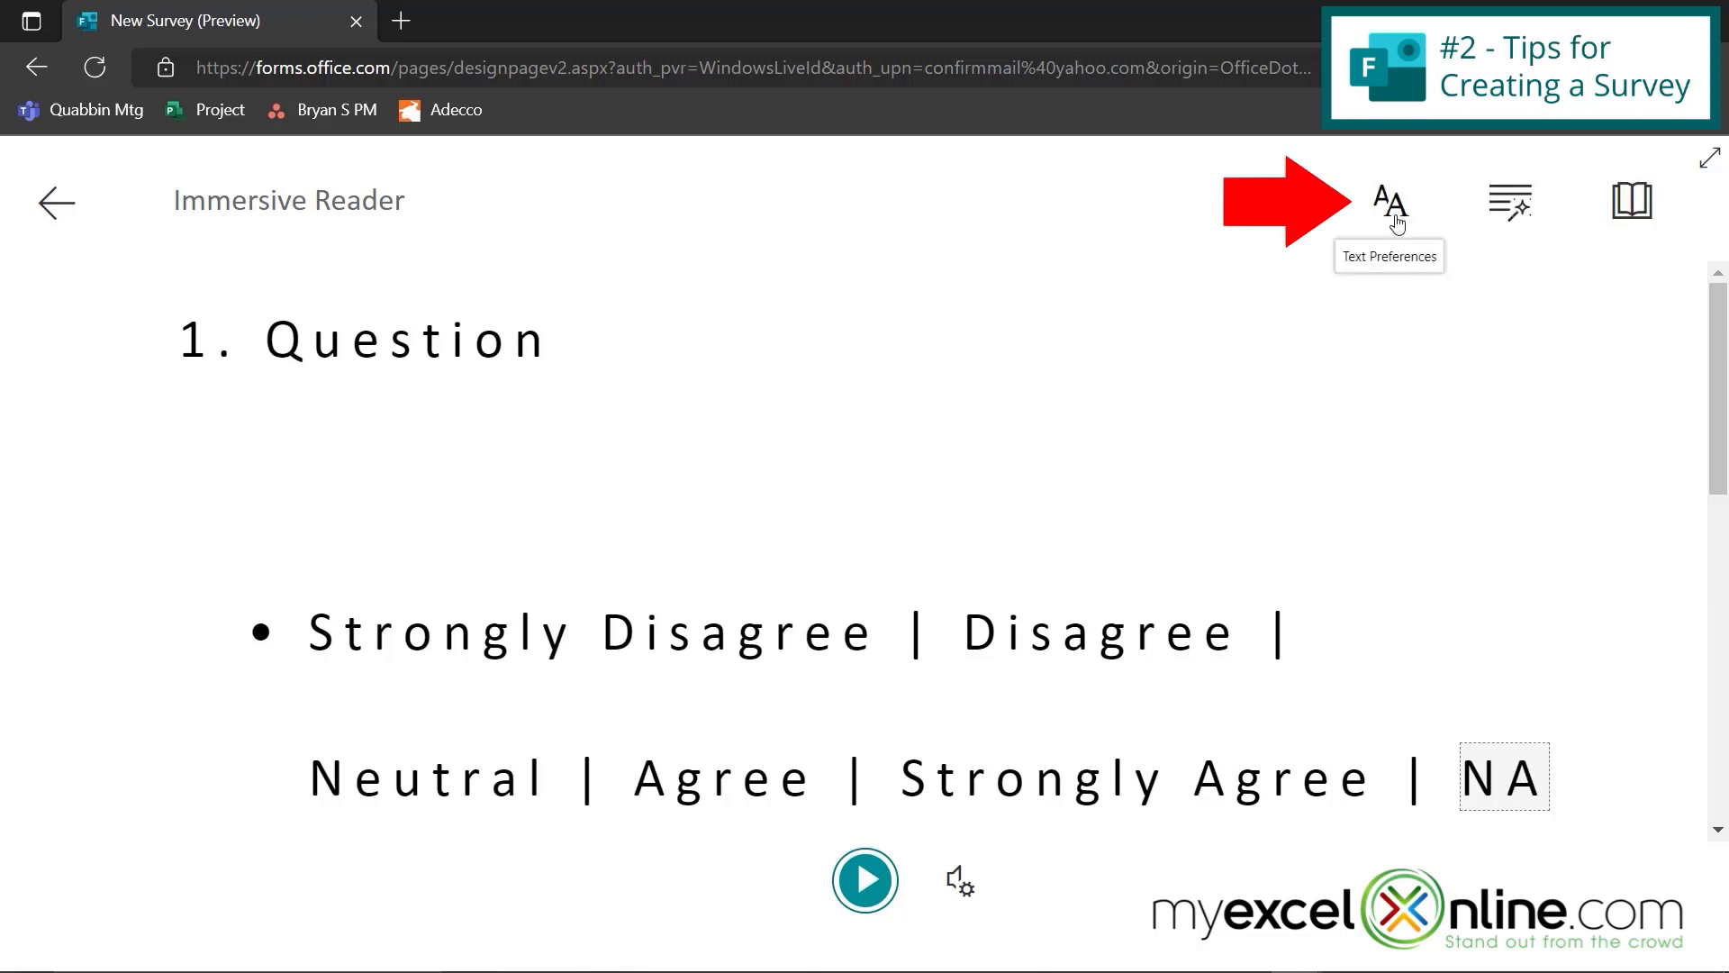
- Set the reader's text preferences to Dark theme, Sitka font and no increased spacing
left_click(1393, 221)
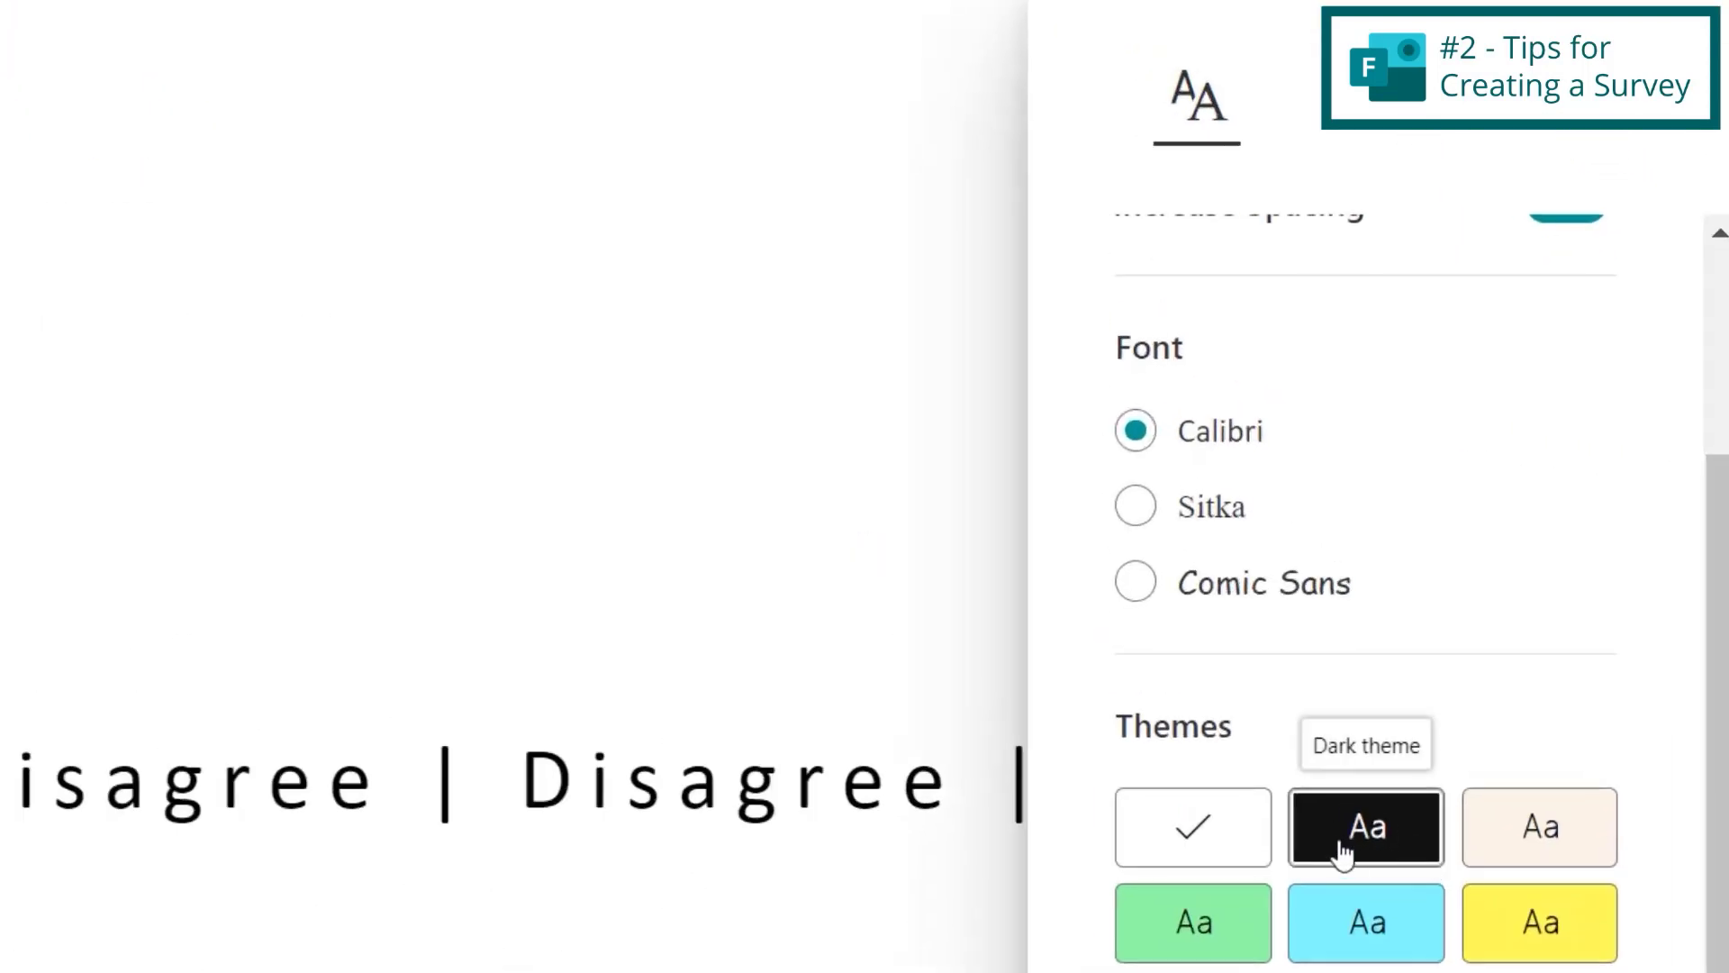
left_click(1342, 851)
scroll(1589, 423, "up", 3)
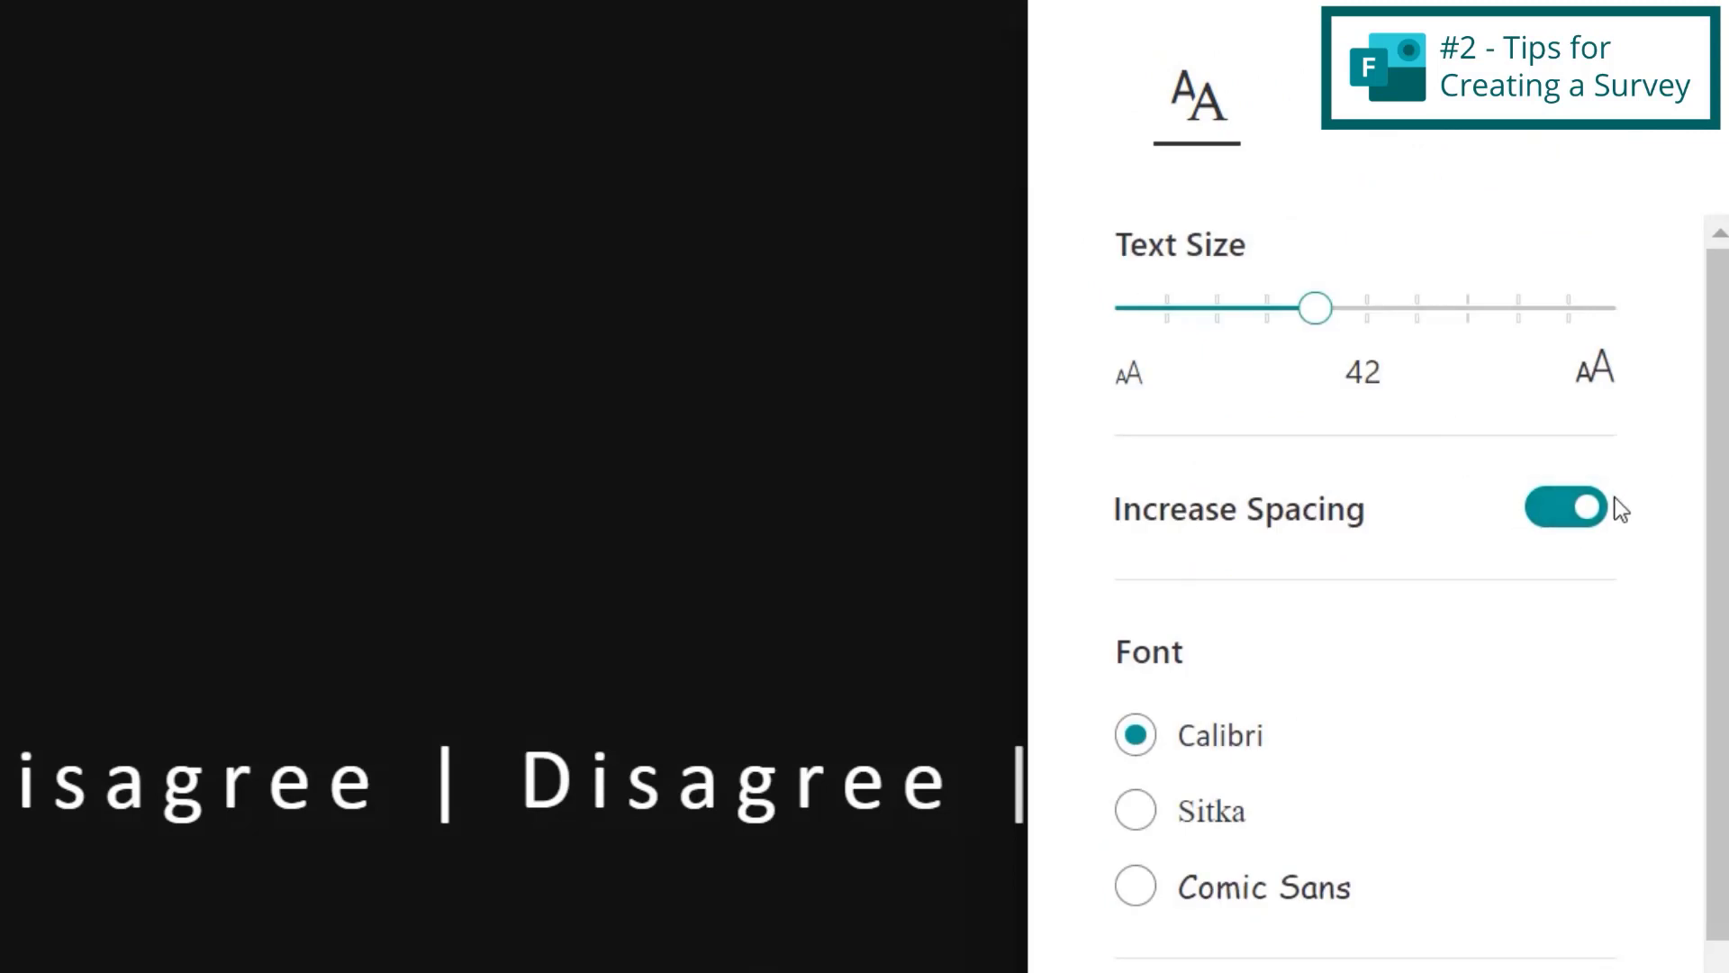
left_click(1557, 511)
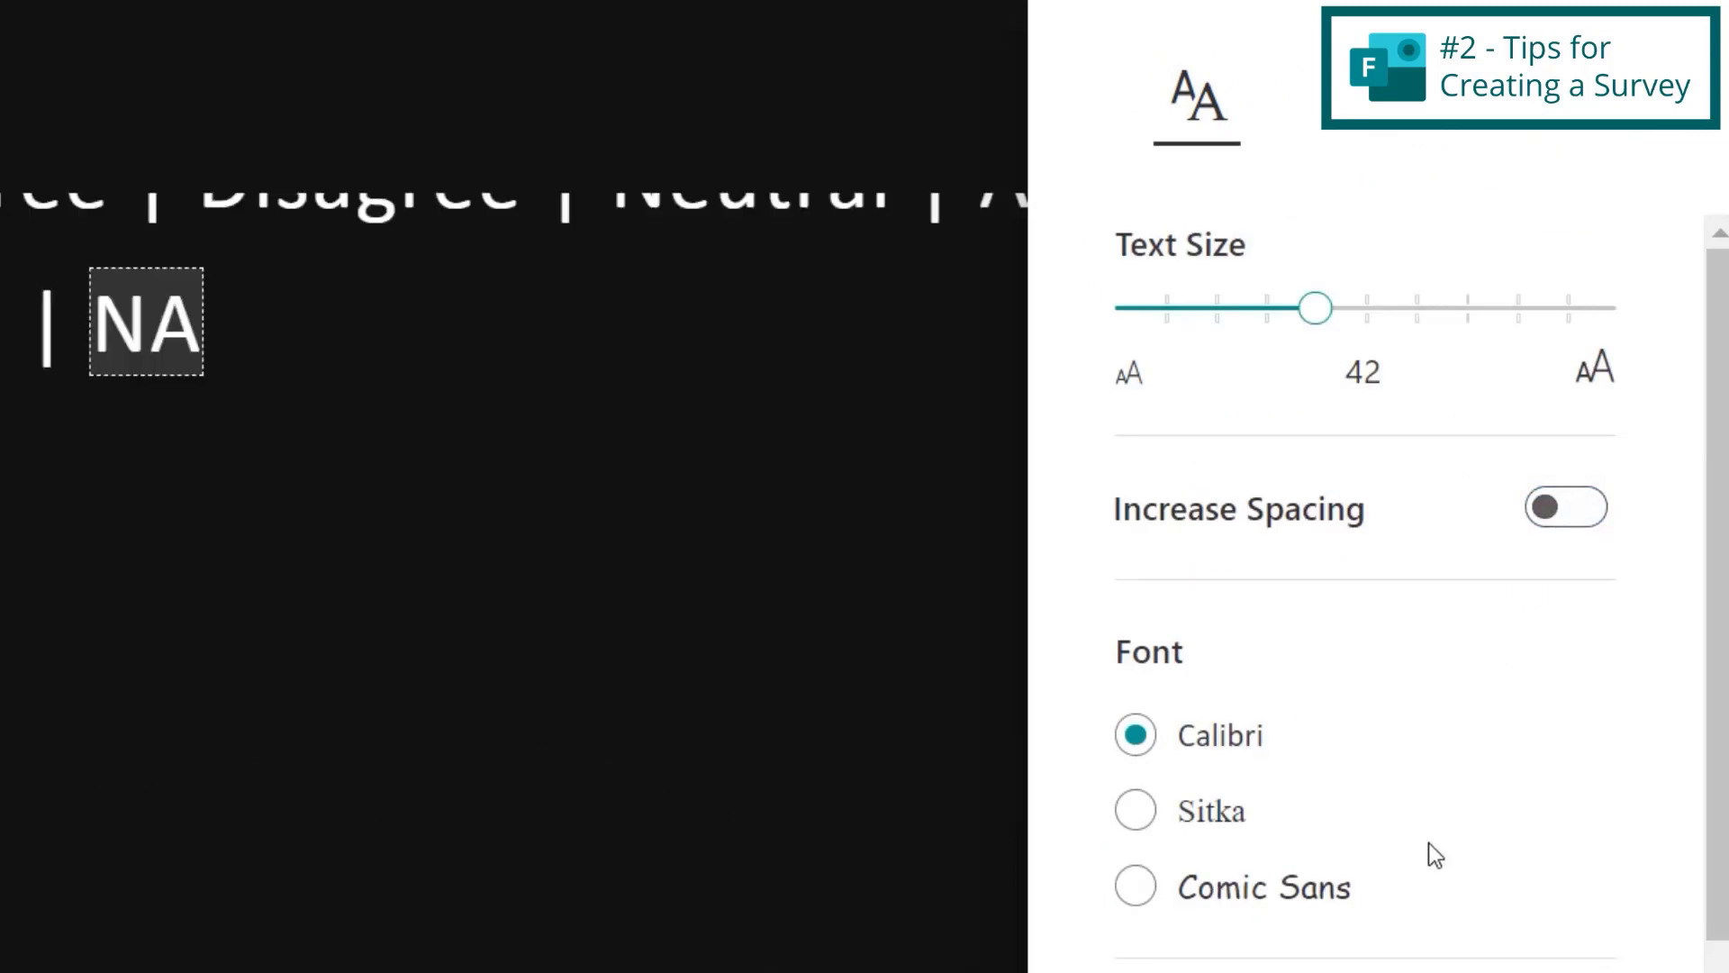
scroll(1429, 844, "down", 4)
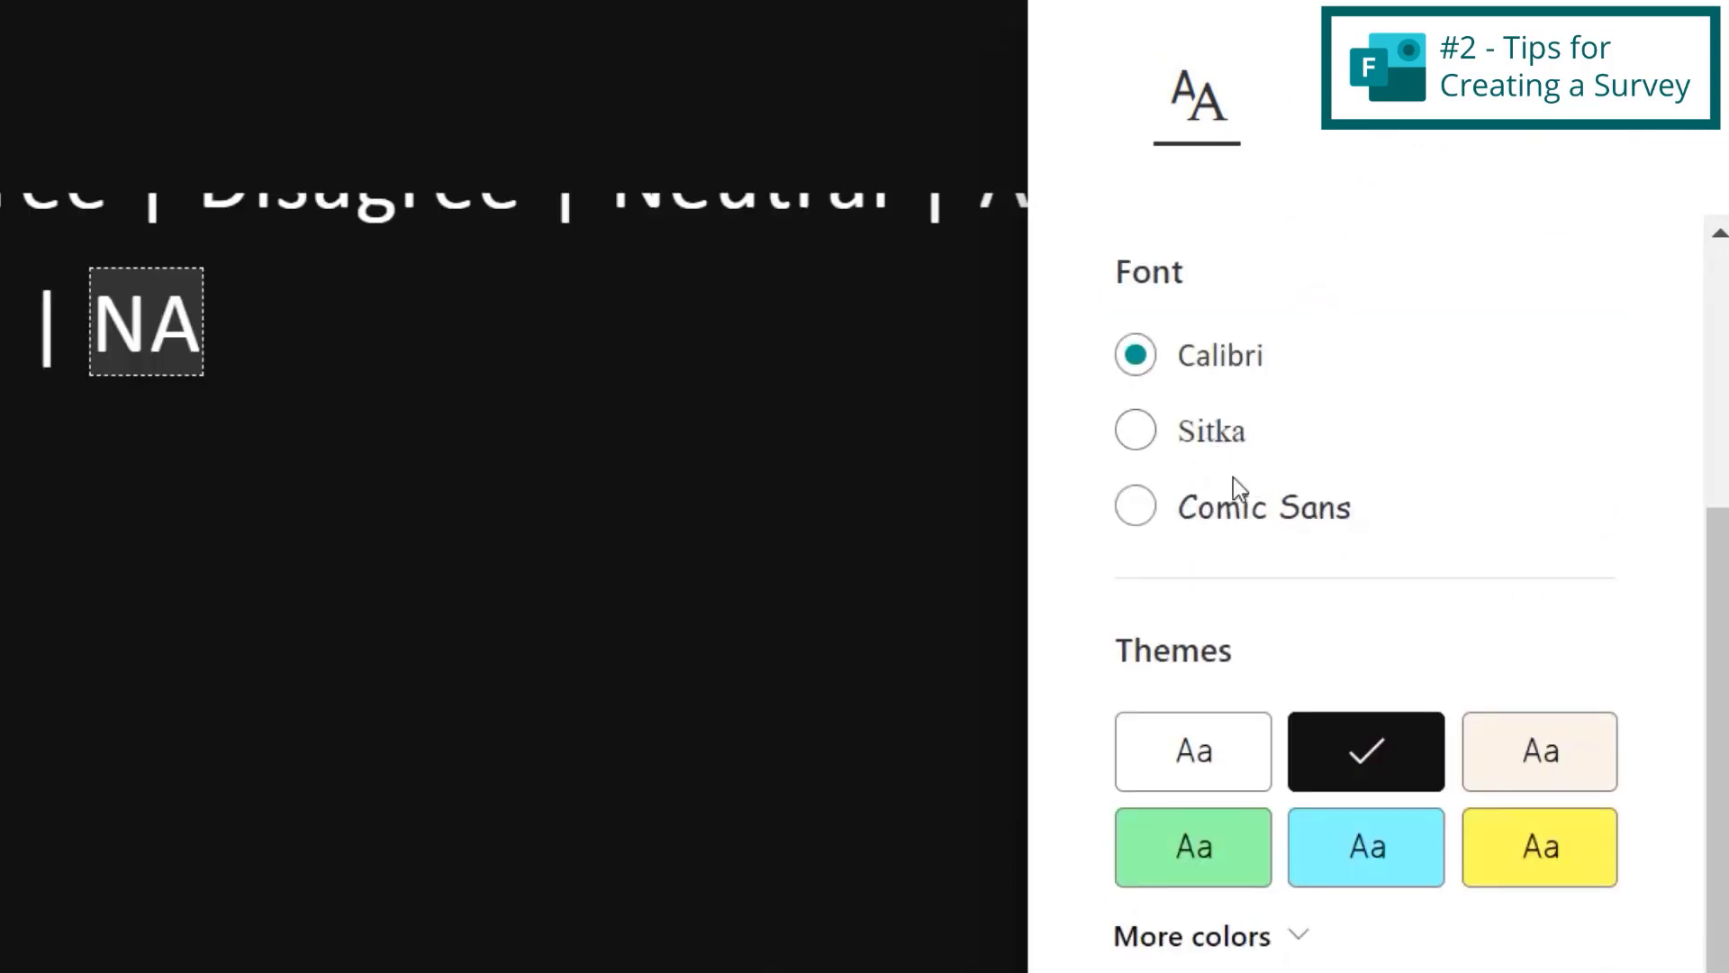
left_click(1210, 441)
- Translate the reader into Spanish (Latin America), stop the read-aloud, and return to preview
left_click(1576, 113)
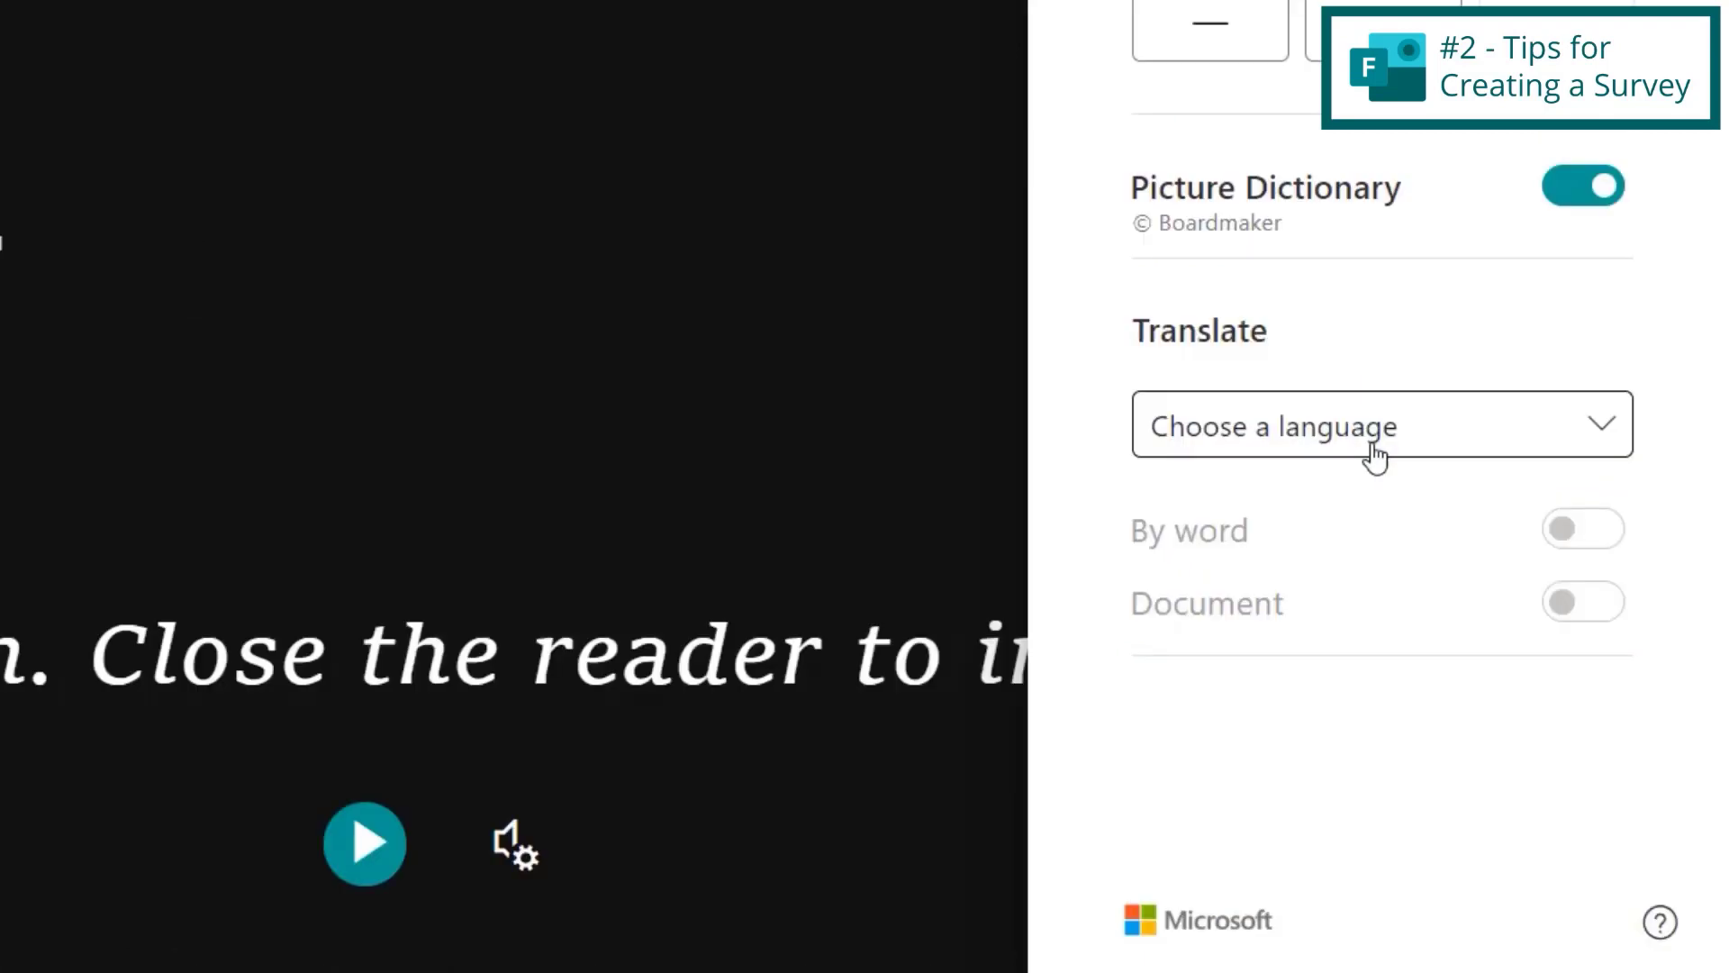
left_click(1373, 455)
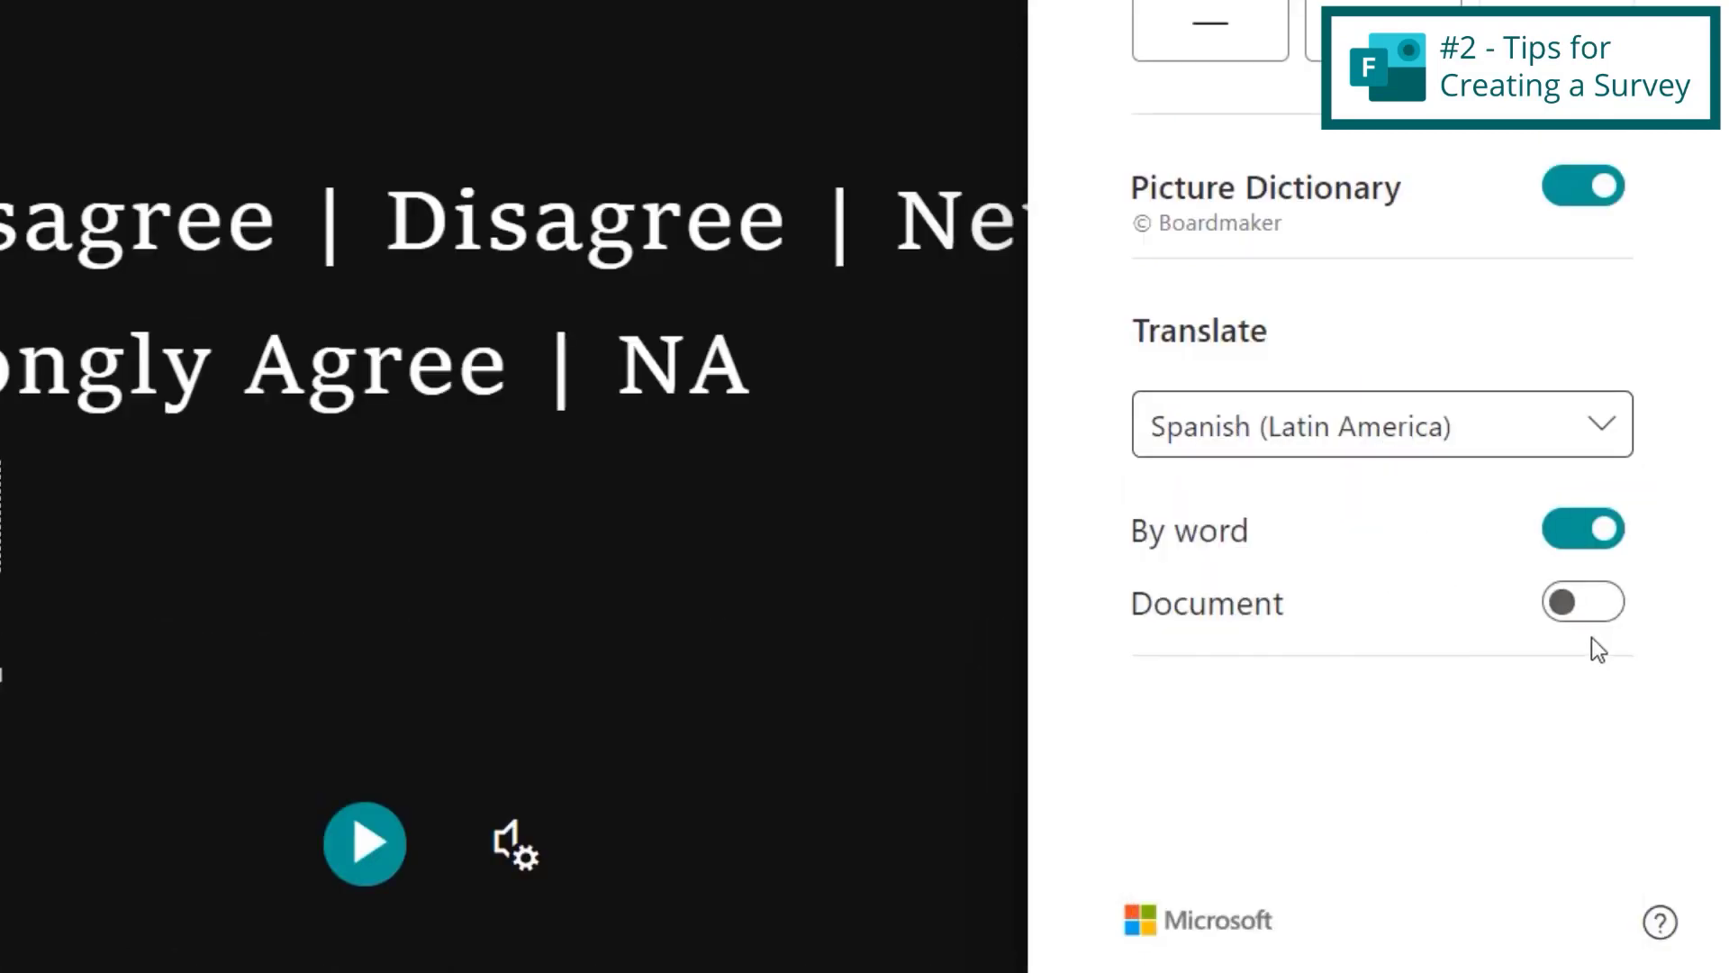
left_click(1609, 620)
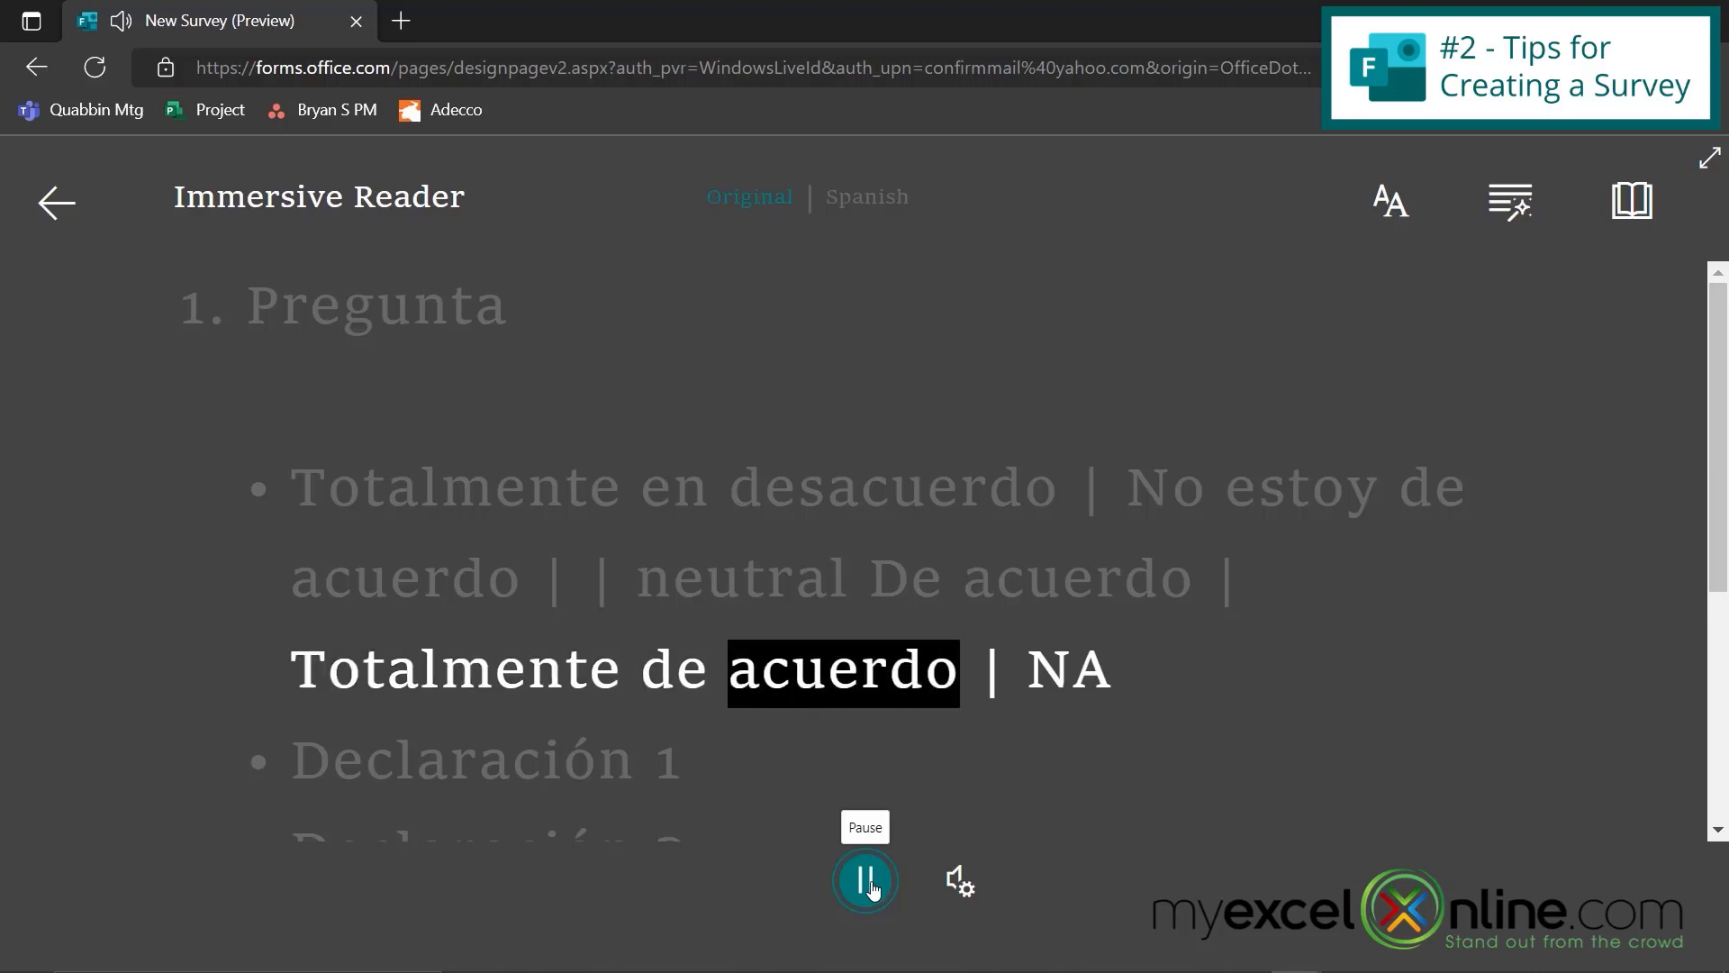
left_click(866, 881)
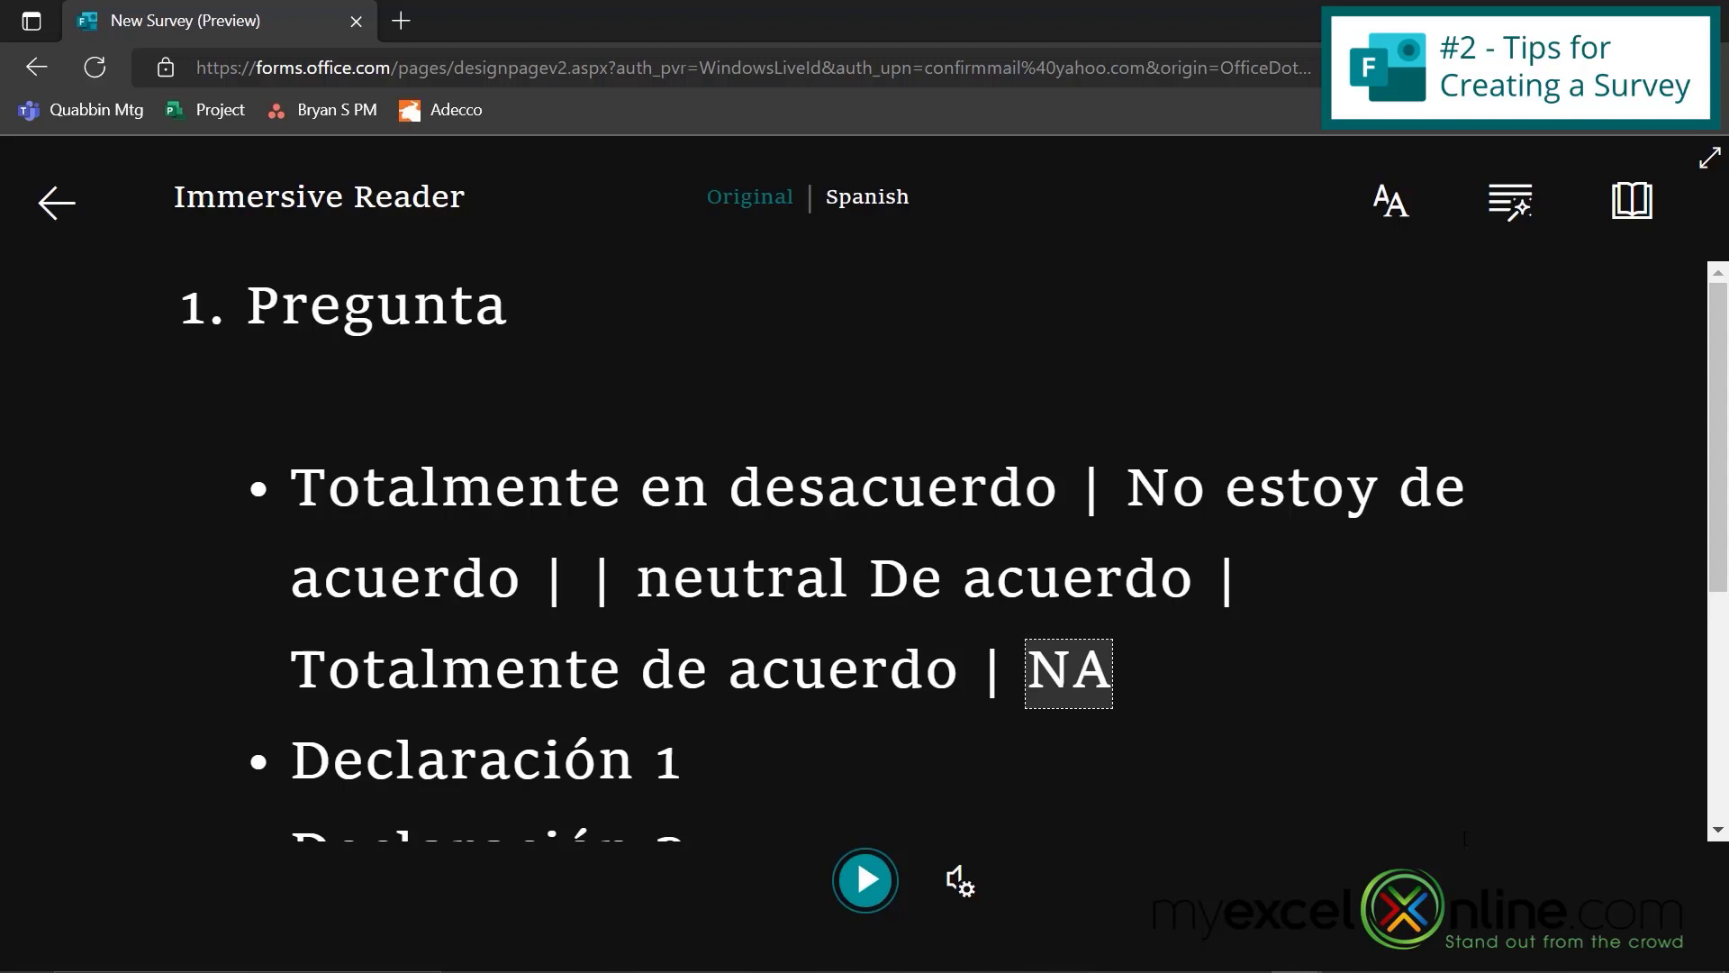
left_click(55, 202)
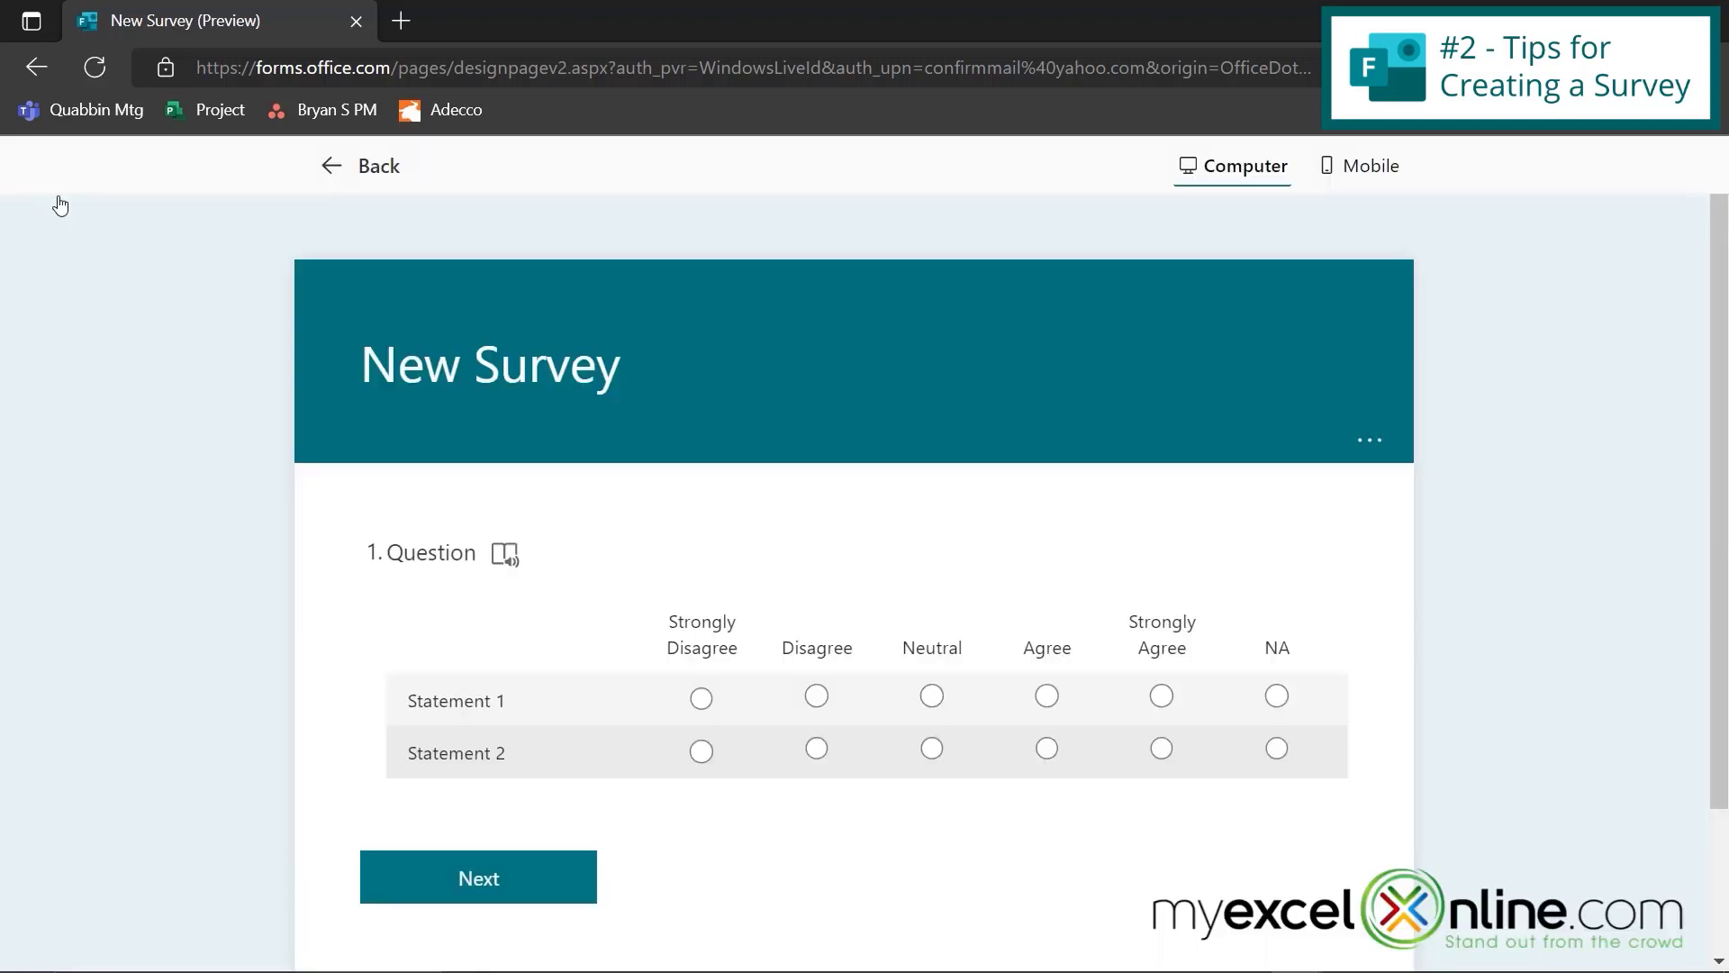
- Back in the New Survey editor, scroll through the Print Form preview and cancel without printing
left_click(362, 175)
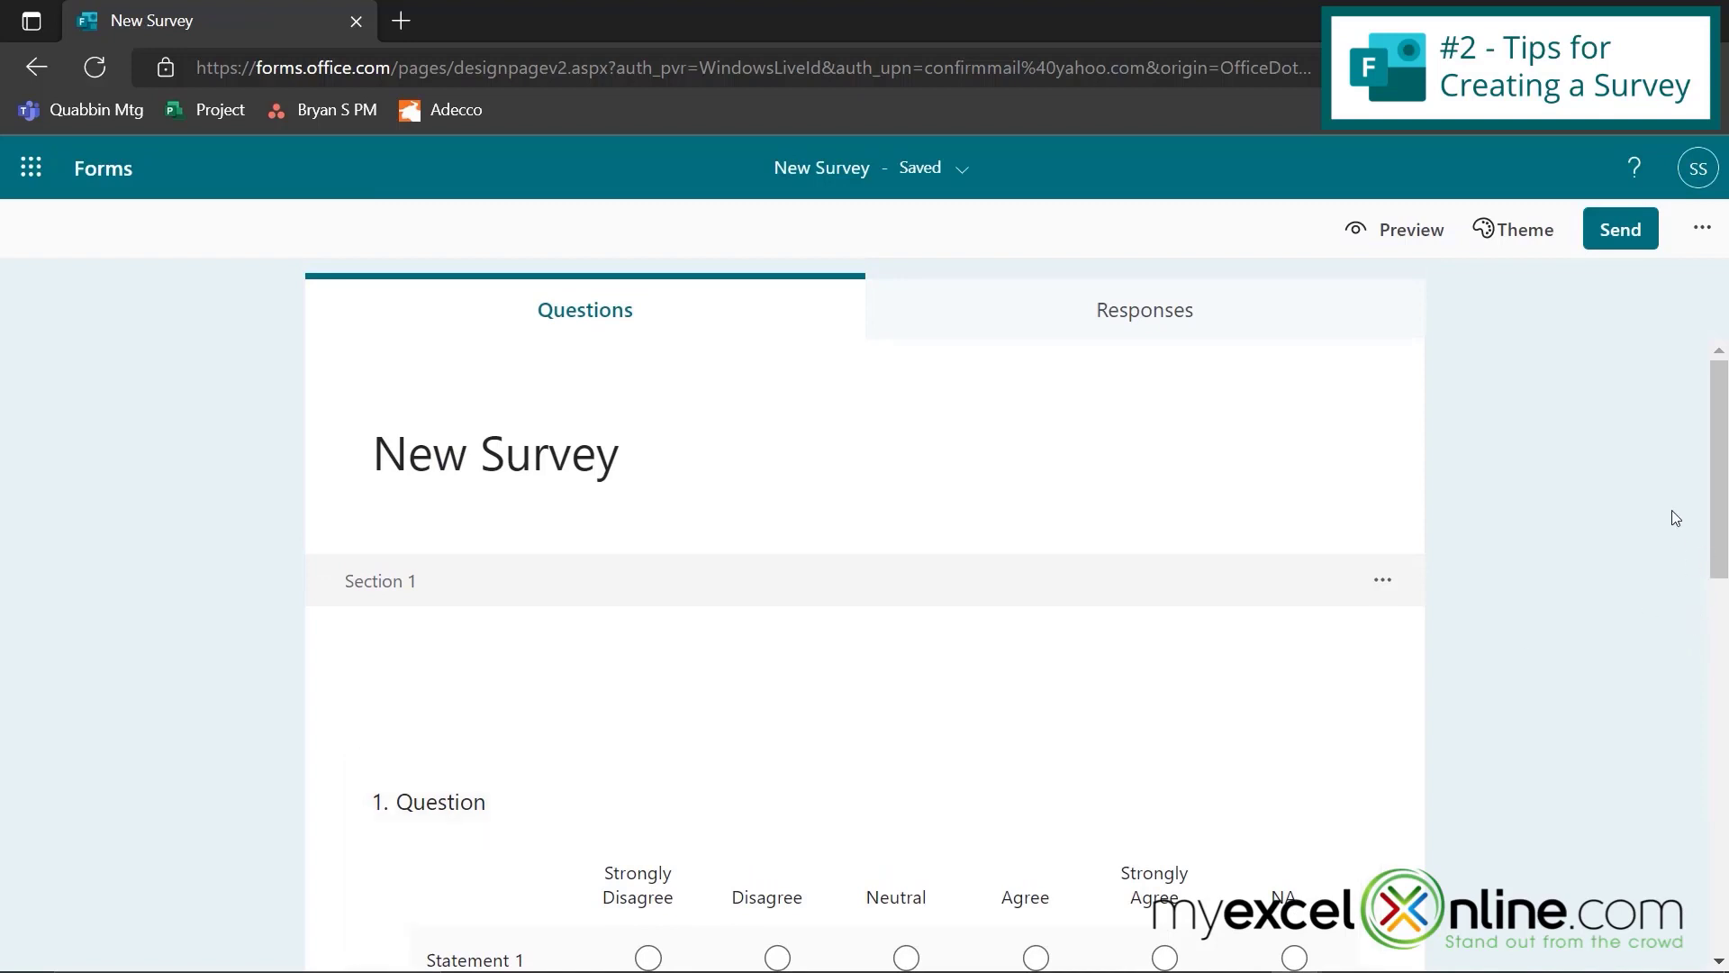
left_click(1698, 238)
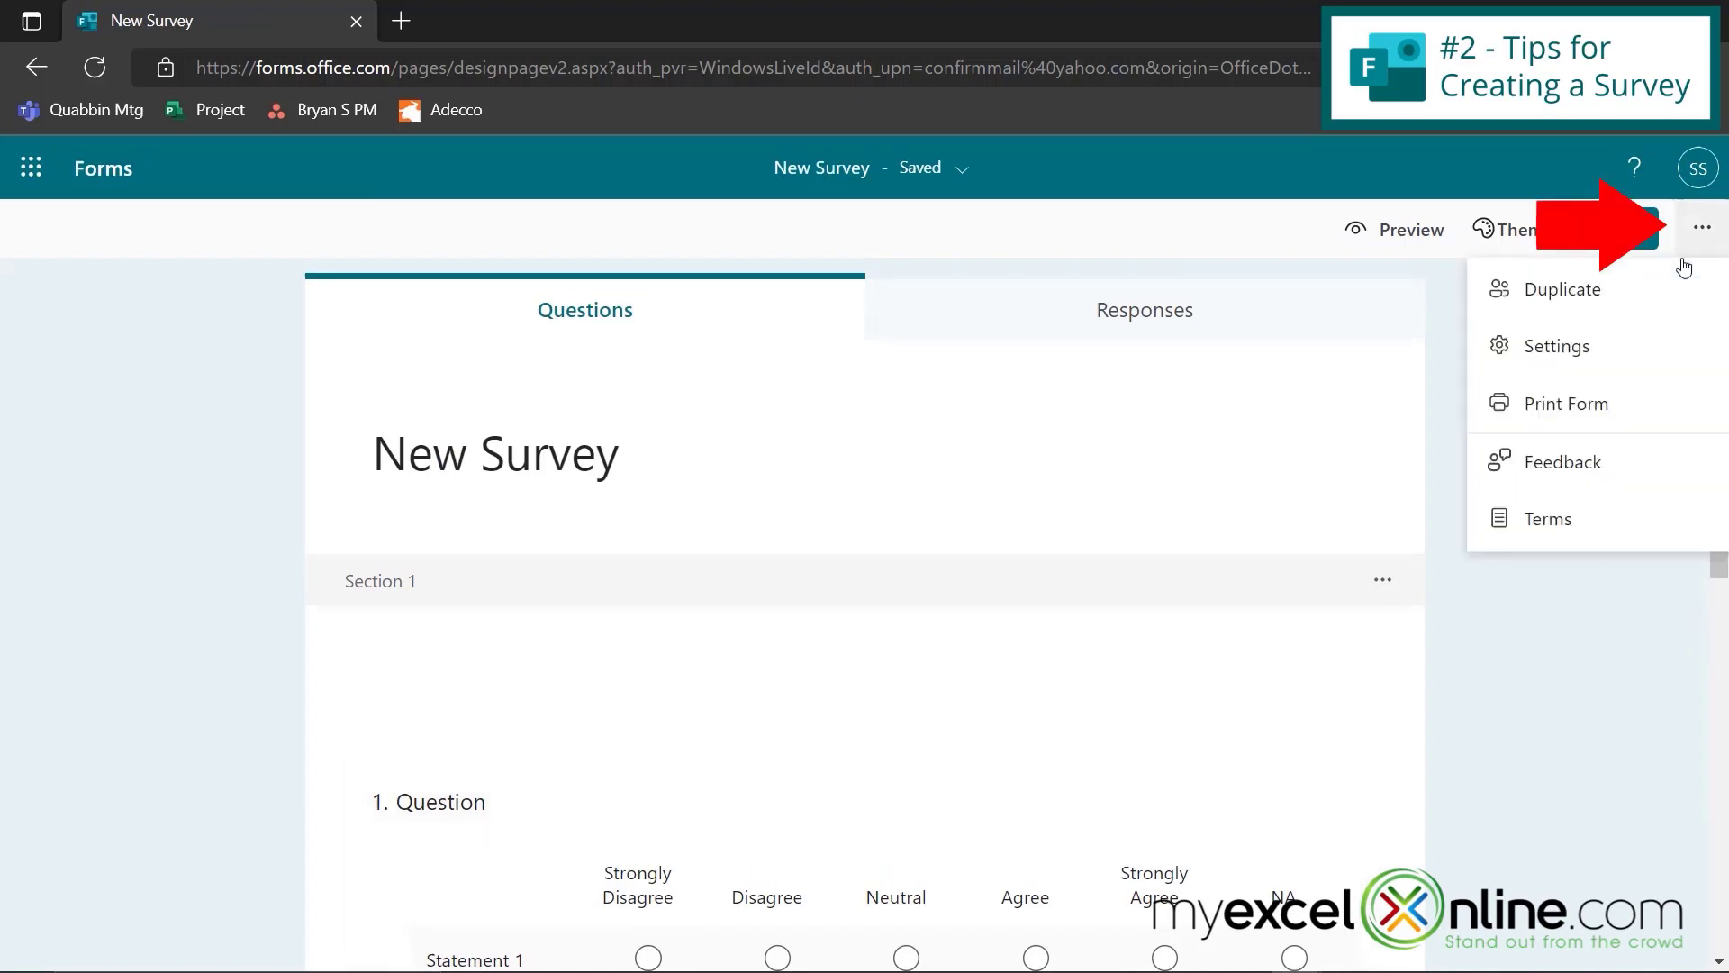
left_click(1578, 403)
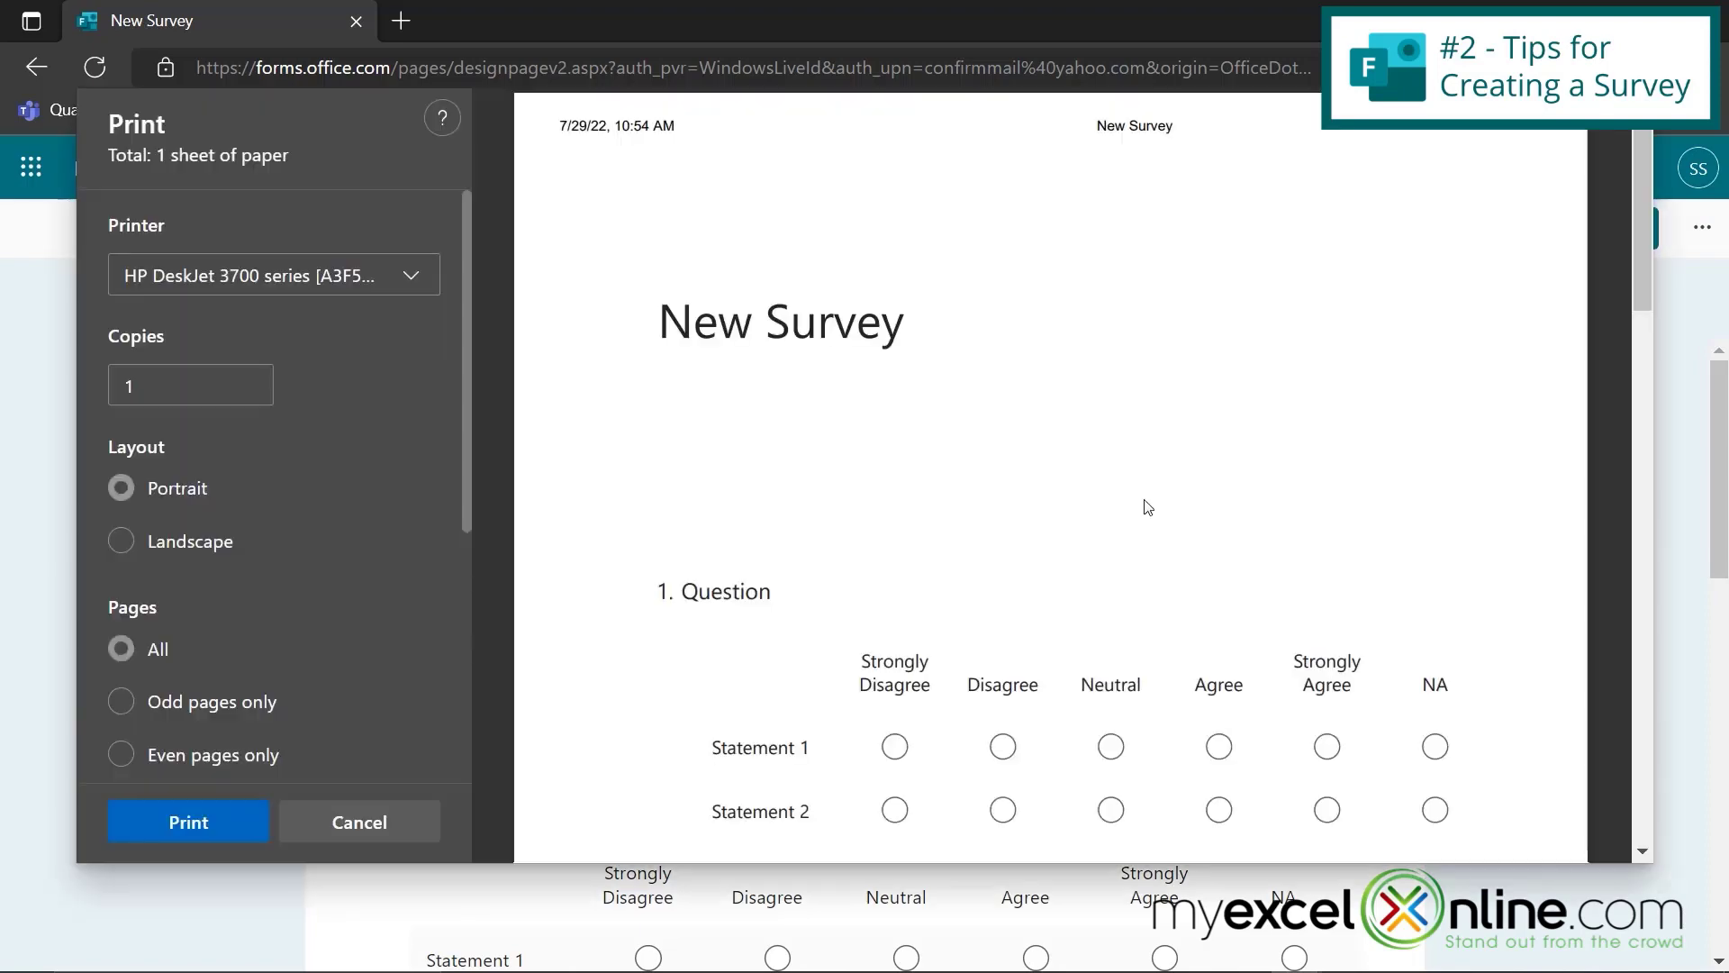
scroll(1144, 501, "down", 10)
scroll(1148, 507, "down", 1)
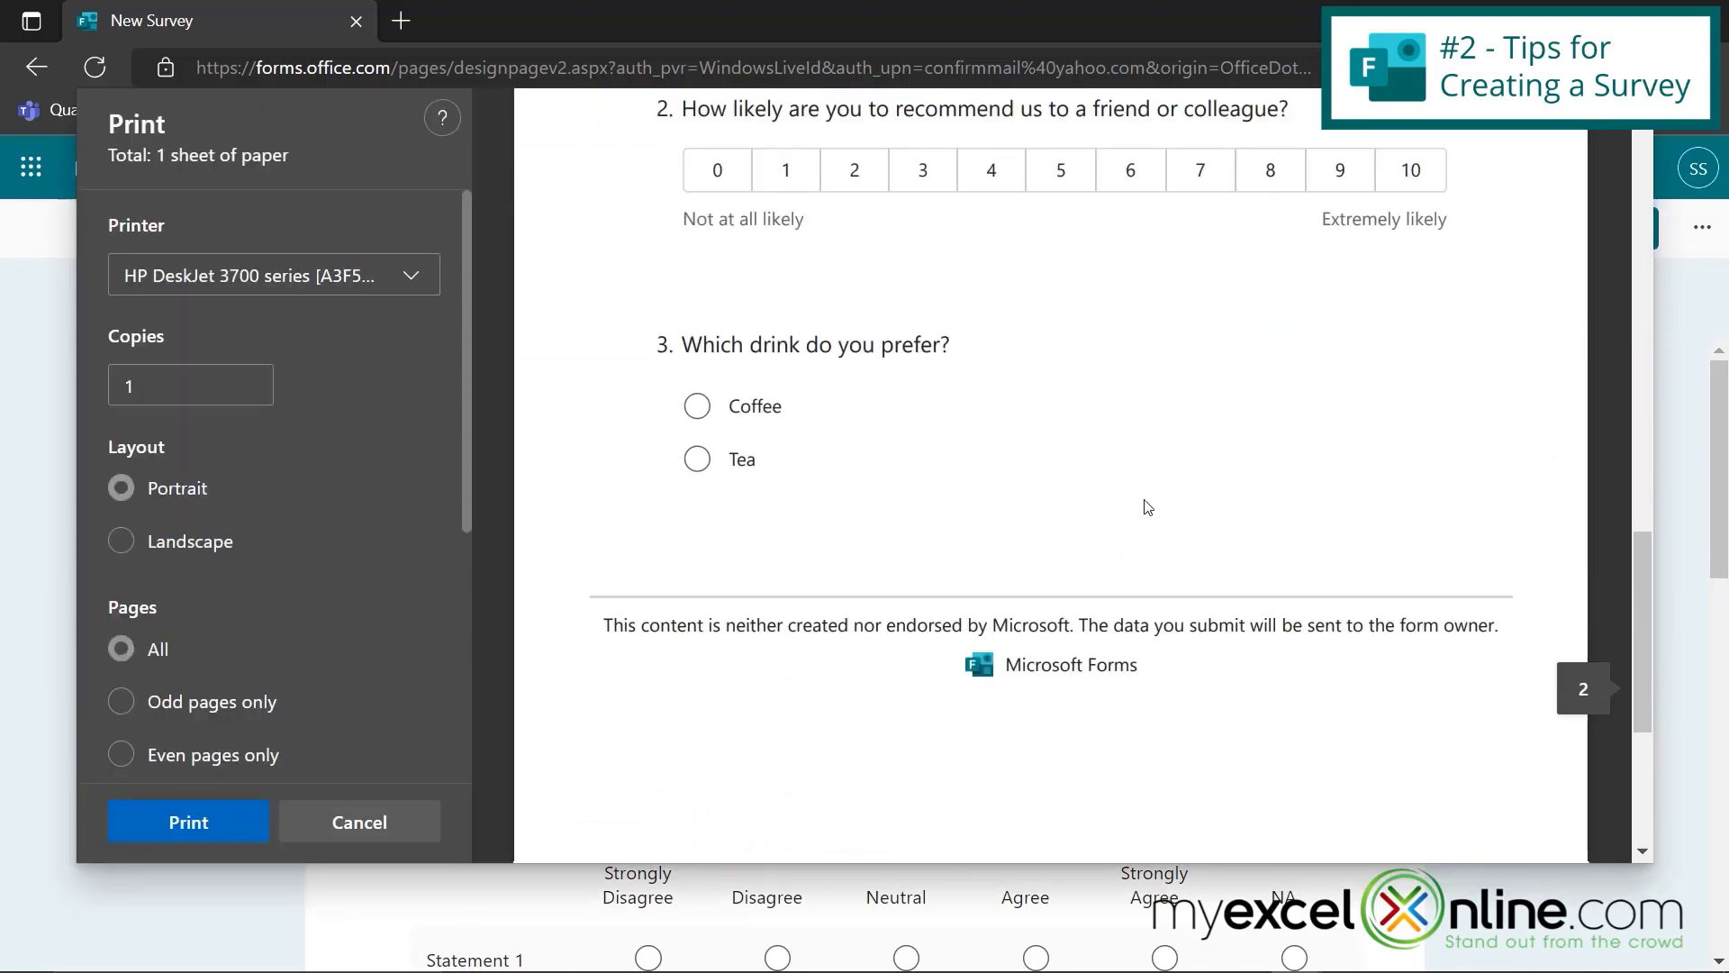
scroll(1149, 507, "down", 5)
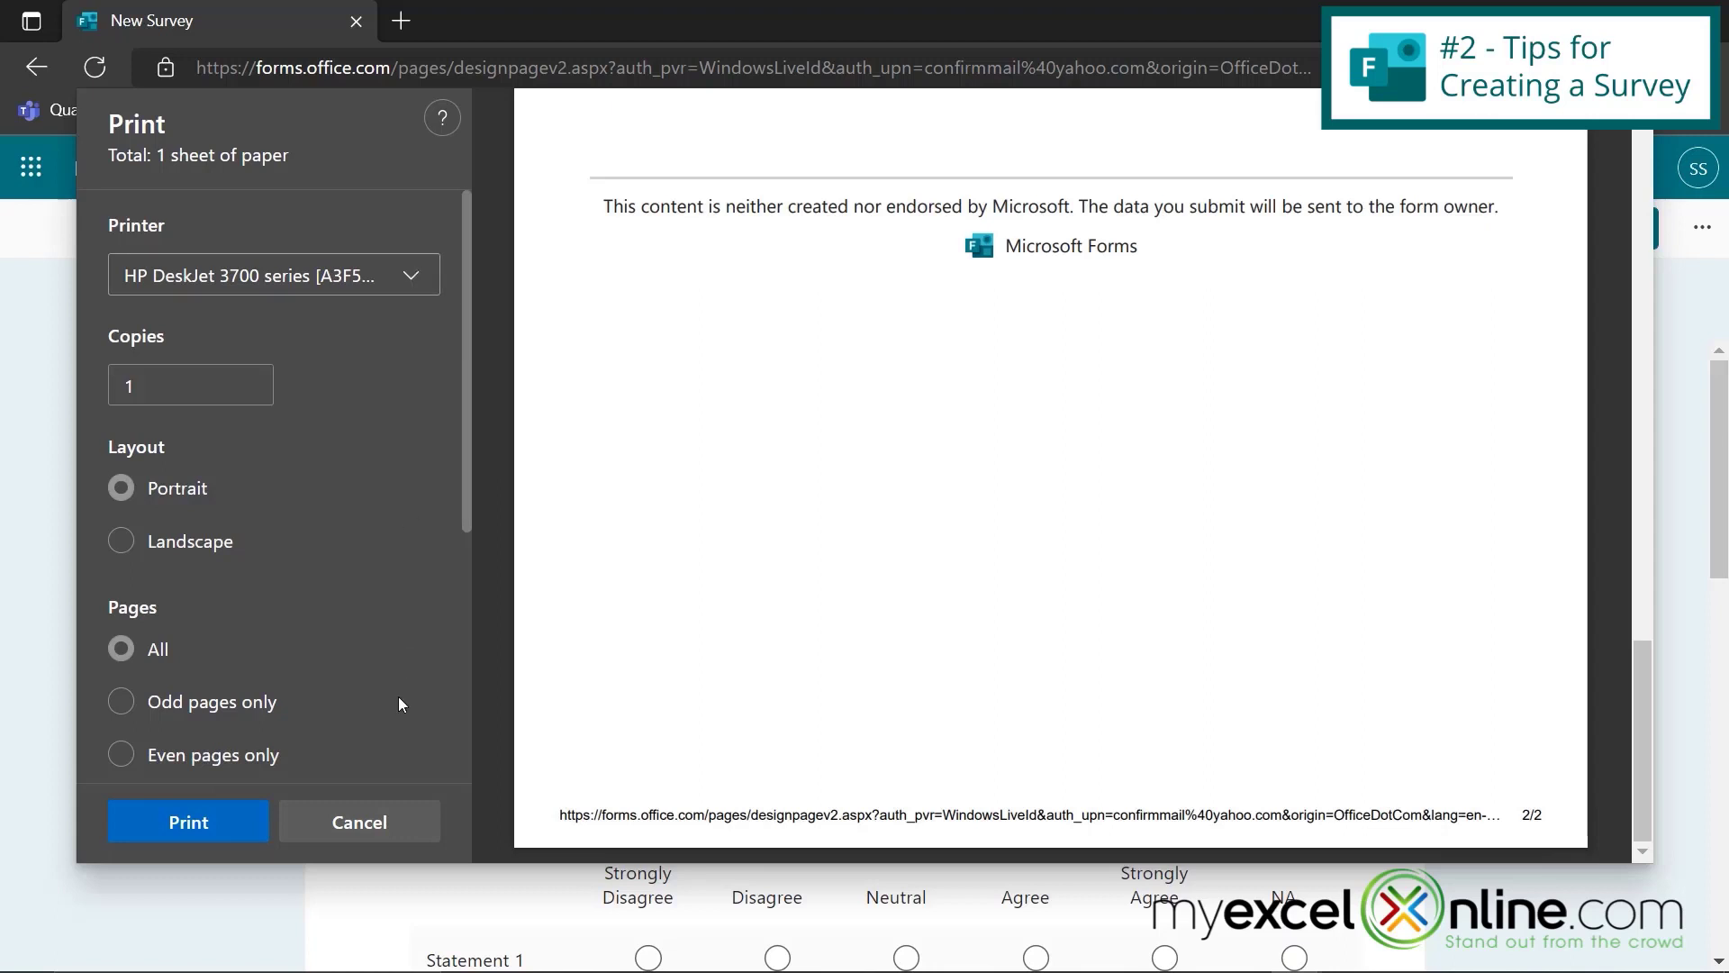
left_click(359, 823)
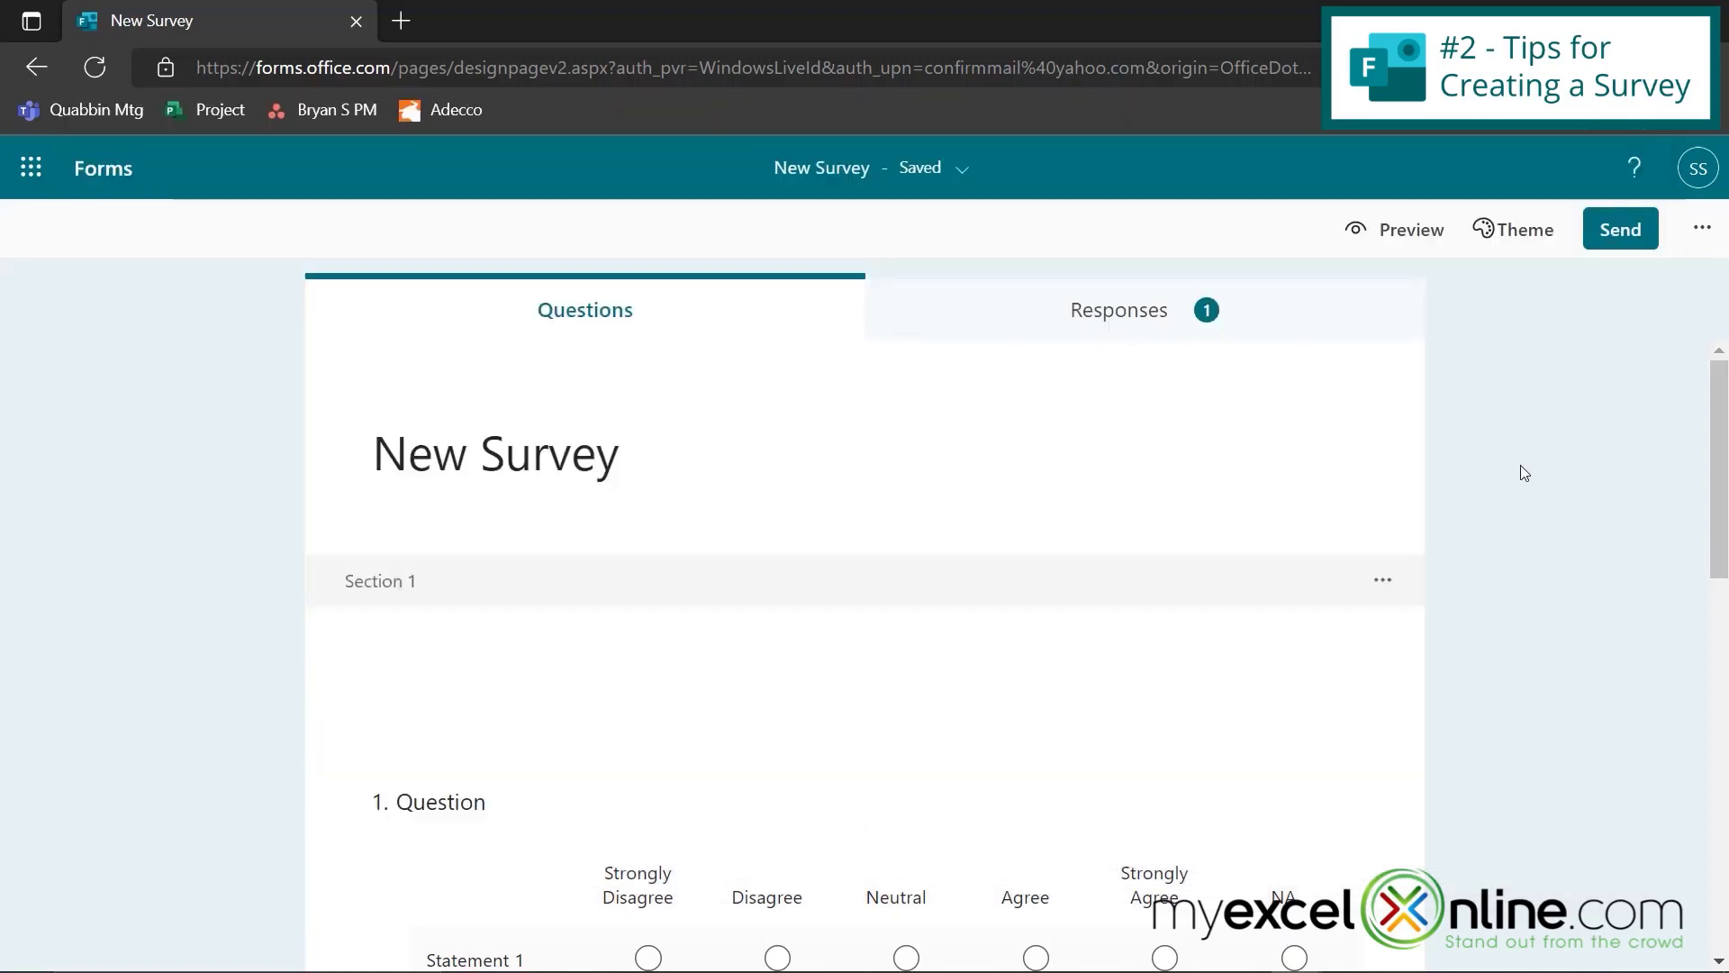
- In Settings, enable a custom thank-you message and replace it with 'Thanks for your time!'
left_click(1702, 228)
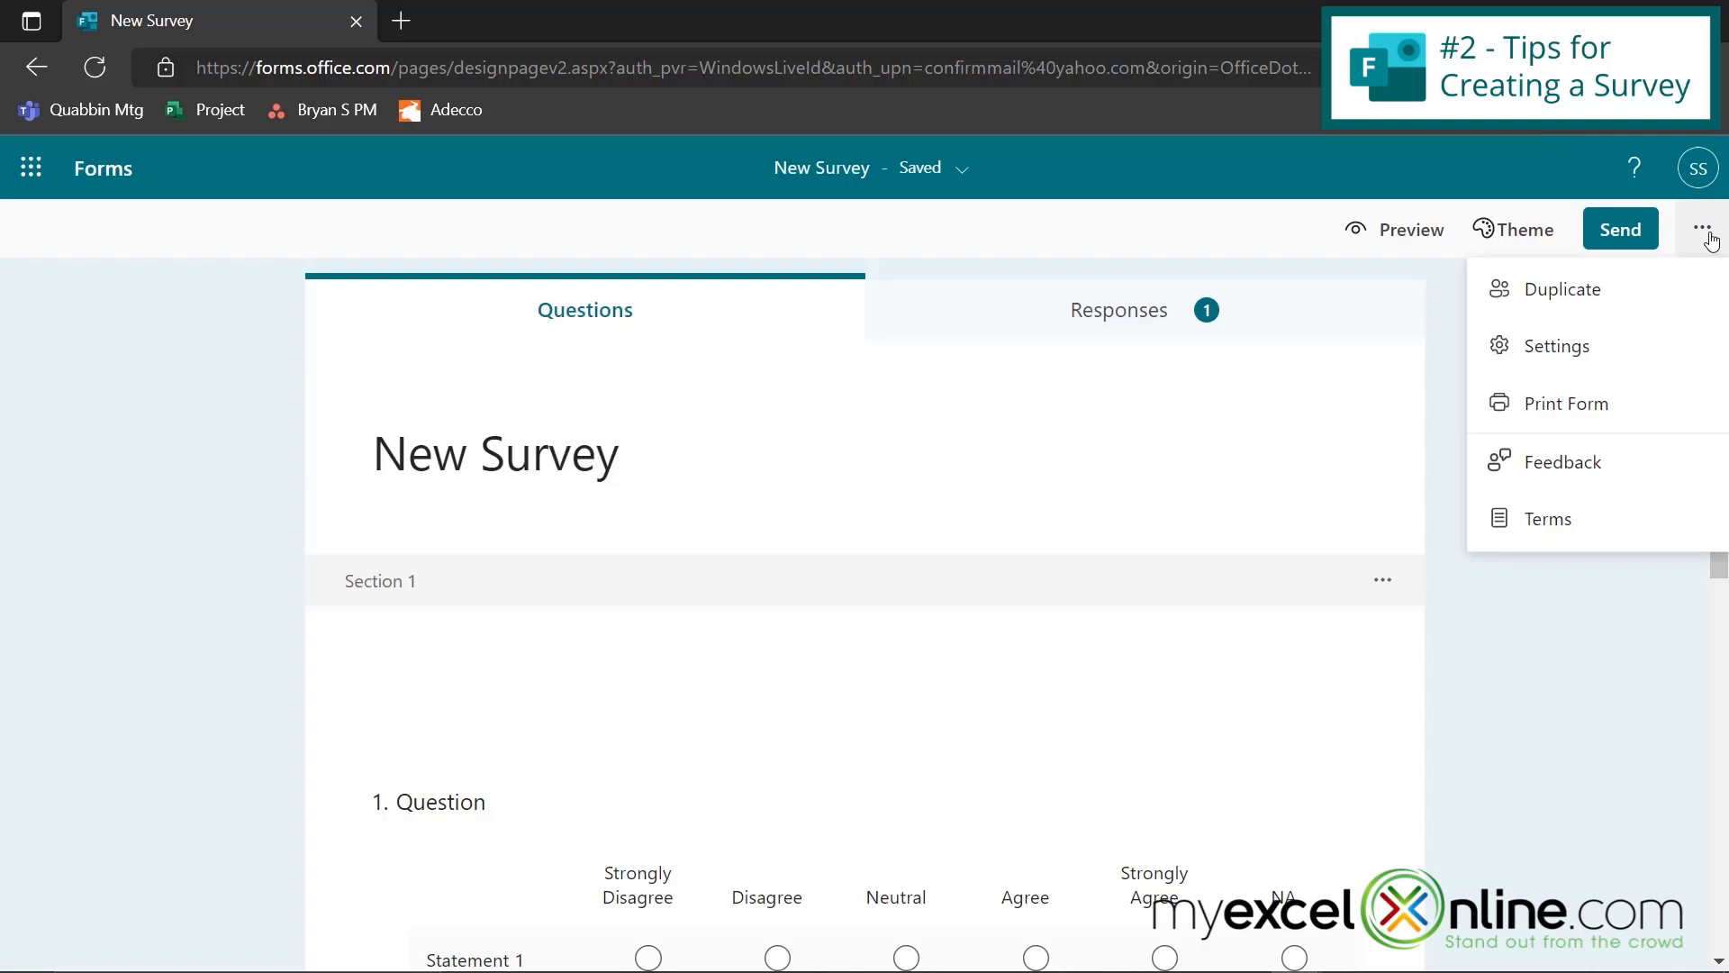
left_click(1558, 347)
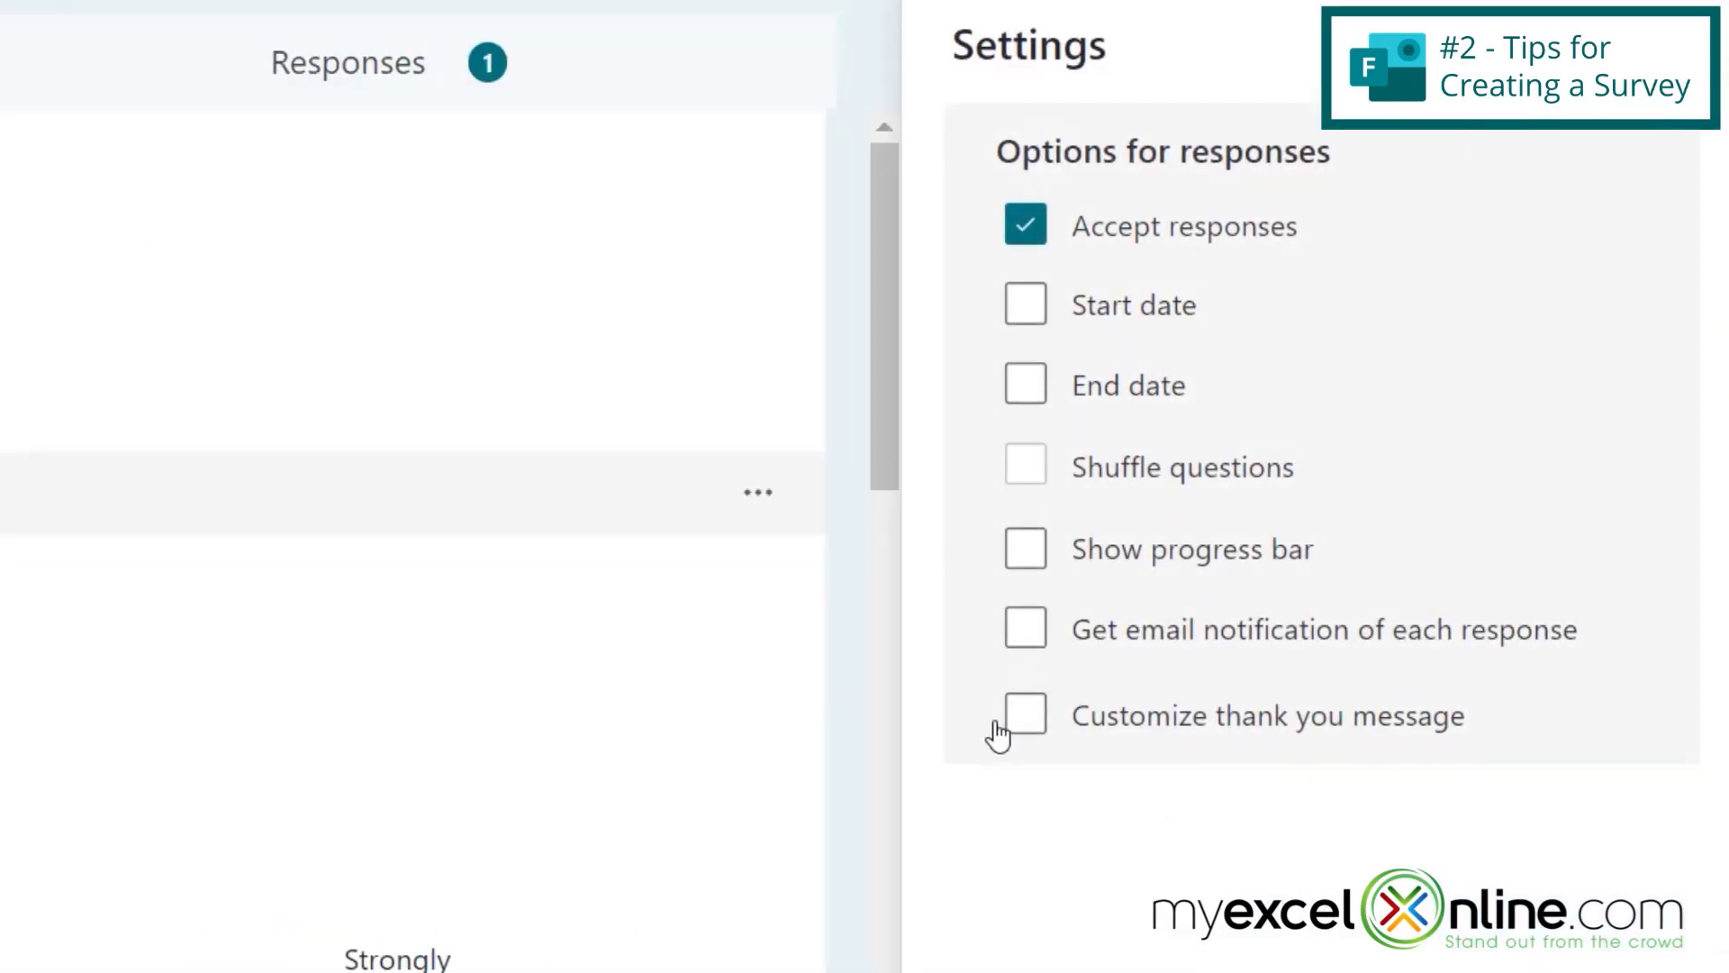
left_click(1020, 733)
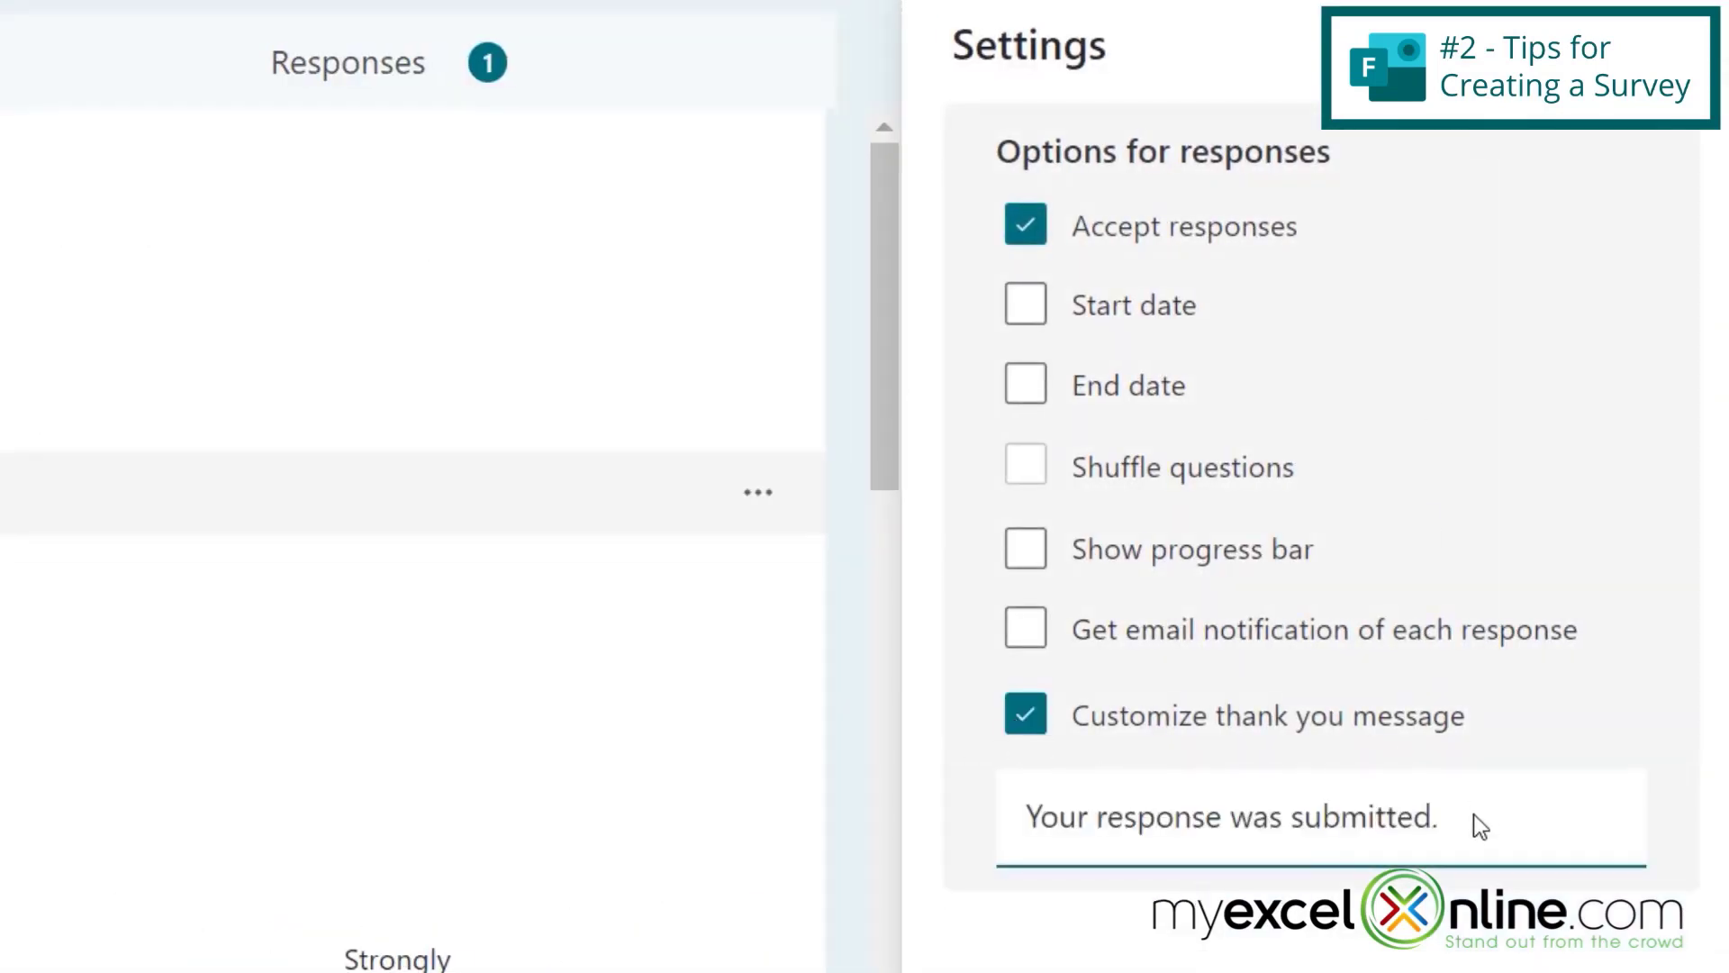
triple_click(1468, 812)
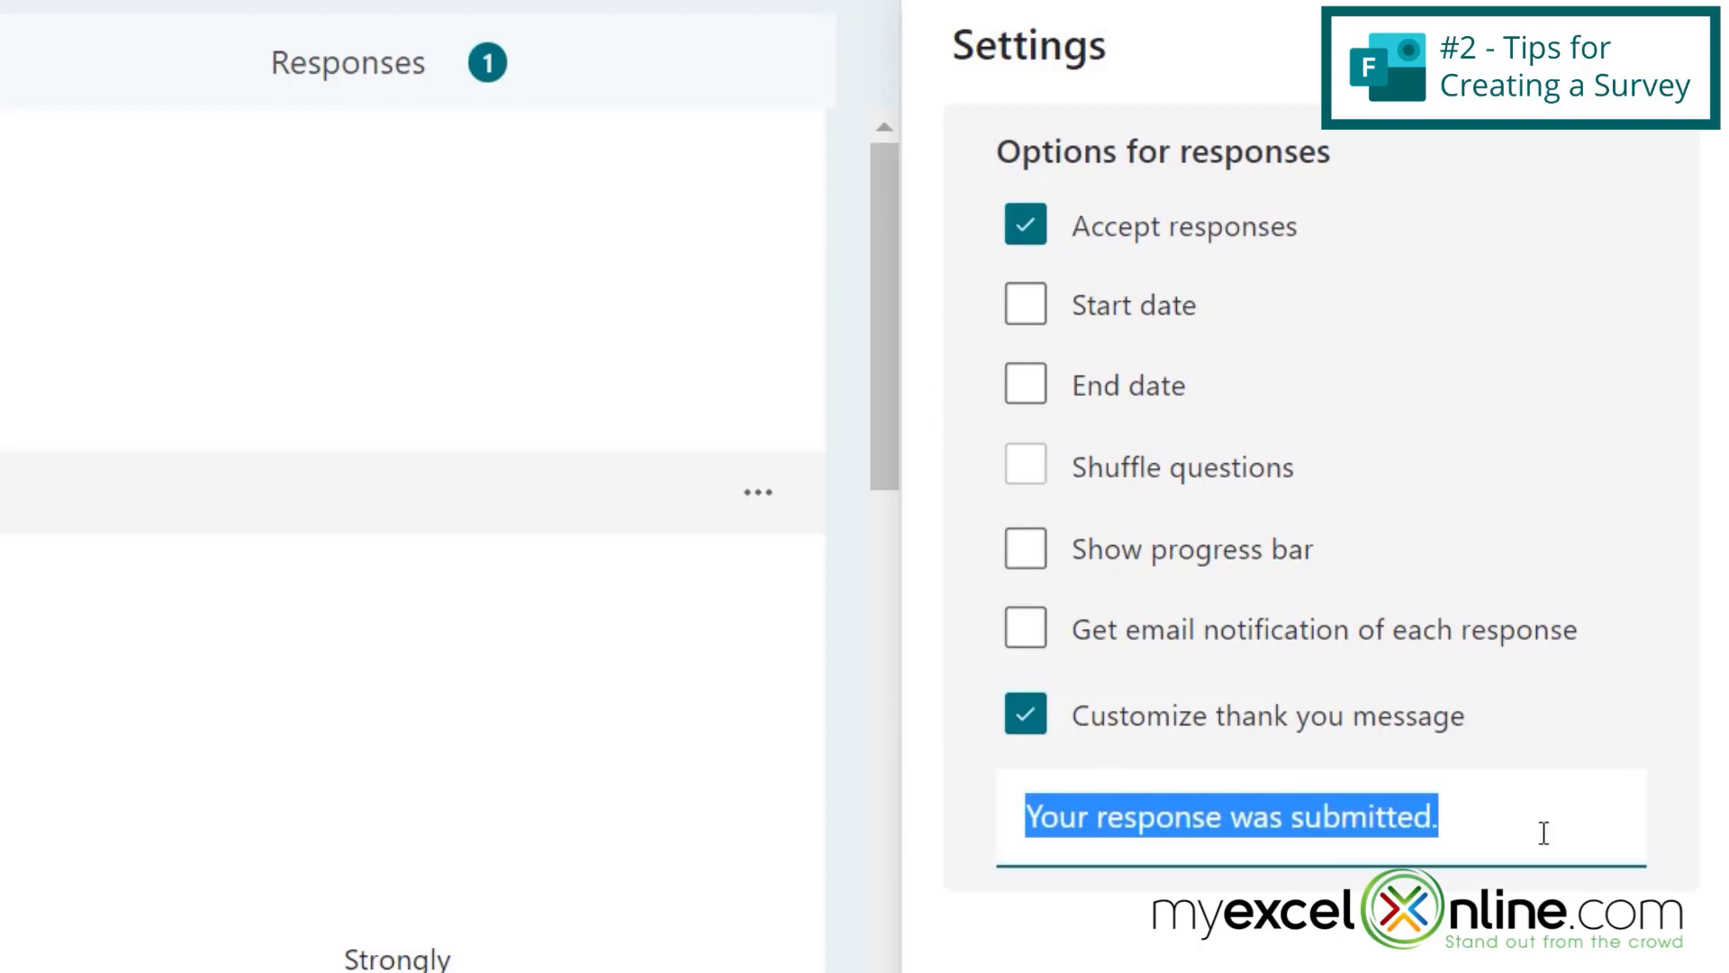
type("Thanks for you")
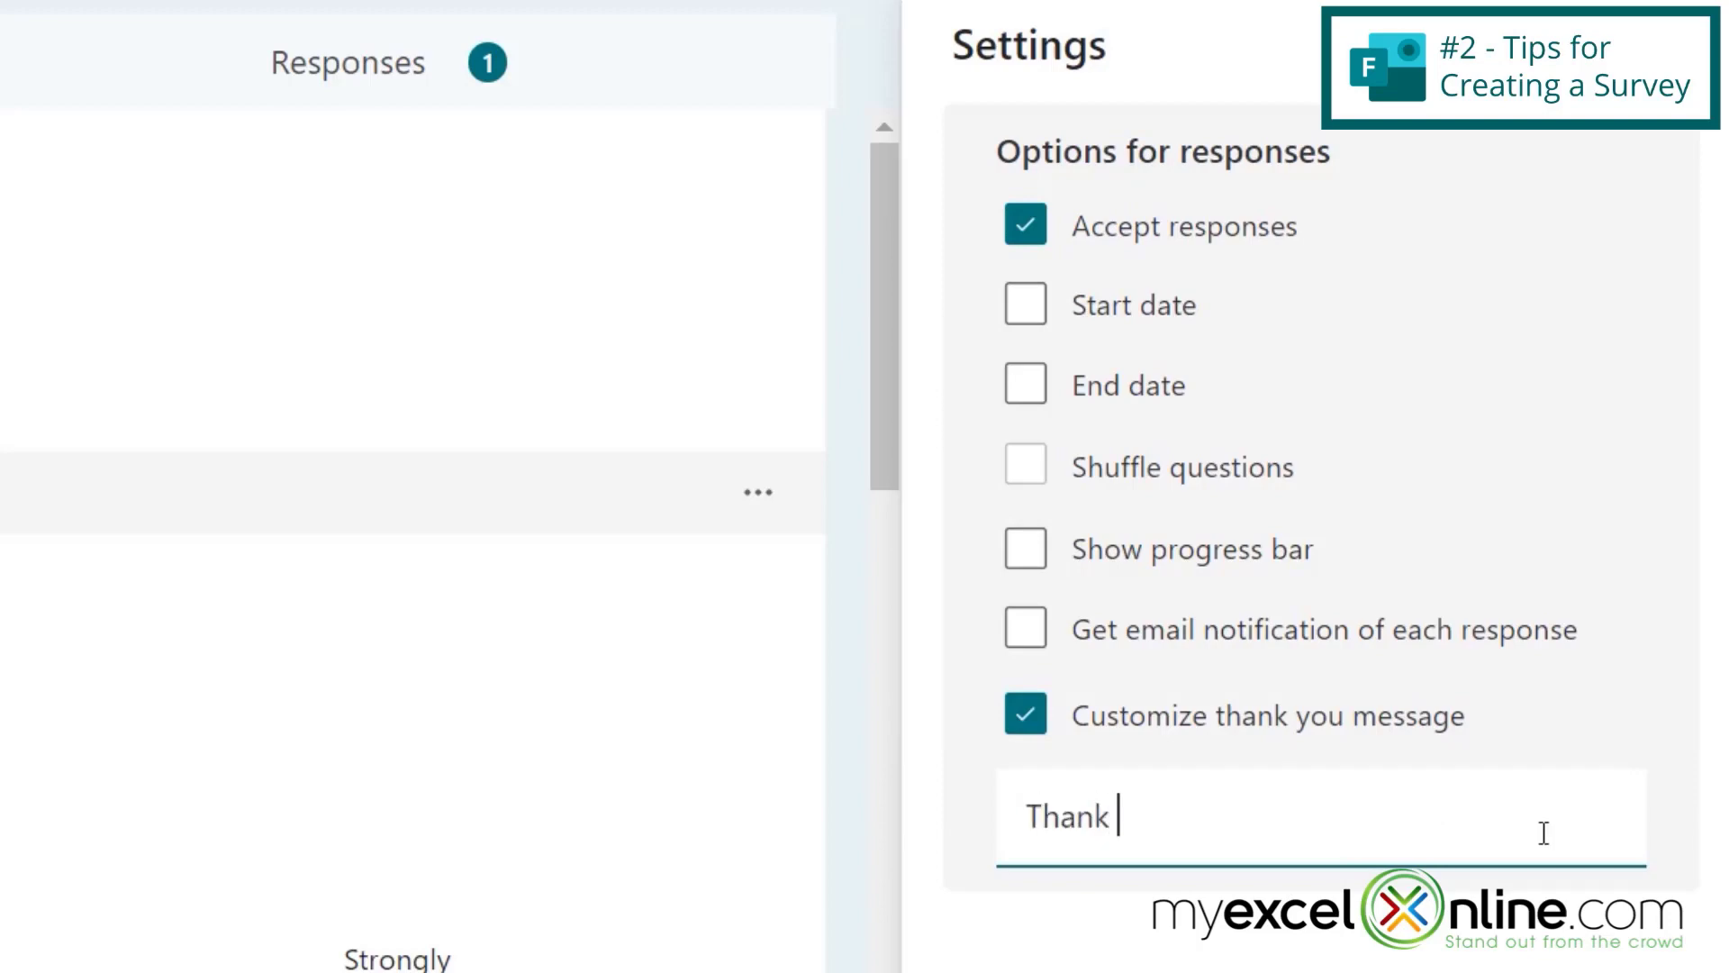
type("r time")
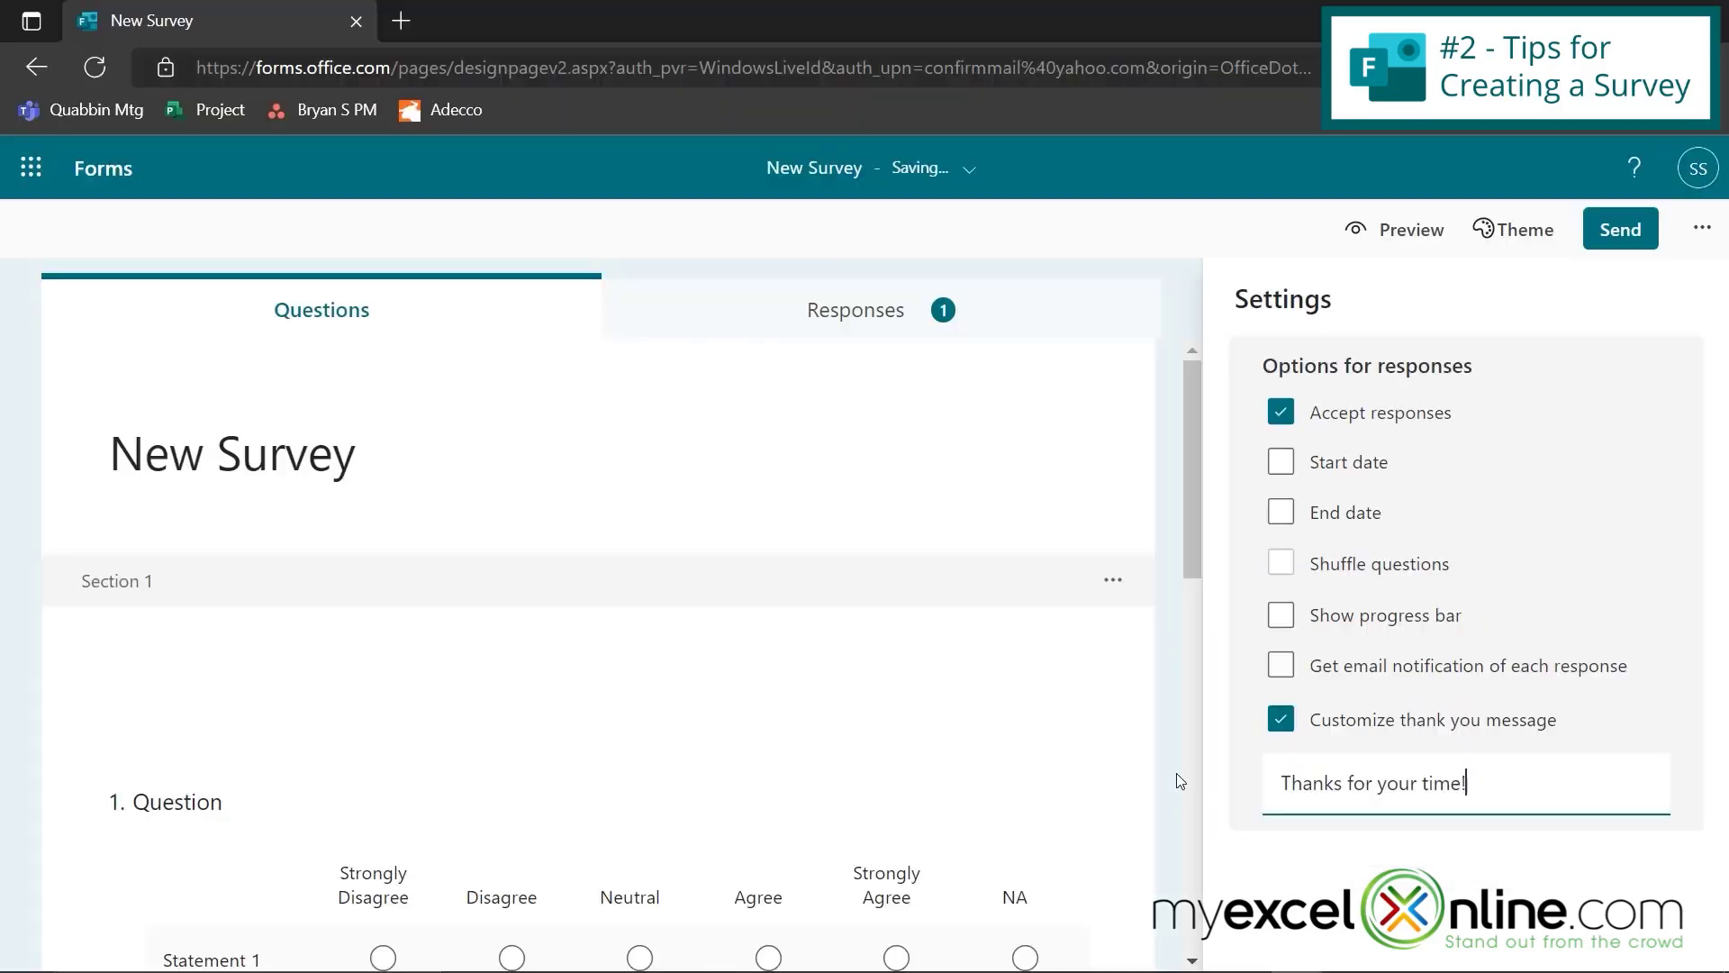
type("!")
- Submit a test response in Preview and check the 'Thanks for your time!' page appears
left_click(1176, 773)
left_click(1377, 232)
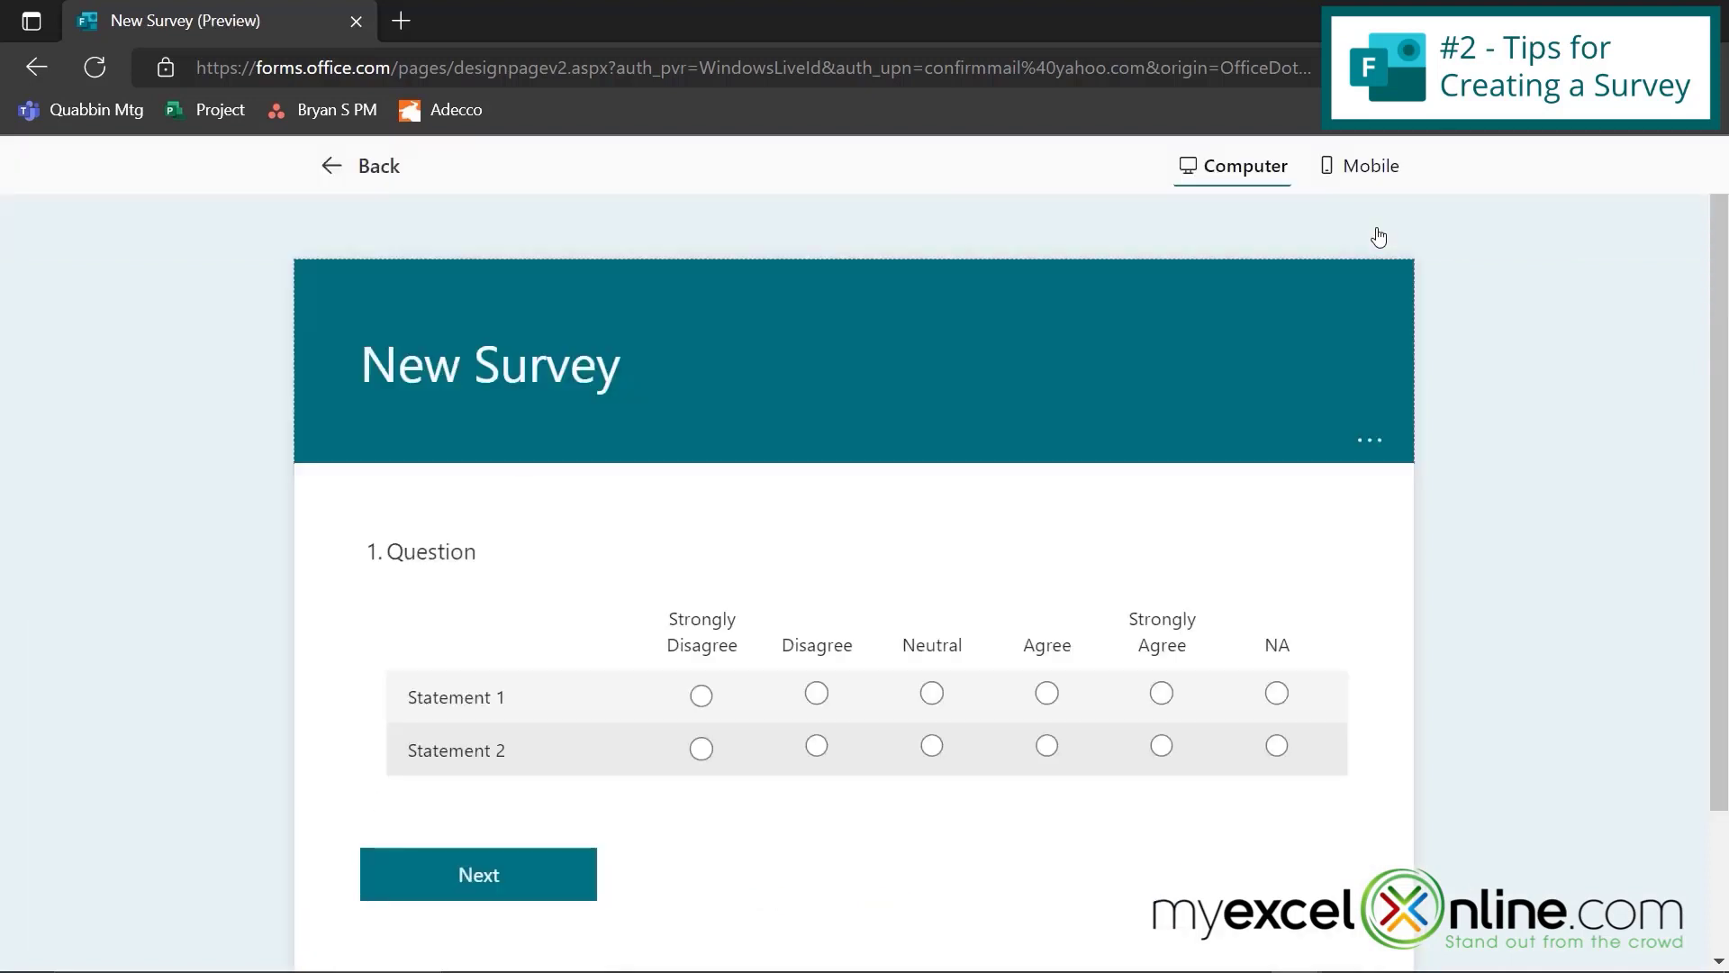
left_click(488, 881)
scroll(907, 872, "down", 5)
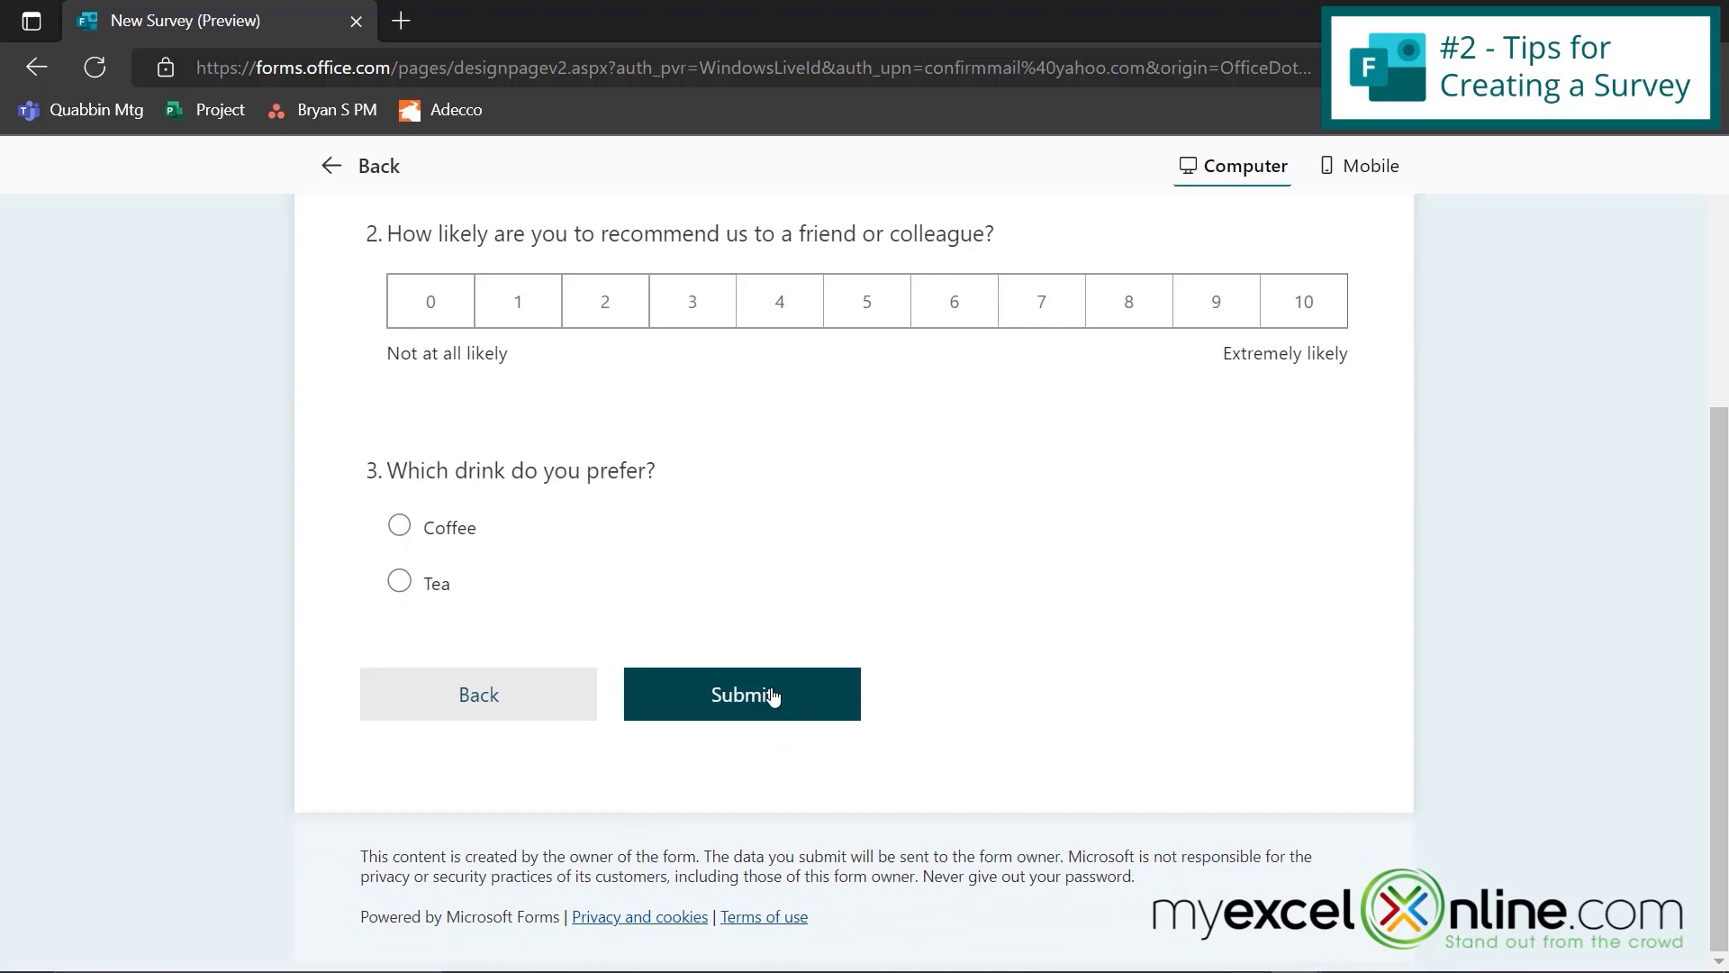
left_click(772, 695)
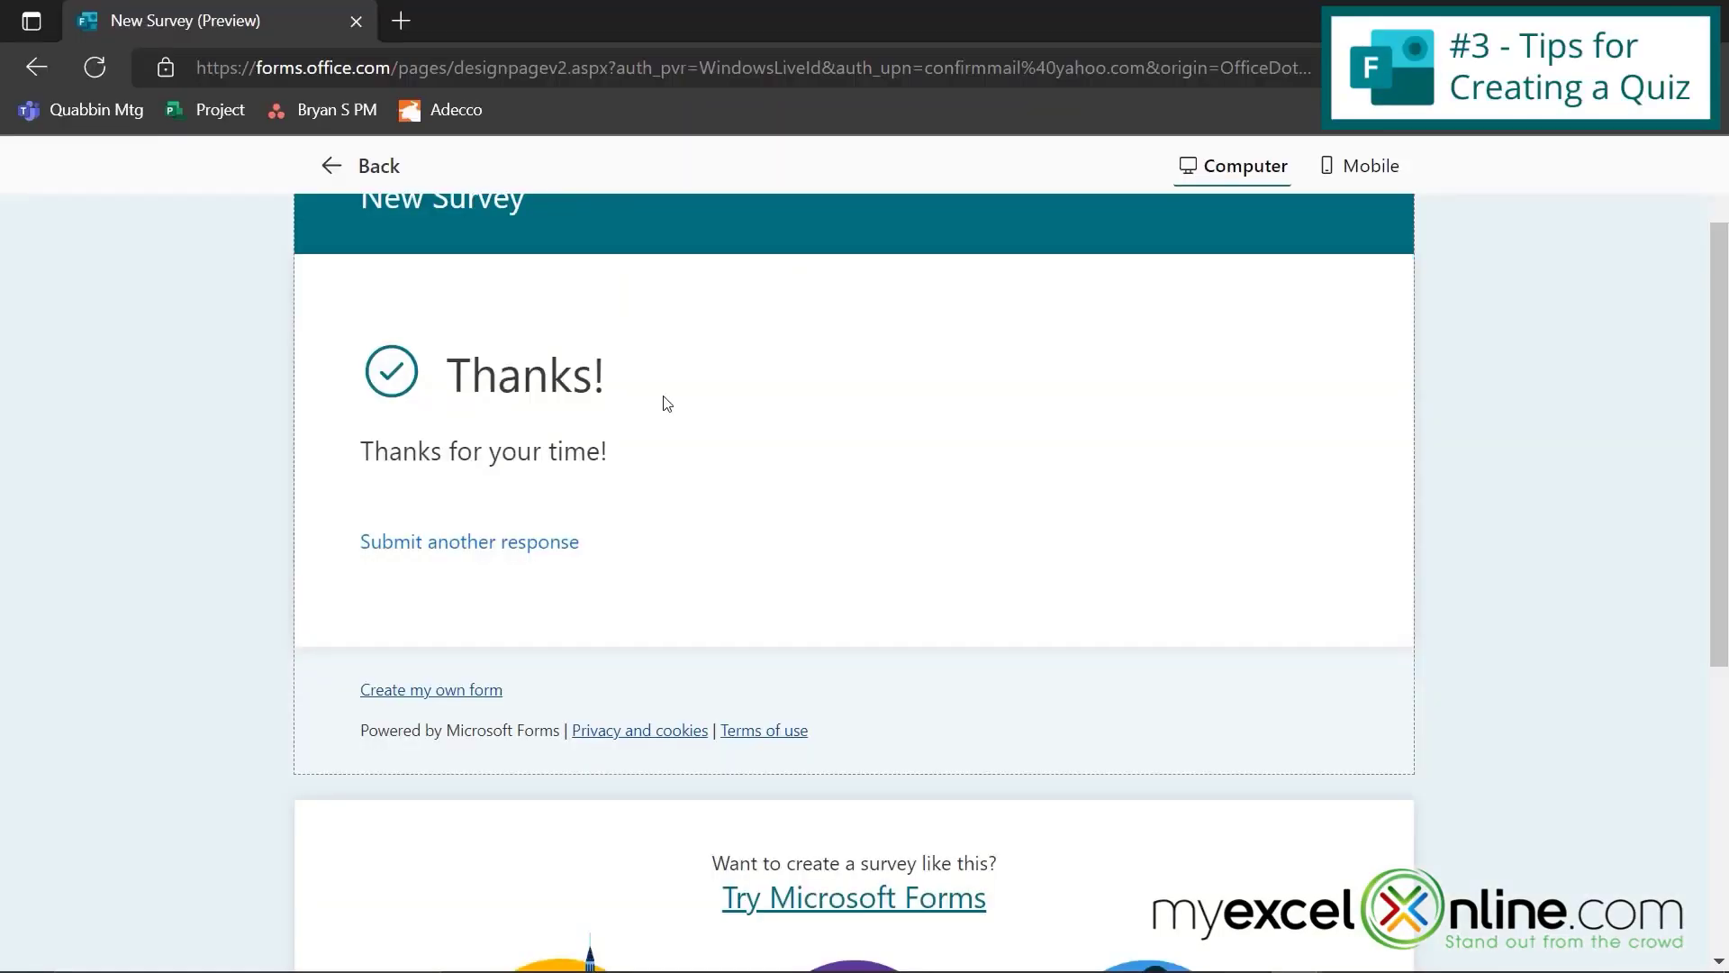
scroll(666, 403, "up", 1)
- From the Forms home page, start a new blank quiz titled 'Today's Quiz'
left_click(360, 174)
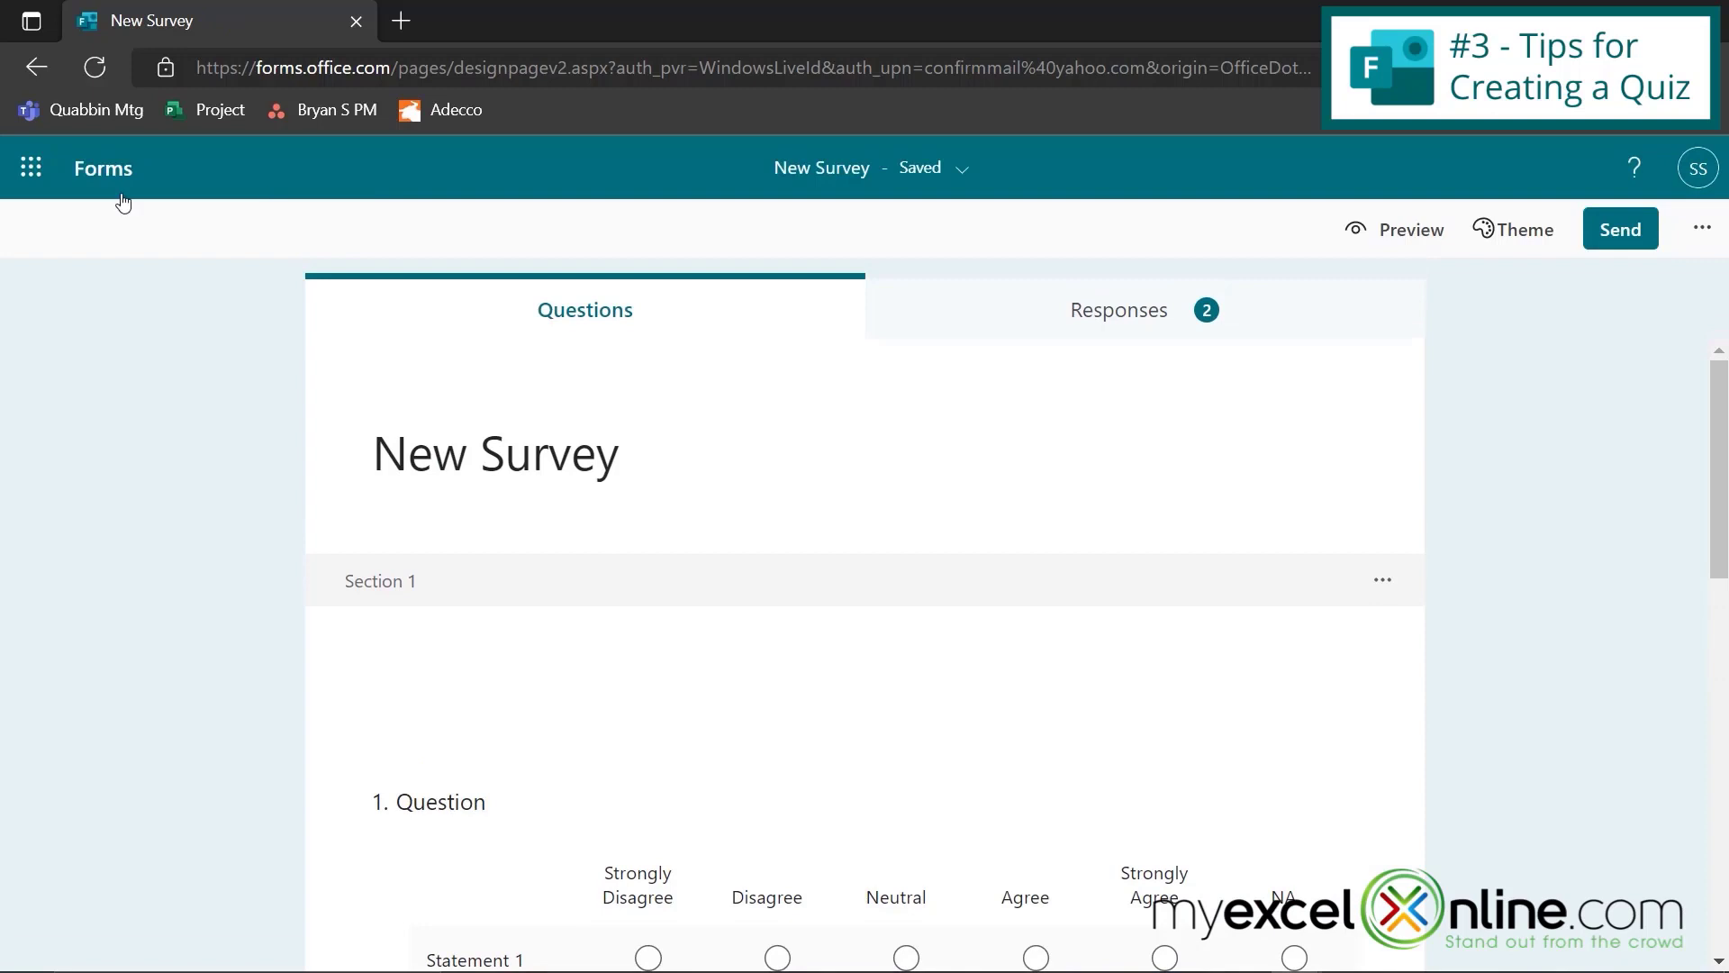
left_click(79, 178)
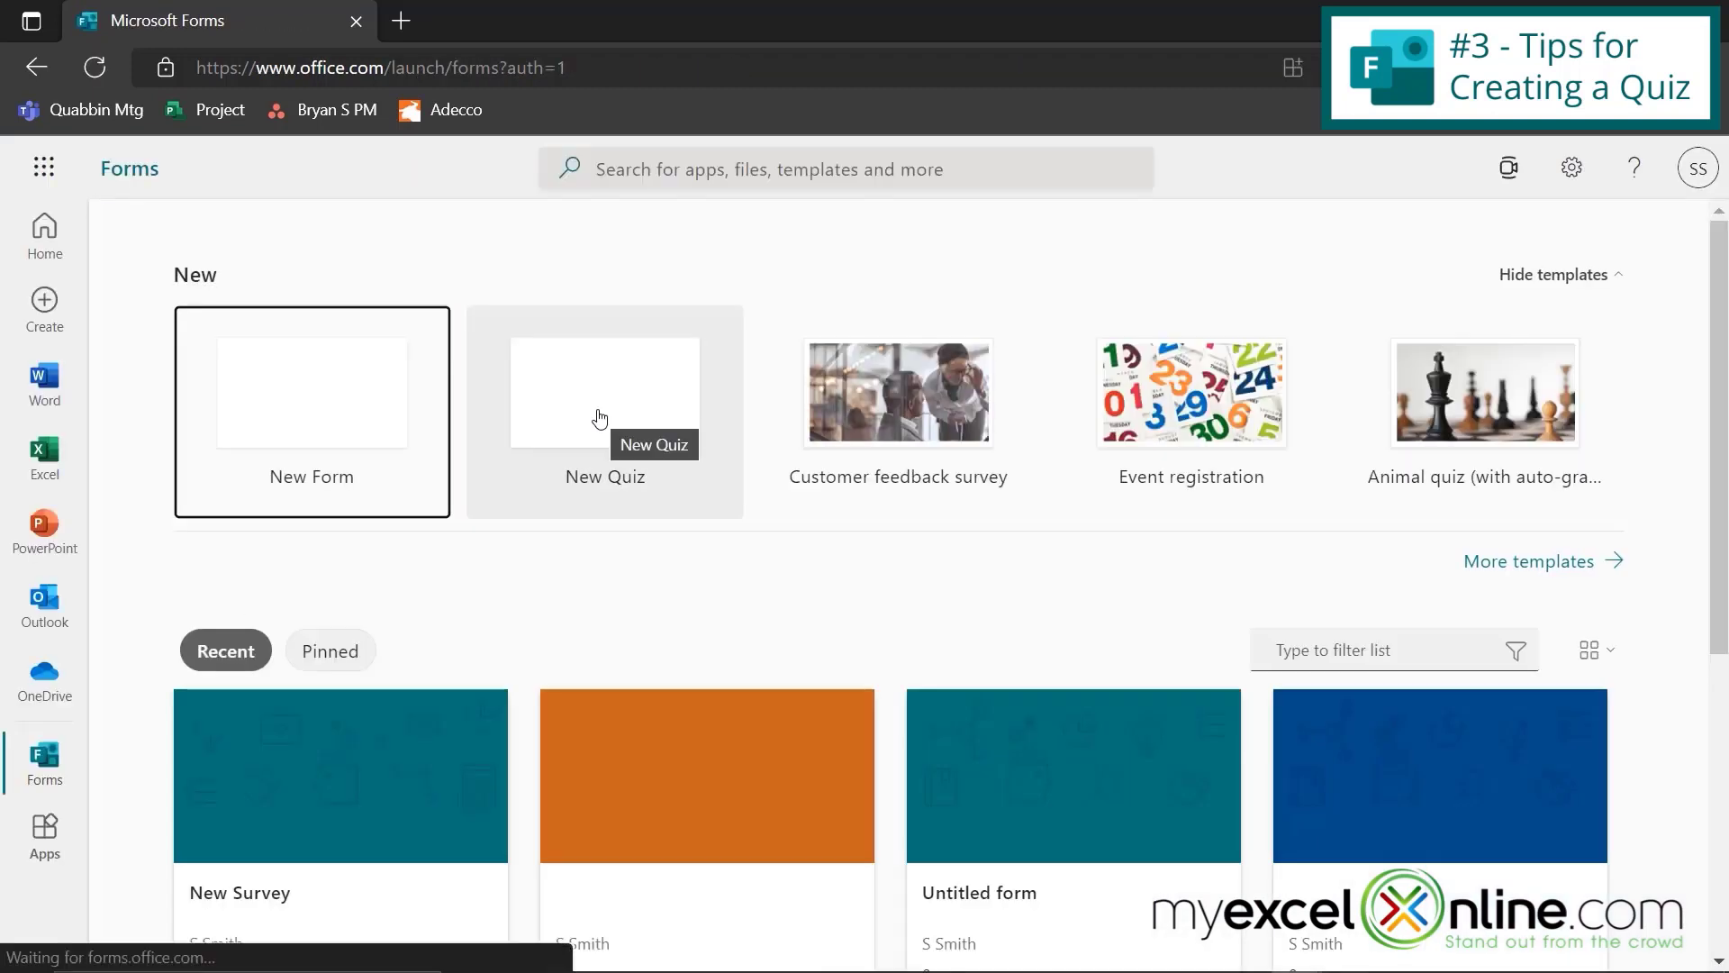
left_click(598, 418)
type("T")
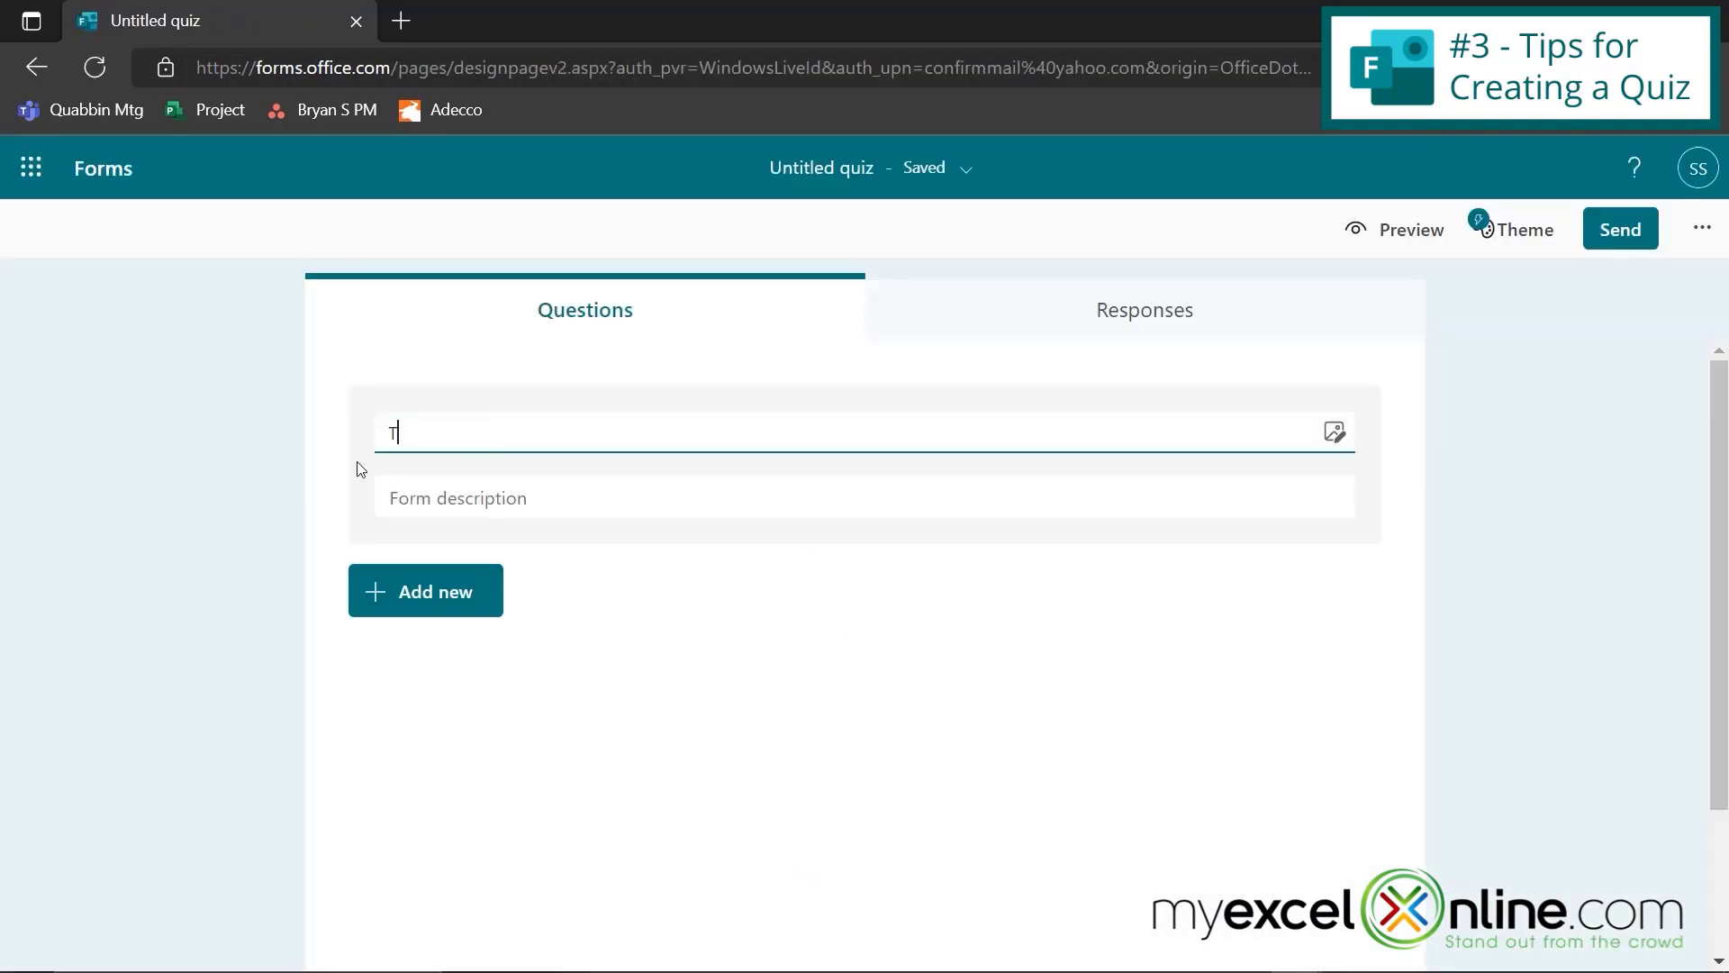
type("oday's Qui")
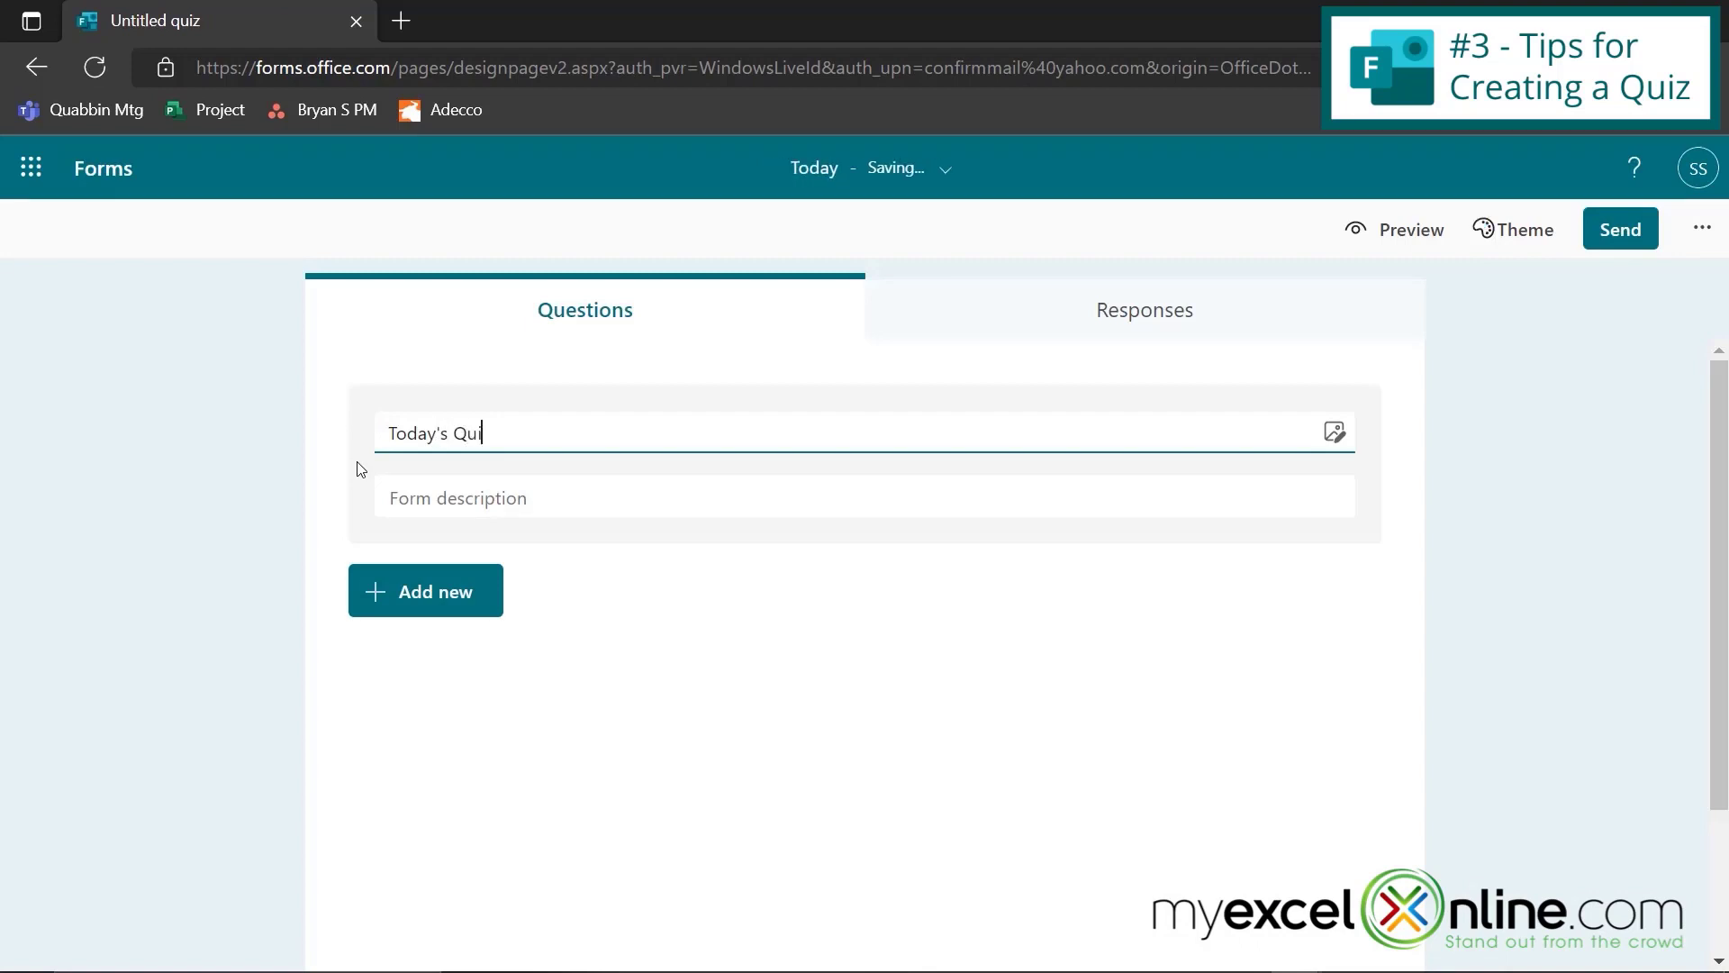
type("z")
- Add a text question 'How is your math?' and enable Math equation answers
left_click(375, 591)
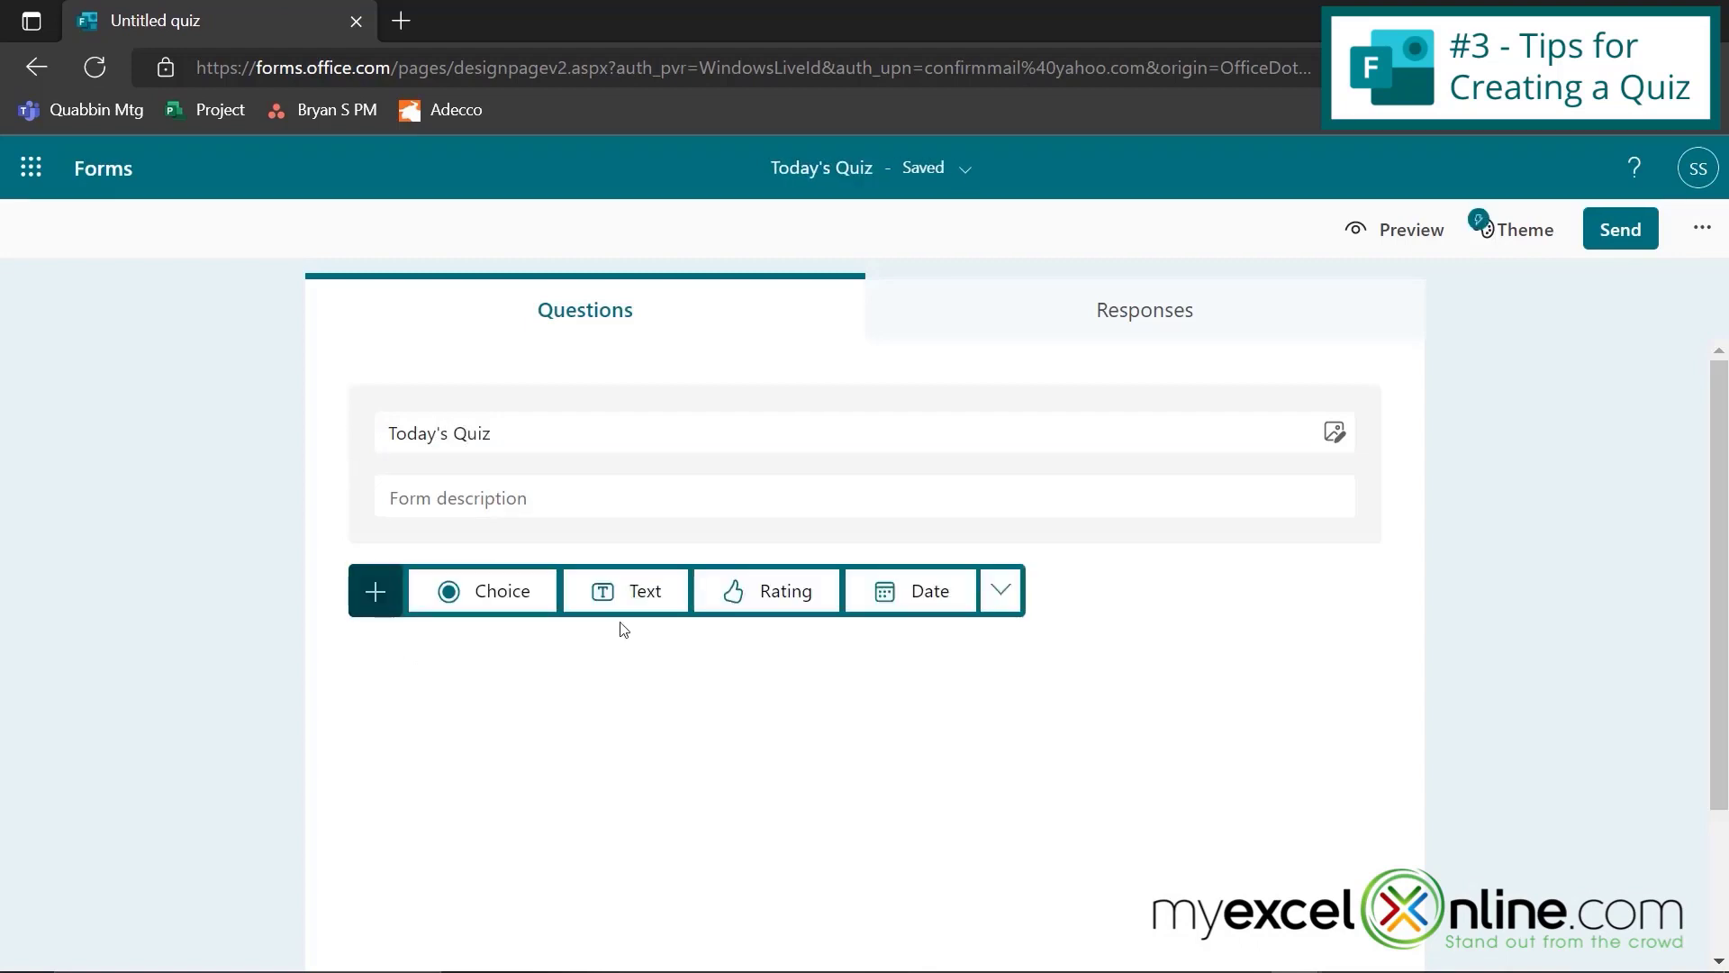
left_click(625, 596)
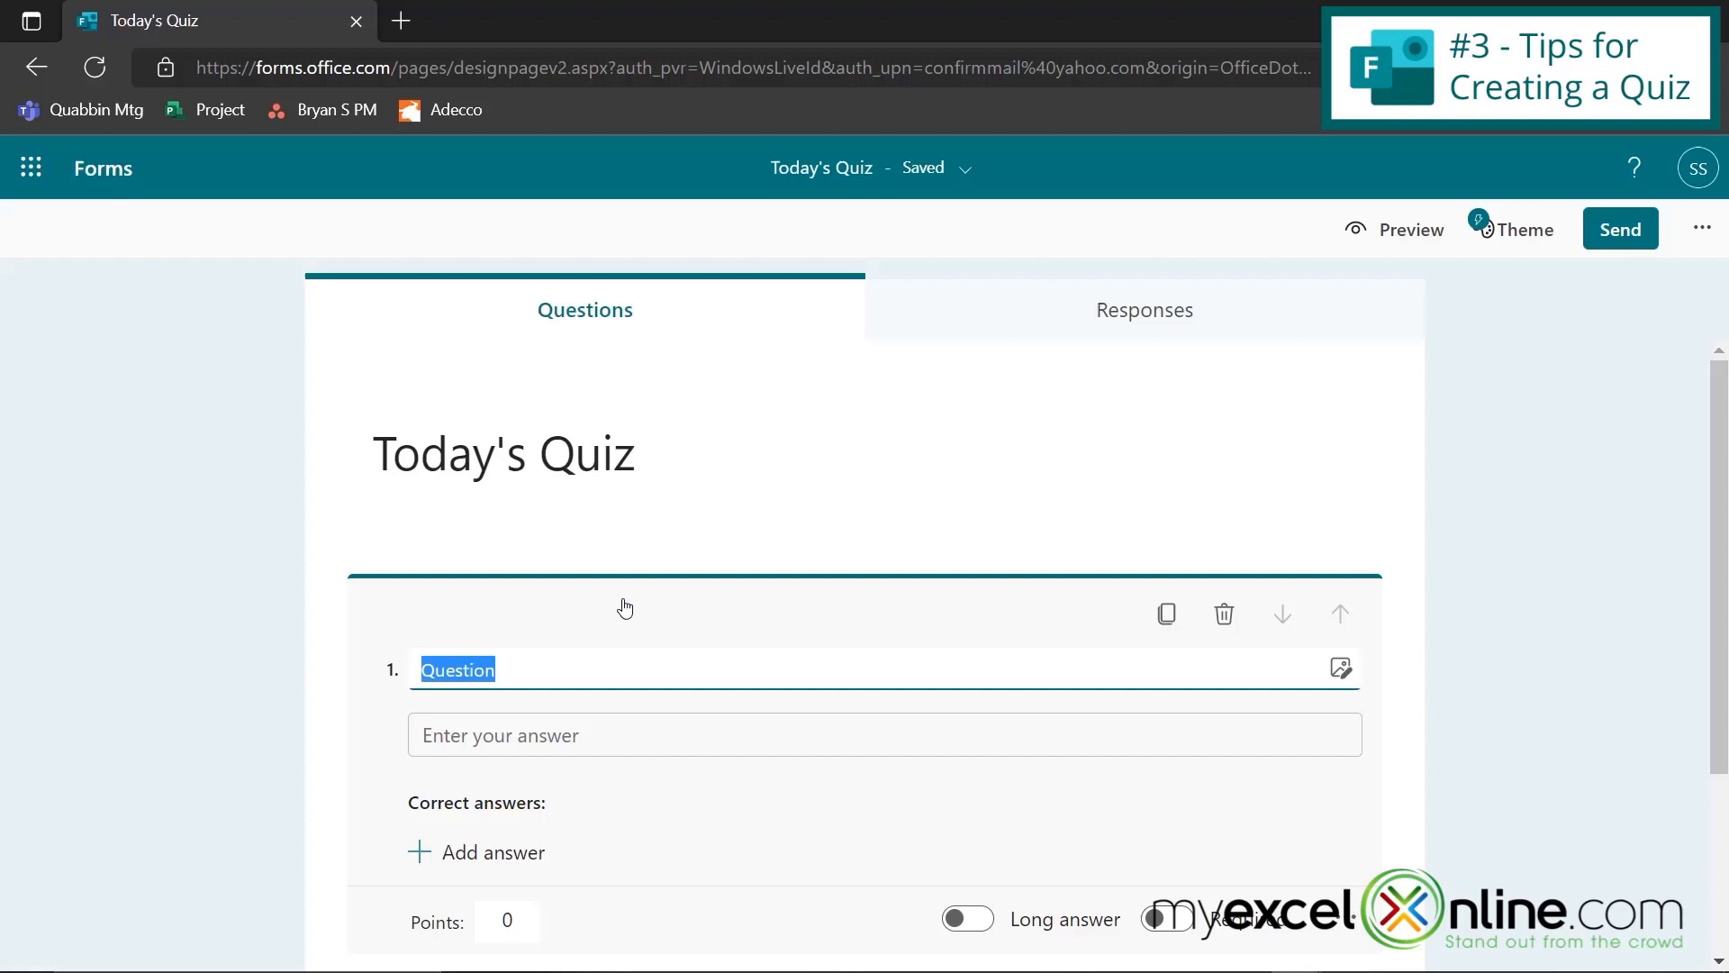
type("How is your mat")
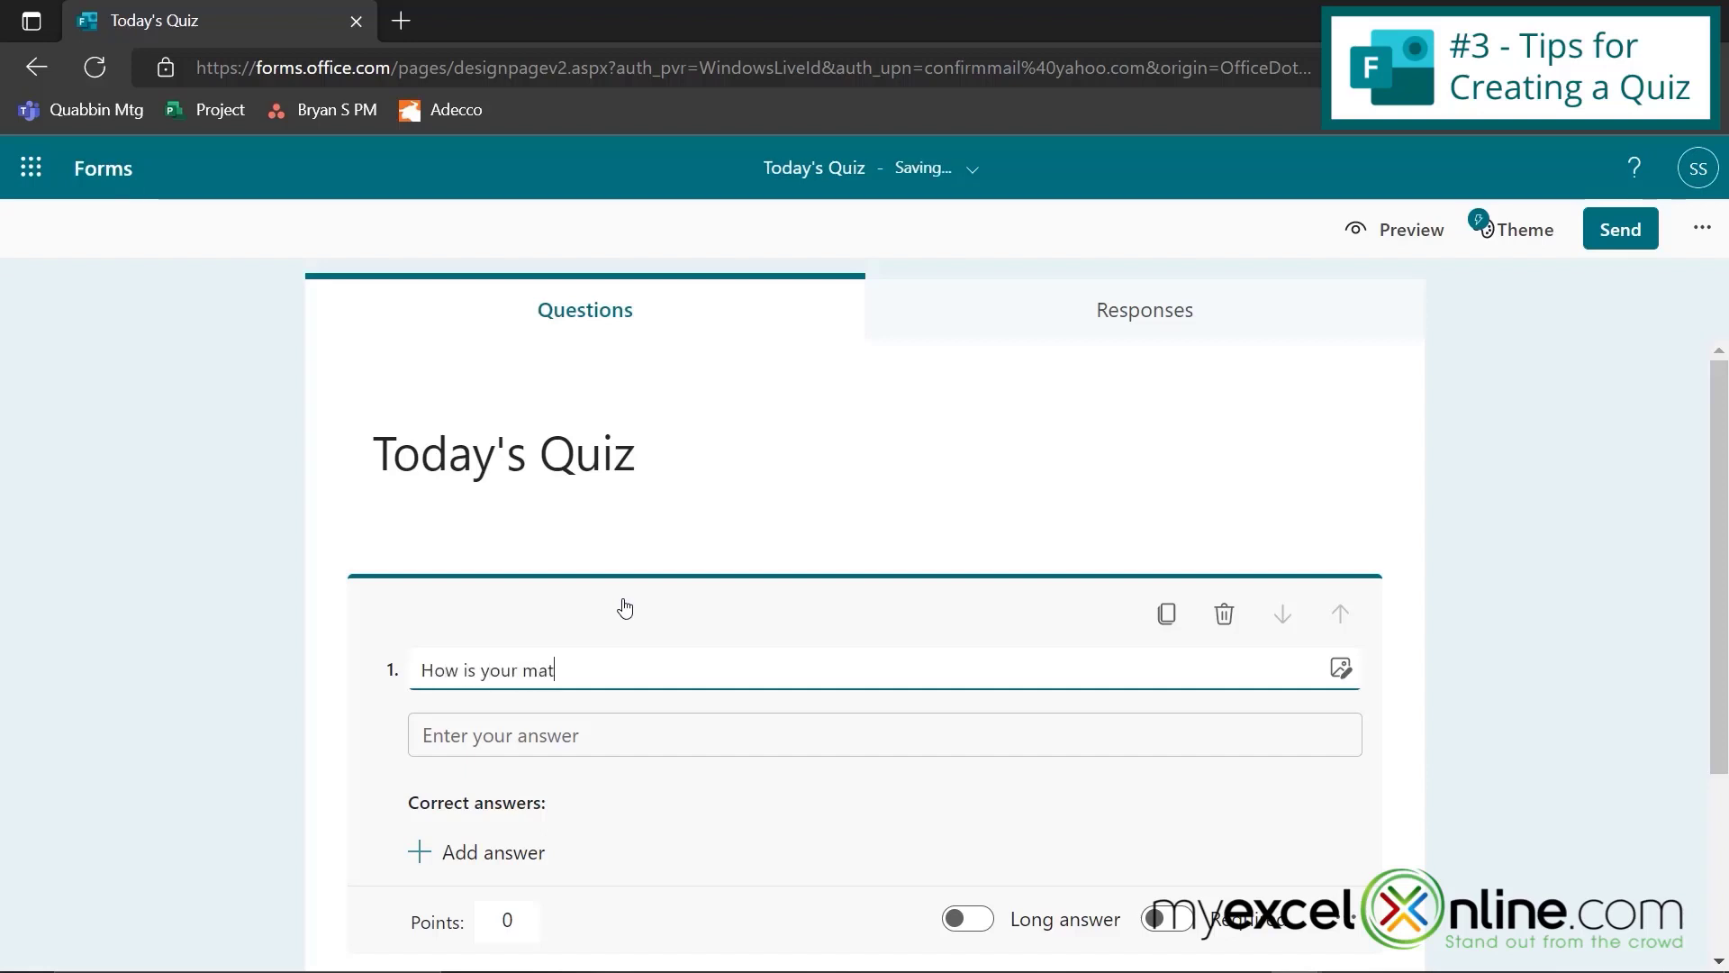
type("h?")
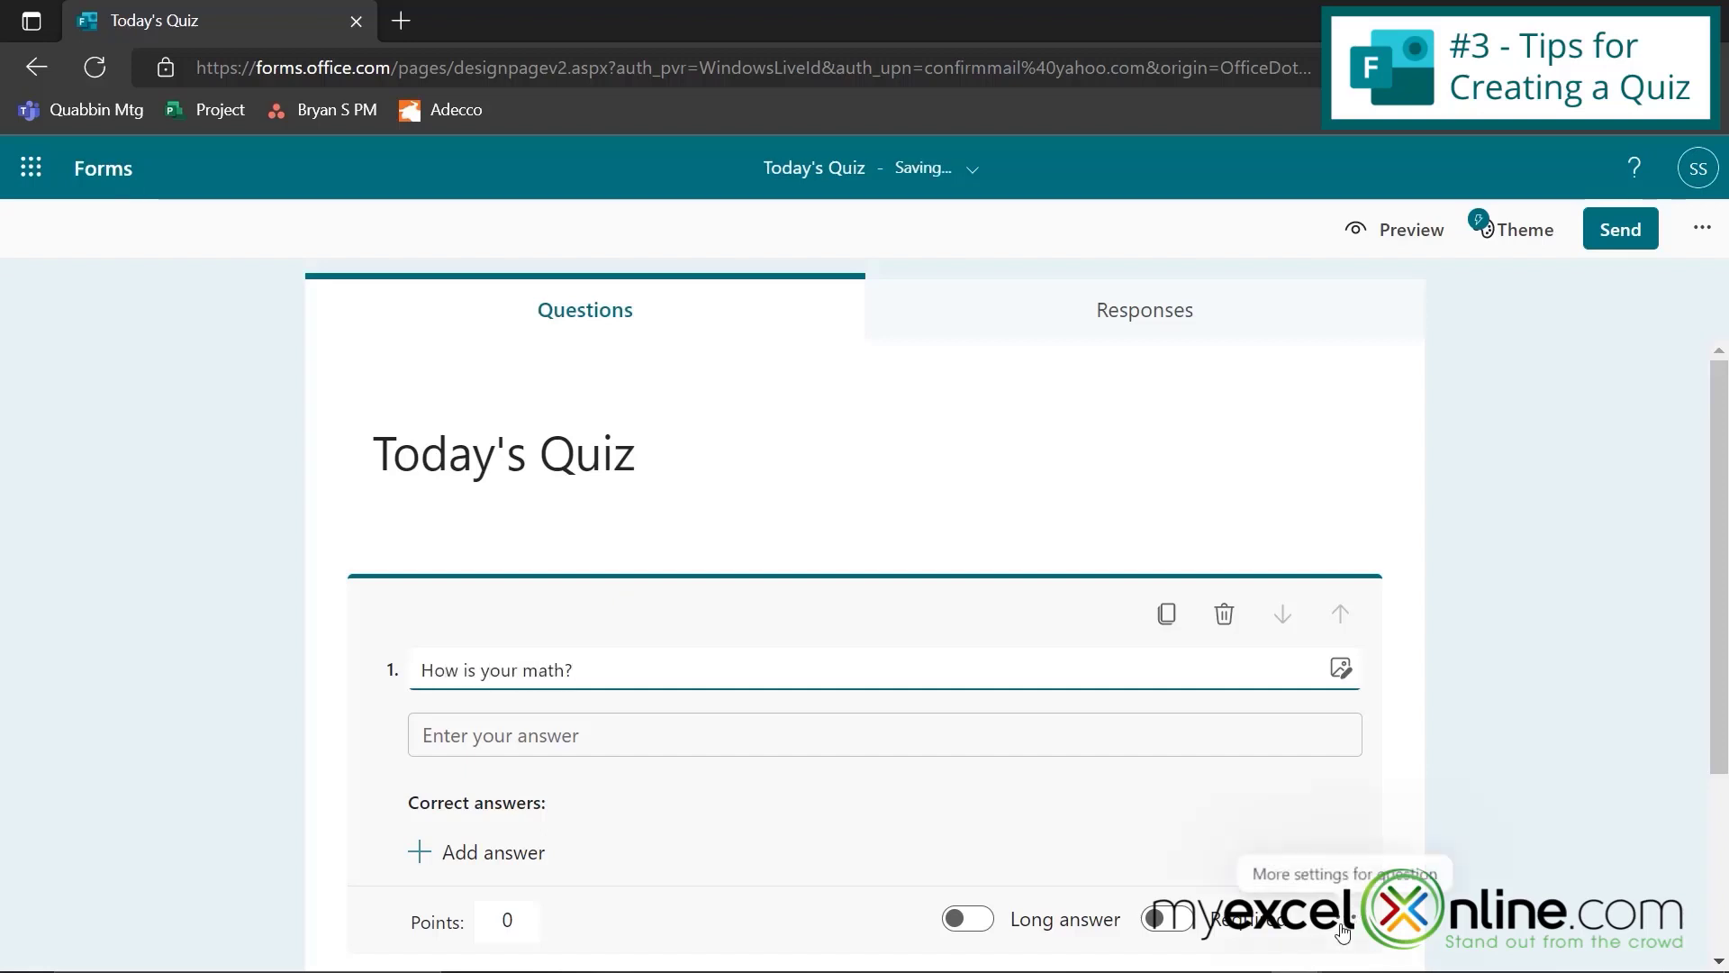
left_click(1342, 932)
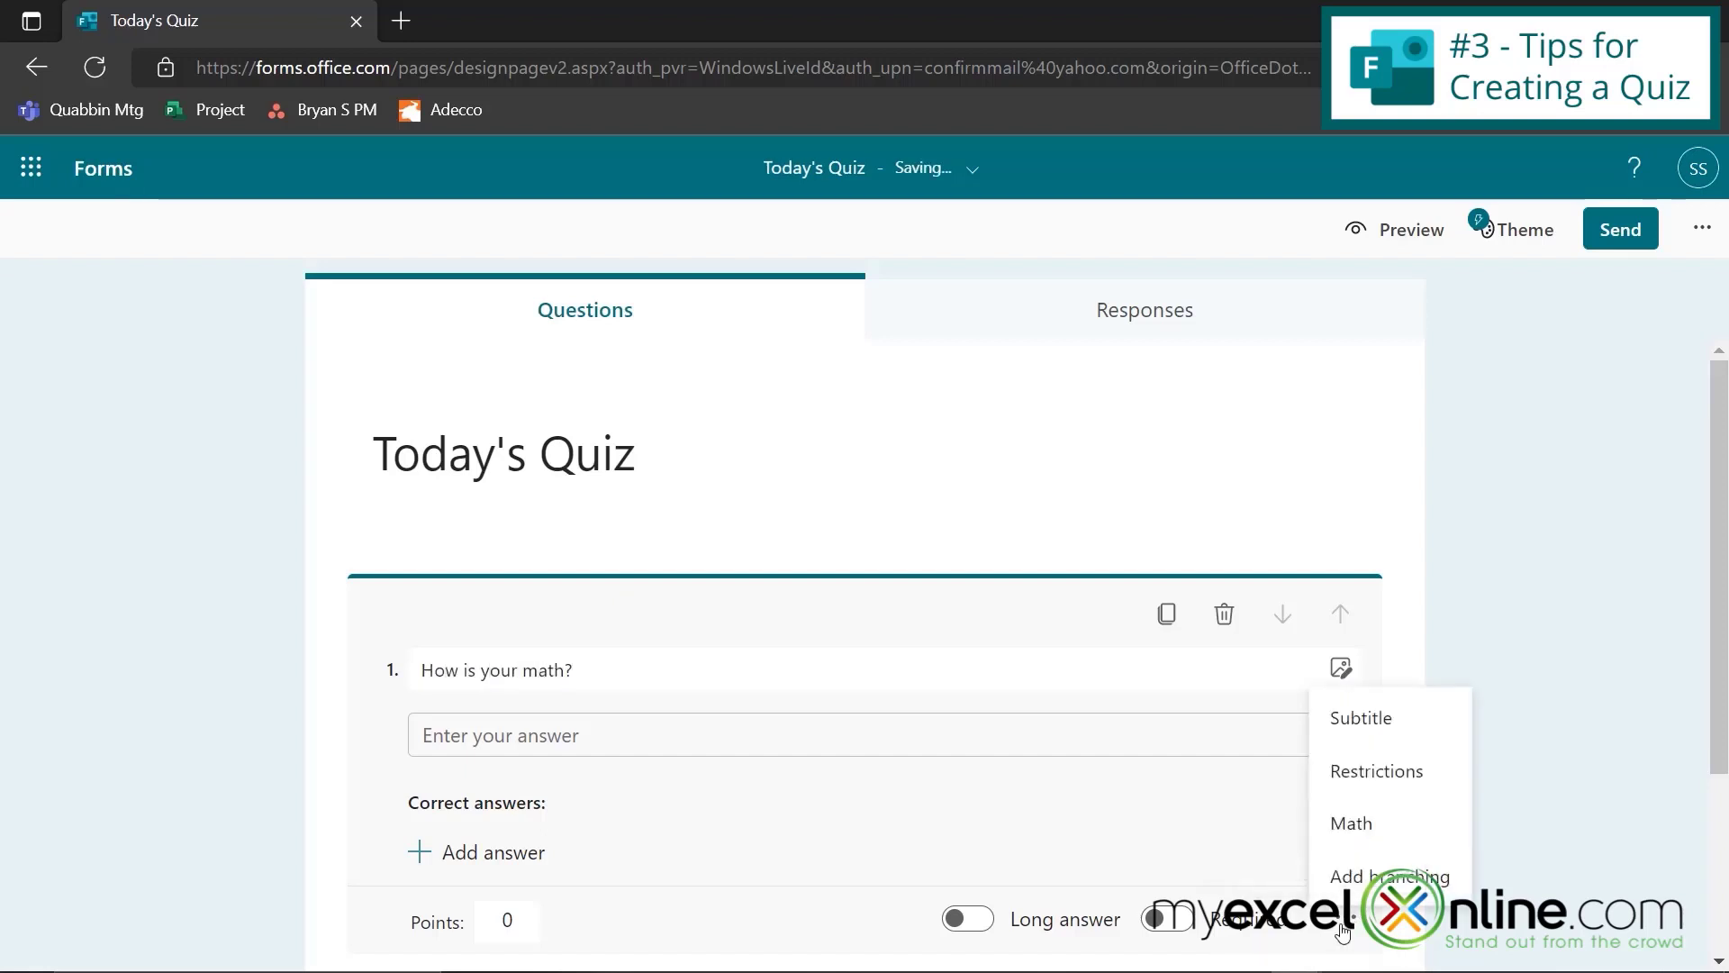
left_click(1369, 835)
scroll(1247, 841, "down", 2)
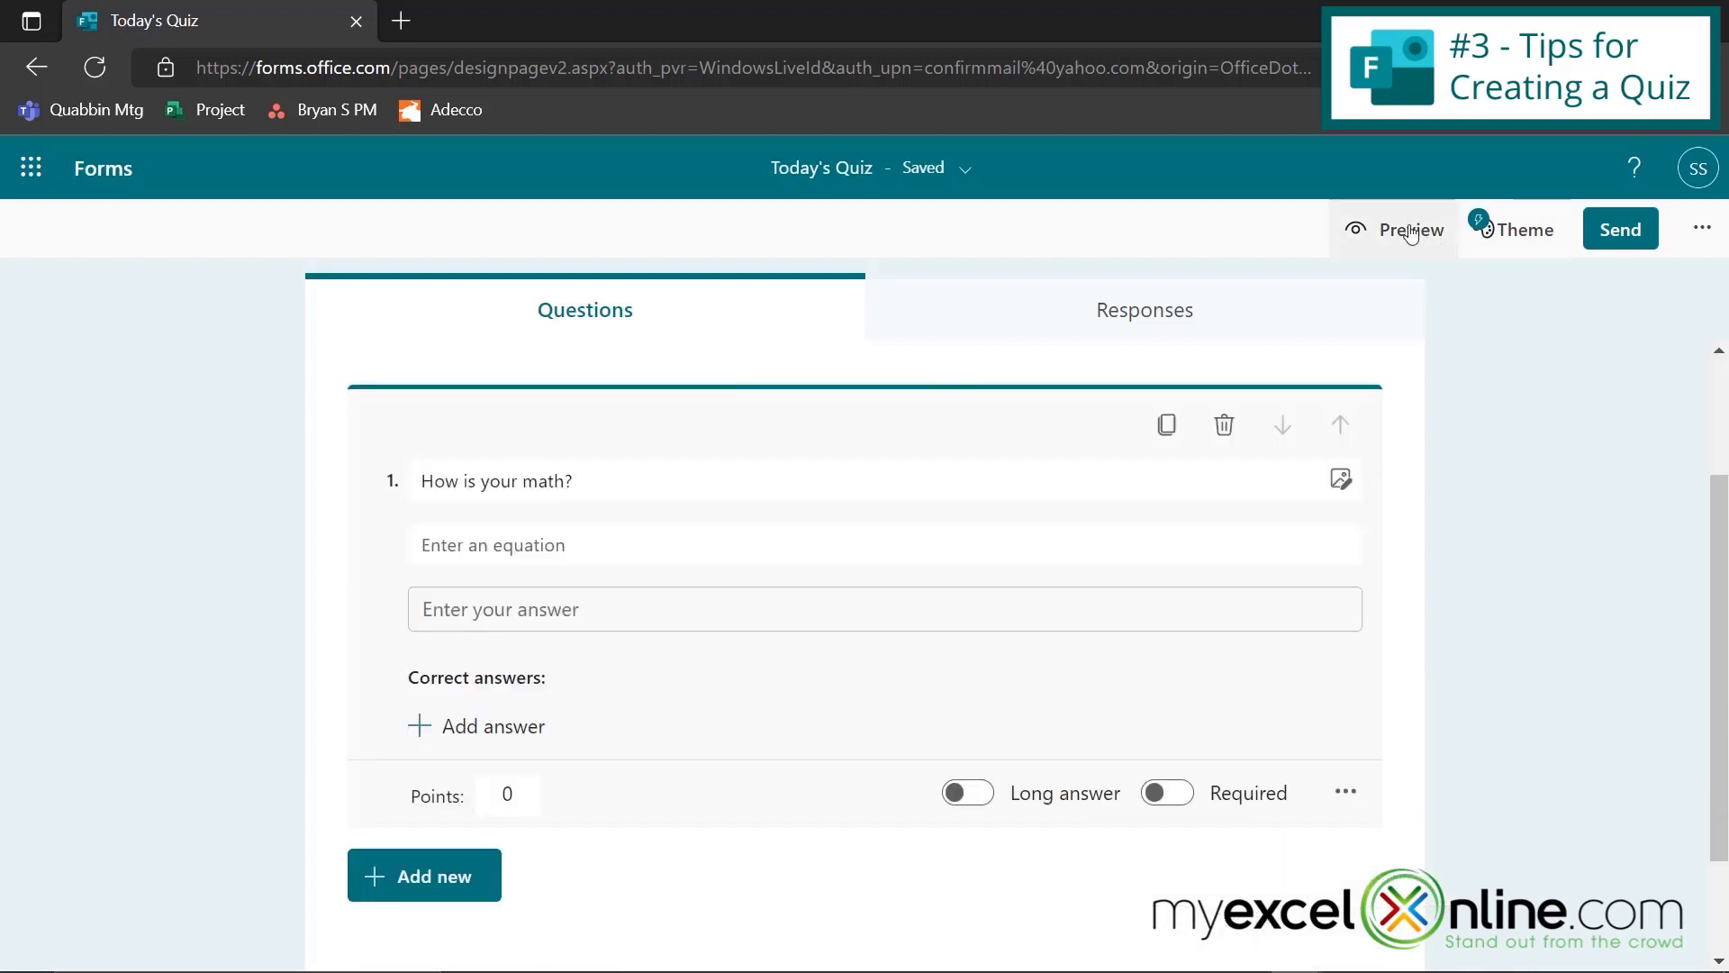
left_click(1411, 231)
left_click(552, 624)
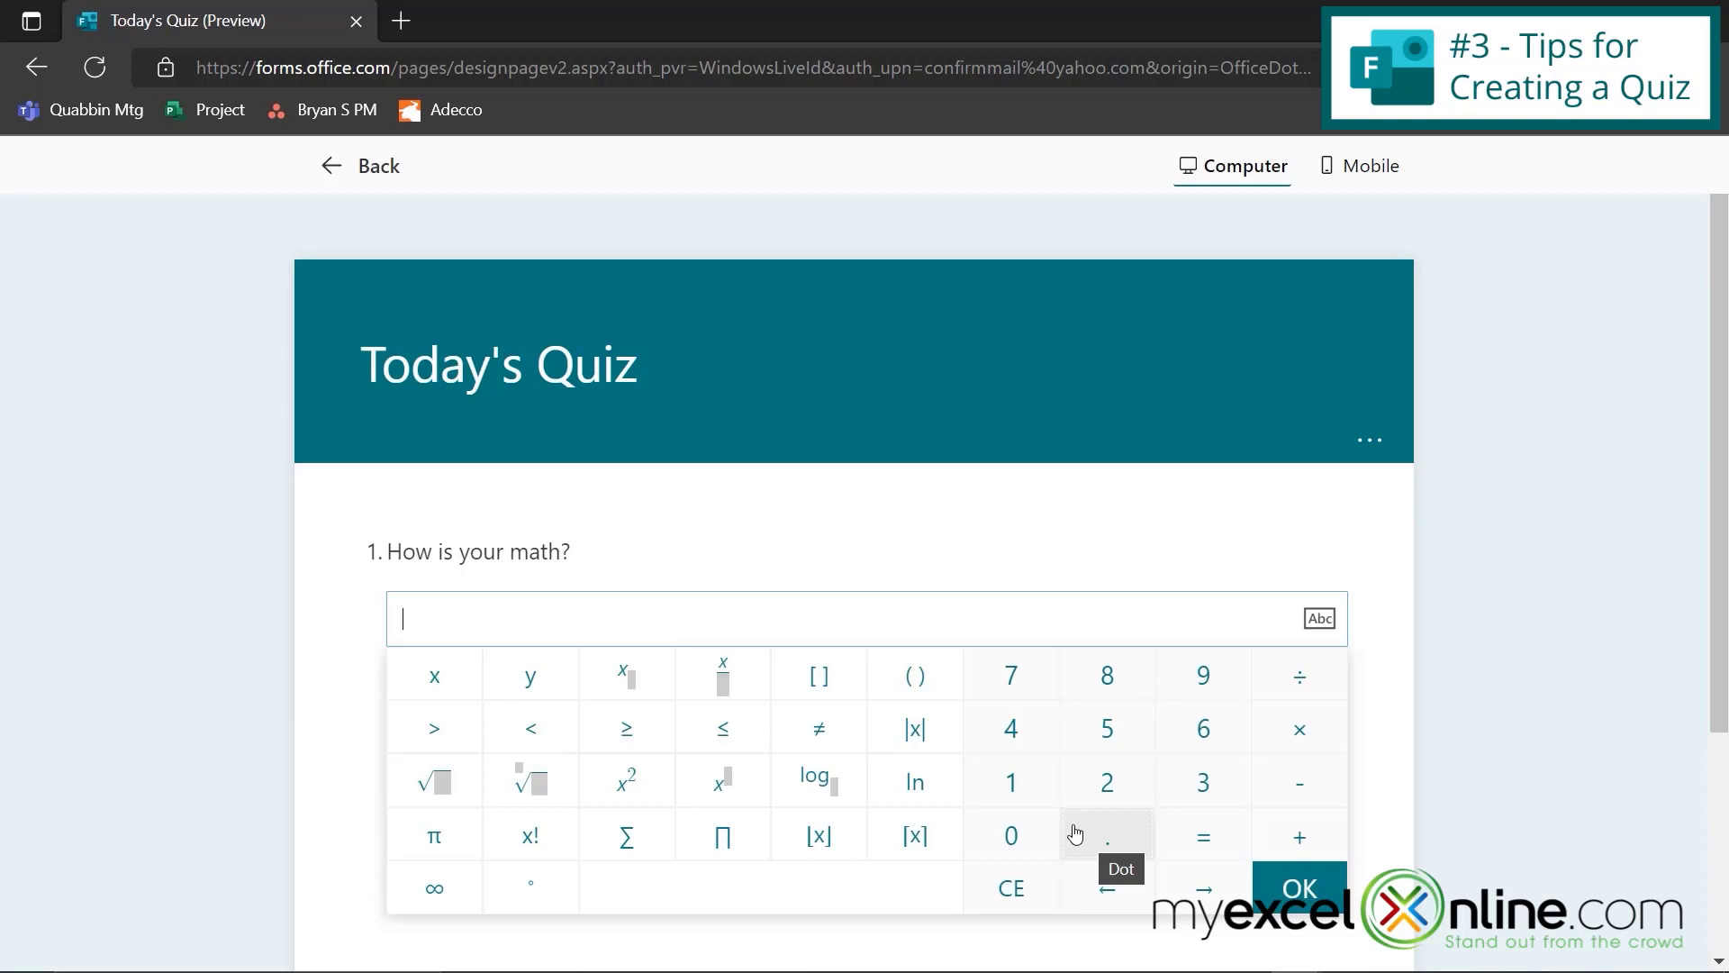
left_click(360, 166)
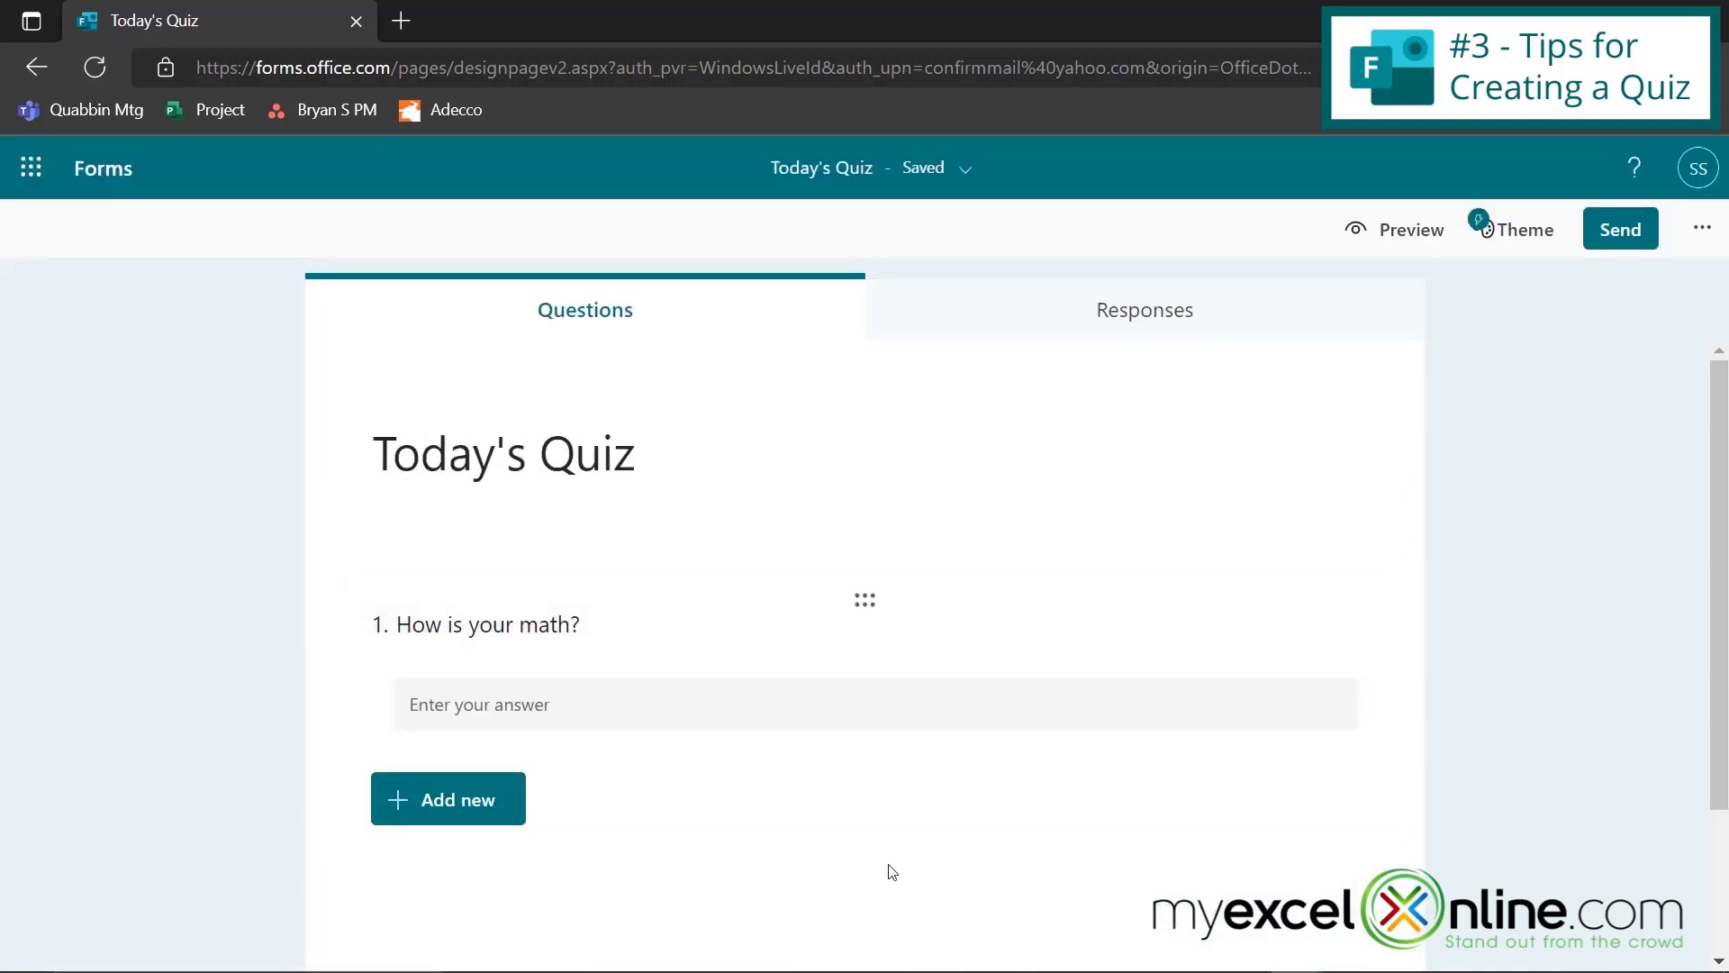
- Open the Today's Quiz Settings pane from the More form settings menu
left_click(1702, 236)
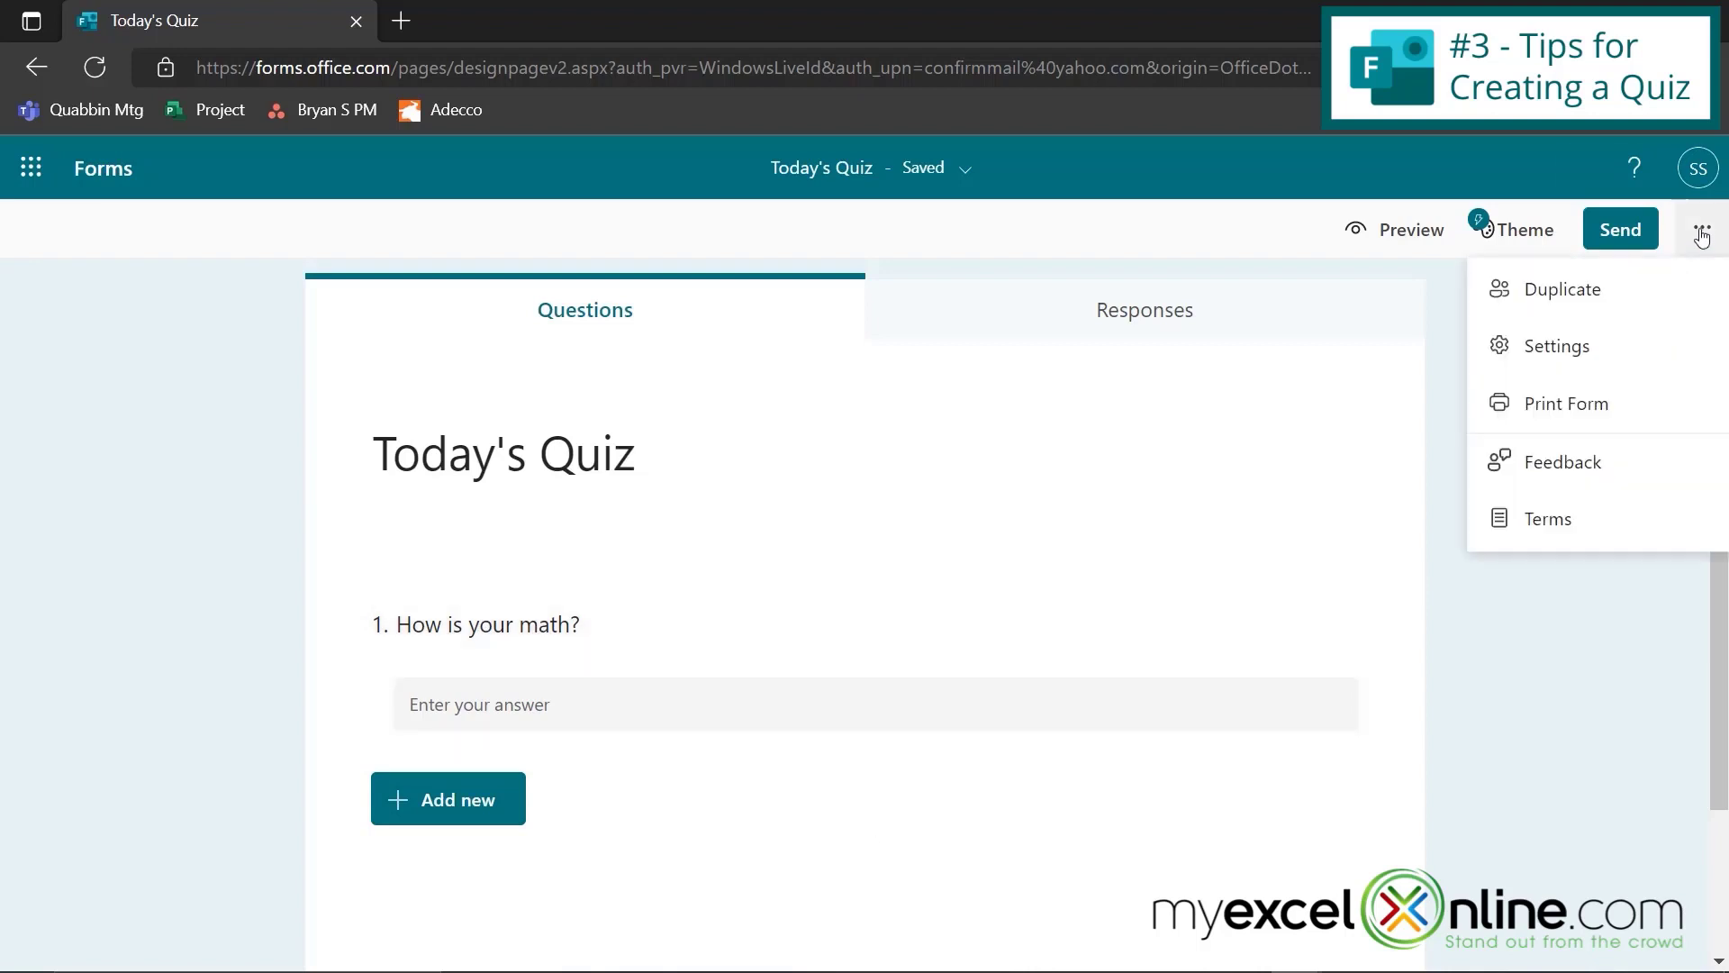
left_click(1551, 349)
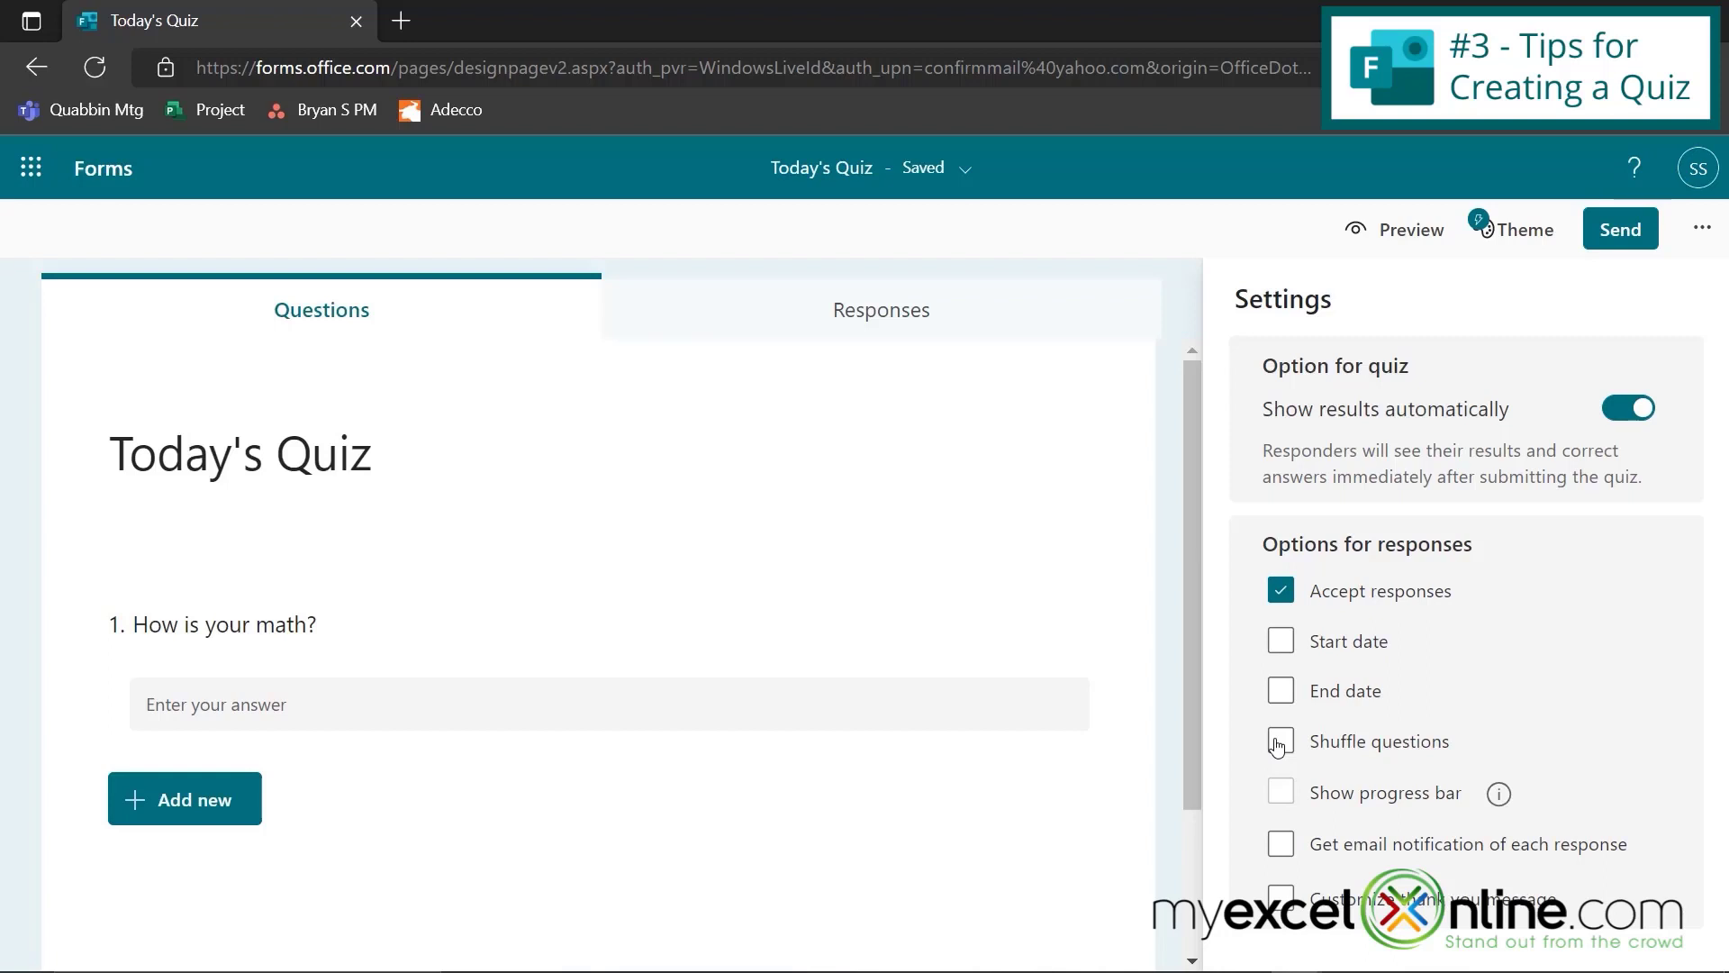
- Open New Survey from the Forms home page and view its Responses
left_click(83, 171)
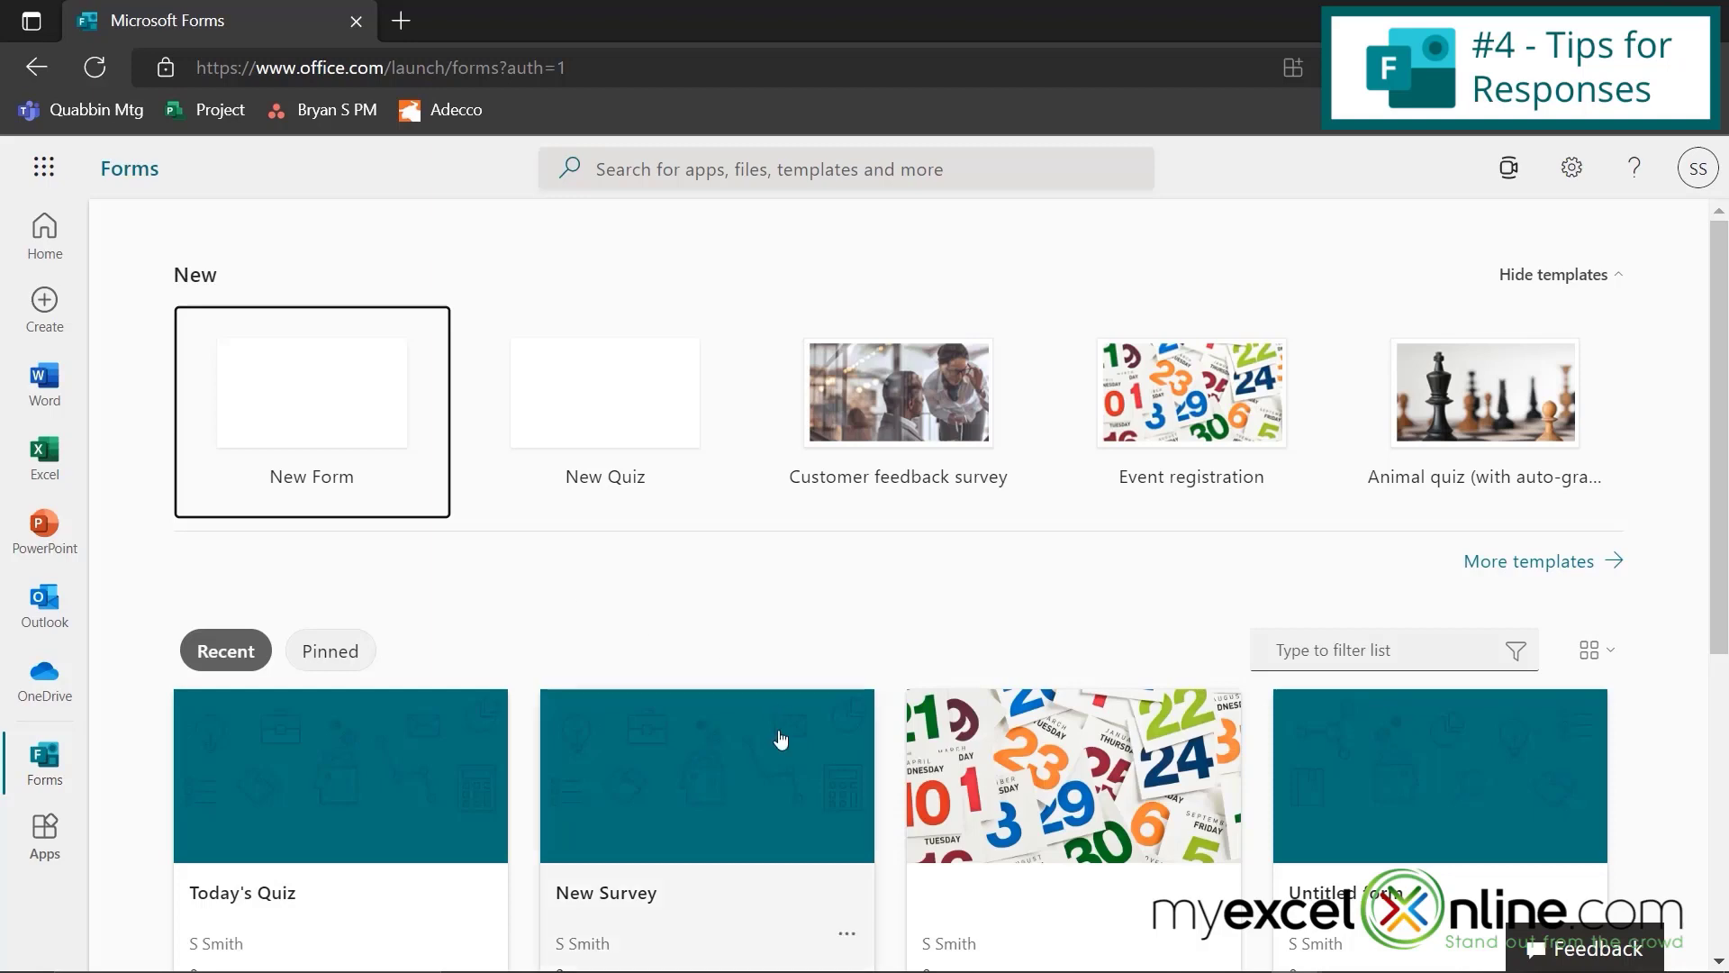
left_click(633, 798)
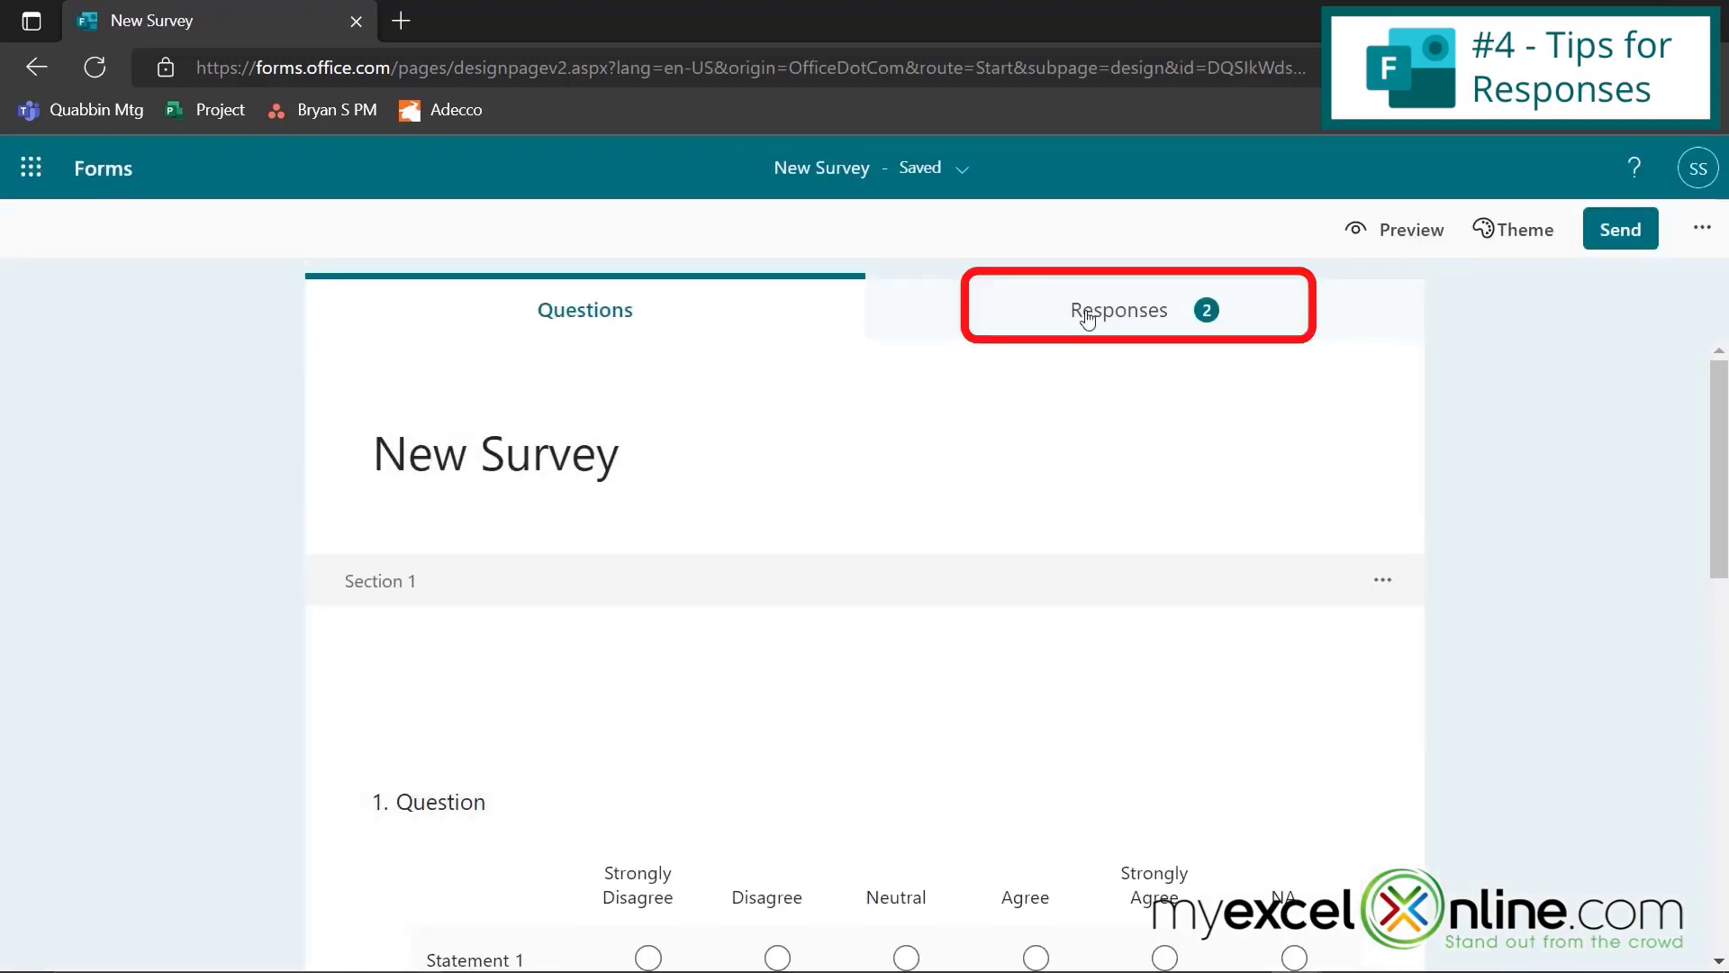
left_click(1088, 317)
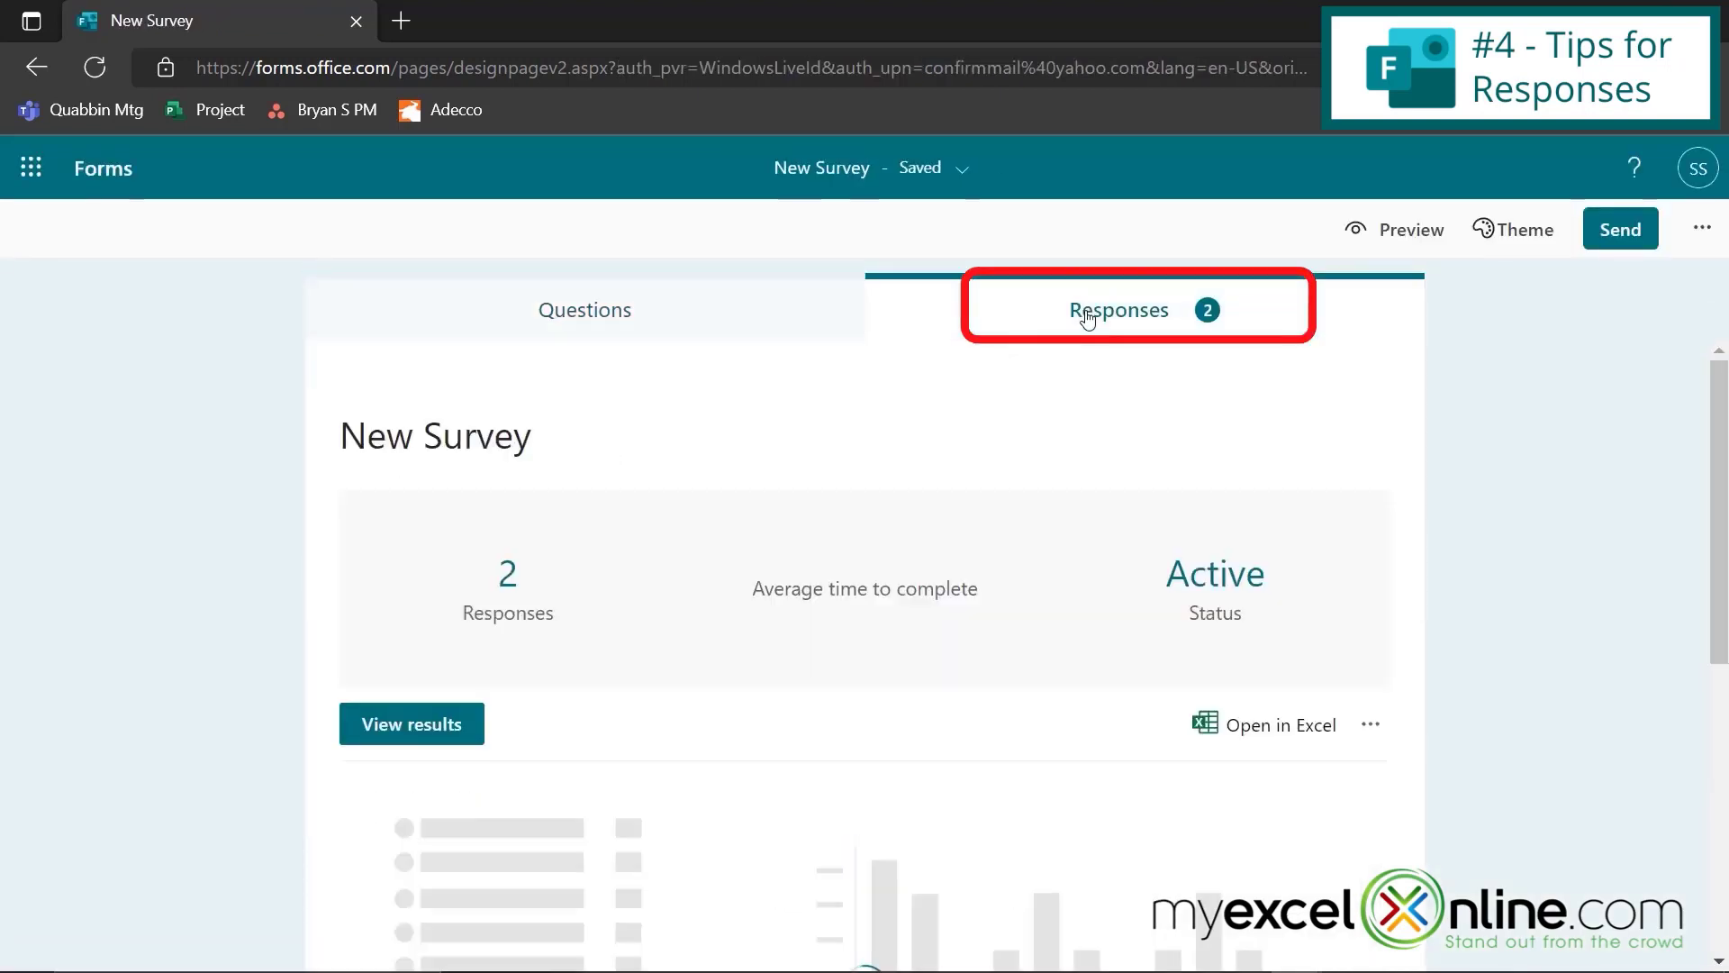
- In Settings, accept responses from 7/29/2022 12:00 PM until 7/30/2022 12:00 PM
left_click(1698, 236)
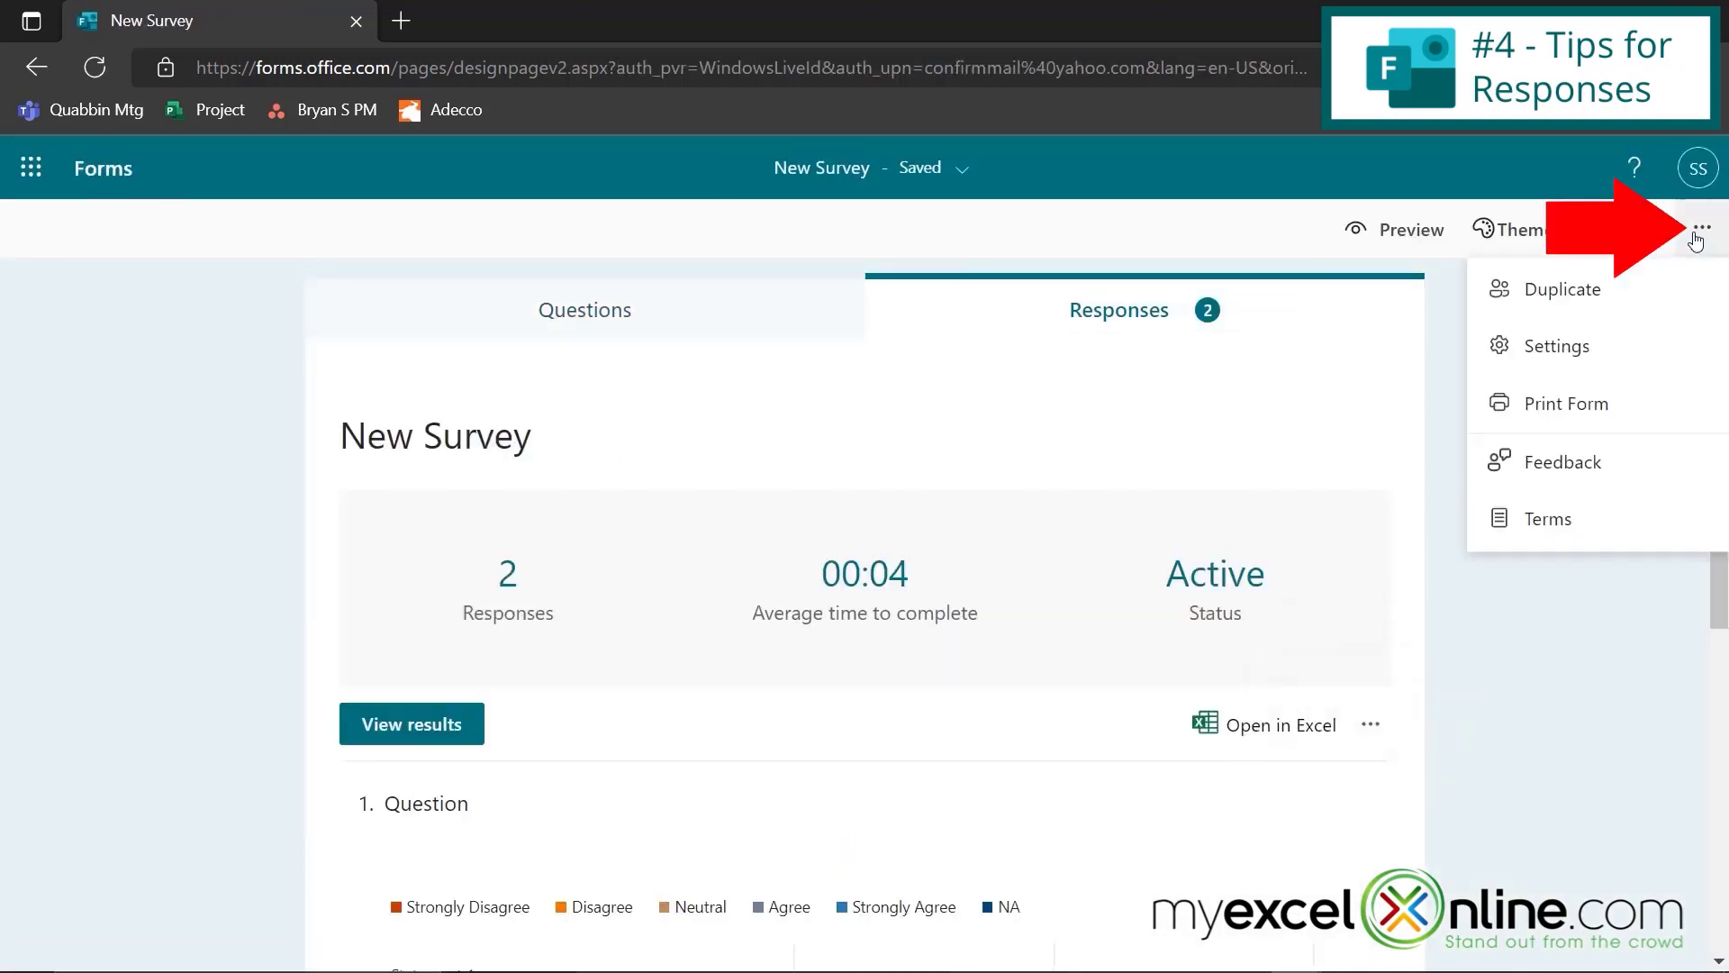
left_click(1558, 346)
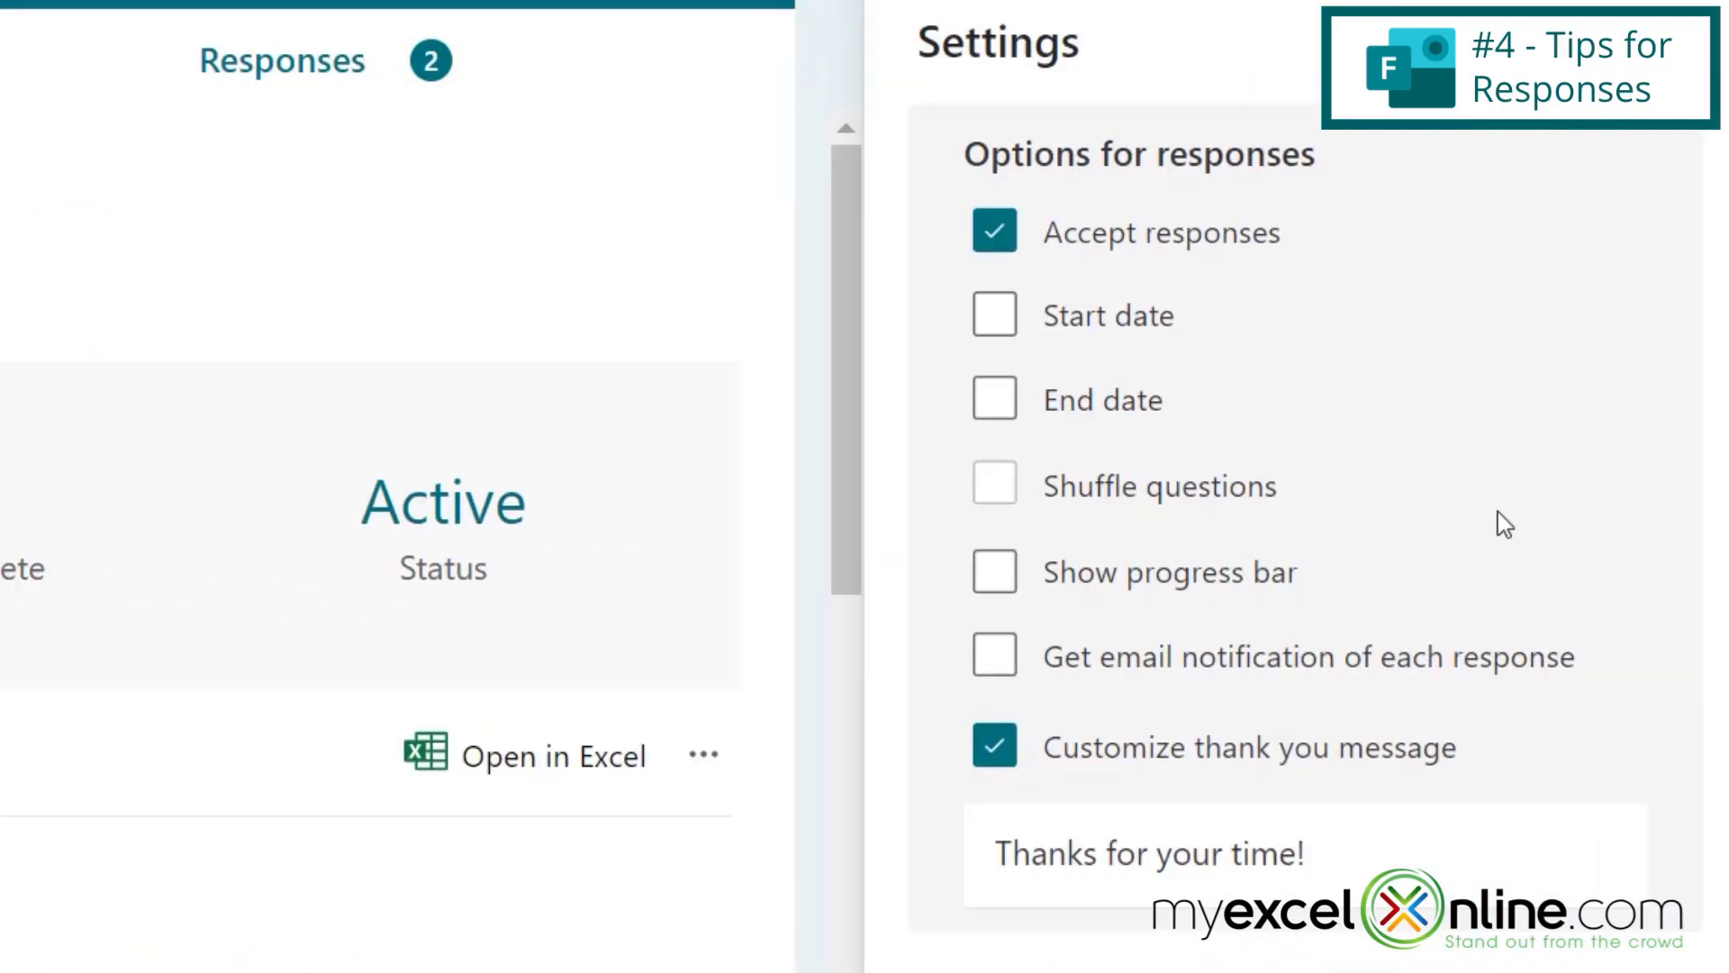
left_click(995, 315)
left_click(994, 515)
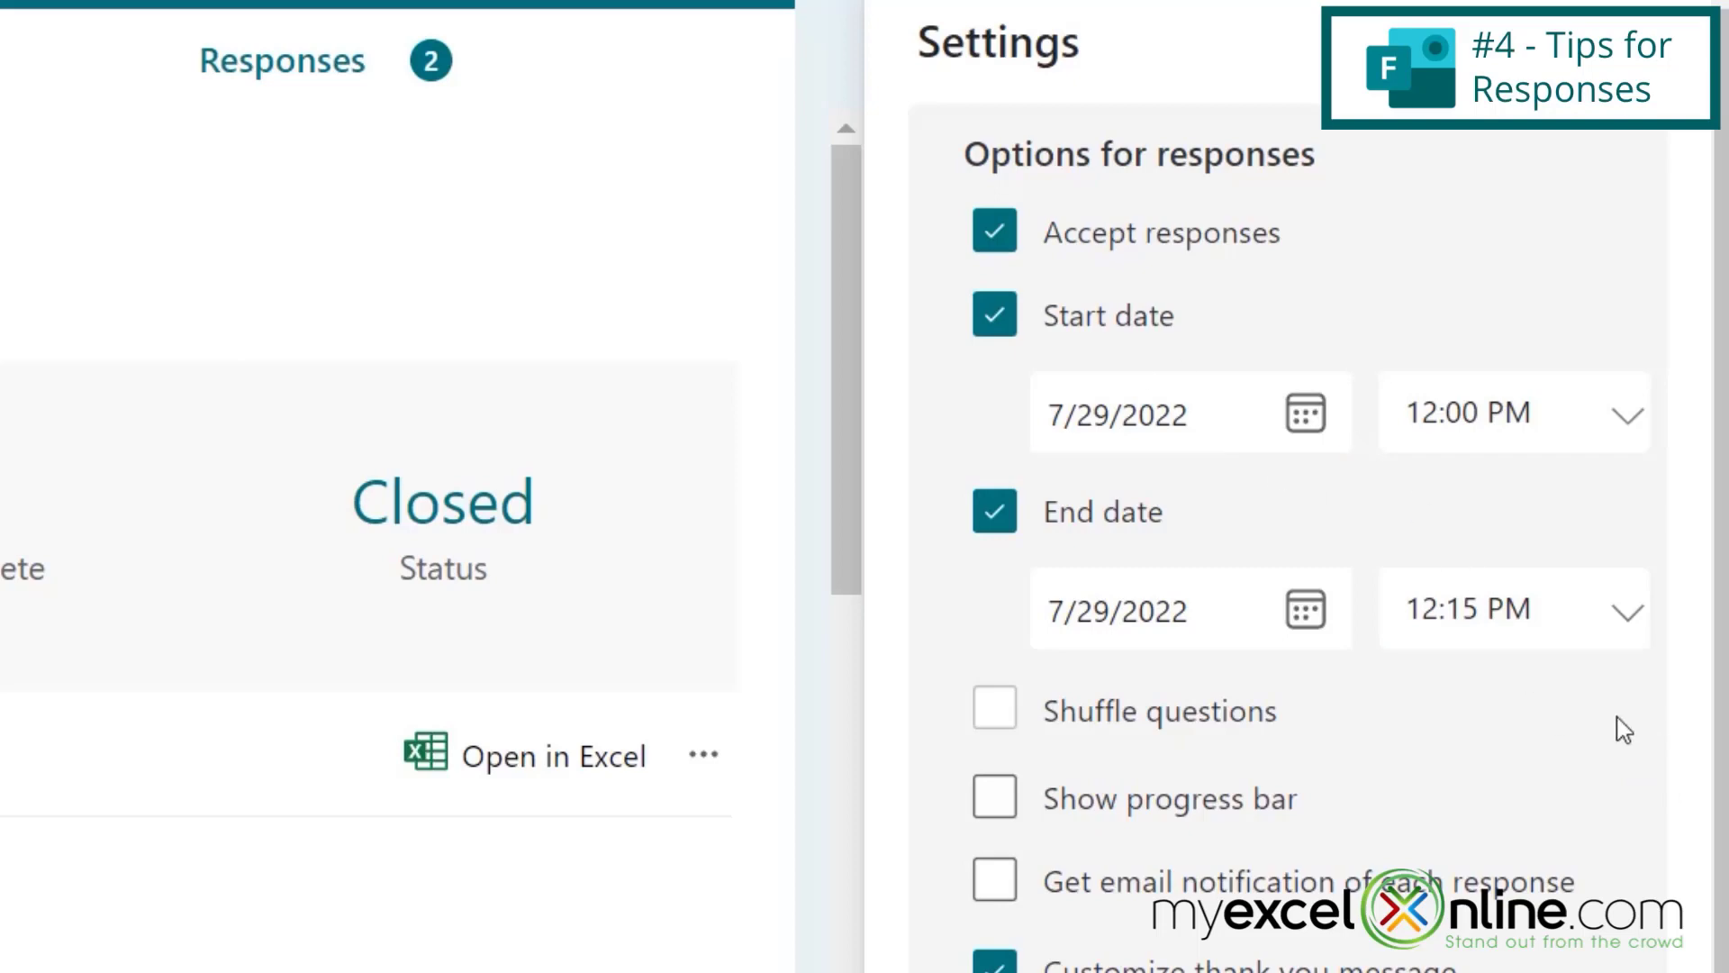
left_click(1310, 613)
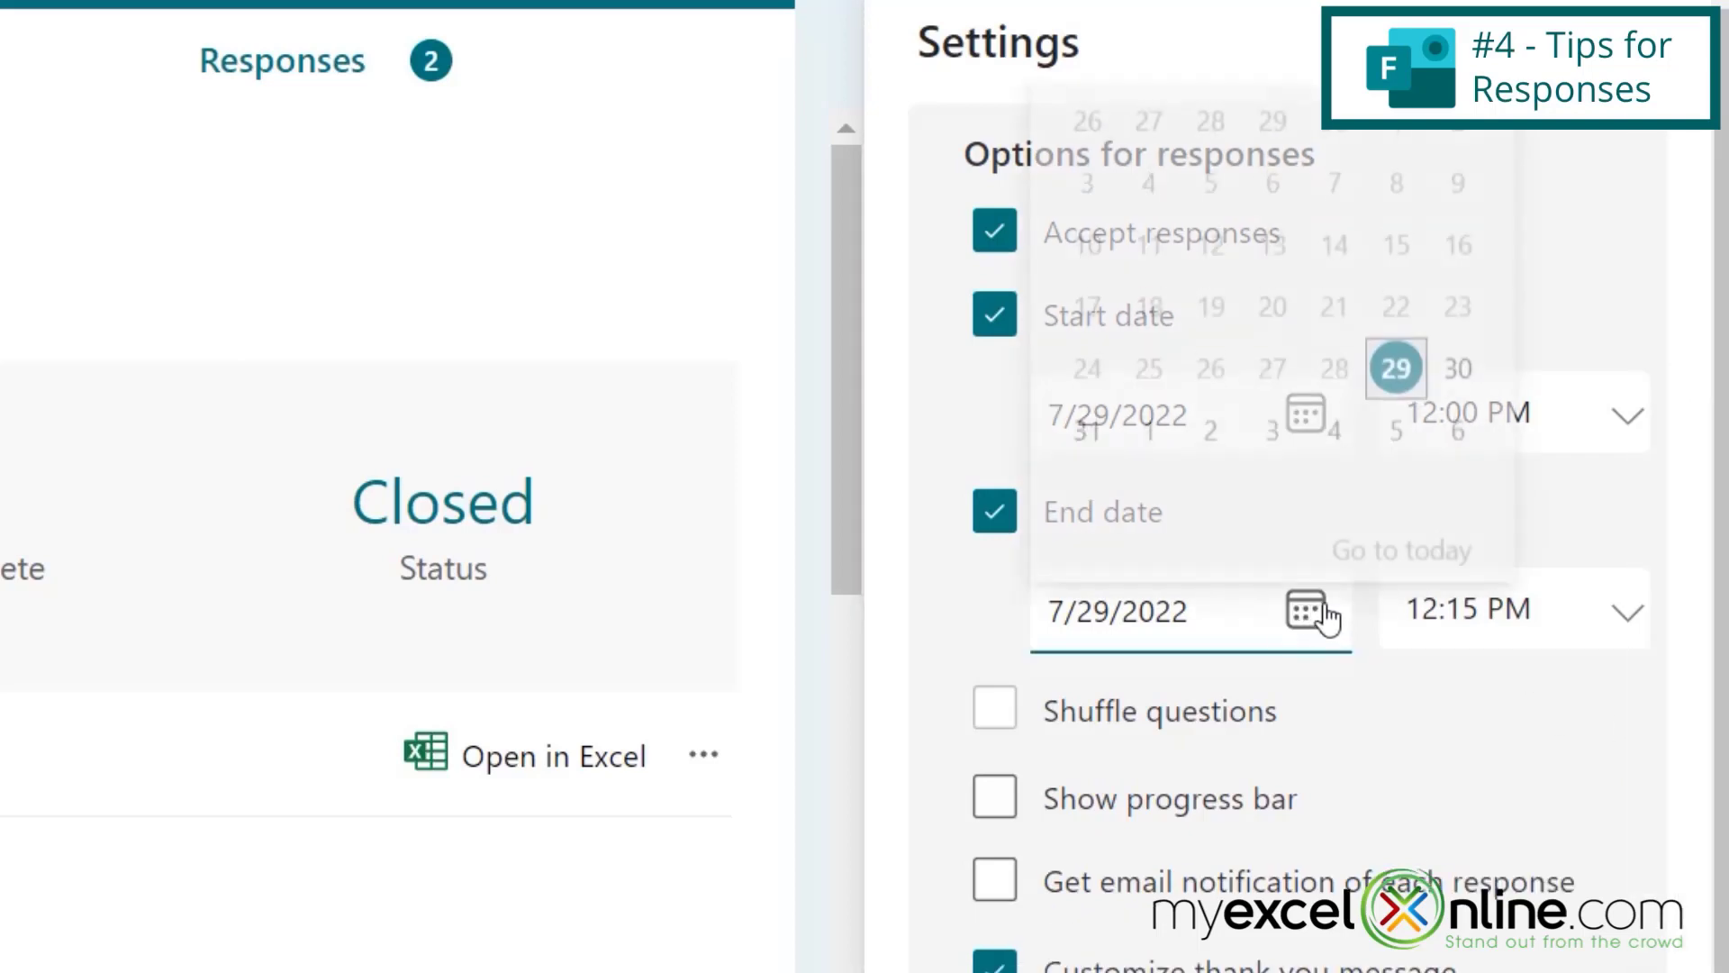
left_click(1458, 354)
left_click(1607, 620)
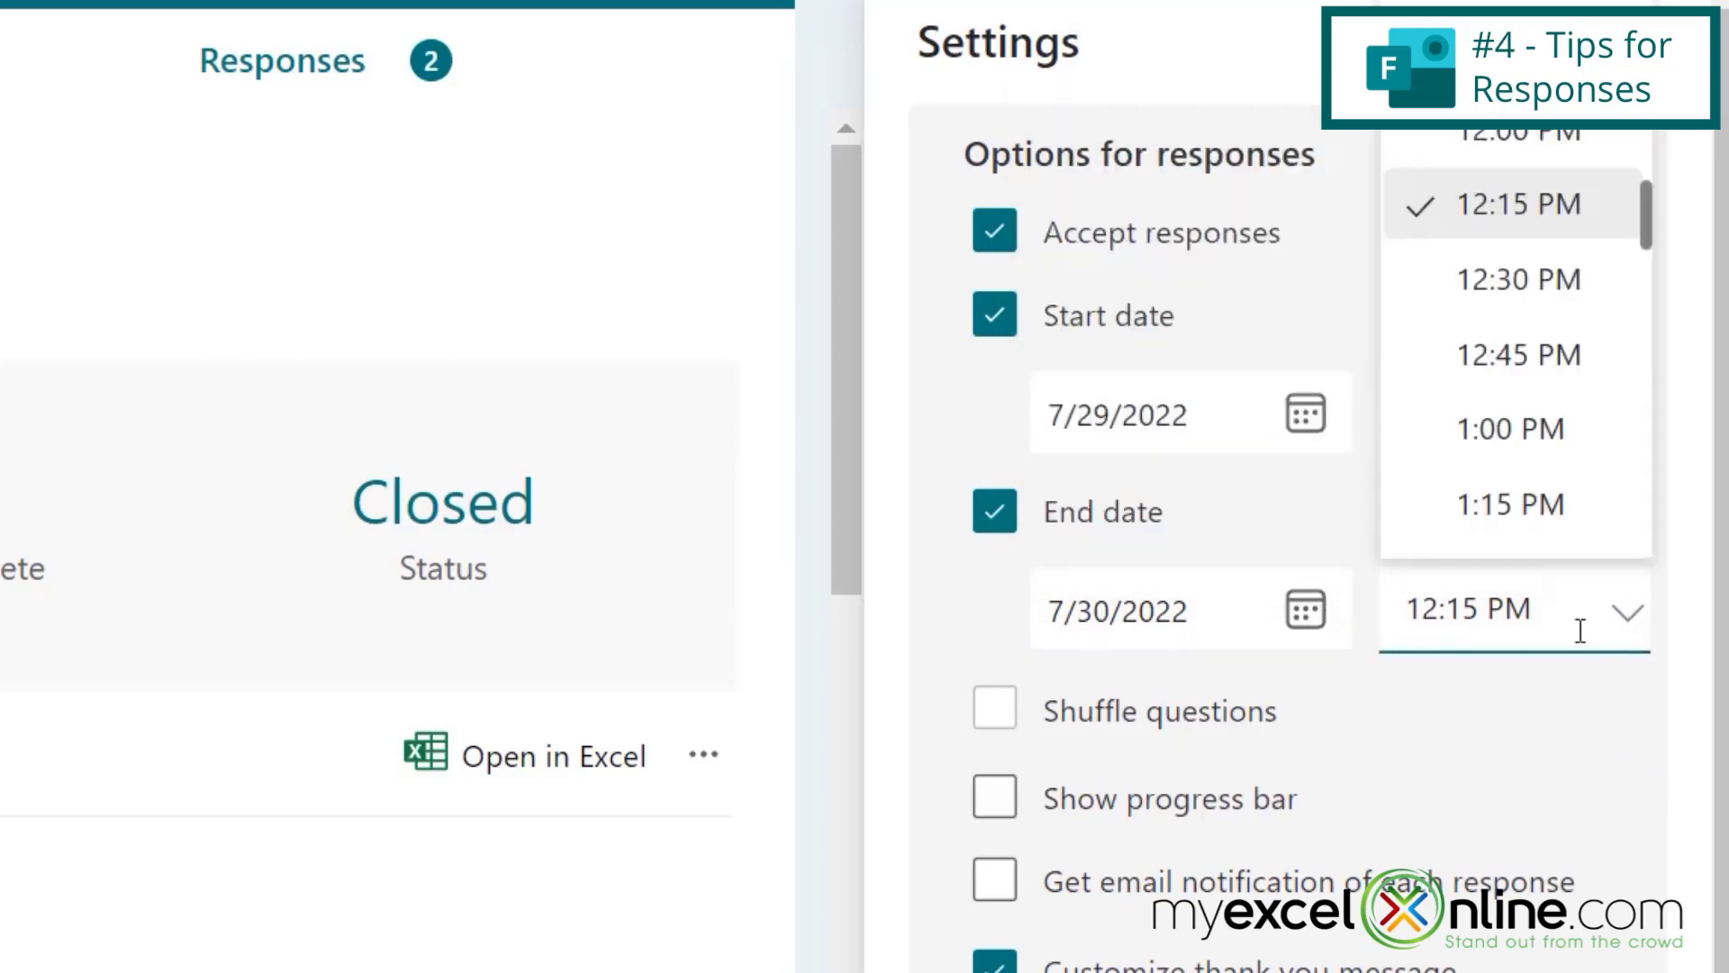
left_click(1530, 135)
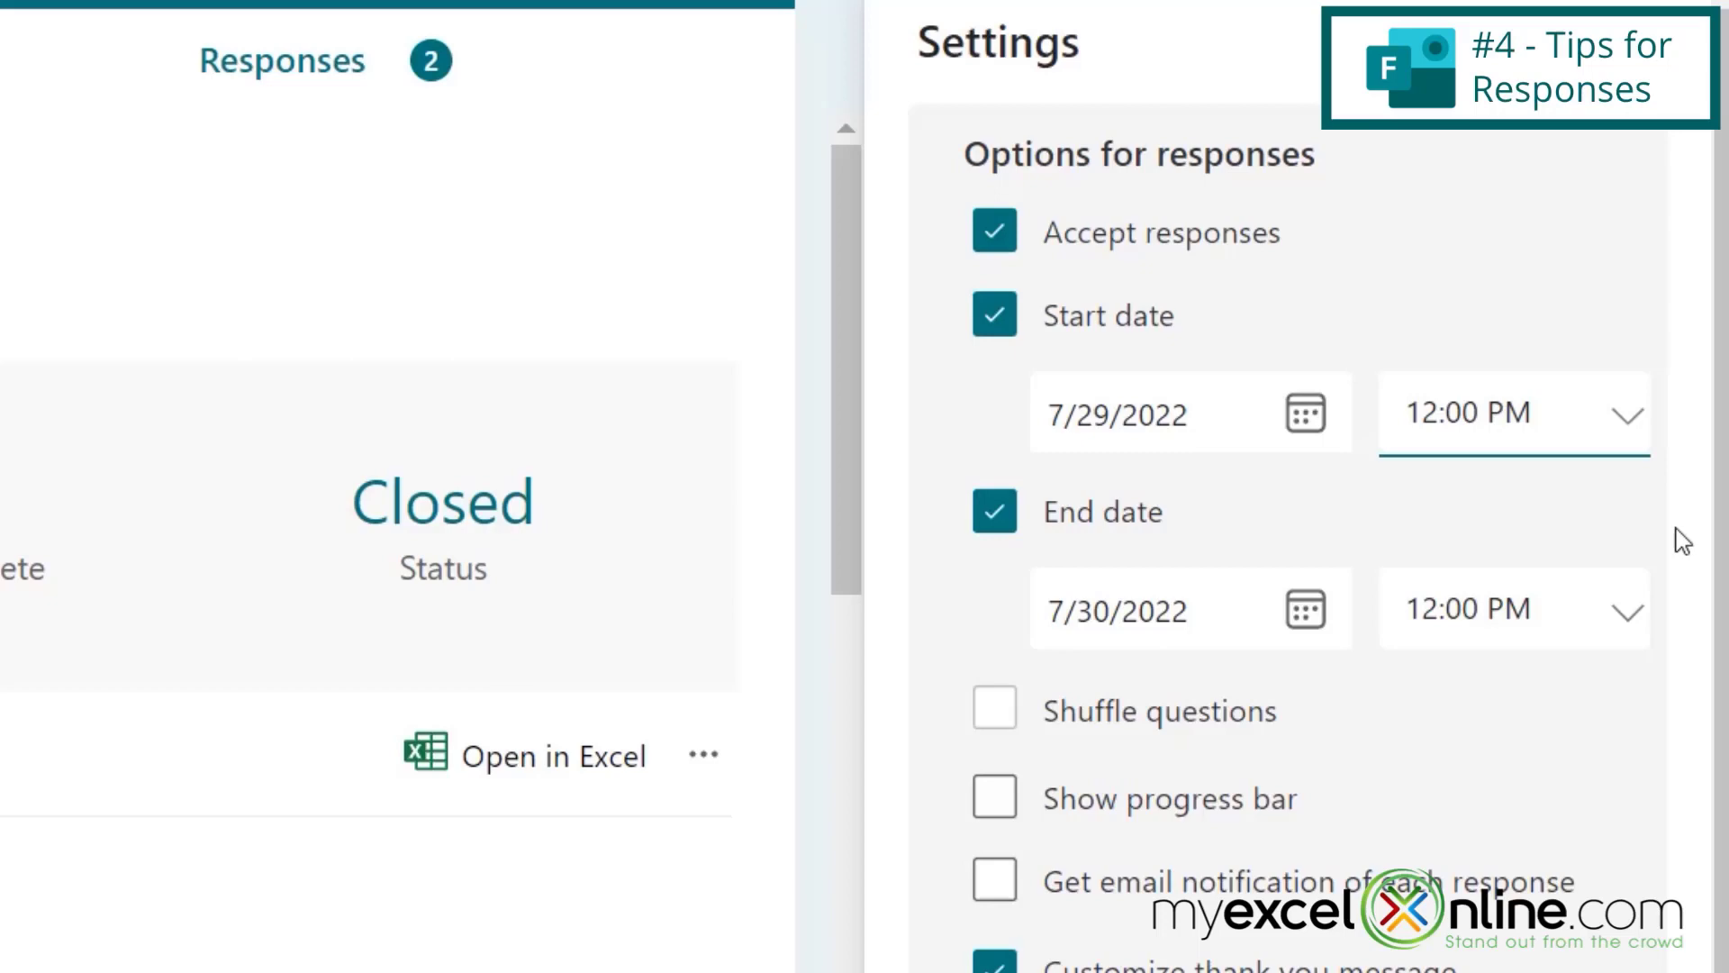
left_click(710, 767)
- Choose Print summary for New Survey's responses and scroll through the two-page preview
left_click(1373, 729)
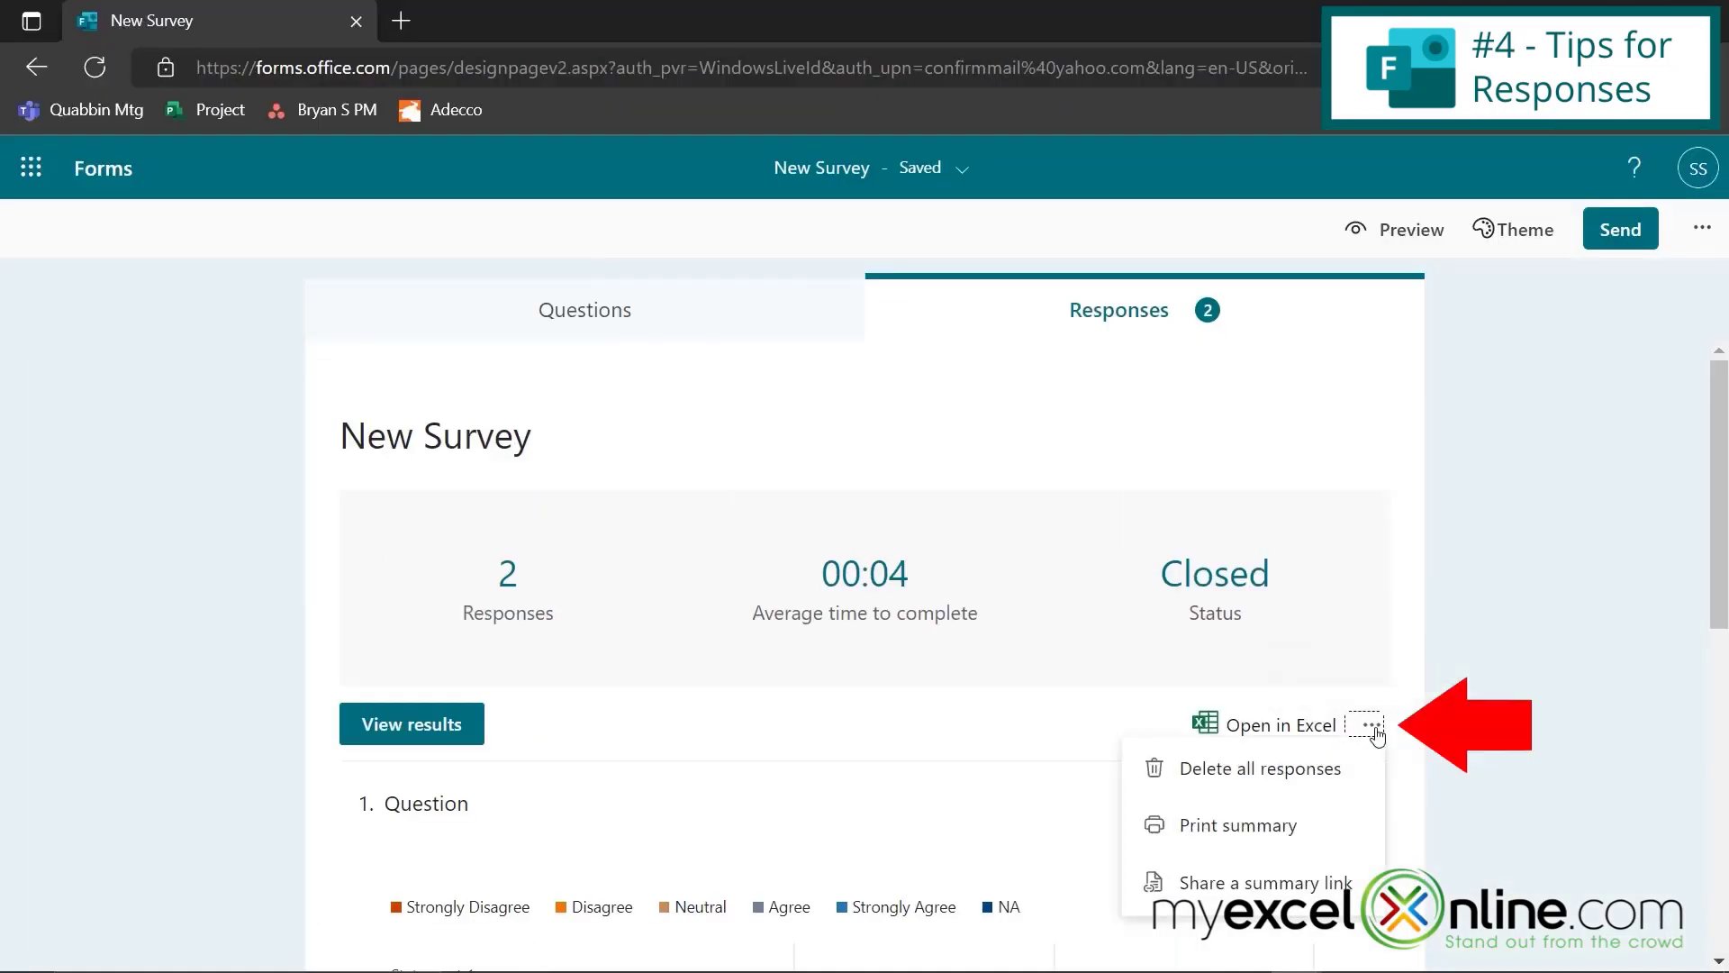
left_click(1241, 834)
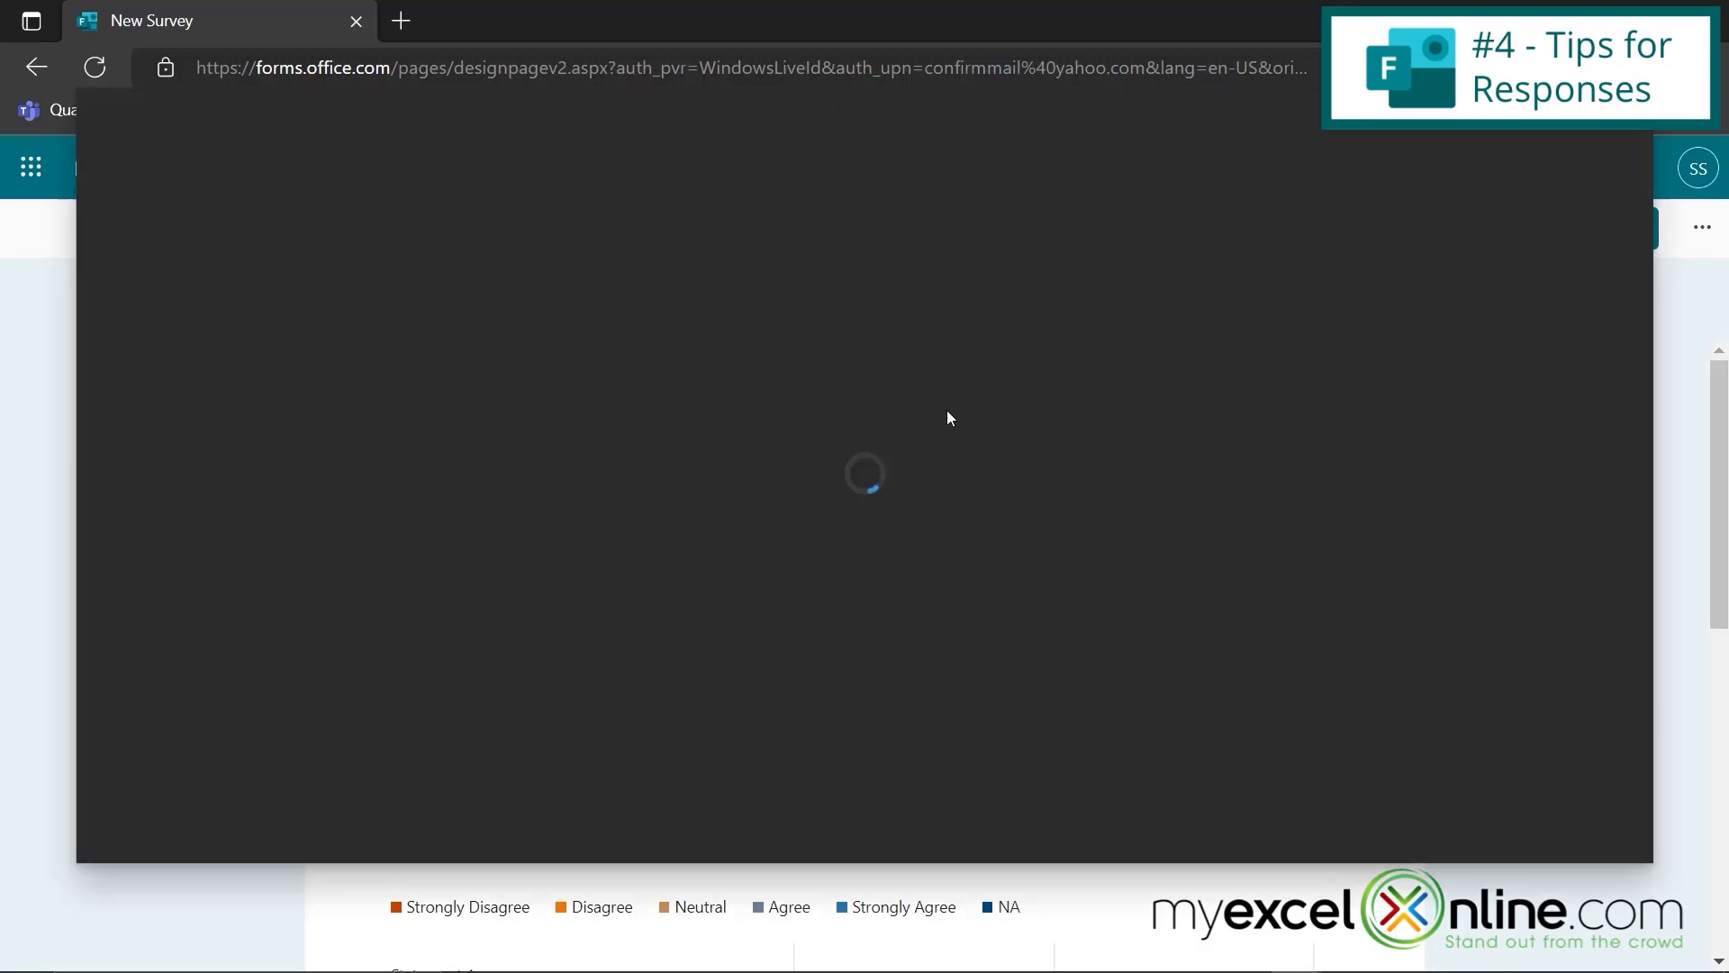
scroll(1150, 586, "down", 10)
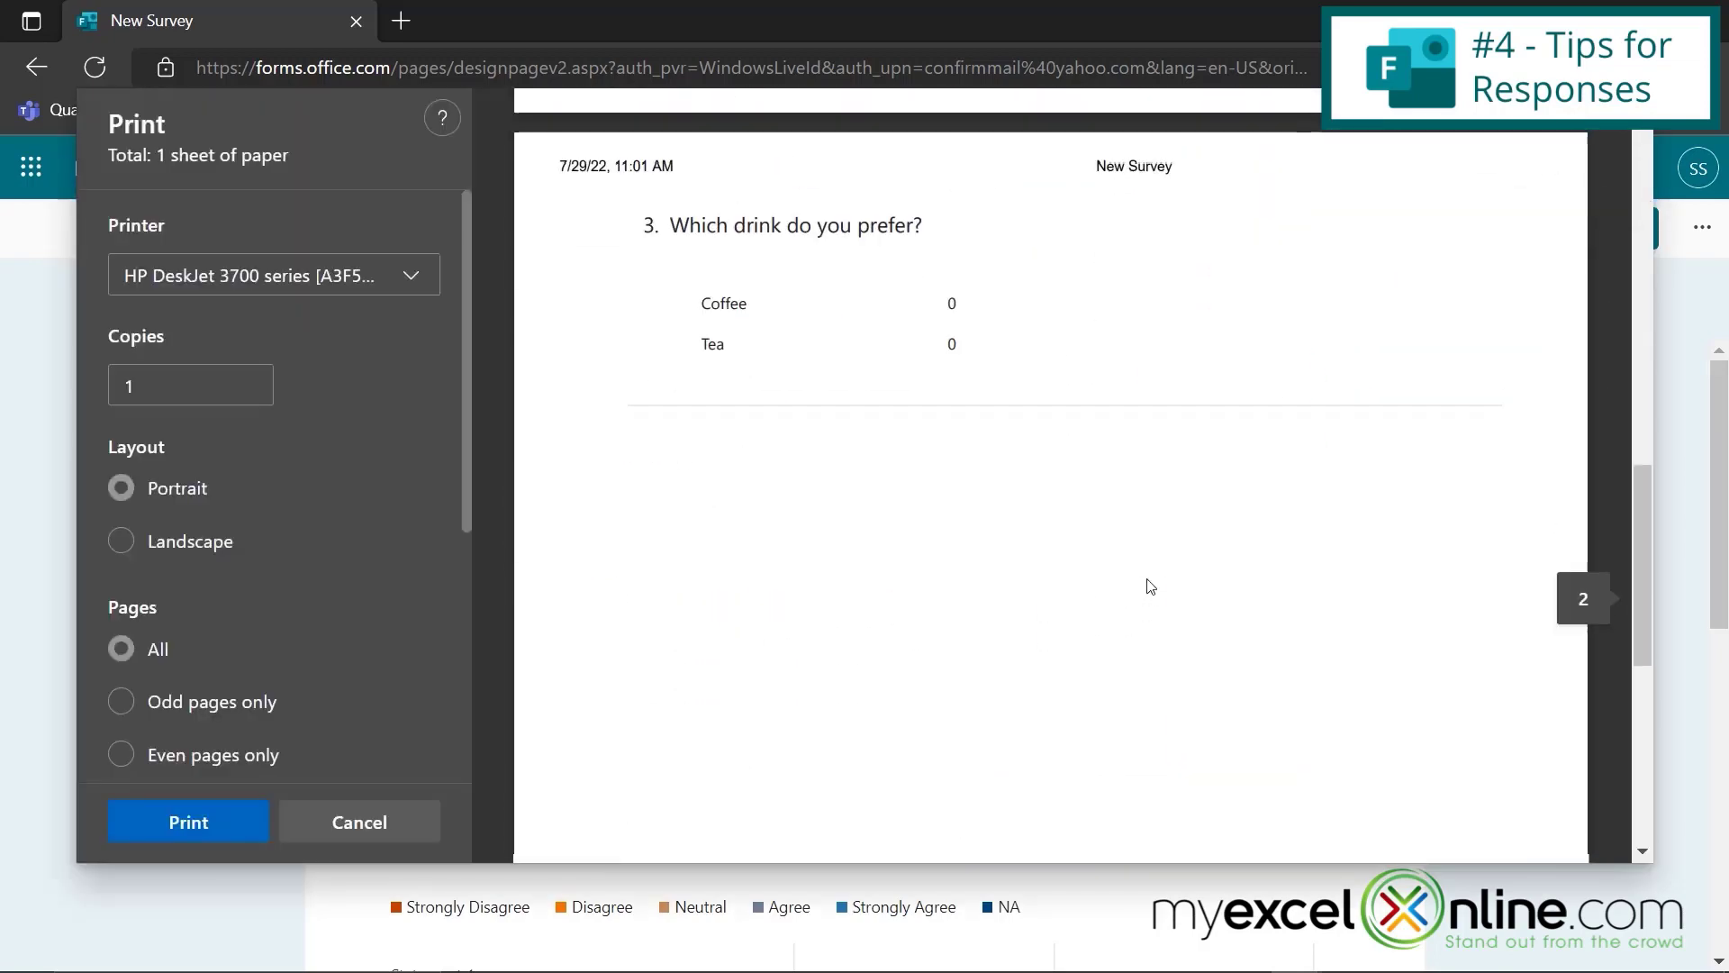
scroll(1150, 586, "up", 6)
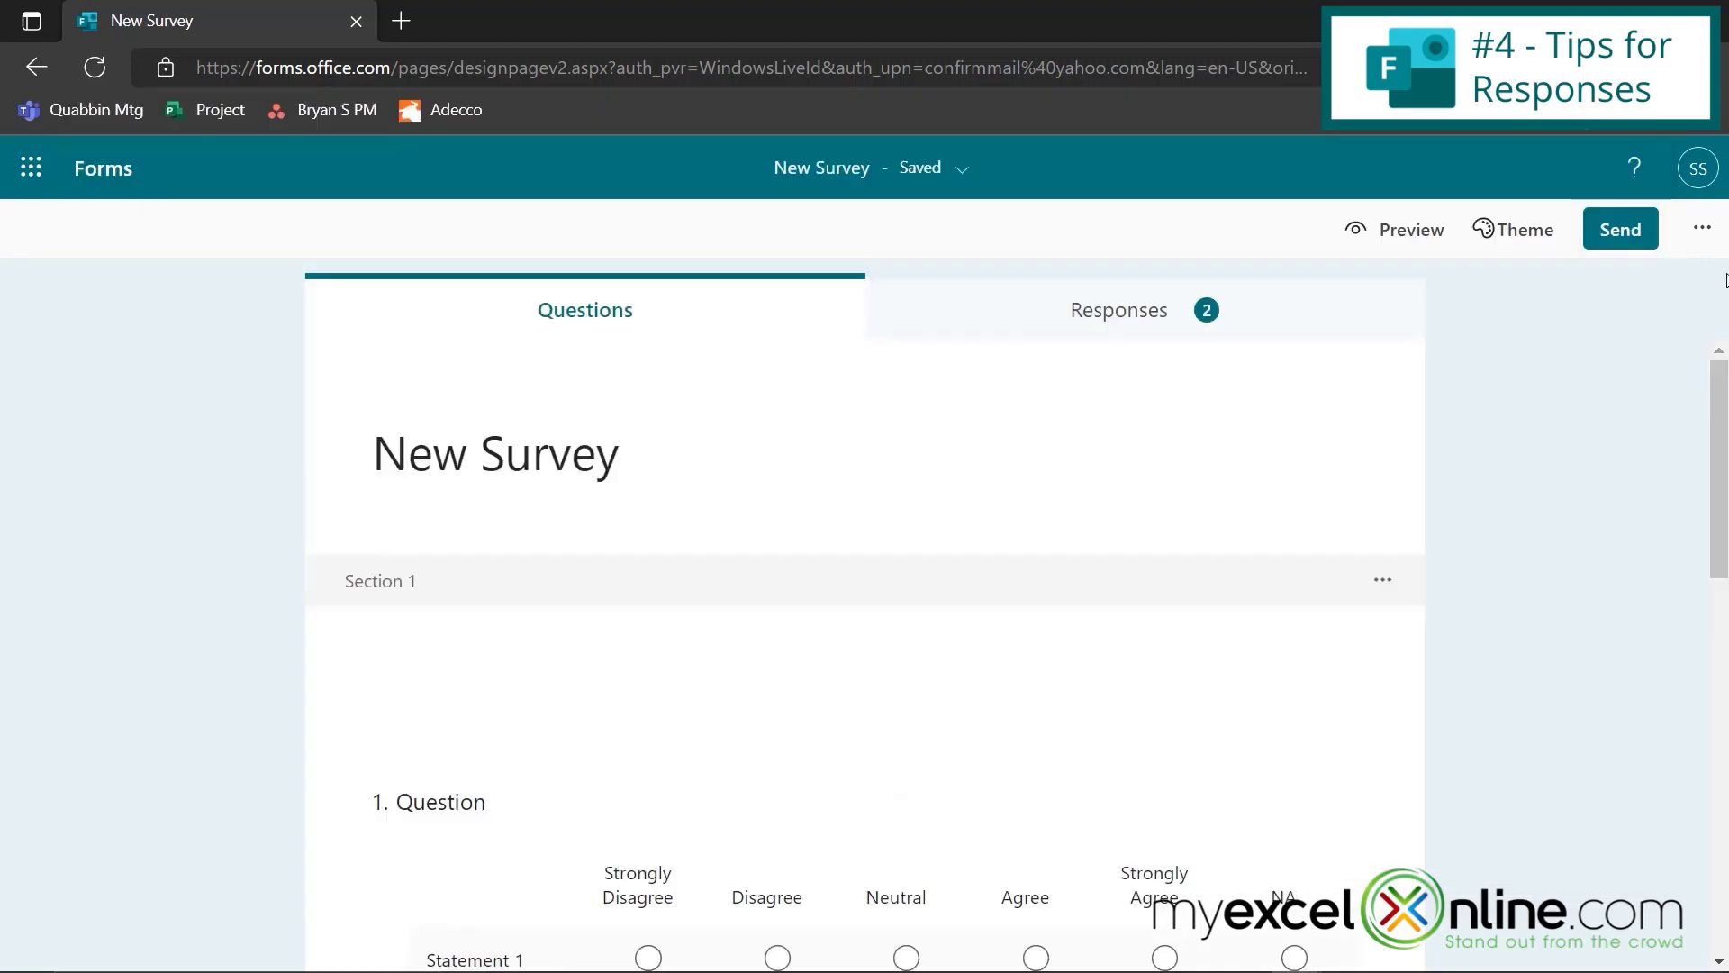
- Check New Survey's start and end dates in Settings, then return to the Responses summary
left_click(1705, 231)
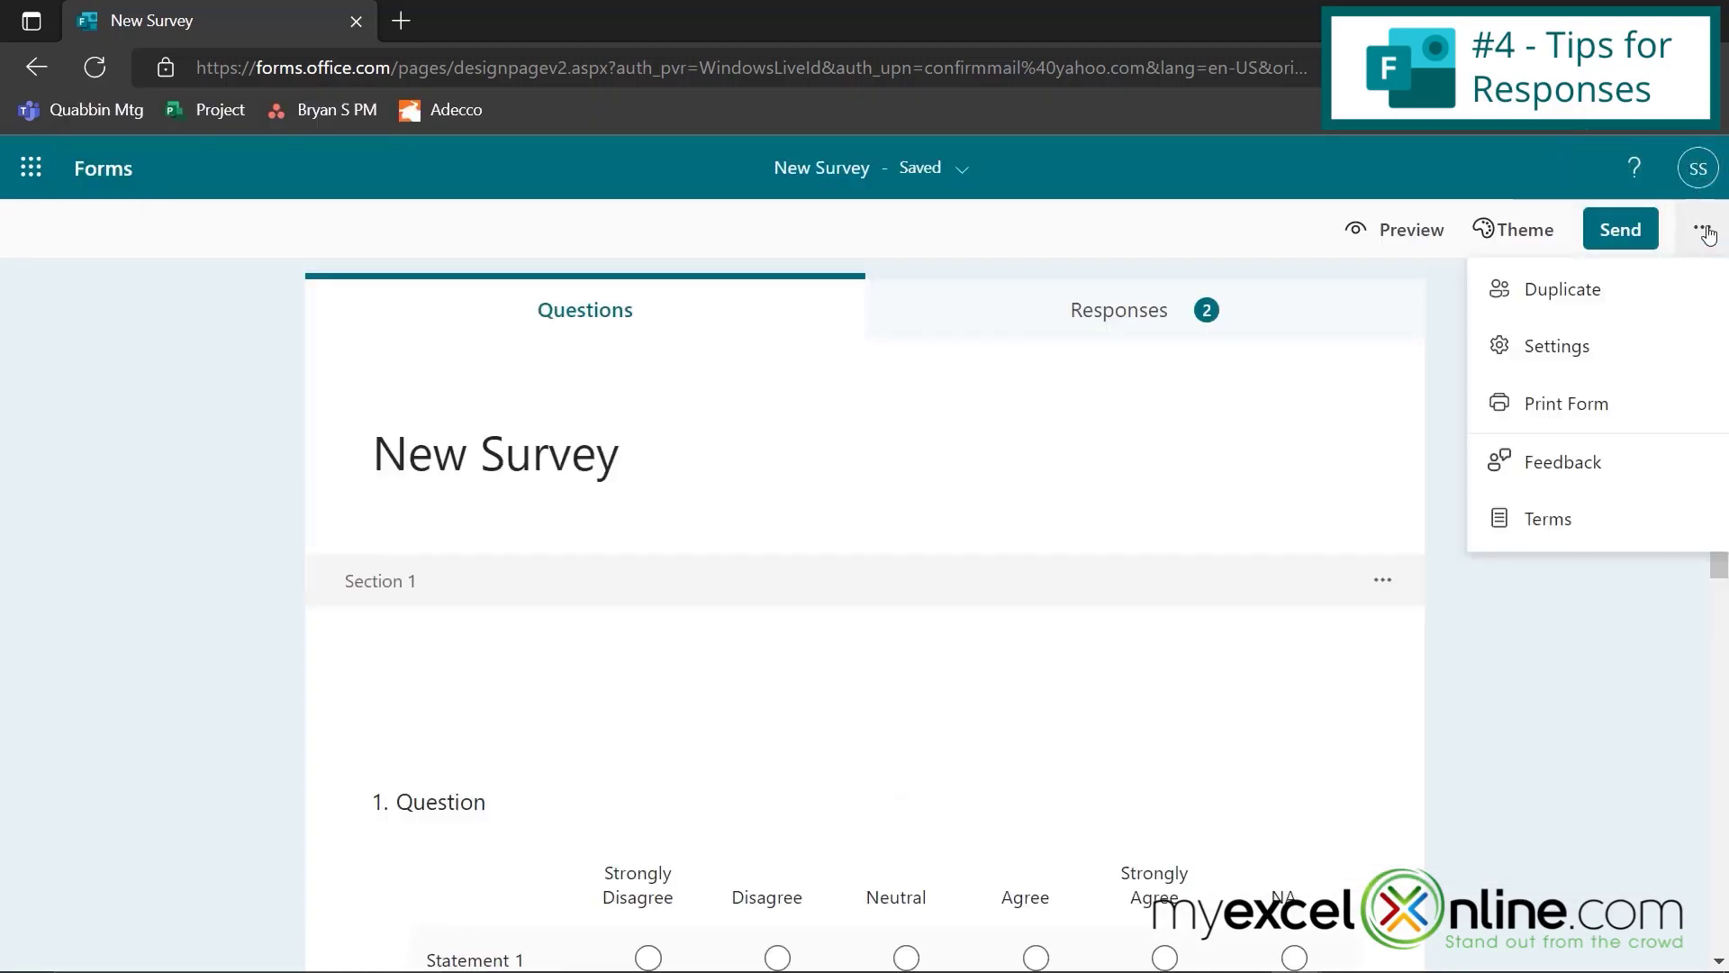
left_click(1548, 353)
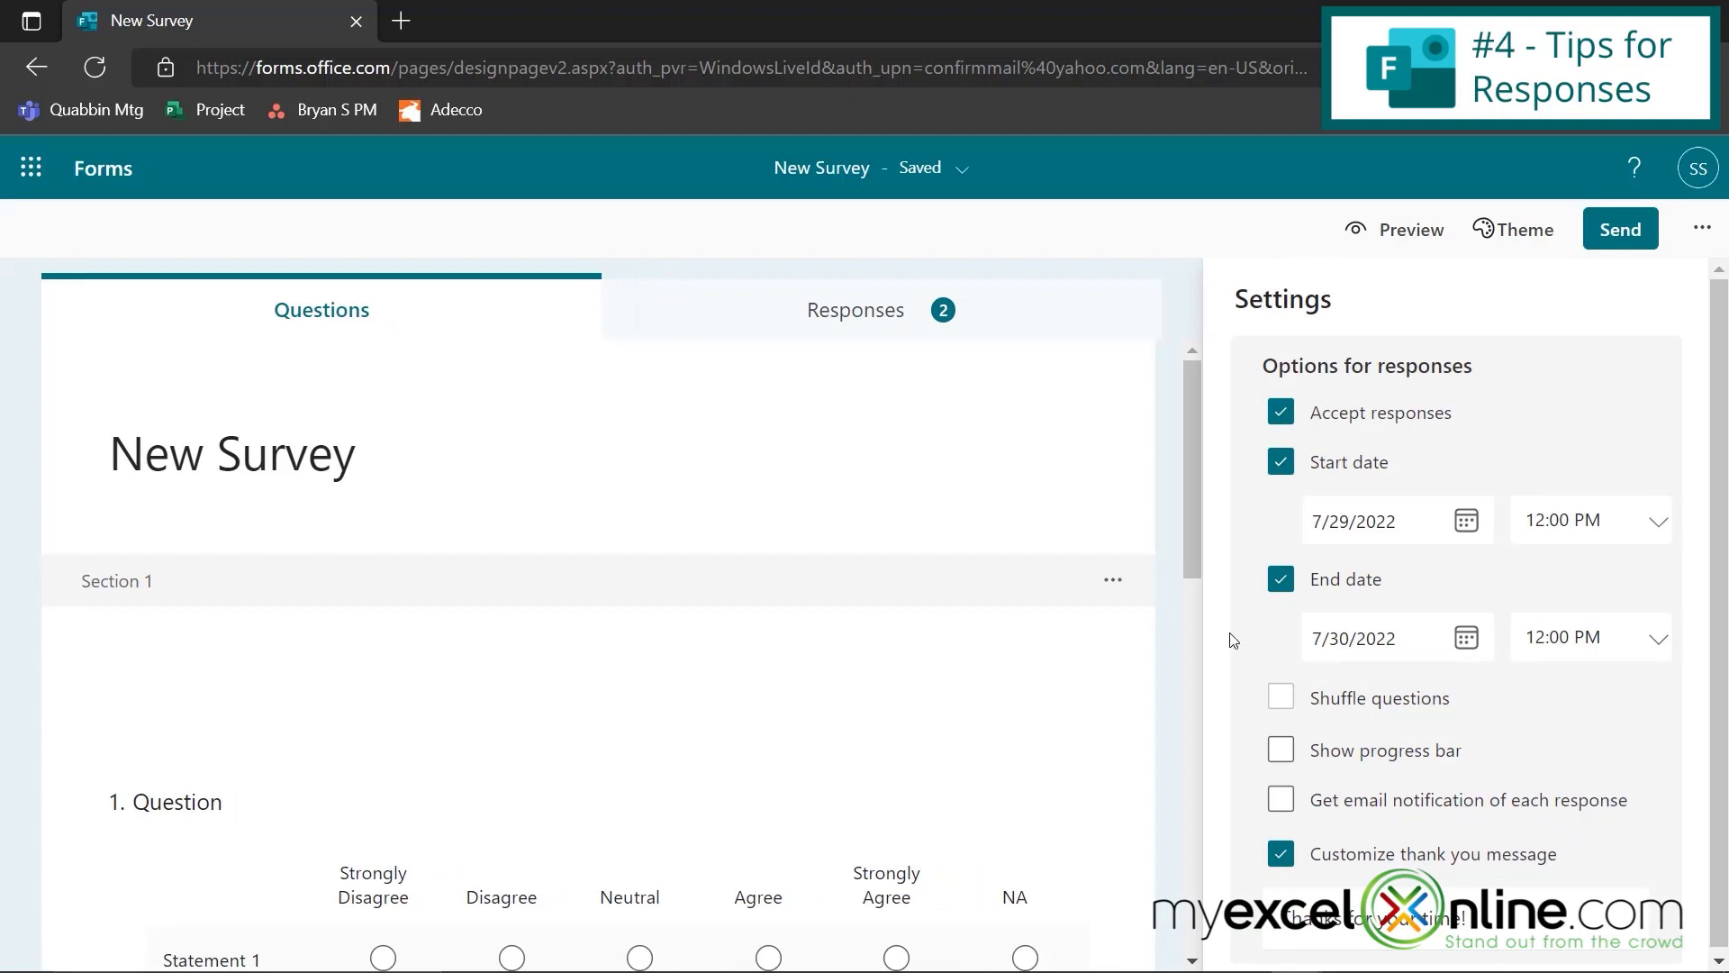
left_click(825, 325)
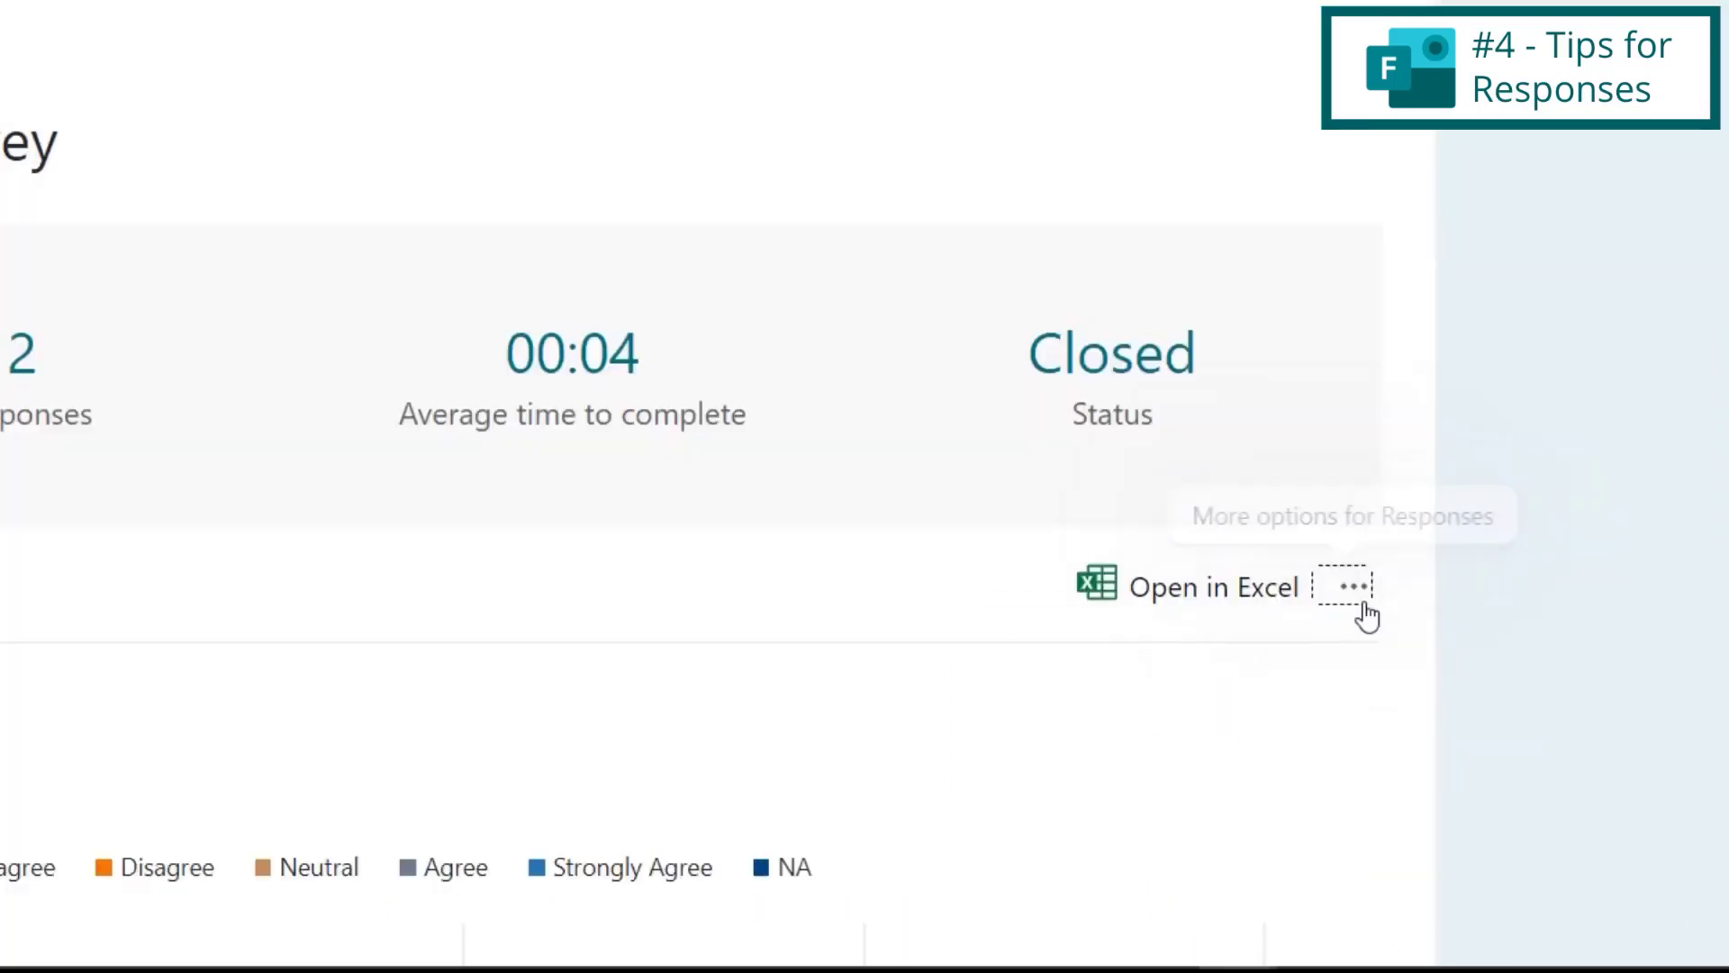
- Create a shareable summary link for New Survey's responses and copy it
left_click(1375, 731)
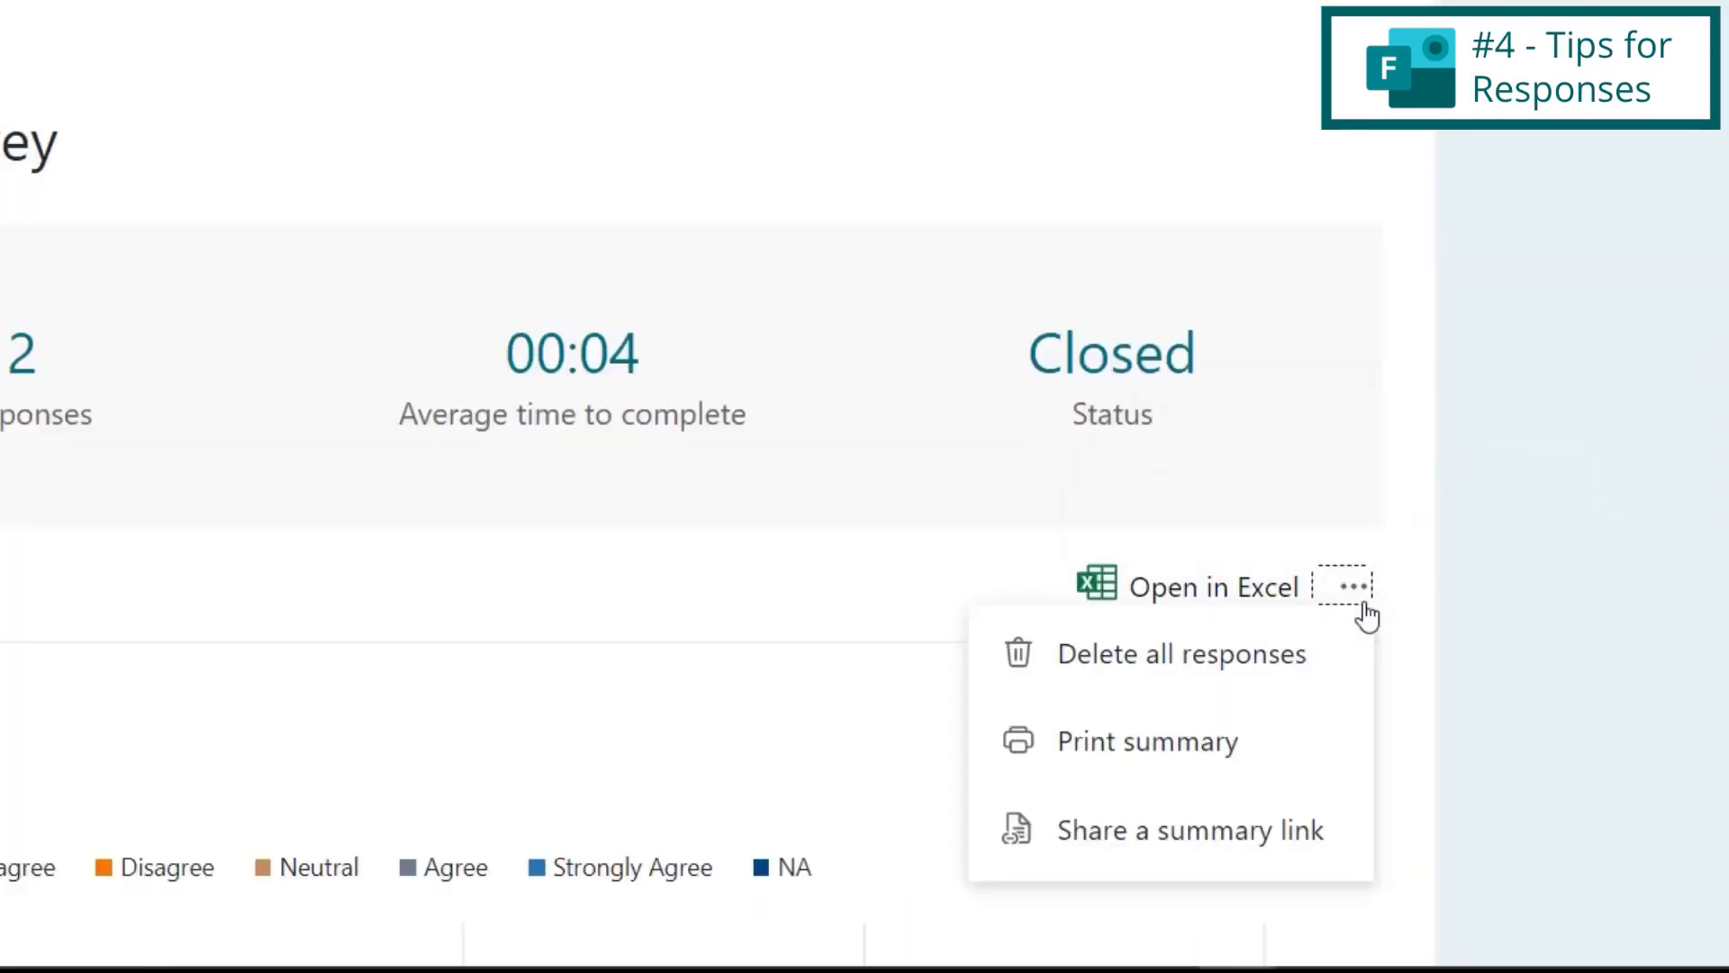
left_click(1168, 829)
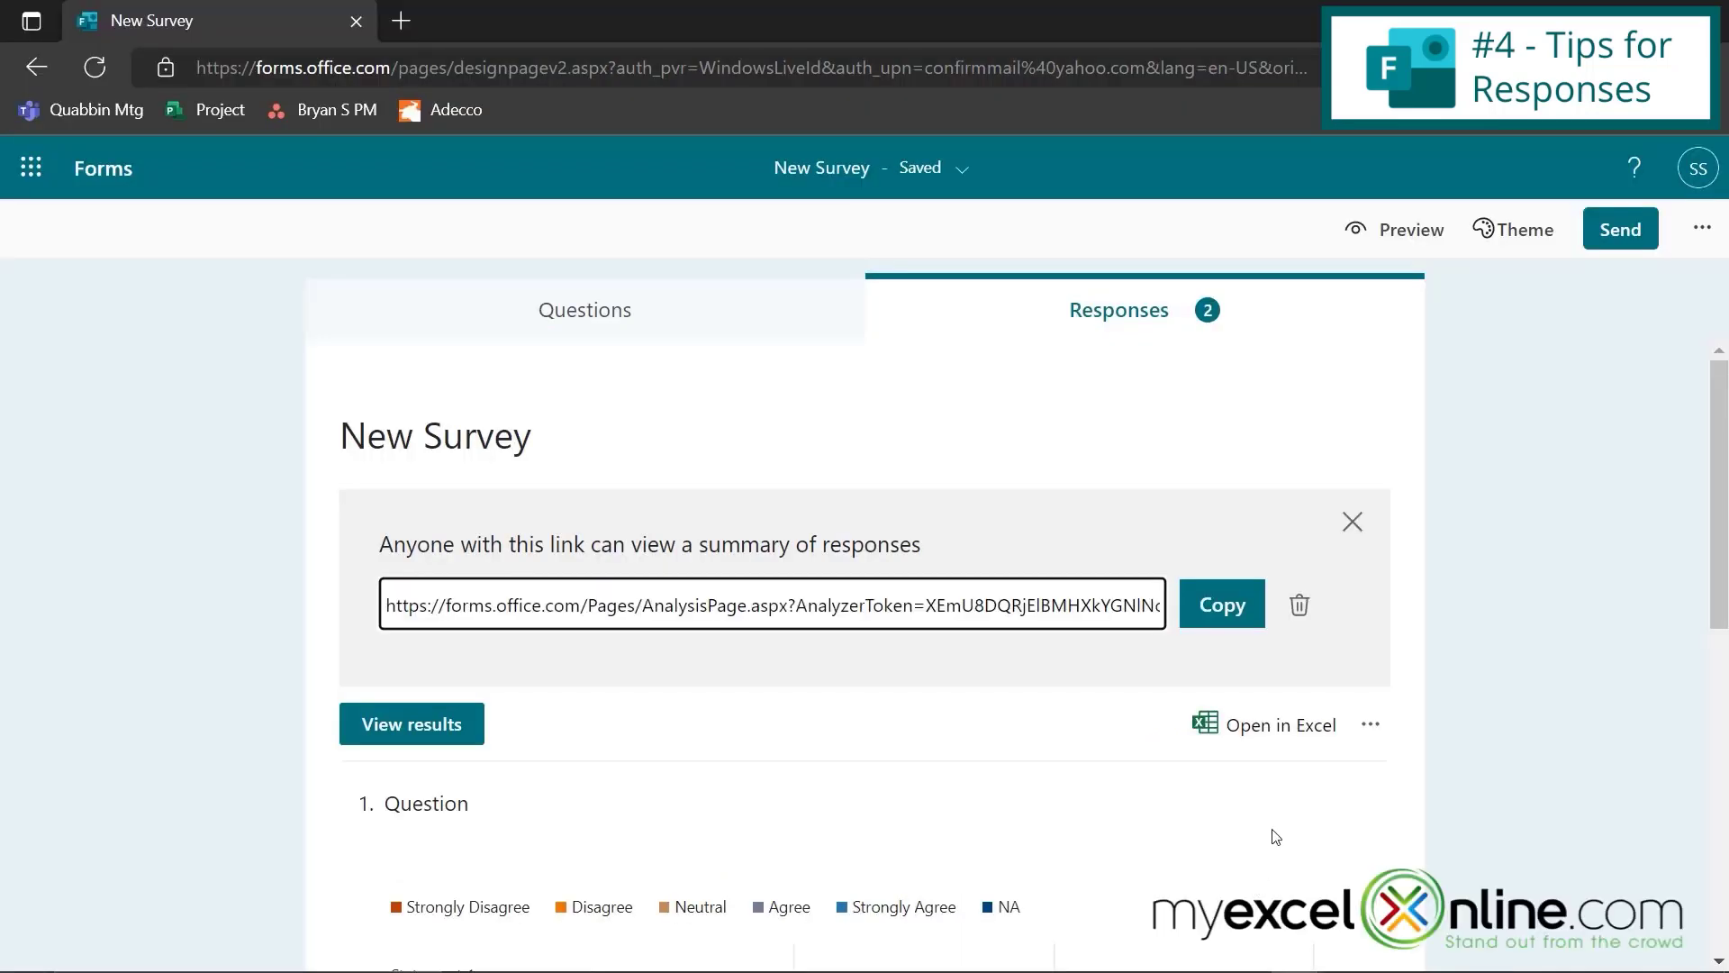
left_click(1227, 610)
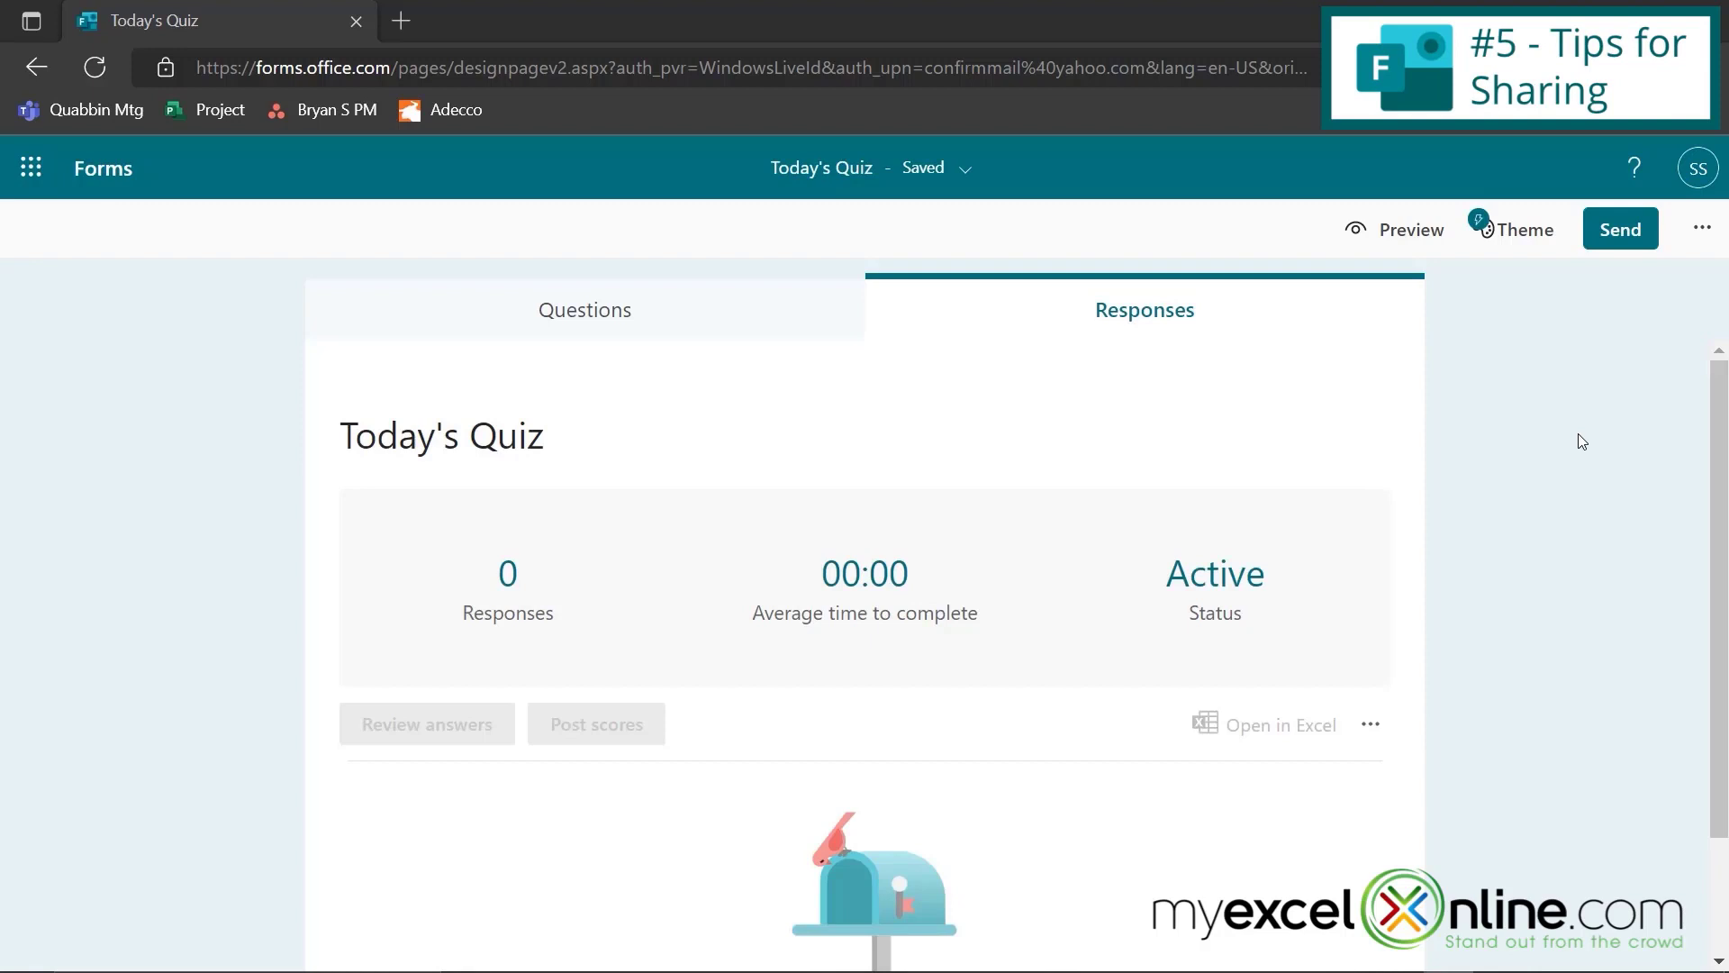
- In Send options for Today's Quiz, try email, then show the QR code and embed code
left_click(1619, 232)
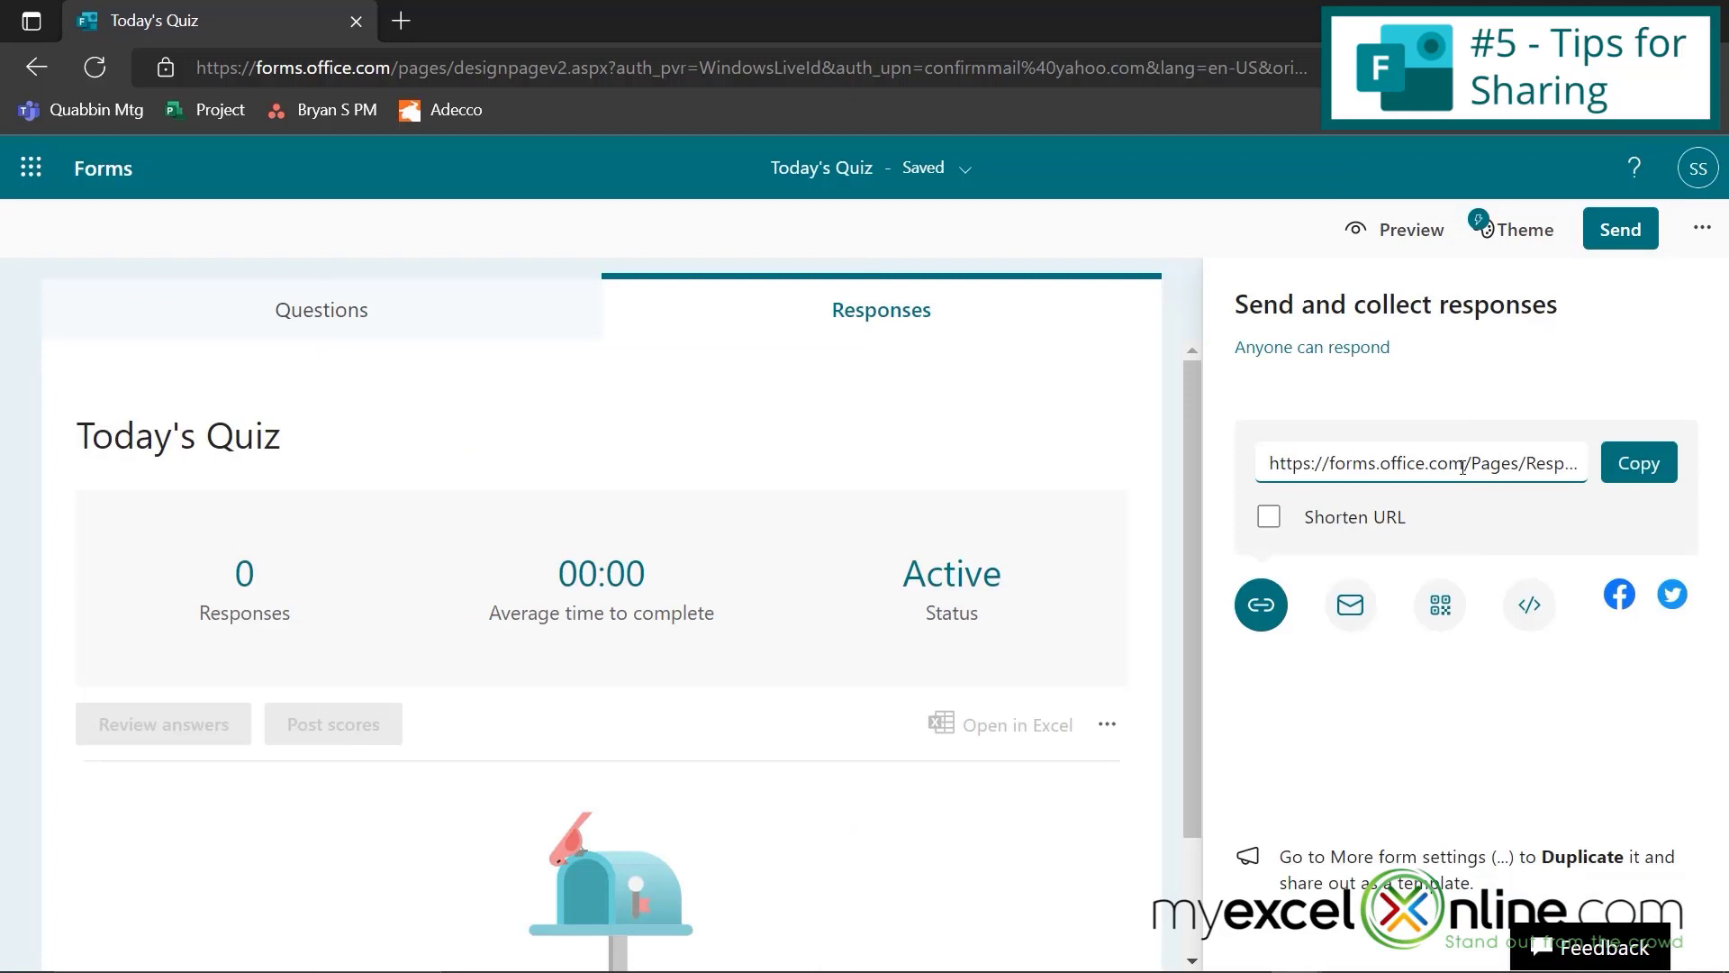
left_click(1366, 618)
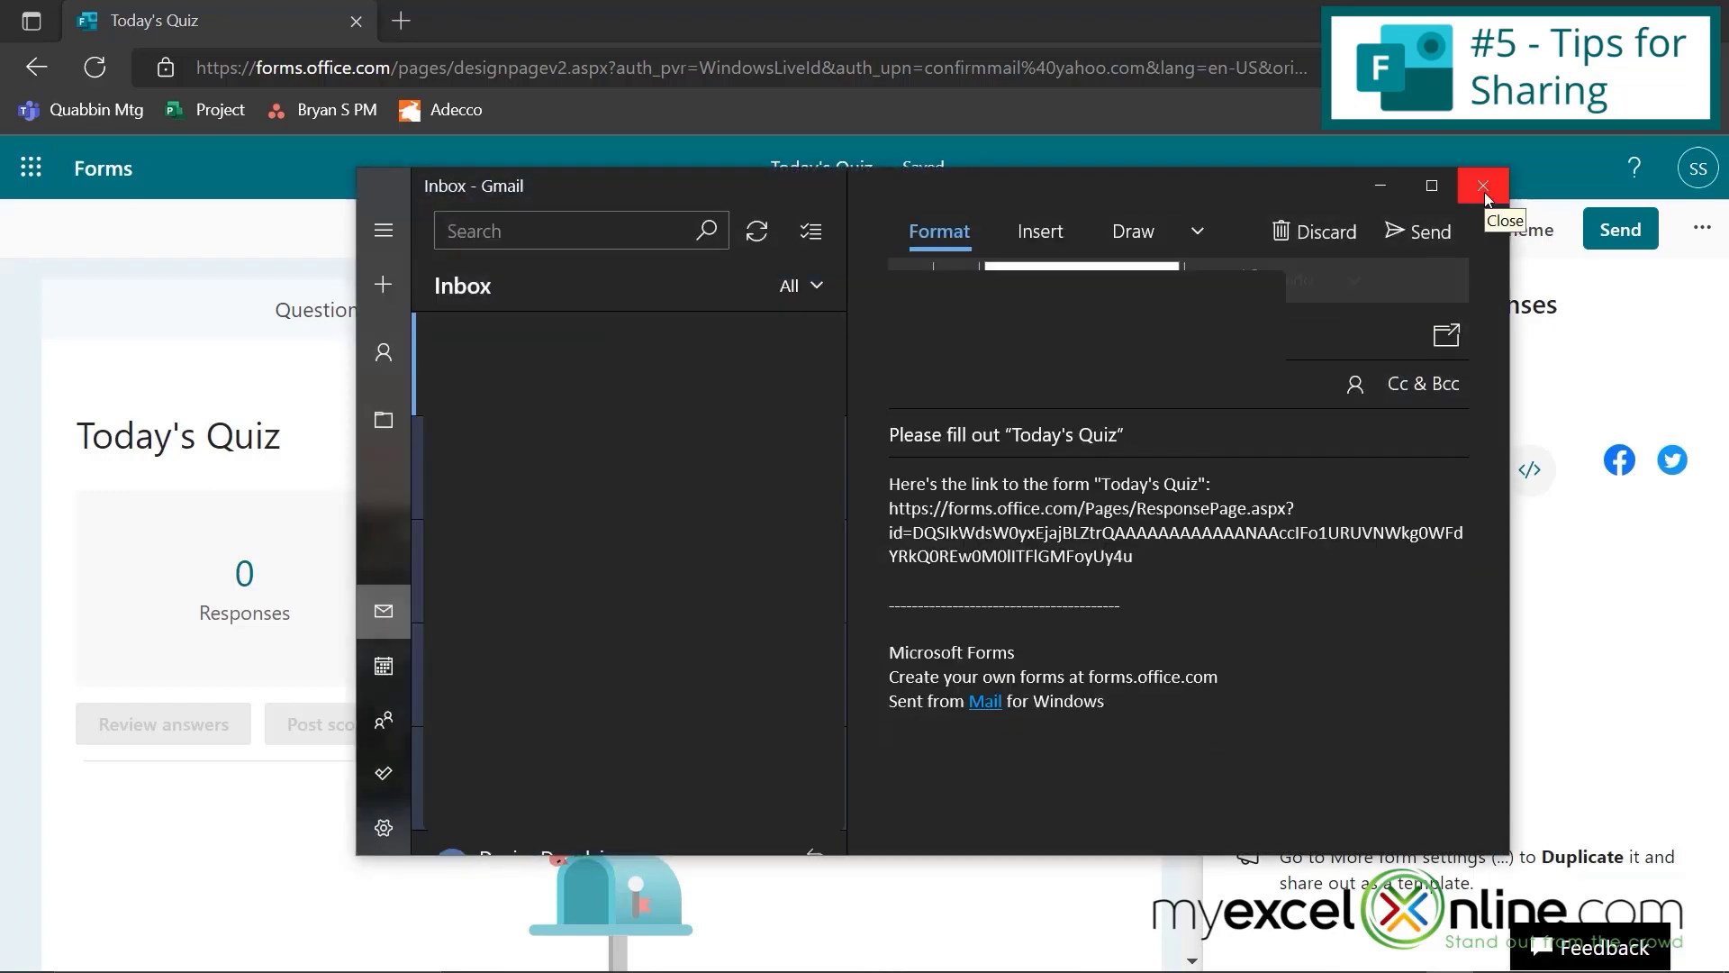
left_click(1486, 192)
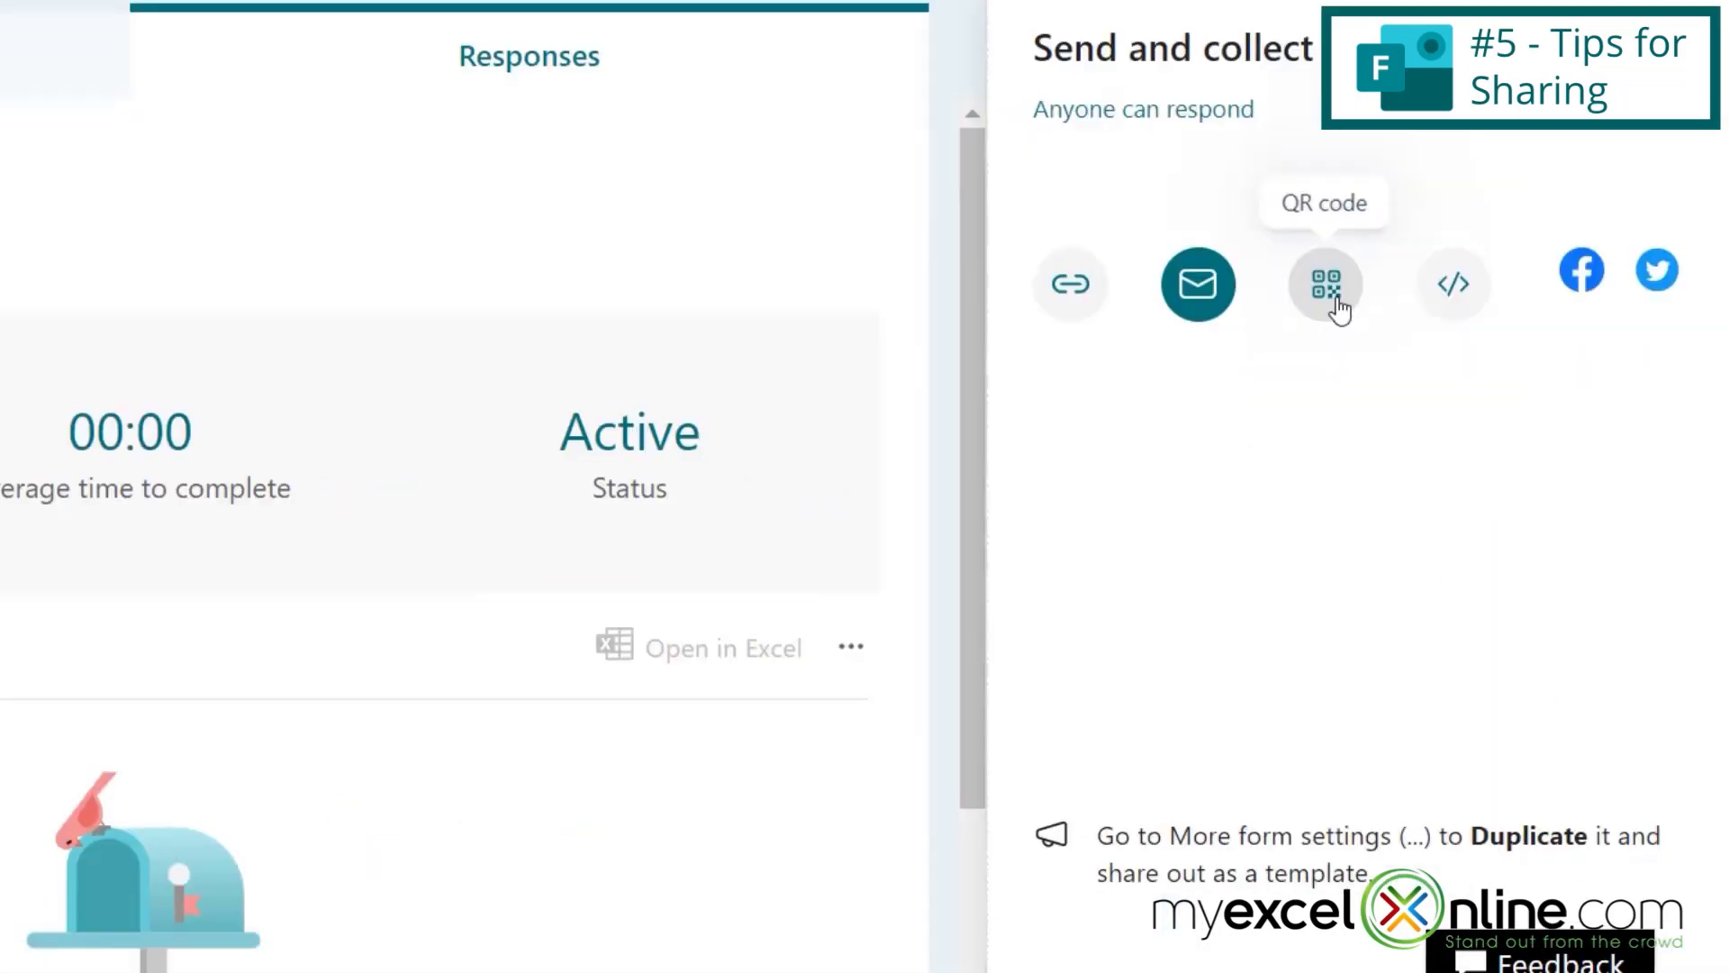
left_click(1336, 301)
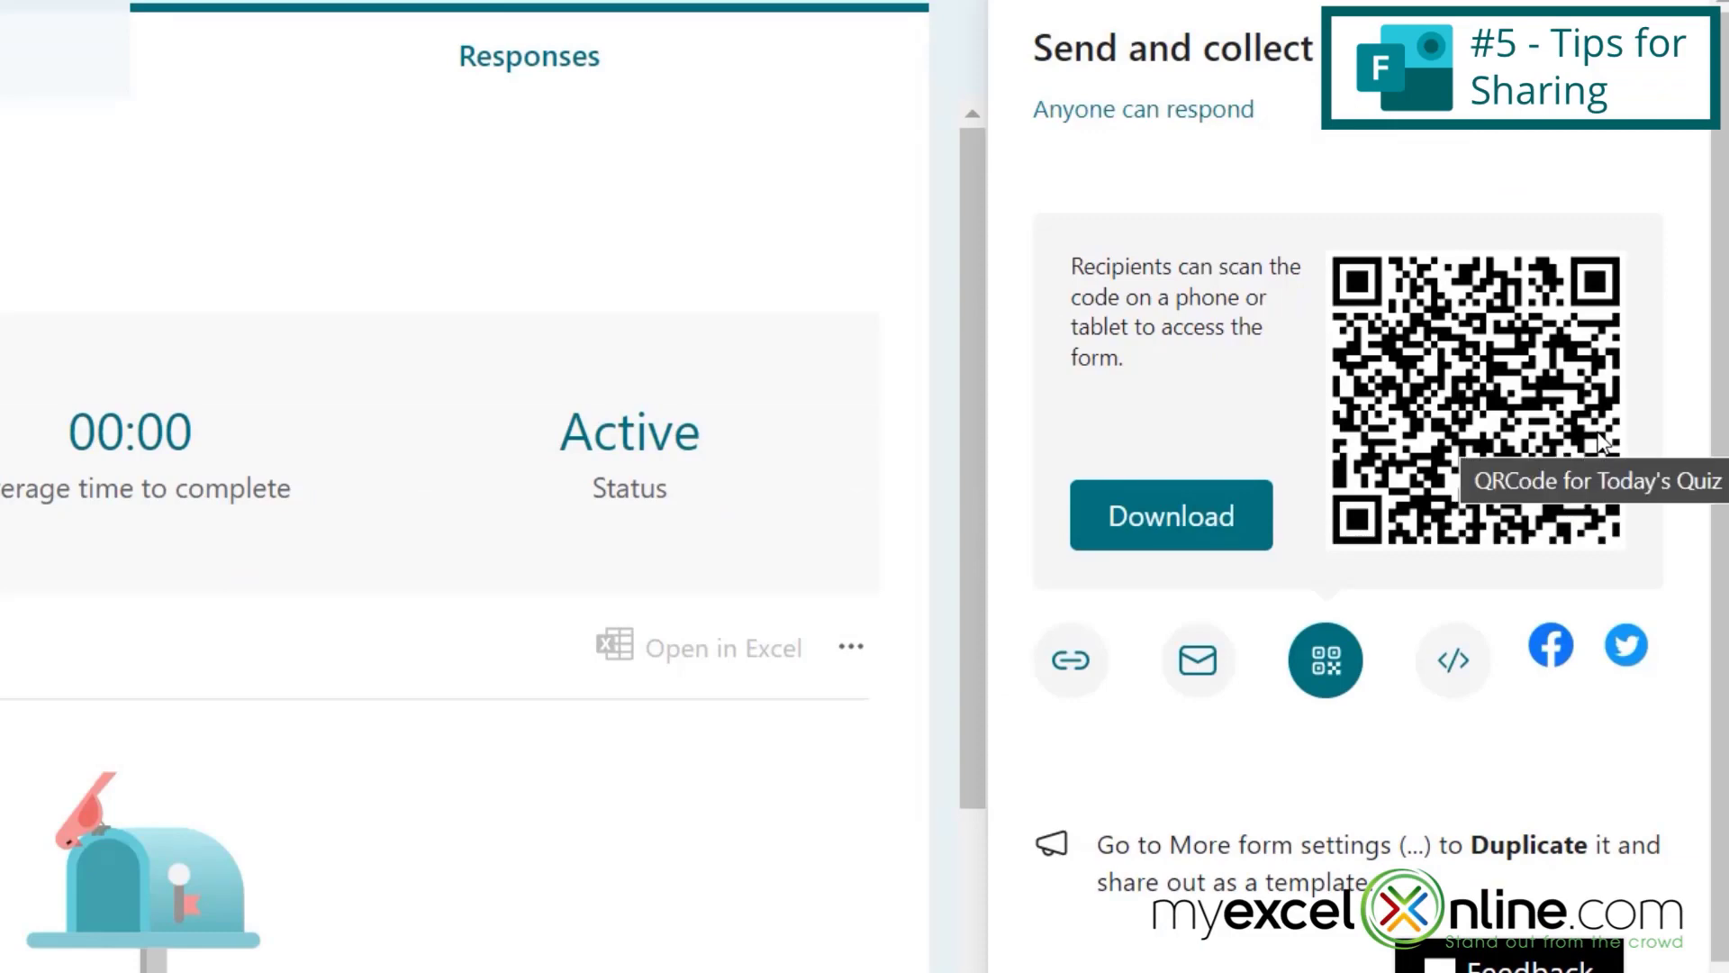
left_click(1454, 661)
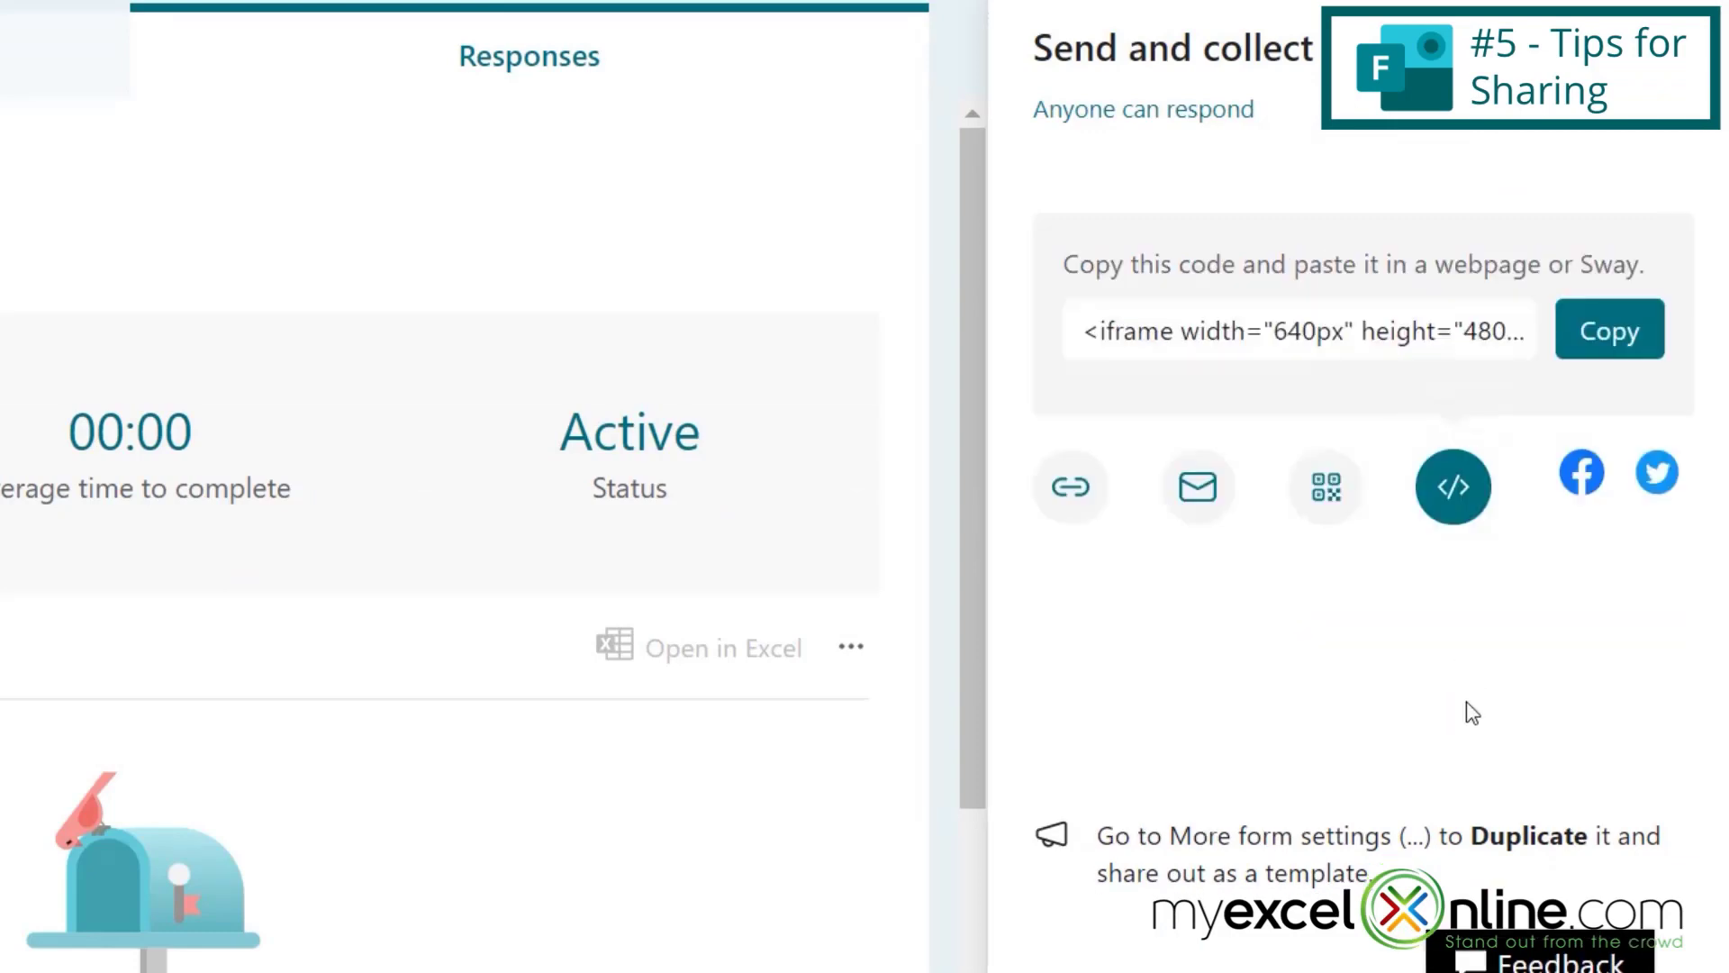